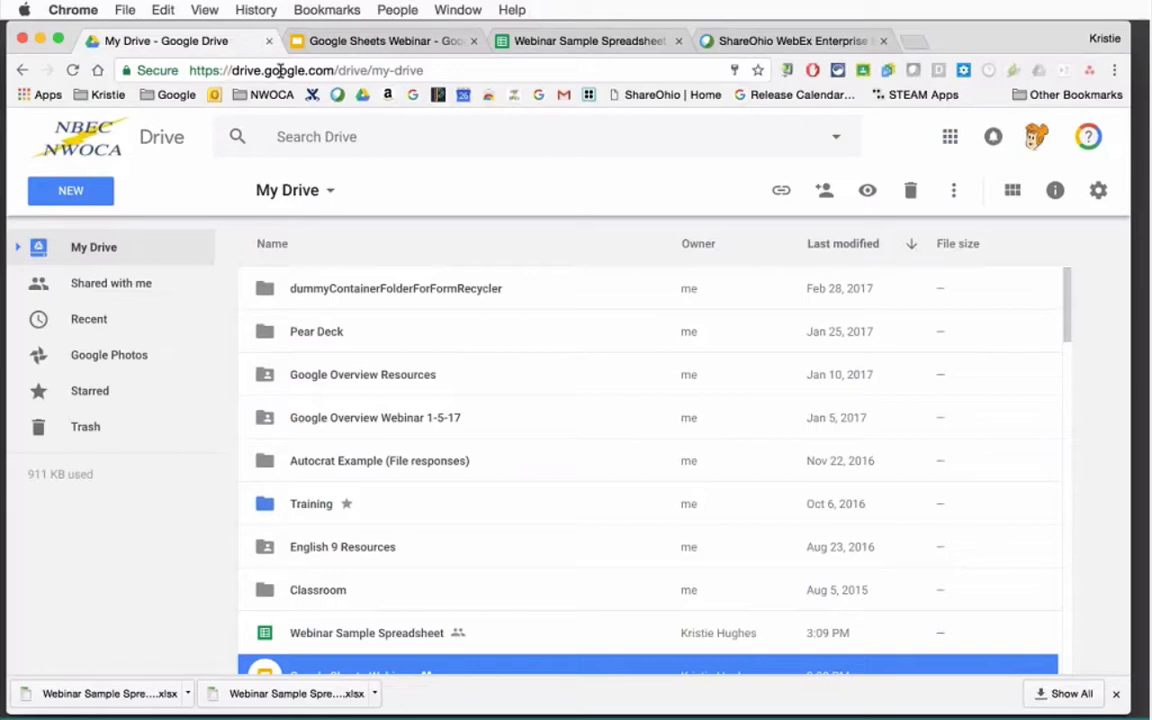
# Open the Google Sheets template gallery from Drive's New menu, after briefly checking the apps launcher.
pyautogui.click(951, 141)
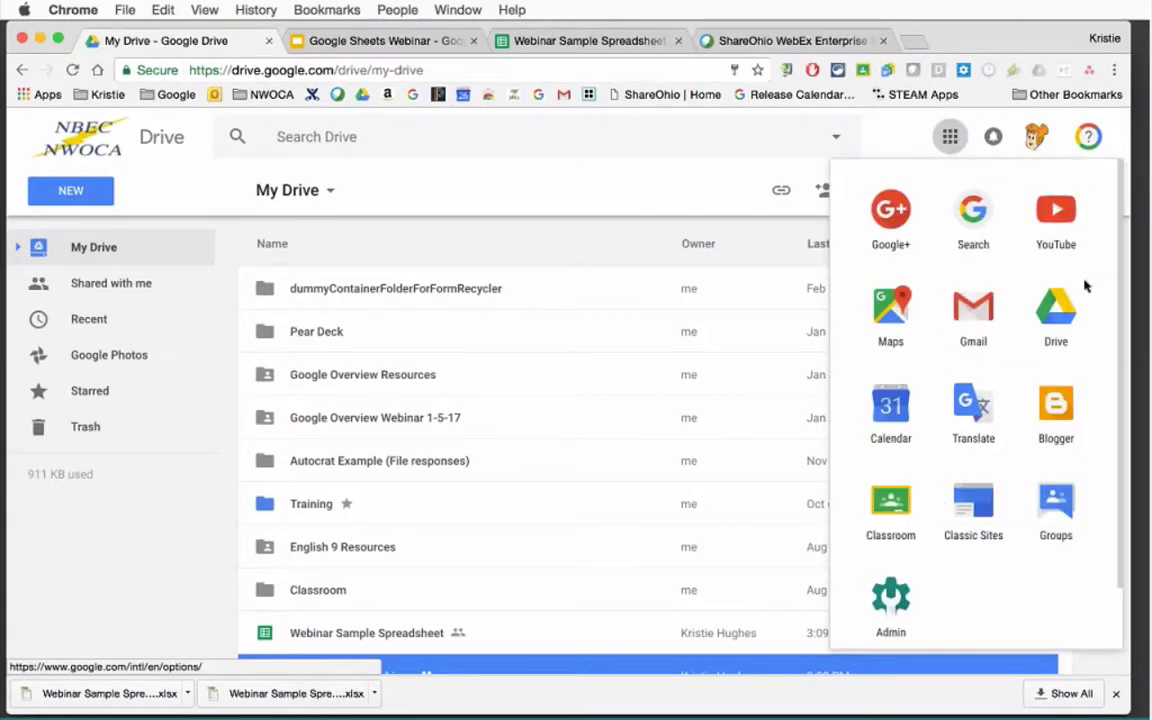
pyautogui.click(699, 210)
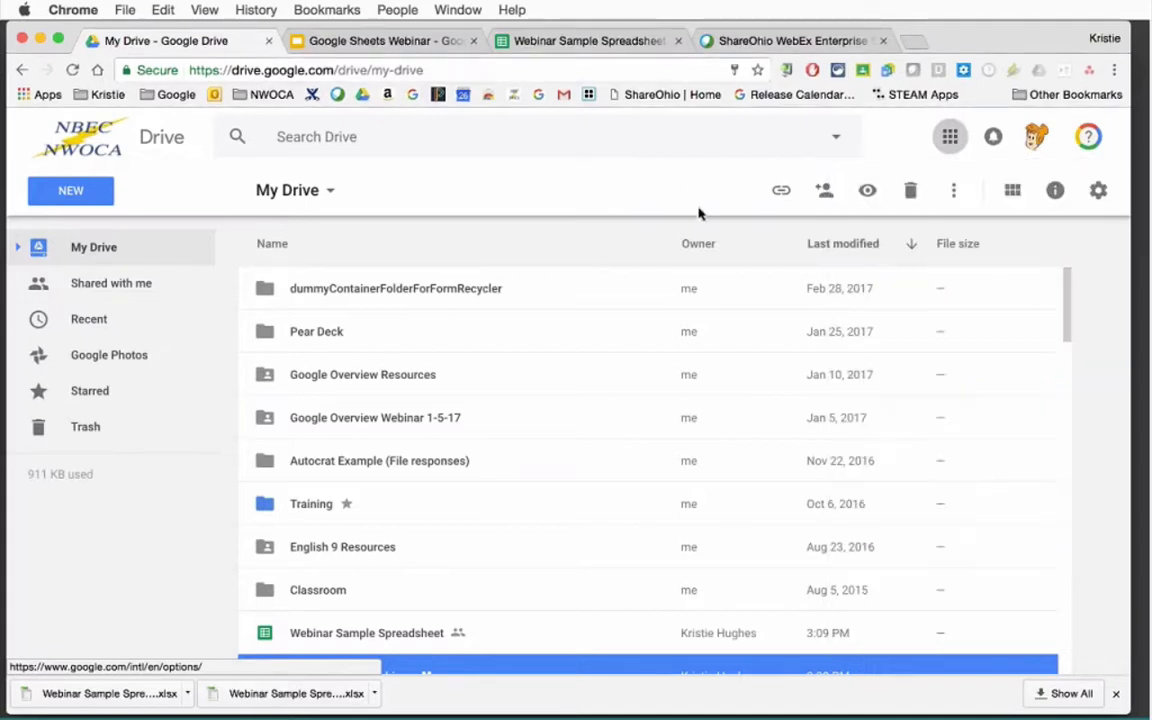
pyautogui.click(101, 198)
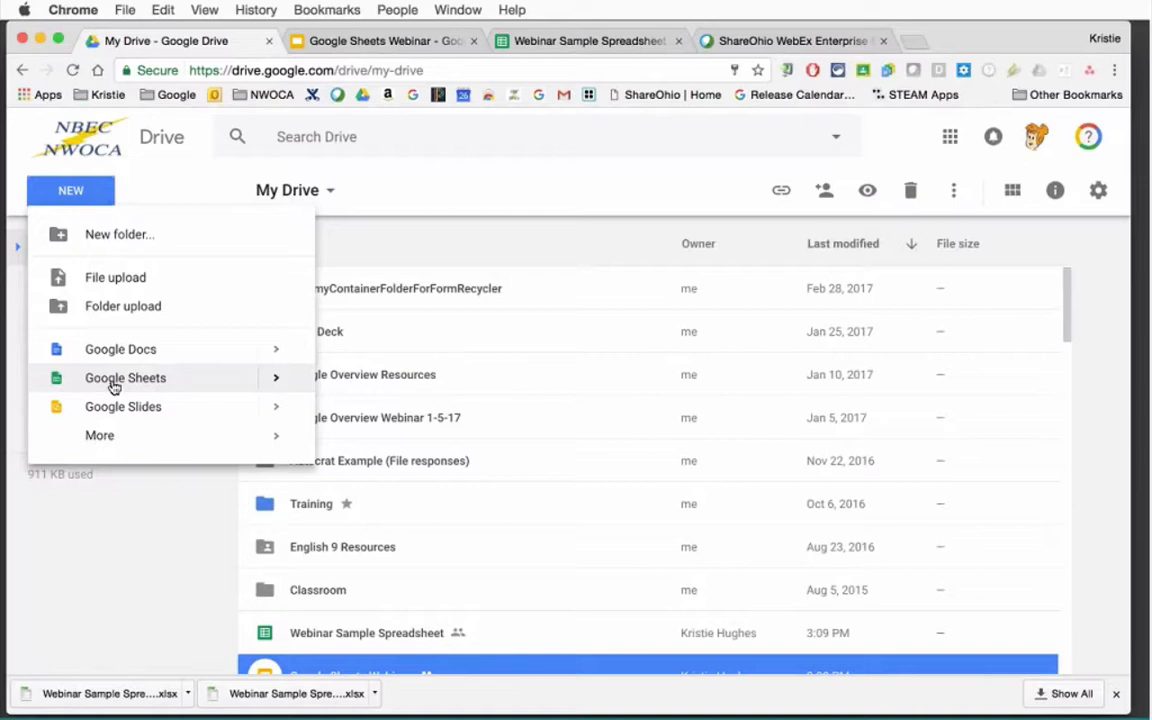
pyautogui.moveTo(276, 378)
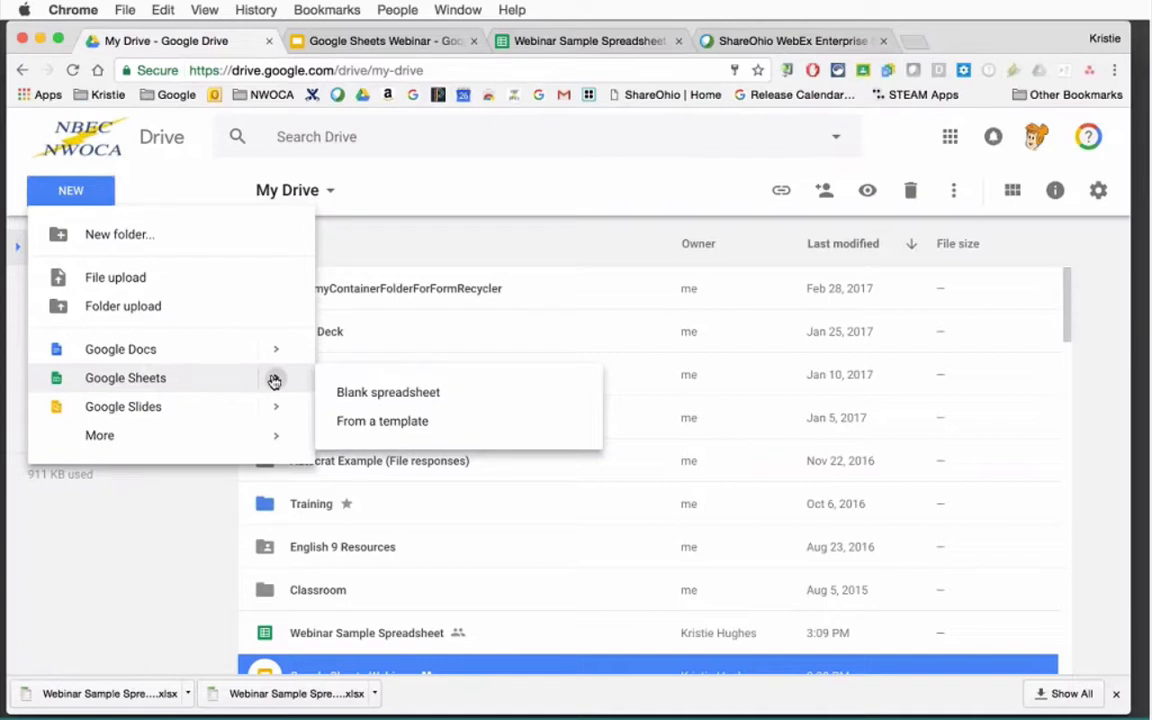
pyautogui.click(382, 421)
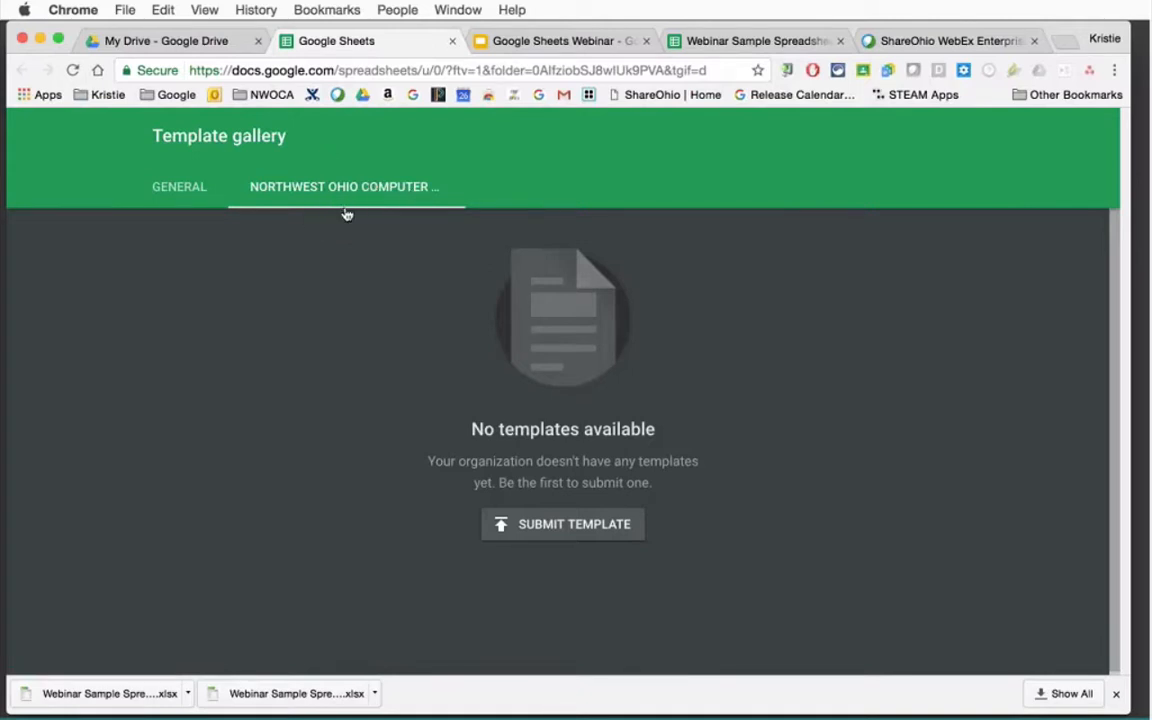
# Create a new spreadsheet from the Schedule template in the General template collection.
pyautogui.click(172, 187)
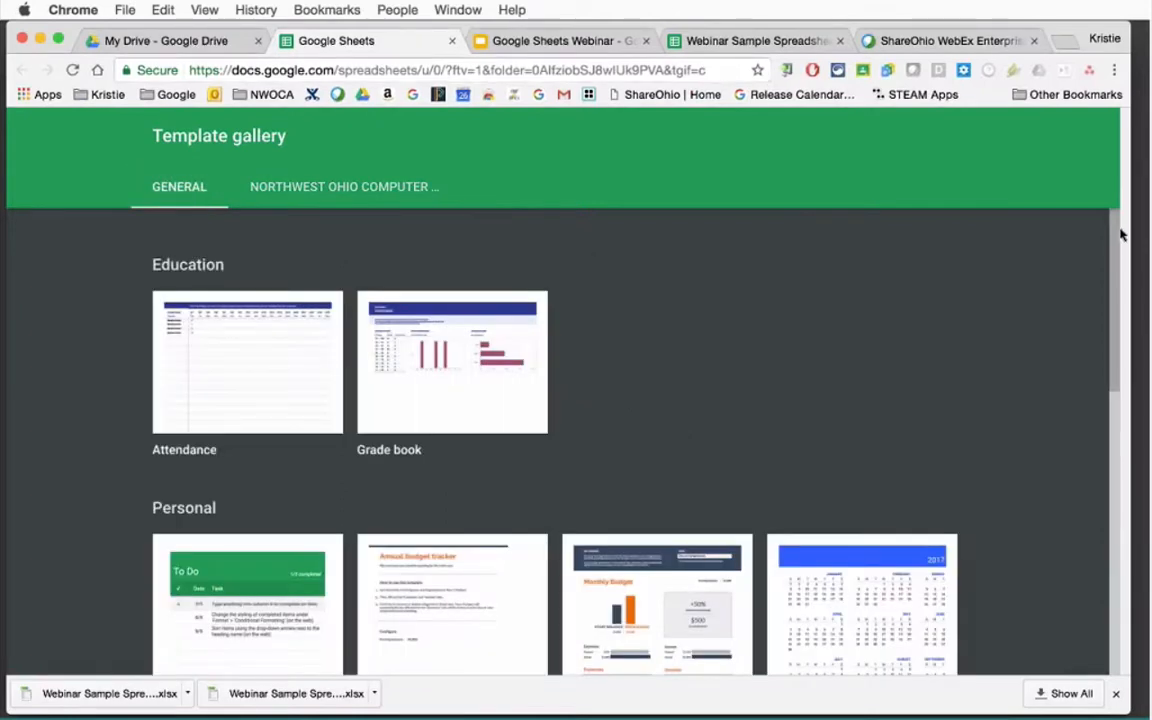
pyautogui.scroll(-3, 1122, 233)
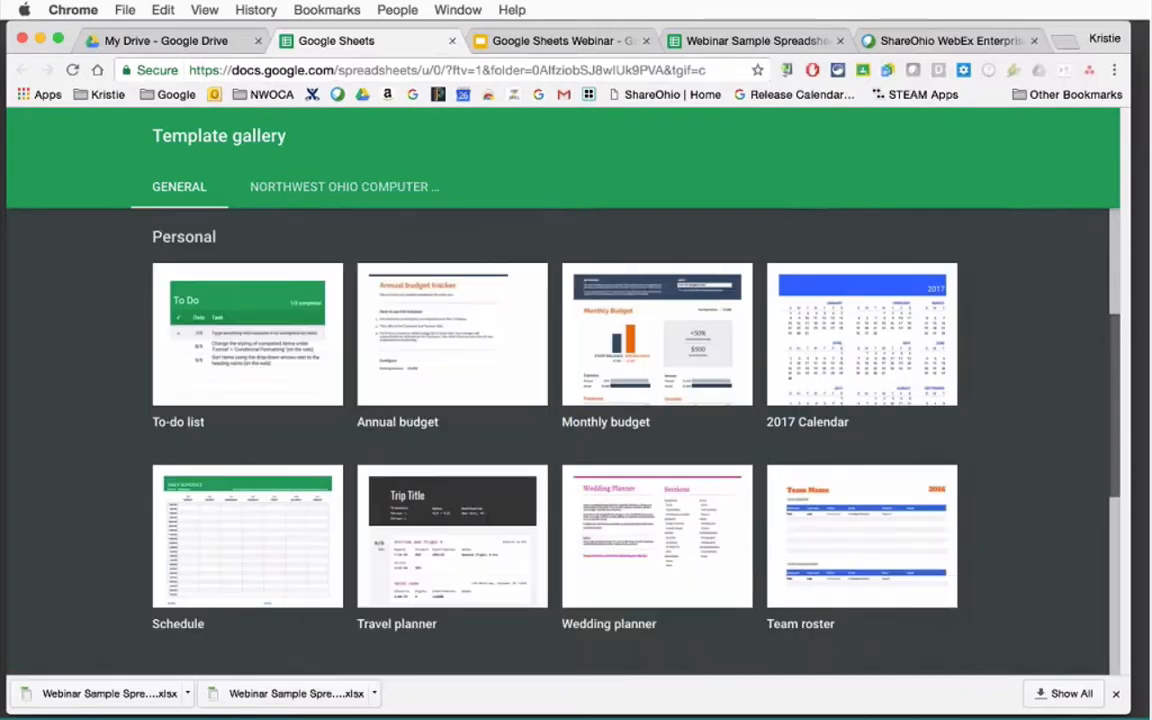
pyautogui.scroll(-5, 1134, 465)
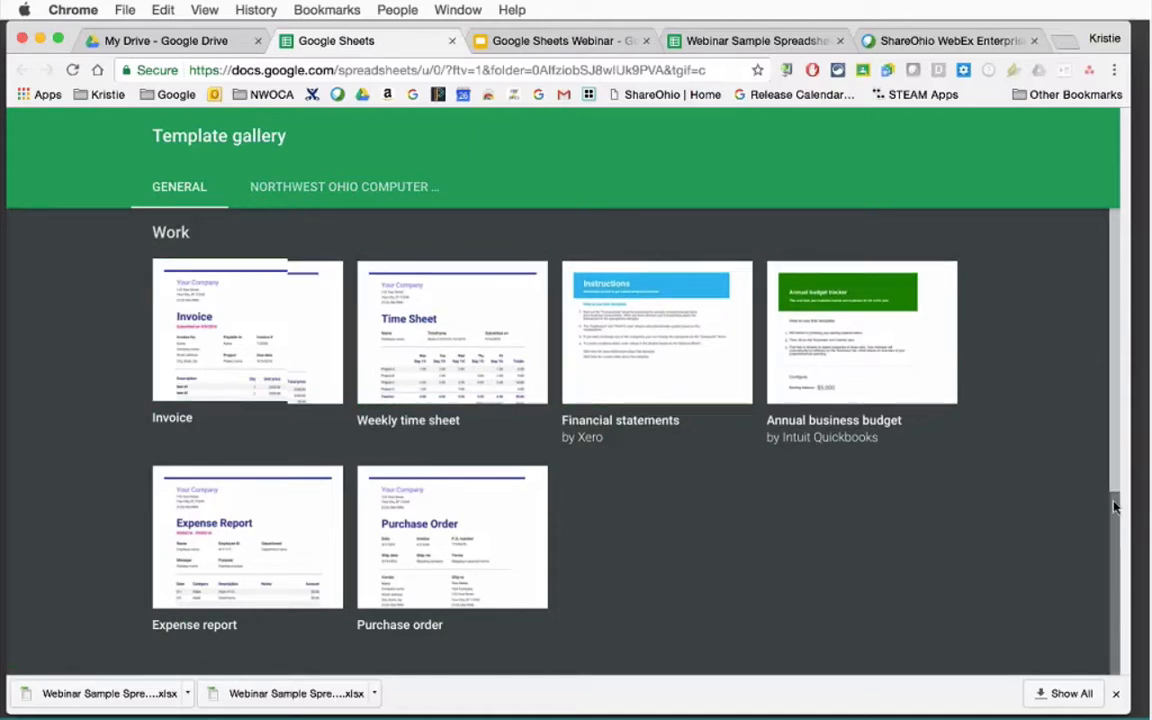
pyautogui.moveTo(1115, 507); pyautogui.dragTo(1108, 337)
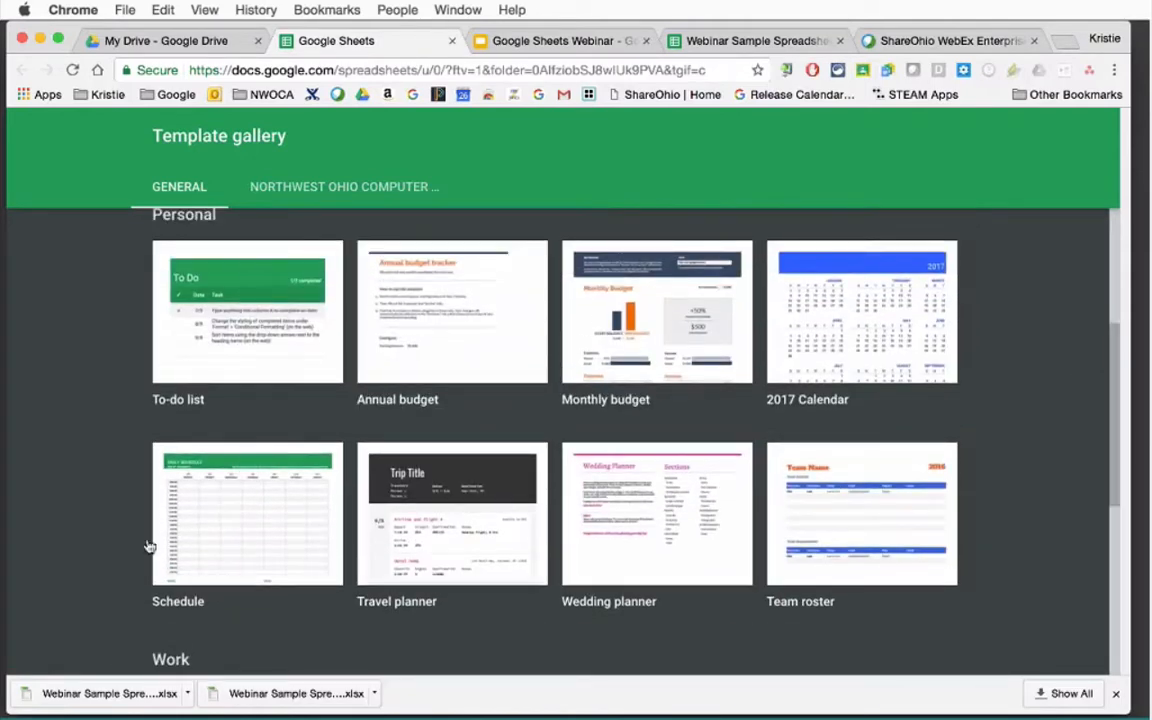
pyautogui.click(217, 542)
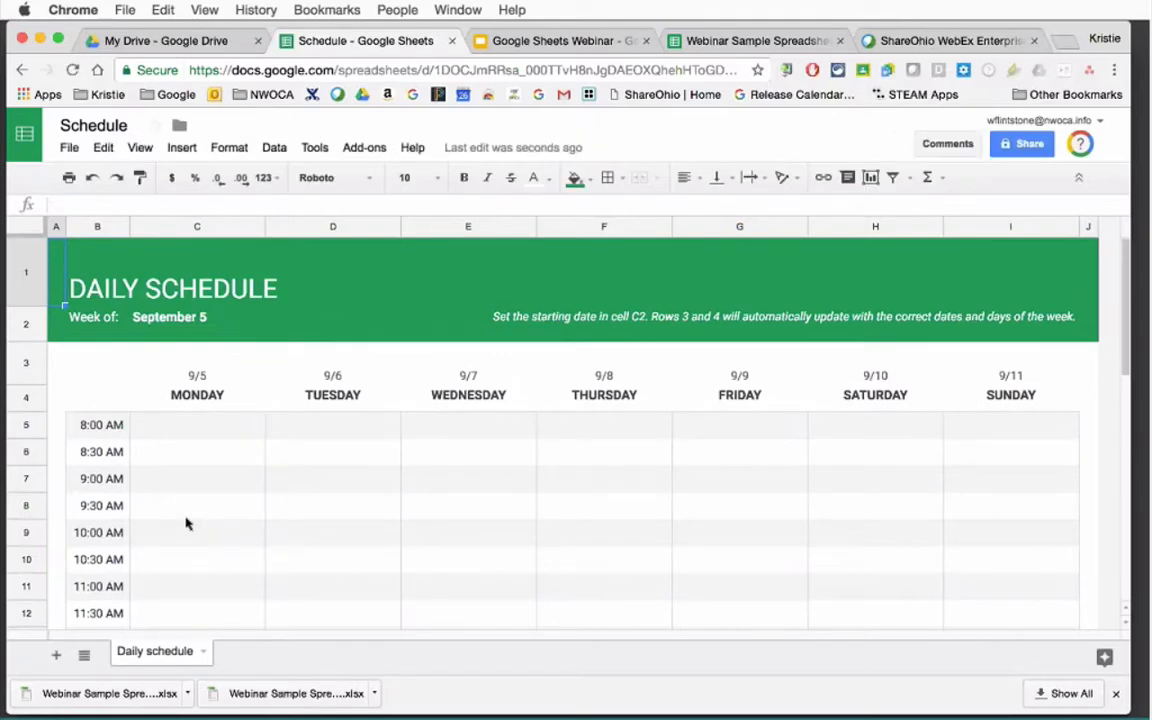
# Enter a person's name into the Tuesday 8:30 AM slot of the schedule.
pyautogui.click(98, 125)
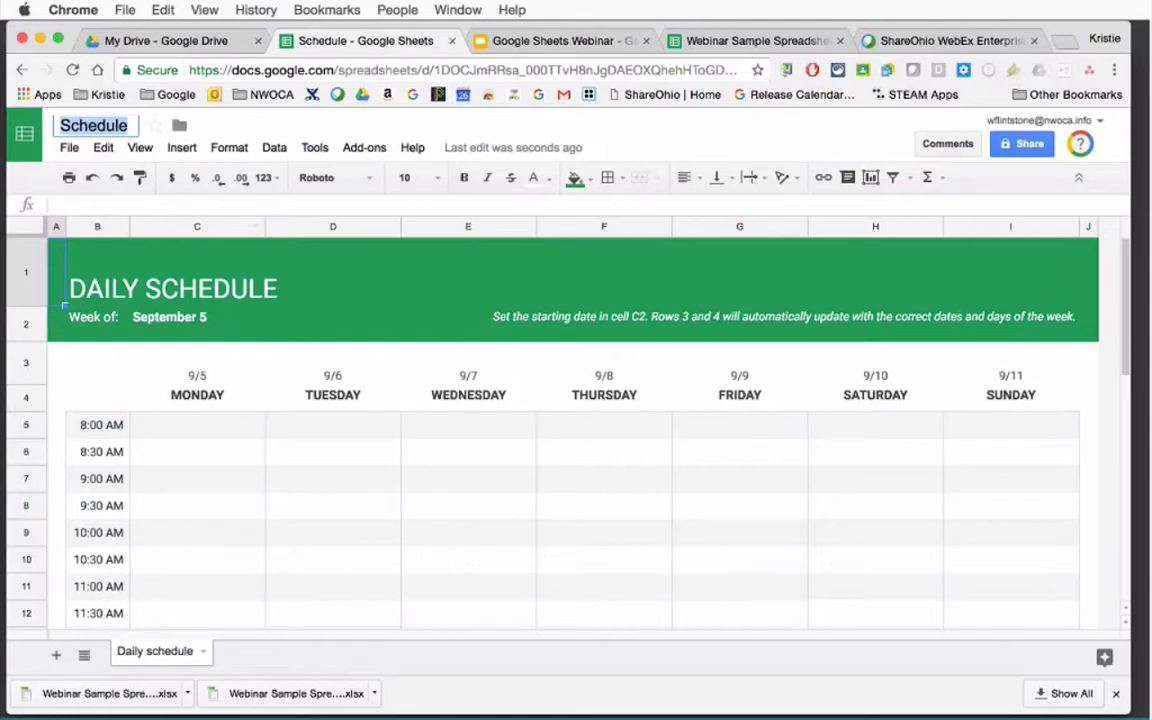
pyautogui.click(313, 436)
pyautogui.press('Down')
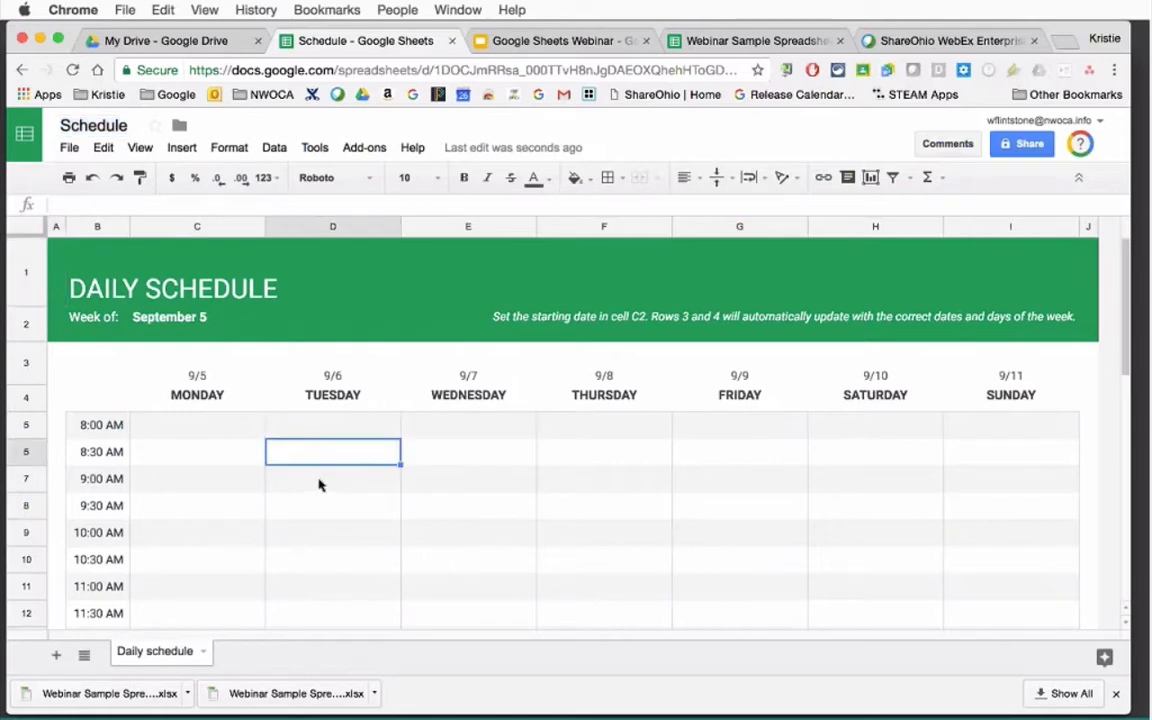
pyautogui.write('Lisa')
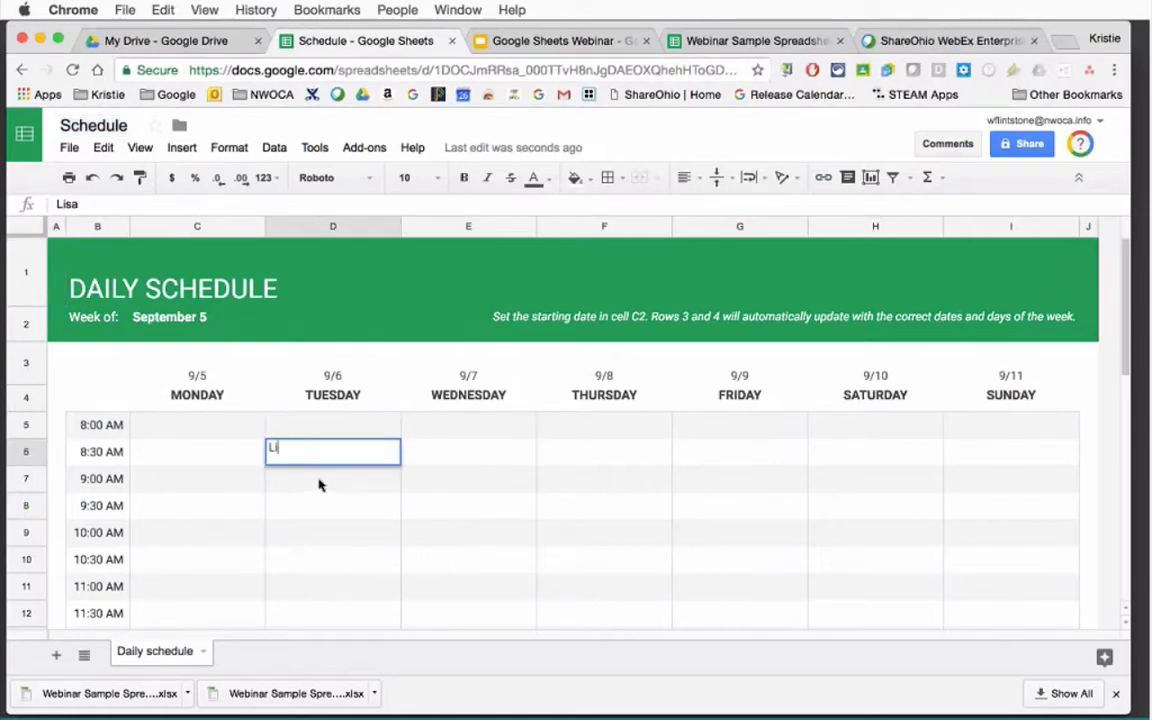
pyautogui.press('Return')
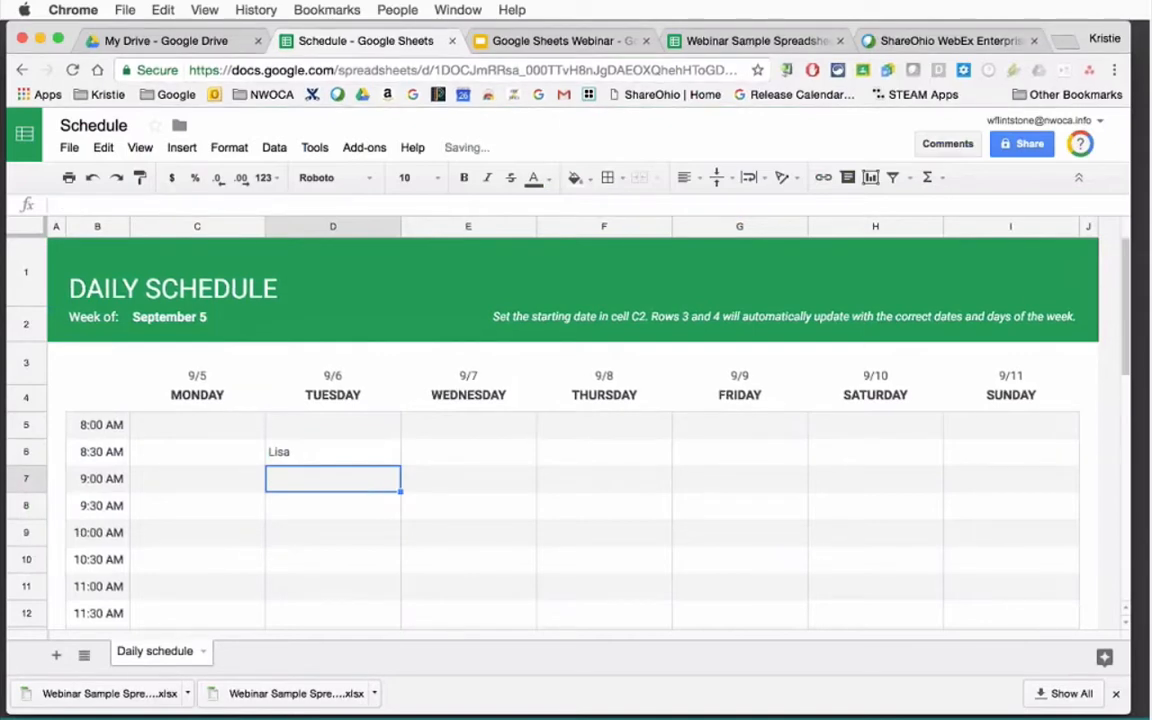
# Inspect the formulas behind the Tuesday/Wednesday headings and dates and the 8:30–10:00 AM times.
pyautogui.scroll(-5, 1111, 252)
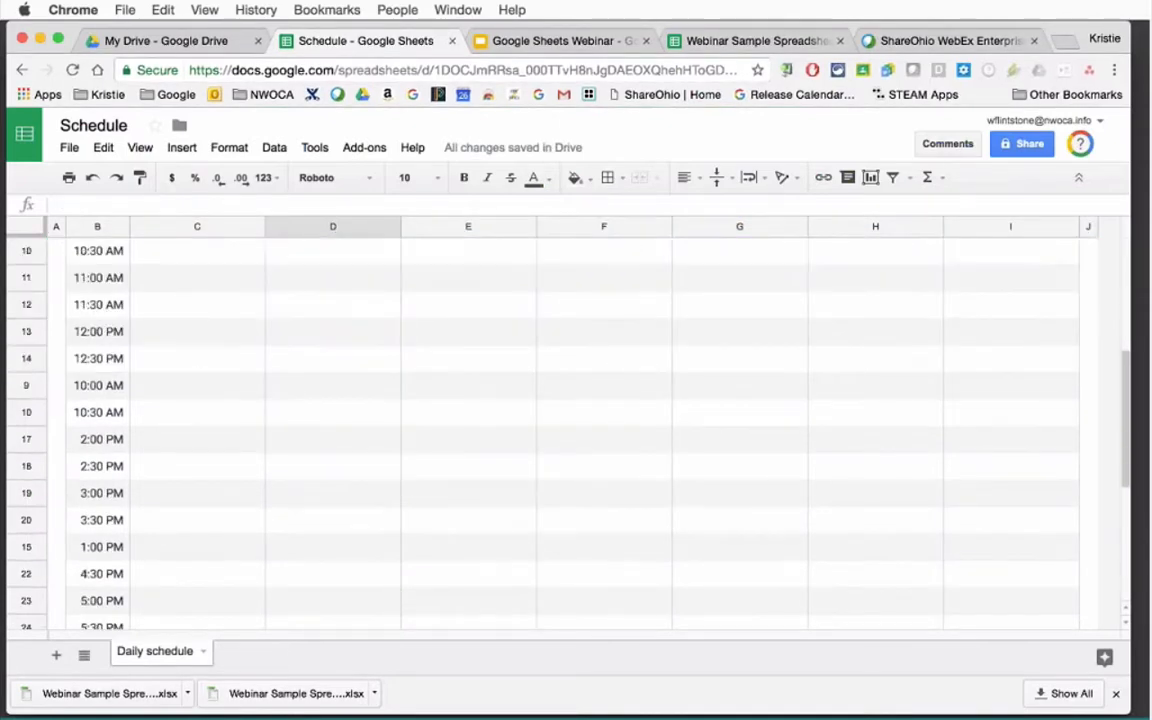
pyautogui.scroll(5, 1111, 252)
pyautogui.click(480, 379)
pyautogui.click(420, 396)
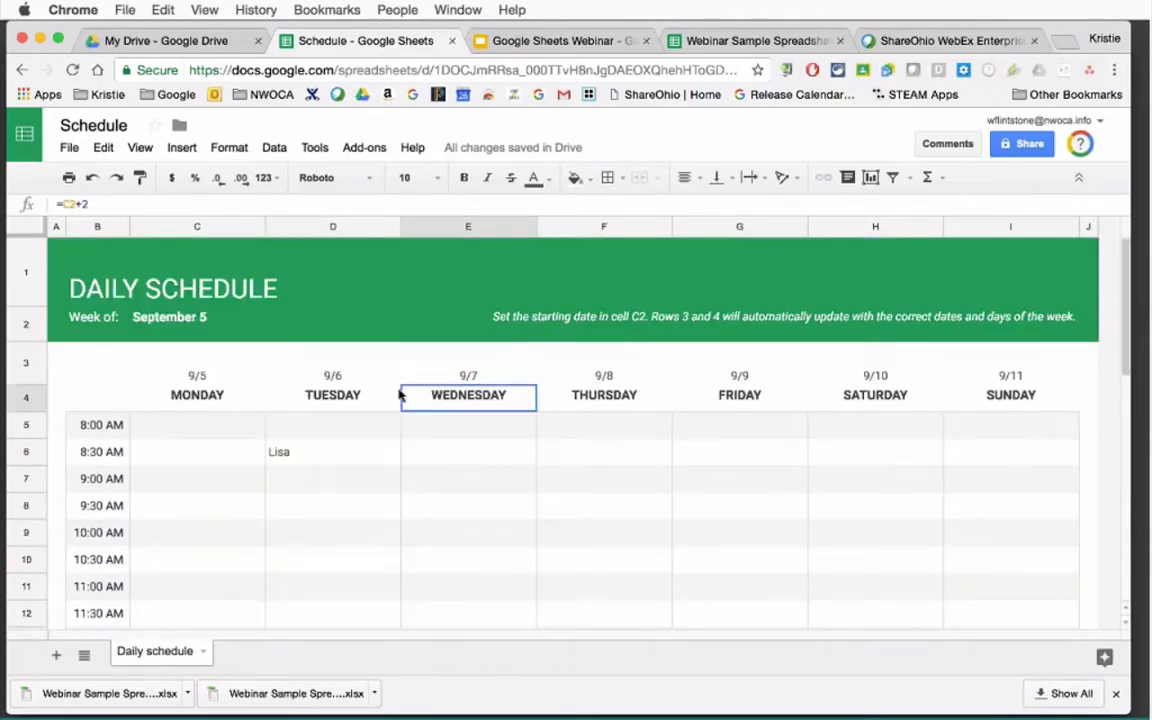
pyautogui.click(342, 379)
pyautogui.click(338, 396)
pyautogui.click(100, 452)
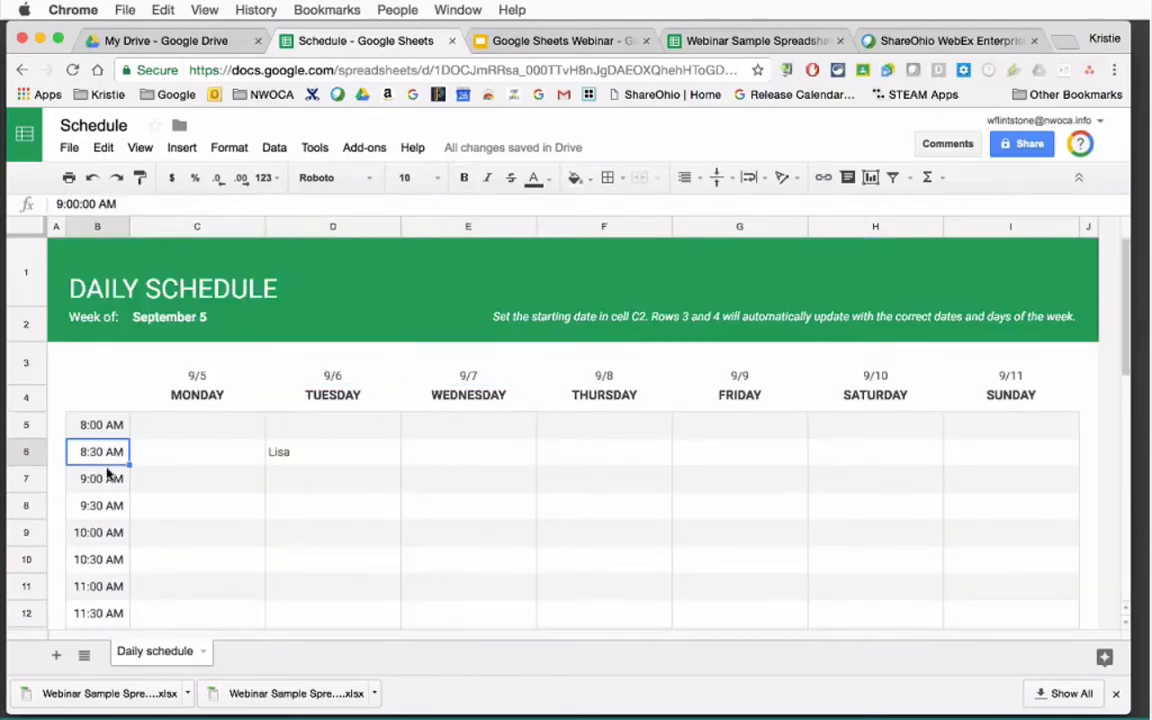
pyautogui.click(105, 479)
pyautogui.click(108, 506)
pyautogui.click(110, 538)
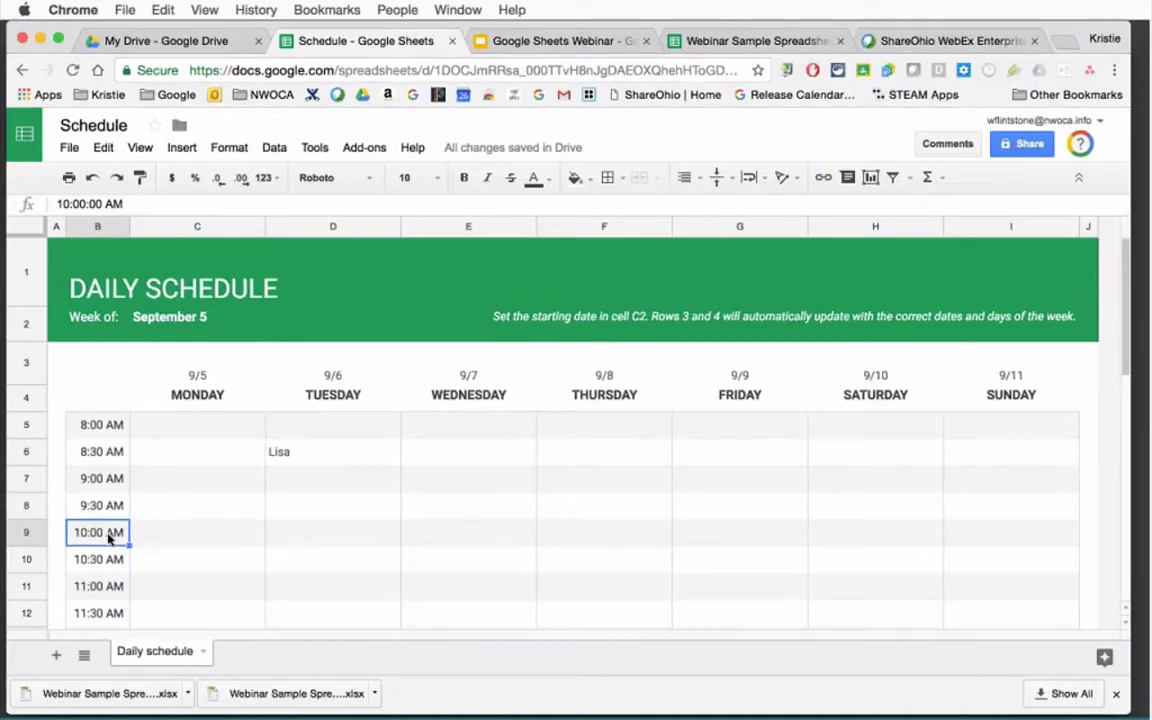
# Switch between the Drive and Schedule tabs, then show Drive's New > Google Sheets choices.
pyautogui.click(155, 42)
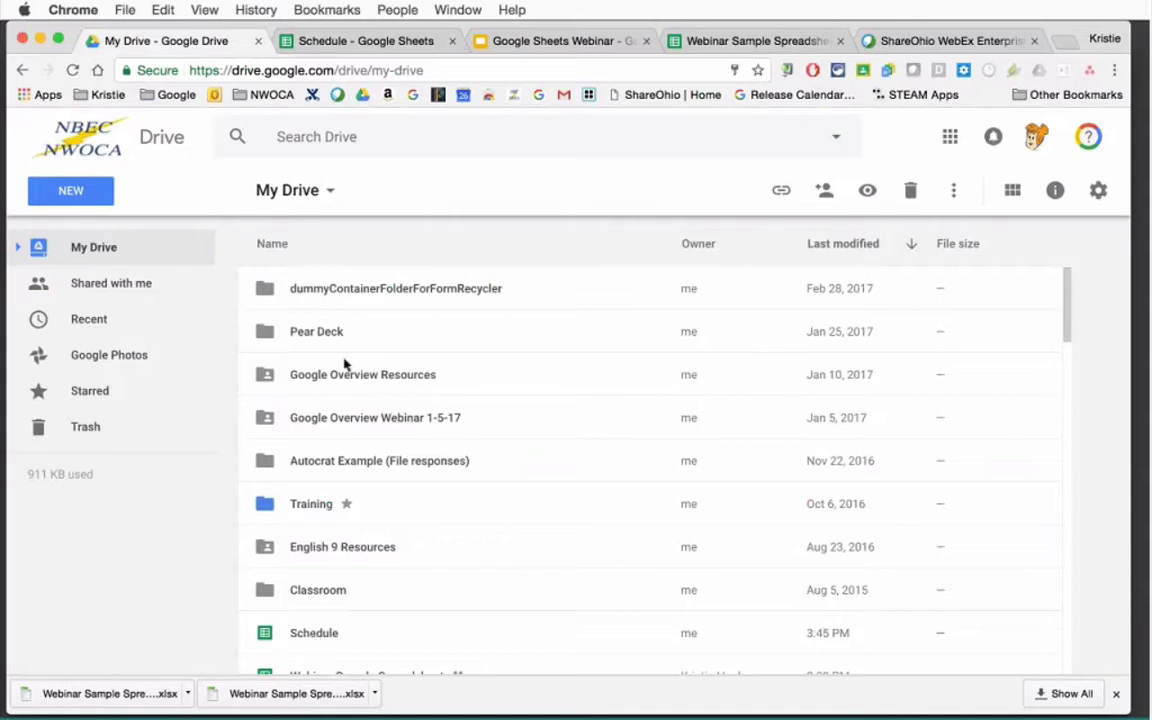
pyautogui.click(358, 46)
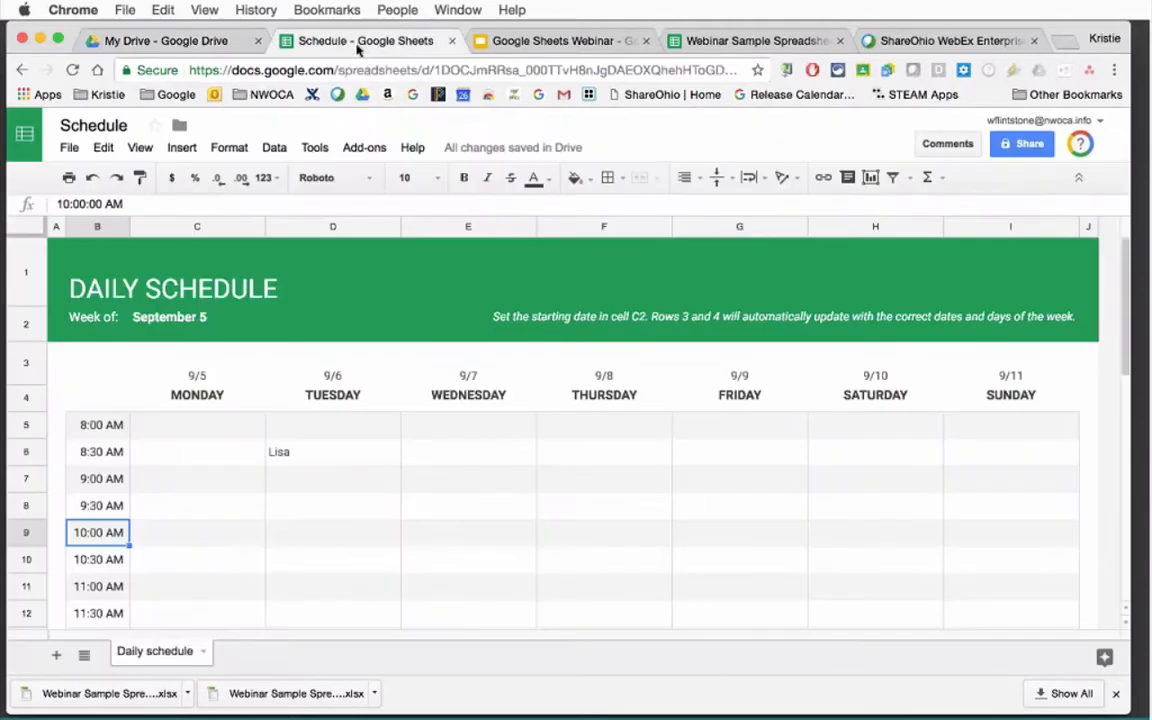
pyautogui.click(157, 42)
pyautogui.click(70, 189)
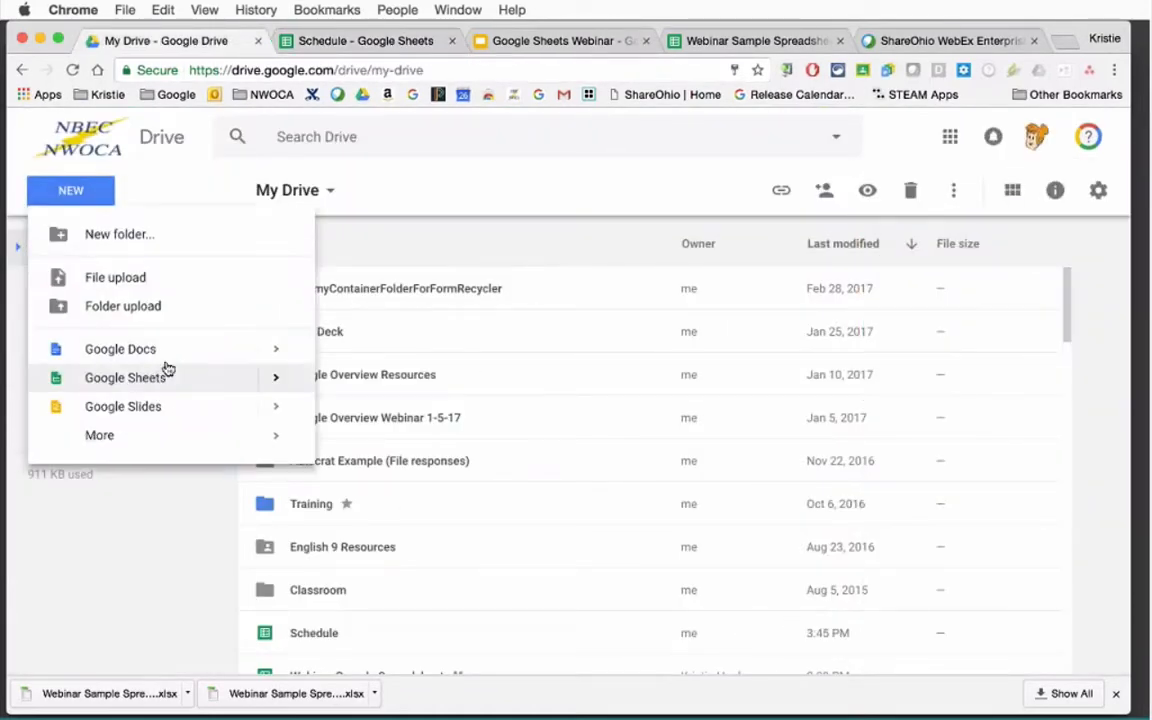
pyautogui.moveTo(278, 378)
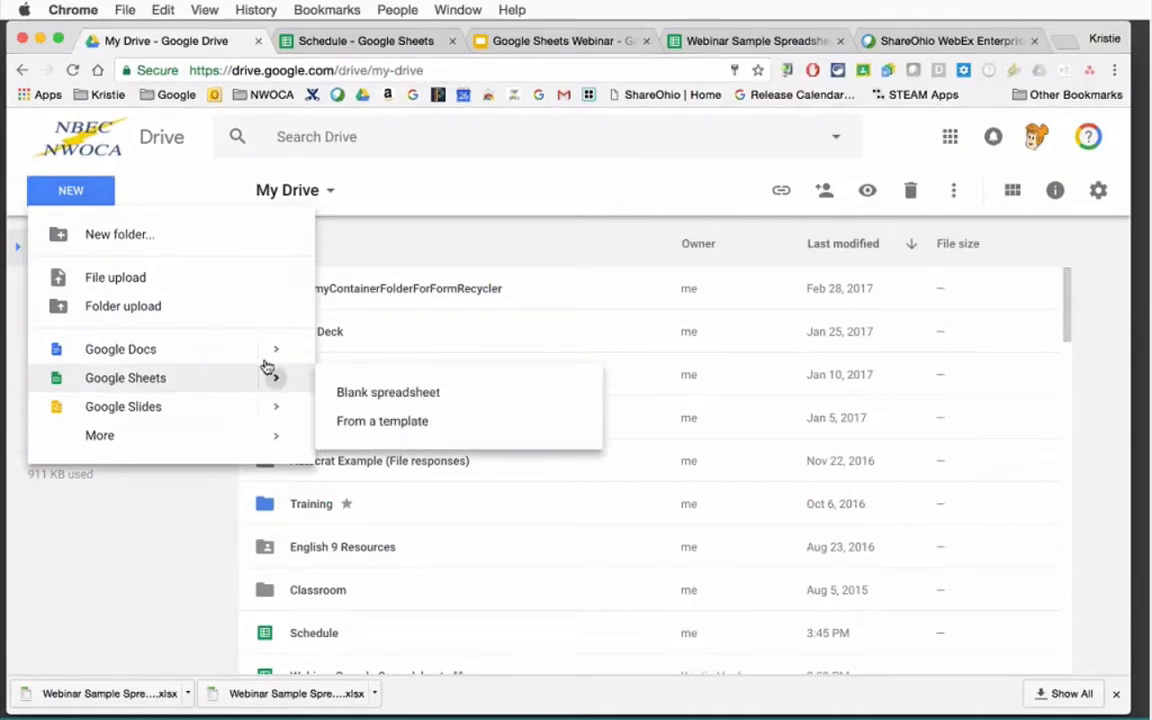
# Close the Schedule spreadsheet tab and reopen Drive's New menu.
pyautogui.click(355, 45)
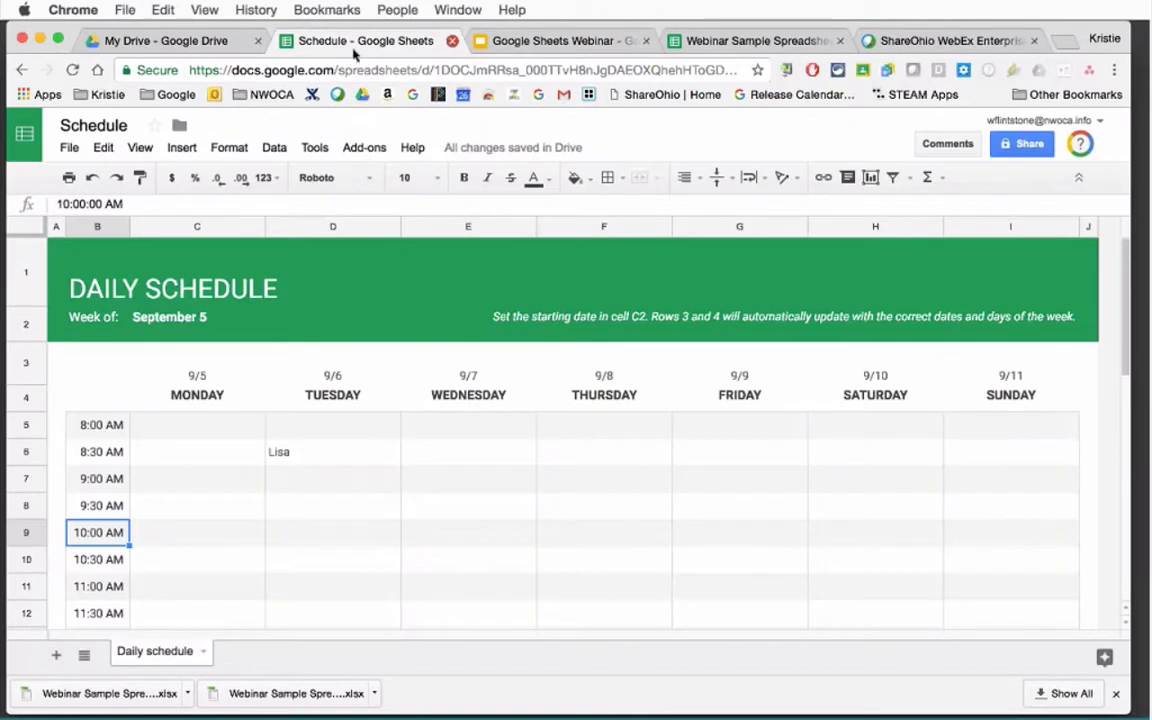
pyautogui.press('super+w')
pyautogui.click(85, 192)
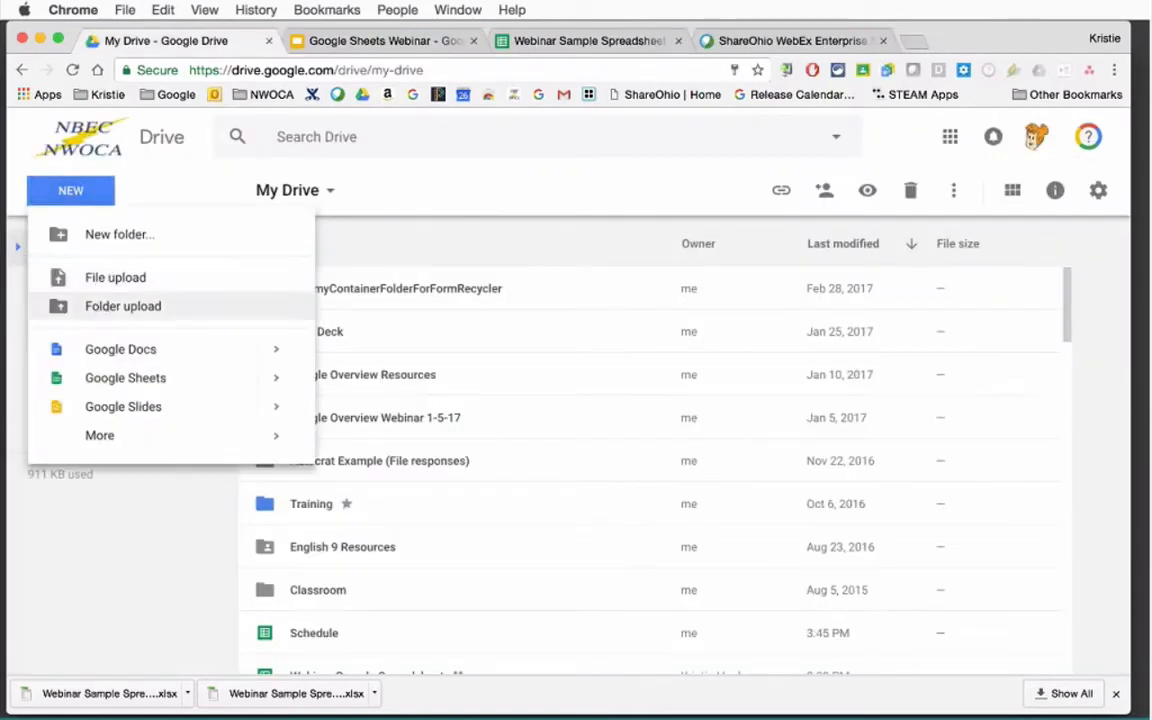
# Create a blank spreadsheet and title it 'webinar'.
pyautogui.moveTo(278, 384)
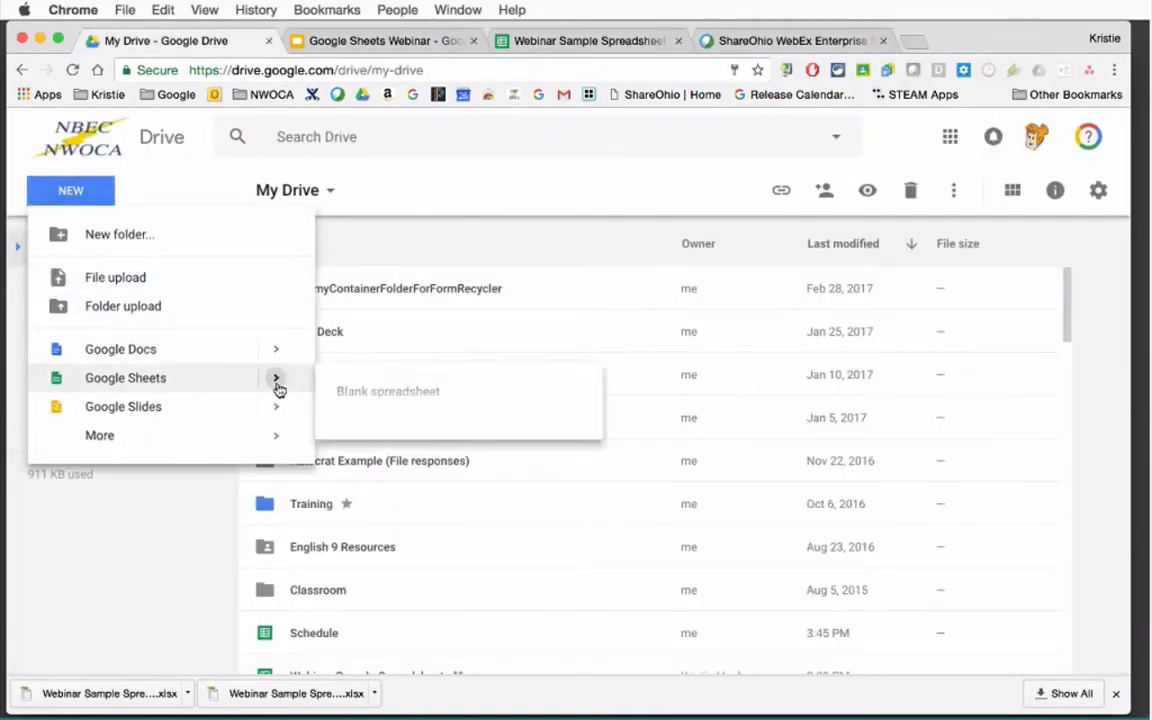
pyautogui.click(375, 401)
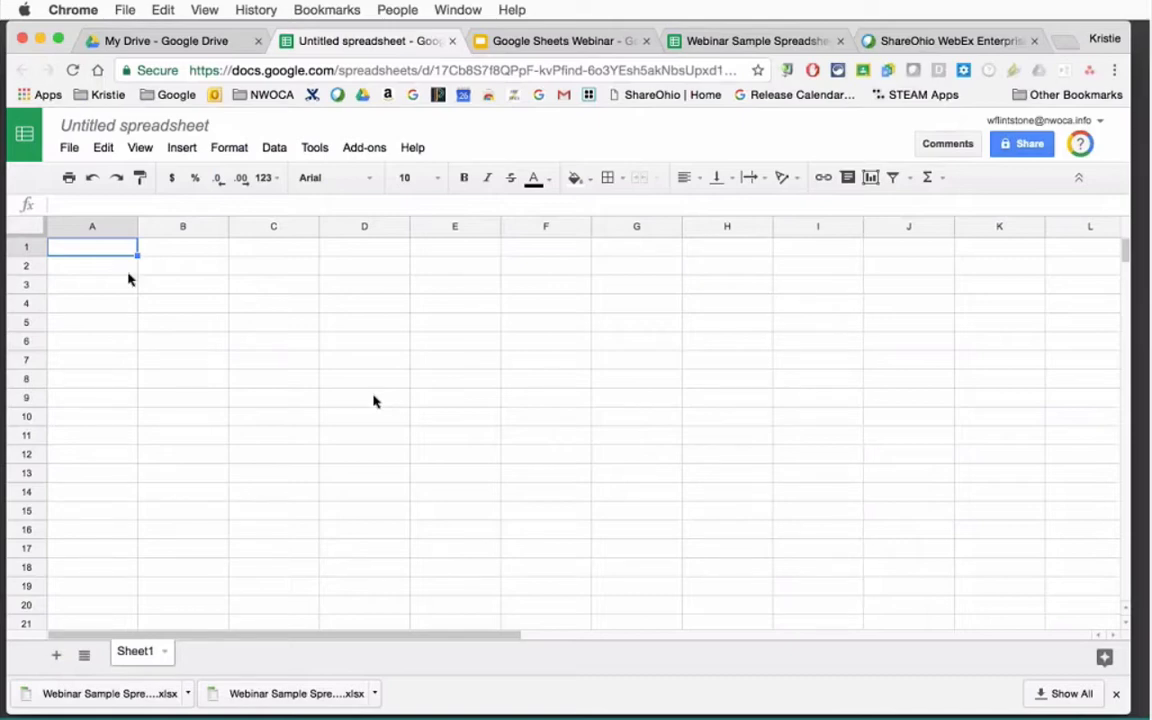
pyautogui.click(122, 127)
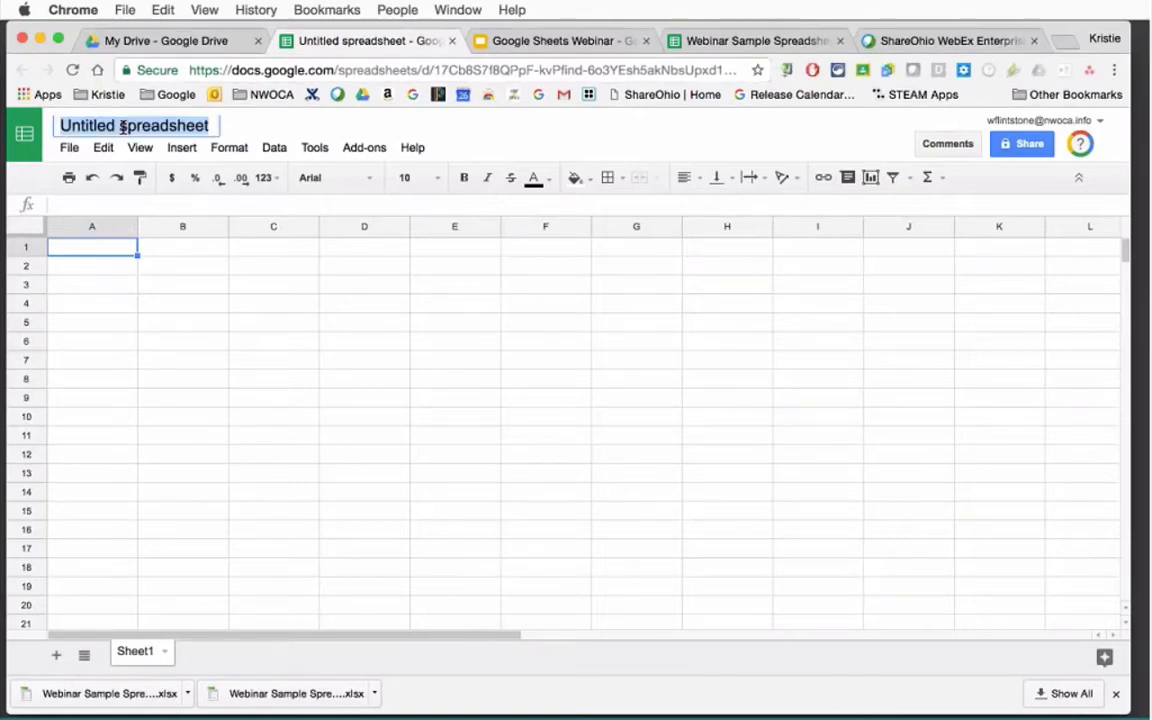
pyautogui.write('webina')
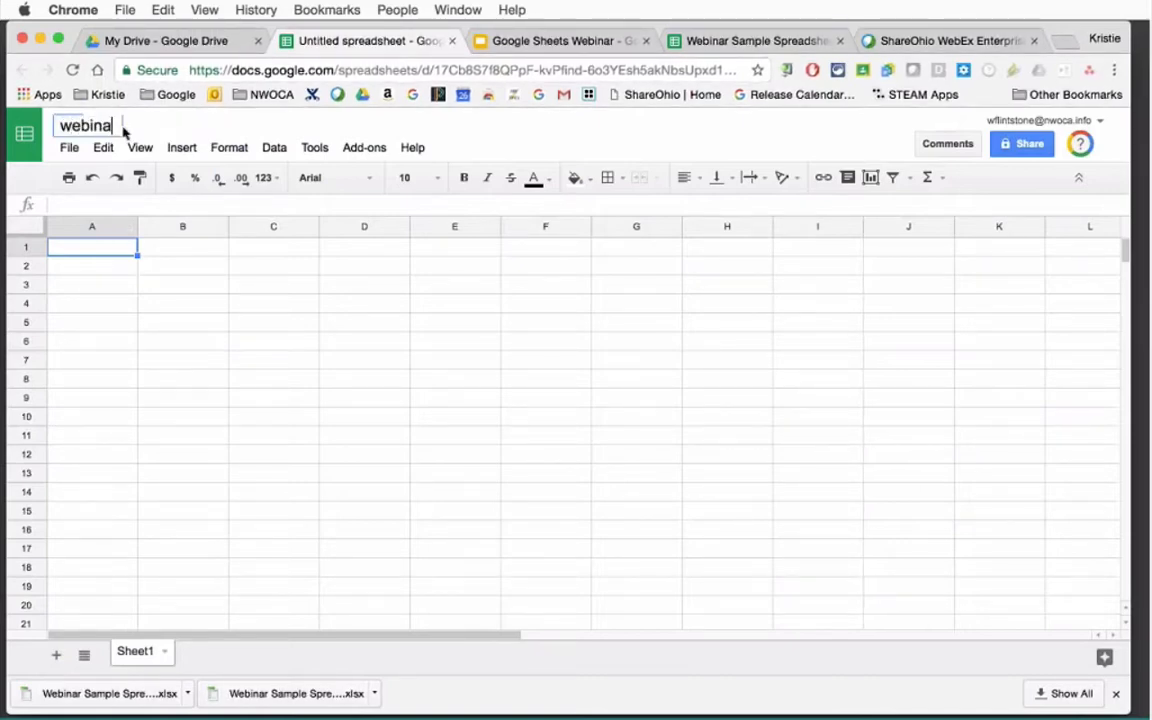
pyautogui.write('r')
pyautogui.press('Return')
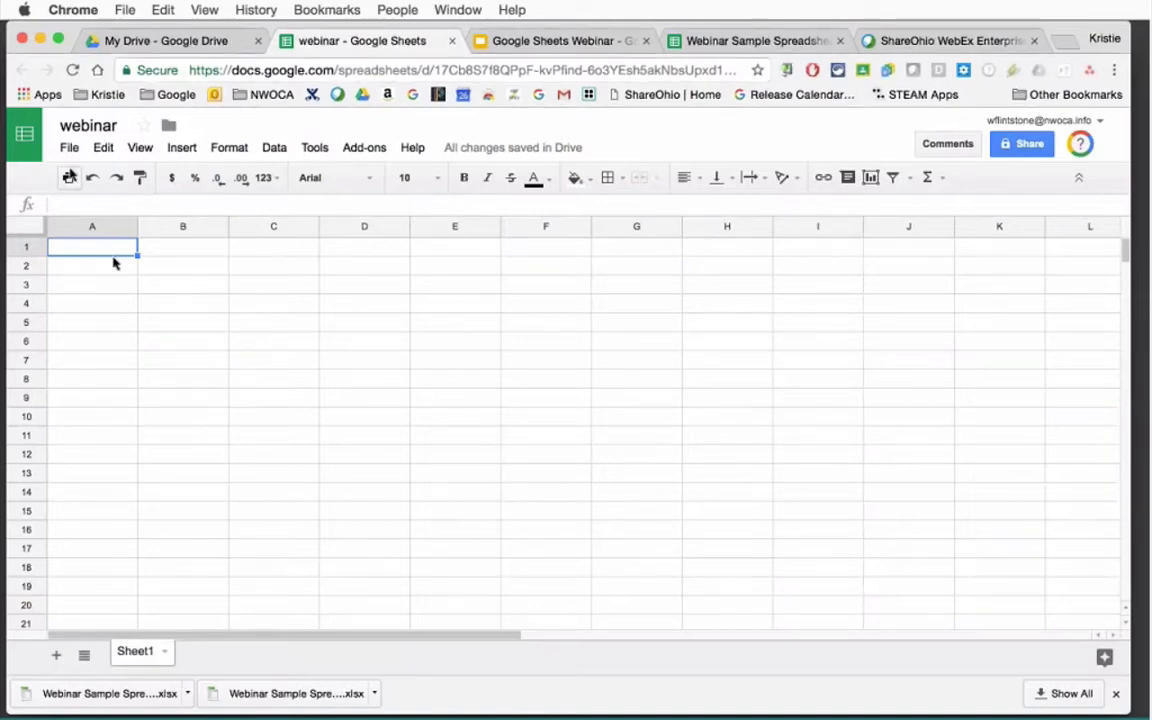
pyautogui.click(70, 150)
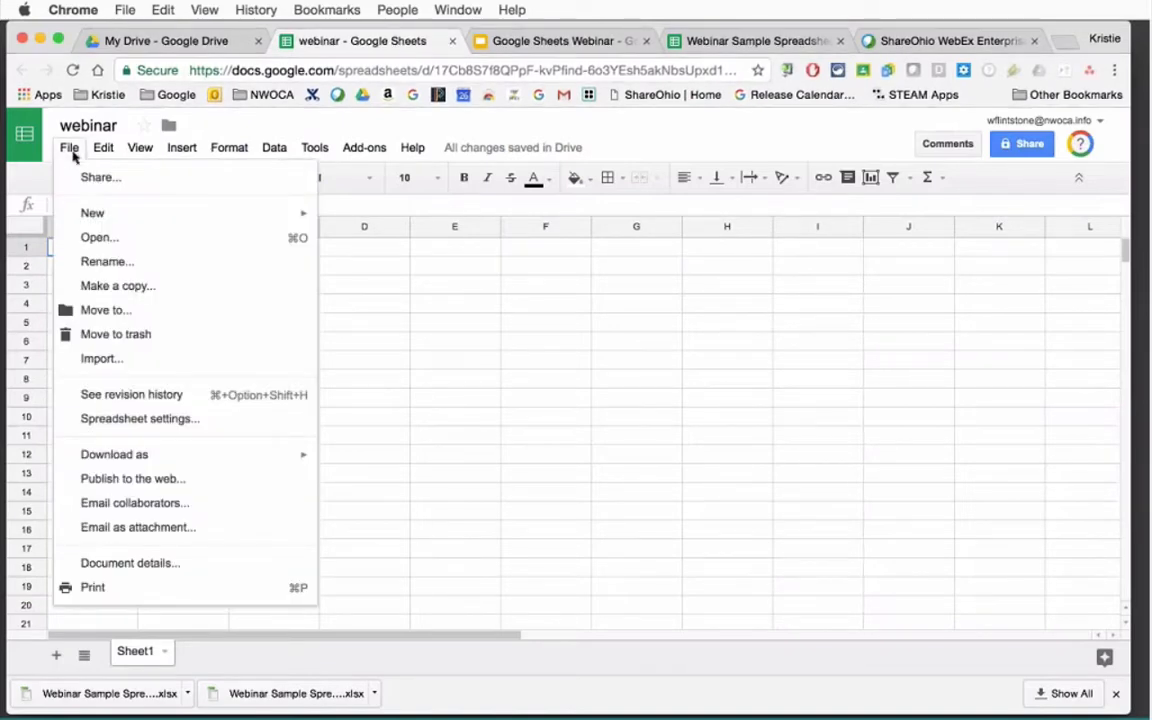
pyautogui.moveTo(140, 462)
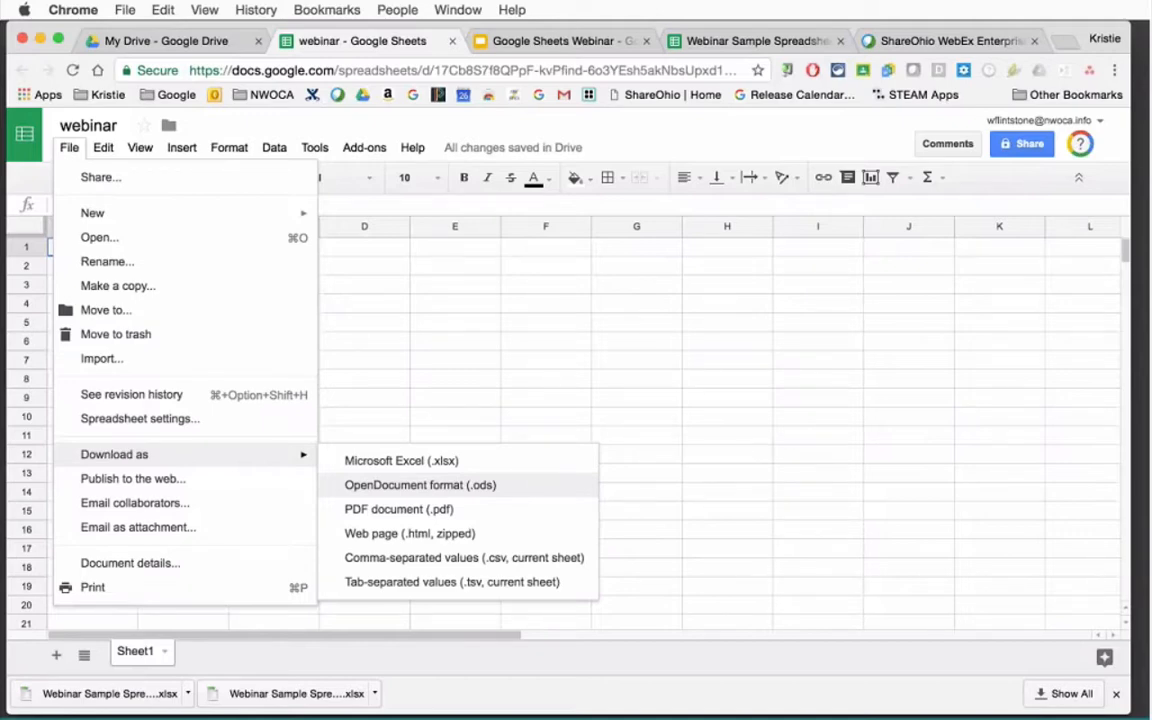
pyautogui.click(452, 382)
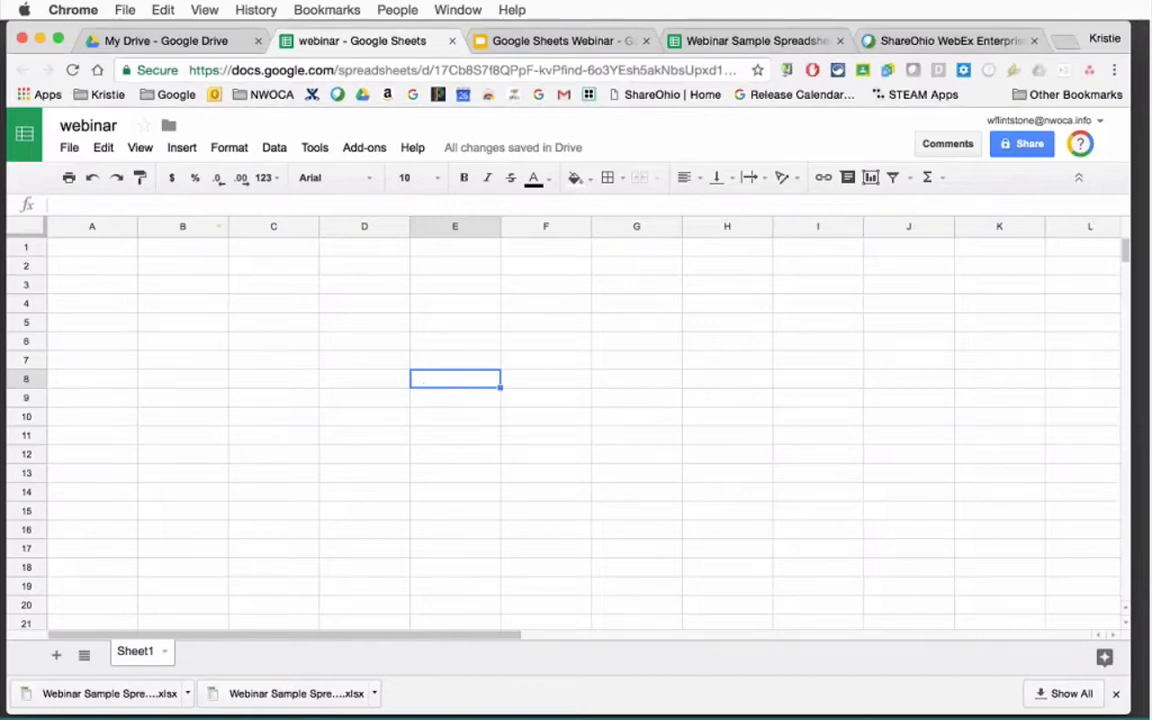
pyautogui.click(69, 149)
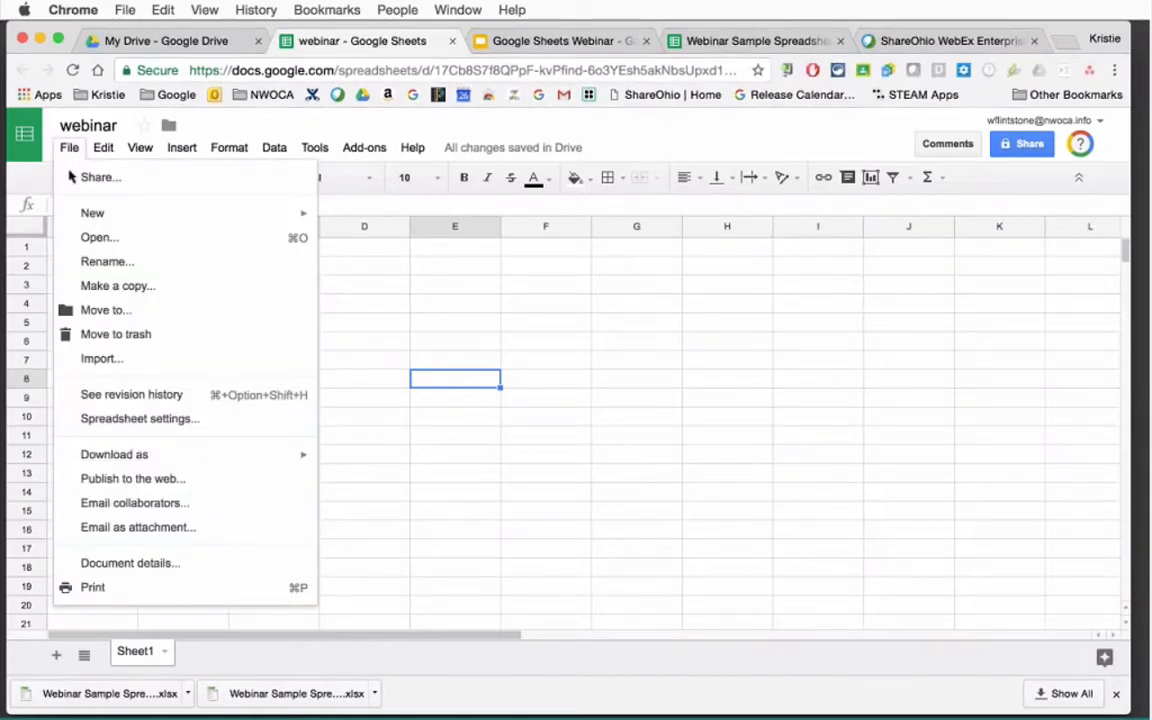
pyautogui.click(110, 369)
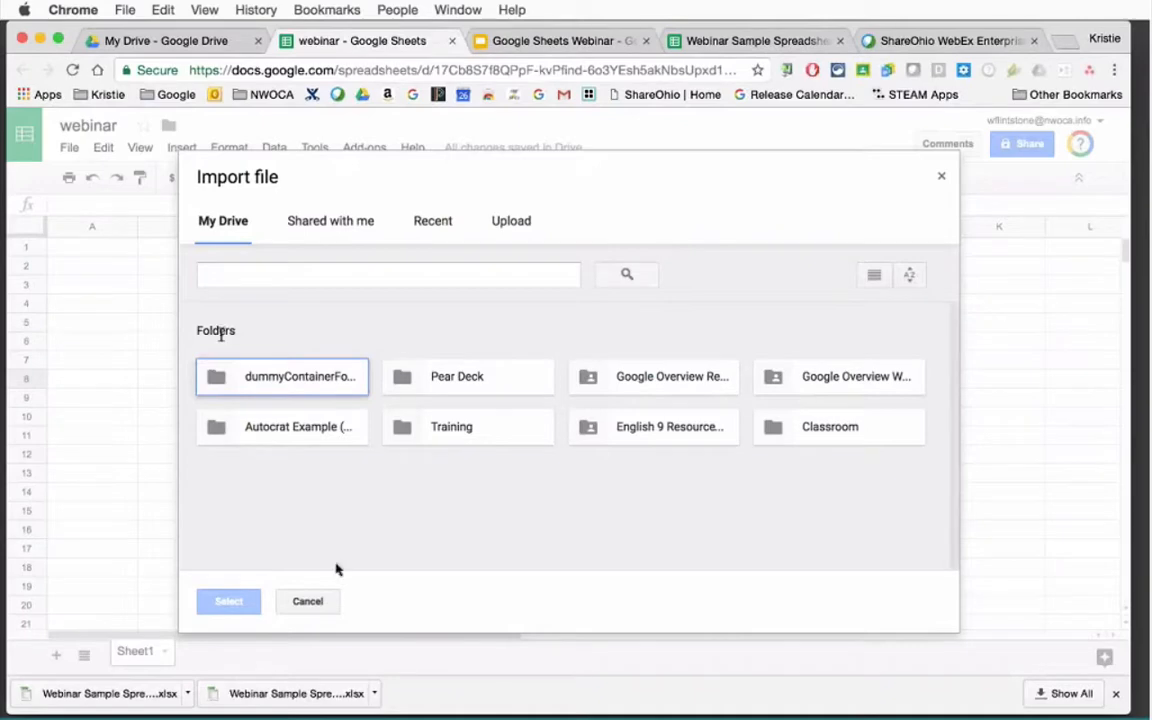
pyautogui.click(312, 602)
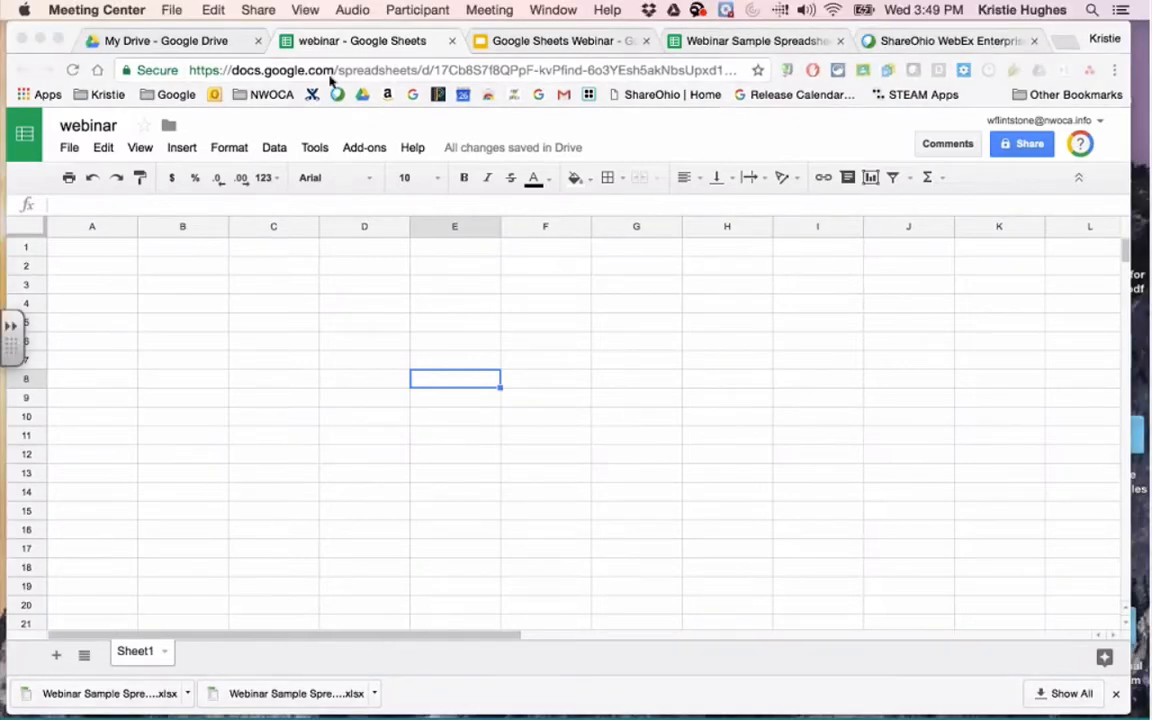
# Close the webinar spreadsheet's browser tab to return to My Drive.
pyautogui.click(451, 42)
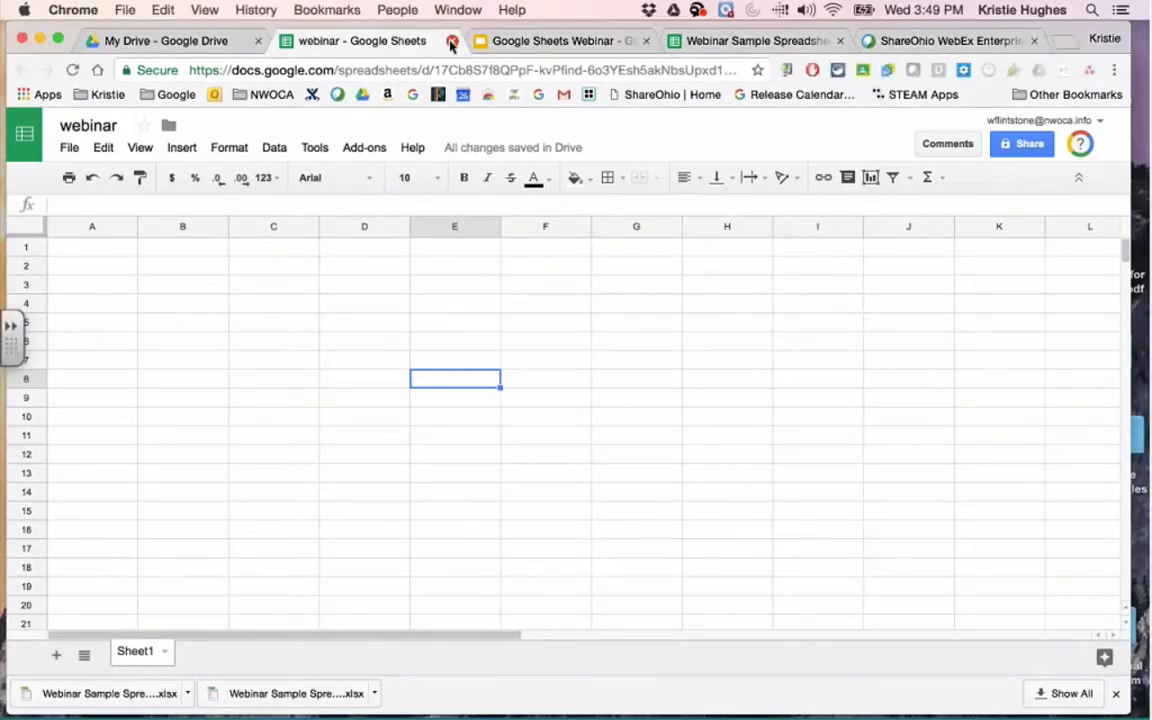
pyautogui.click(451, 42)
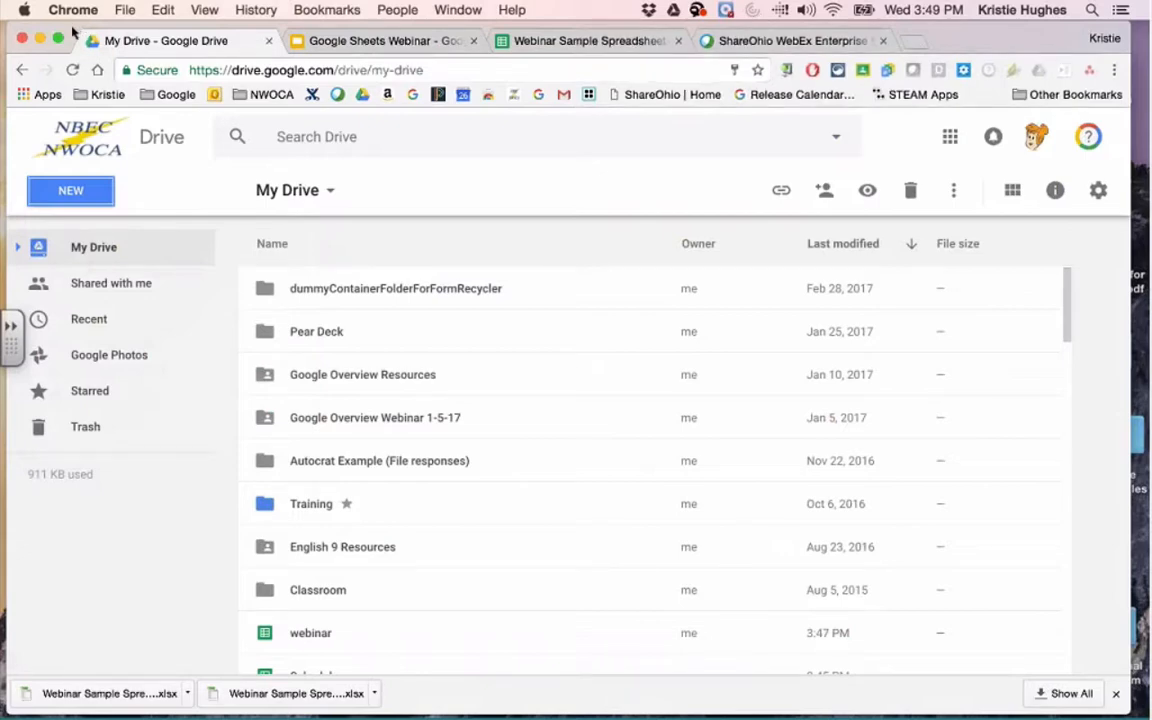
pyautogui.moveTo(73, 30); pyautogui.dragTo(221, 31)
pyautogui.click(66, 178)
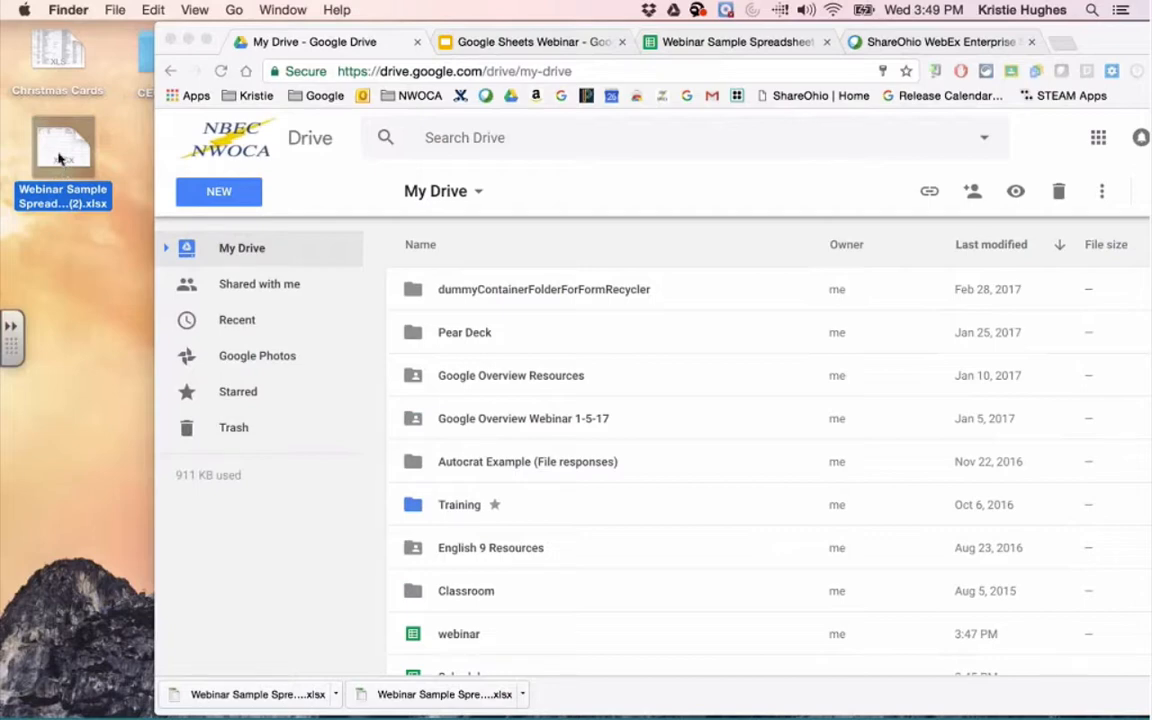
pyautogui.moveTo(59, 158)
pyautogui.mouseDown()
pyautogui.moveTo(586, 355)
pyautogui.moveTo(643, 465)
pyautogui.moveTo(573, 409)
pyautogui.moveTo(31, 149)
pyautogui.moveTo(59, 163)
pyautogui.mouseUp()
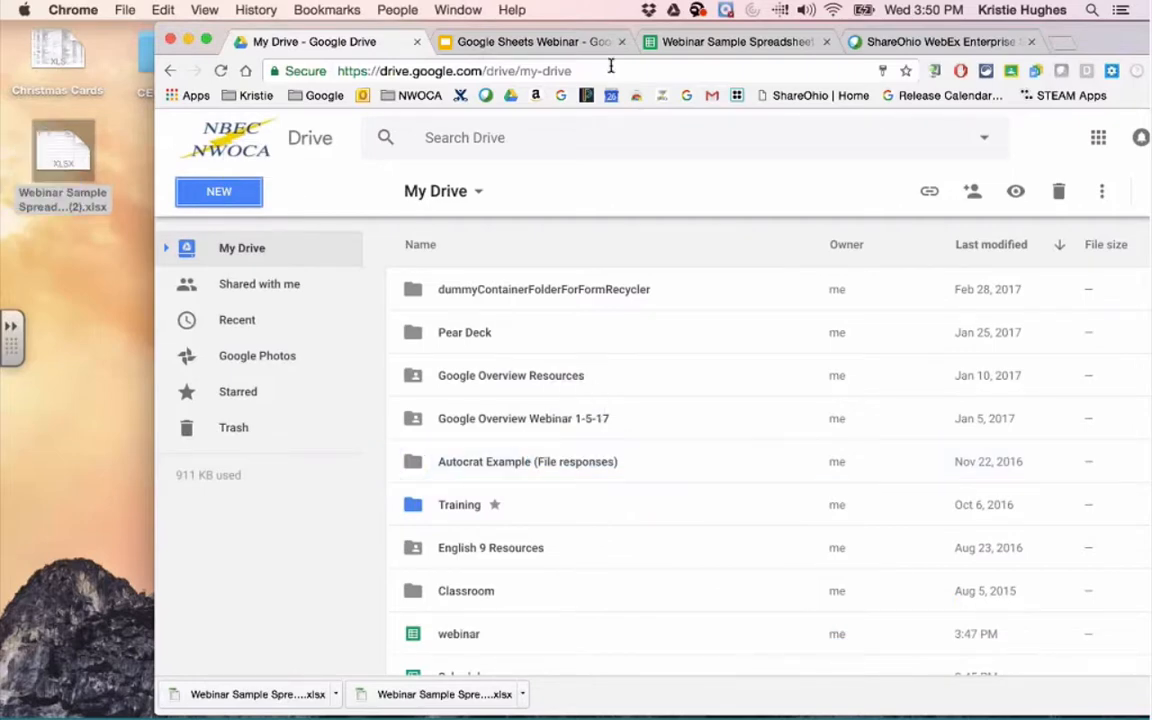
pyautogui.moveTo(1100, 41); pyautogui.dragTo(970, 37)
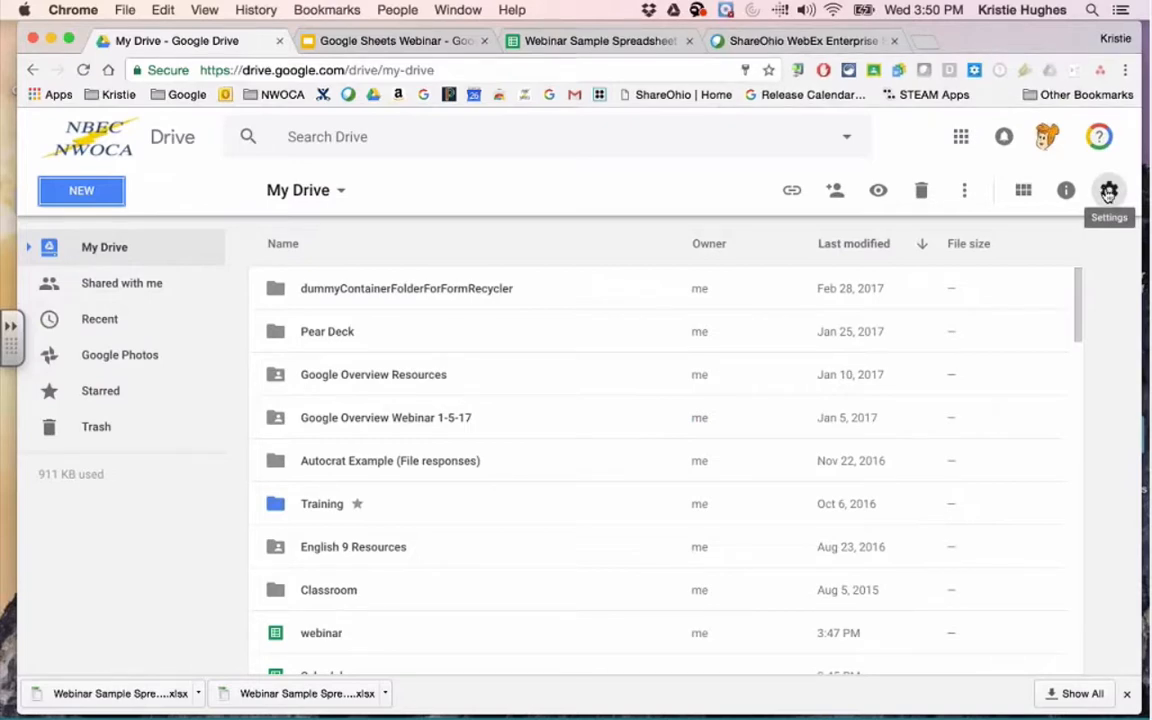
pyautogui.click(1108, 192)
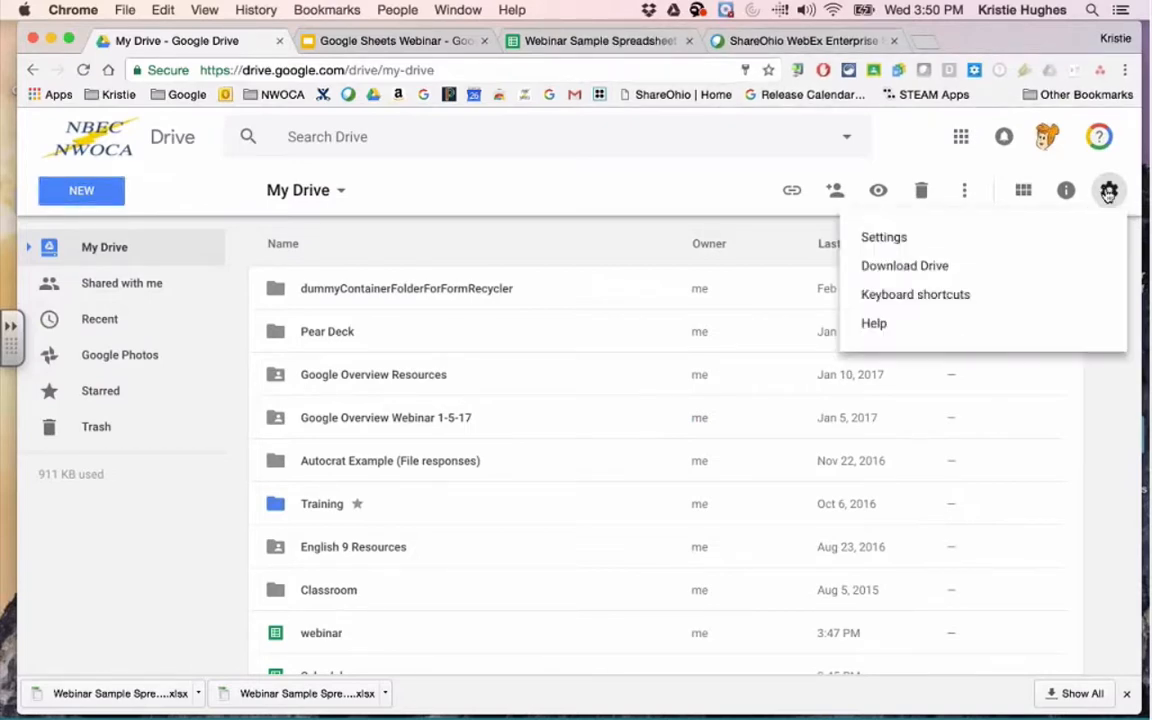
pyautogui.click(1052, 245)
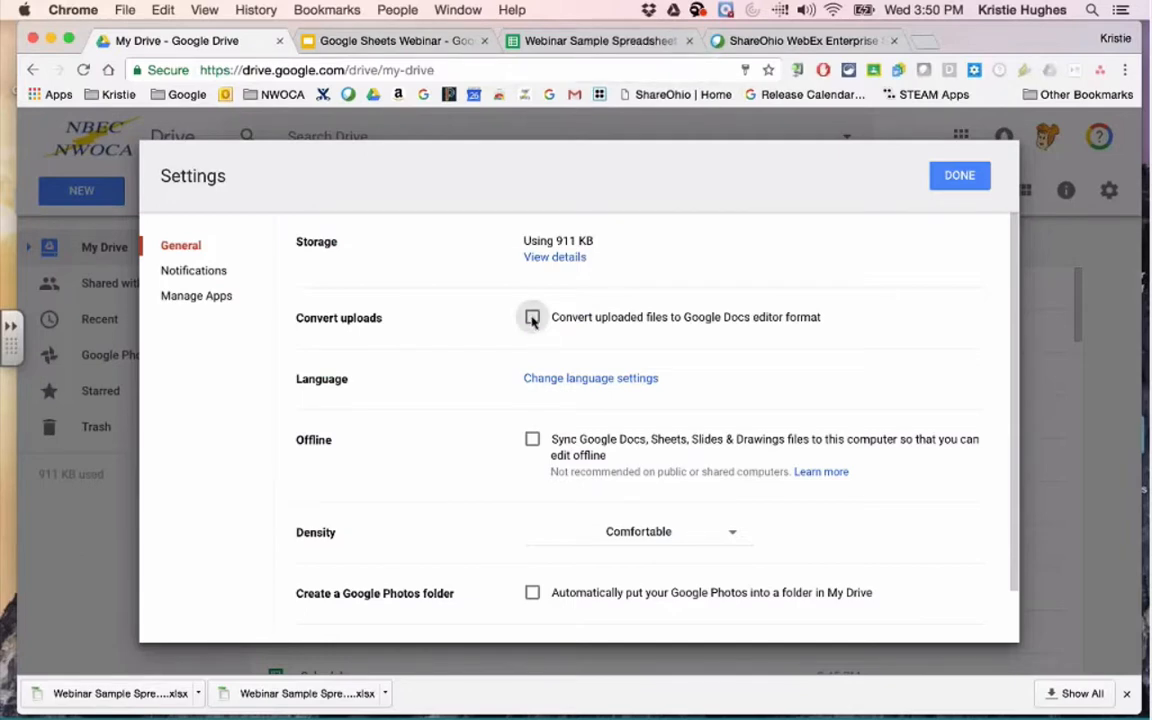
pyautogui.click(532, 318)
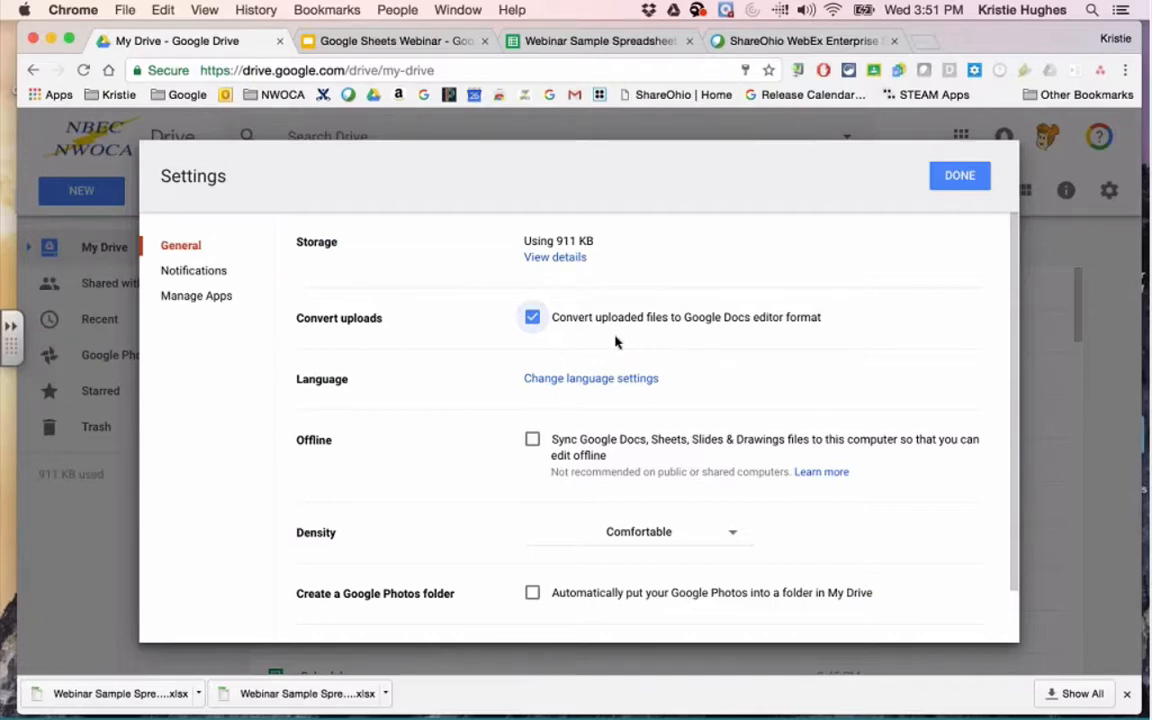
pyautogui.click(530, 318)
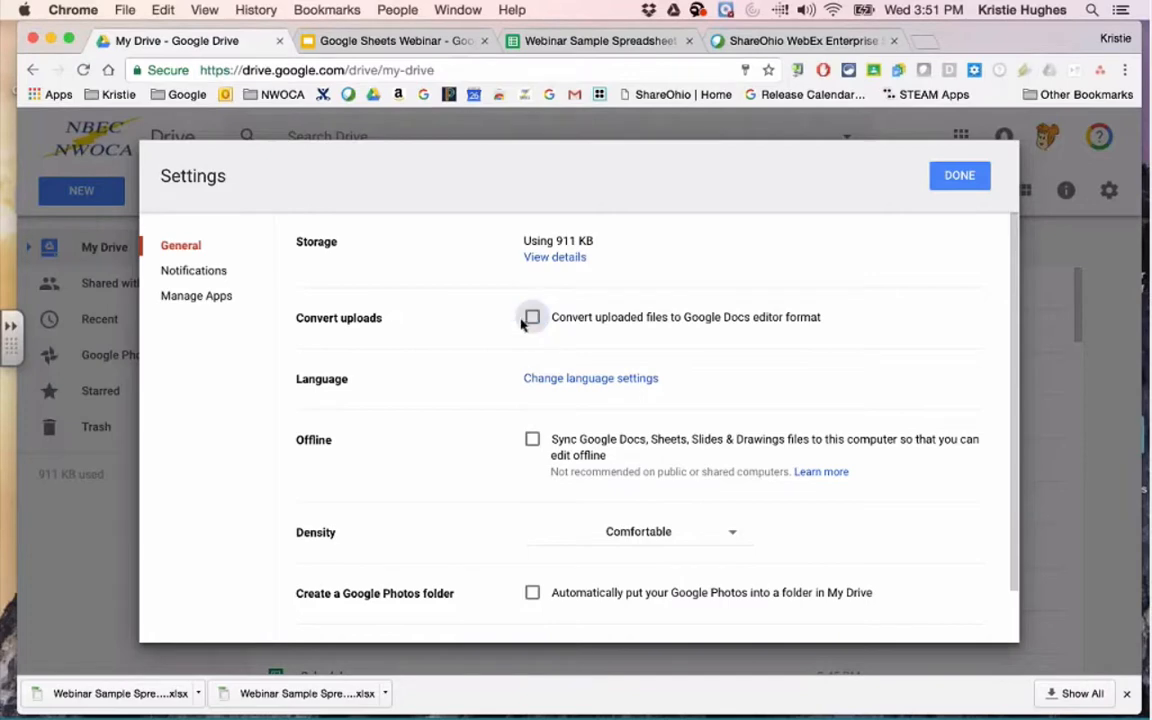
pyautogui.click(950, 177)
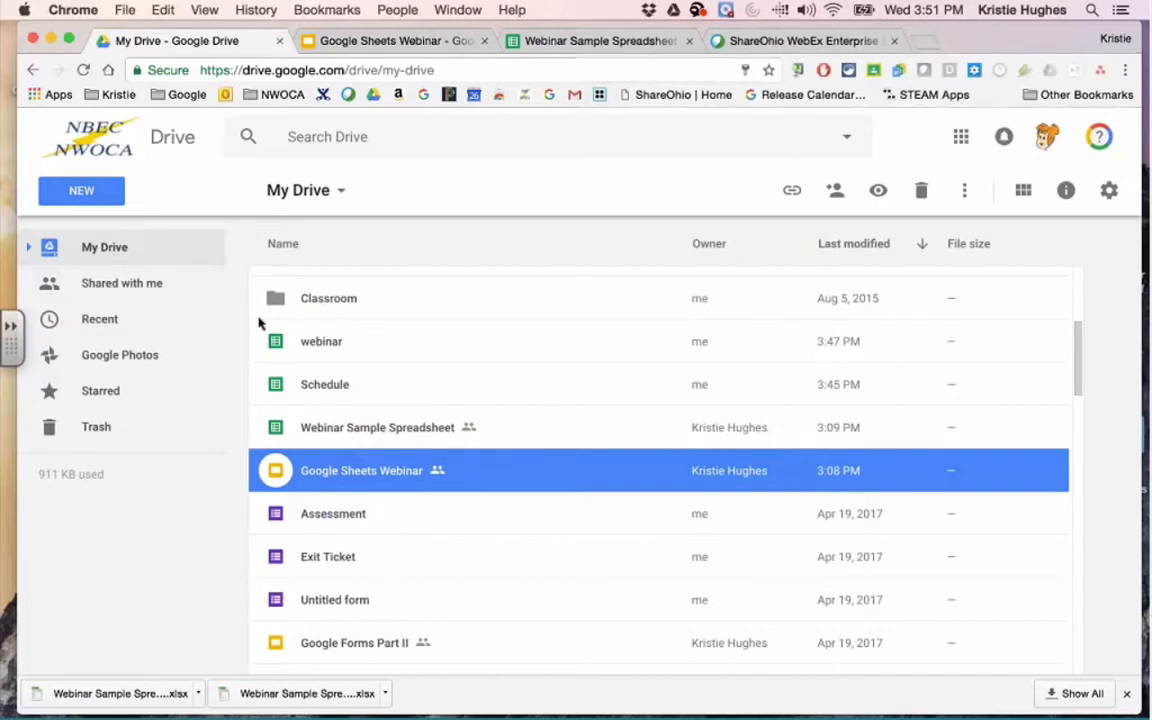
# Verify in Drive settings that Convert uploads is off, then expose the desktop.
pyautogui.click(168, 515)
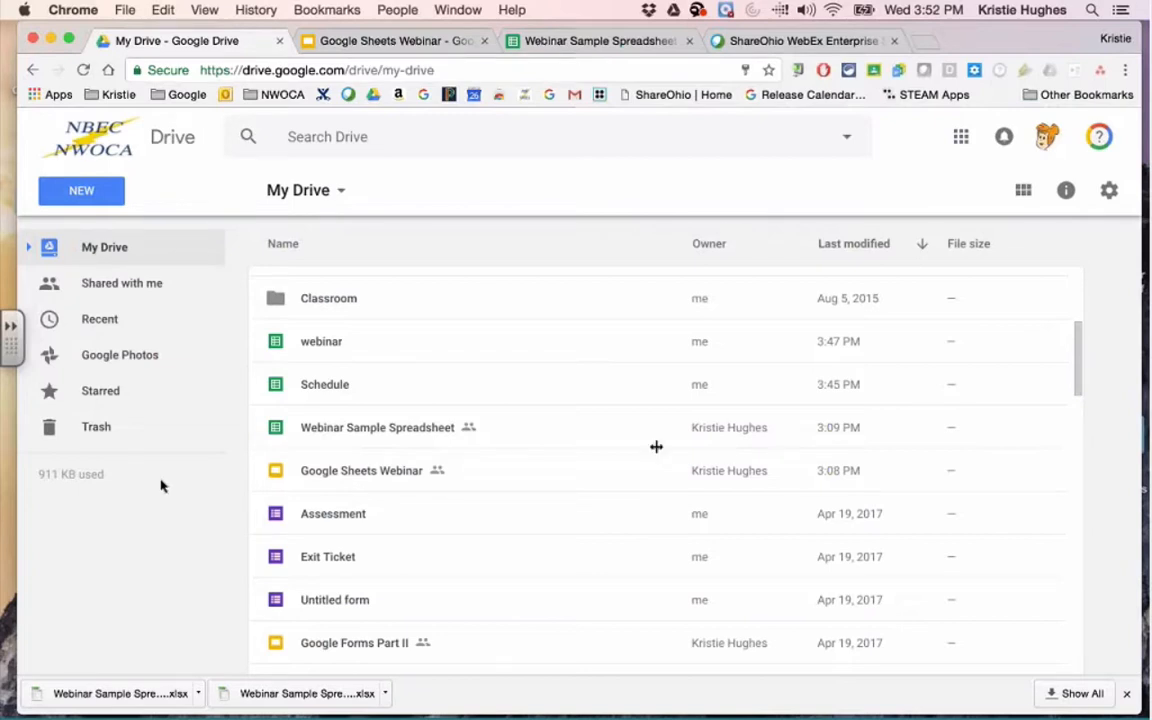
pyautogui.click(1112, 194)
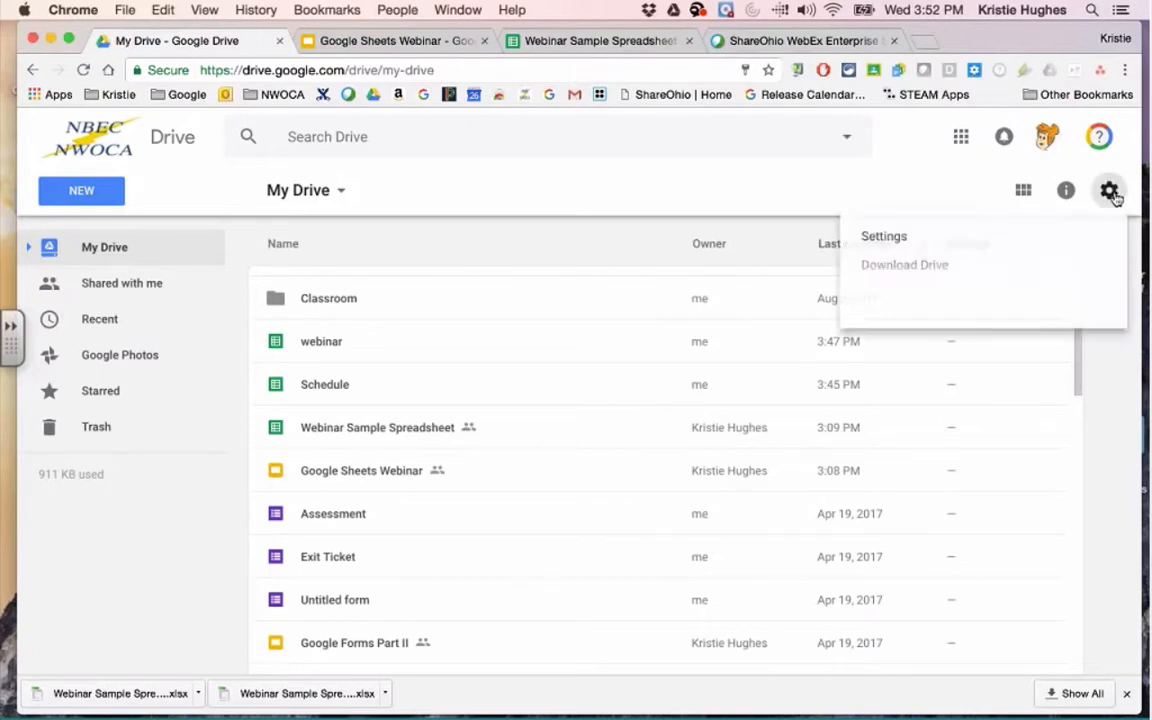
pyautogui.click(884, 237)
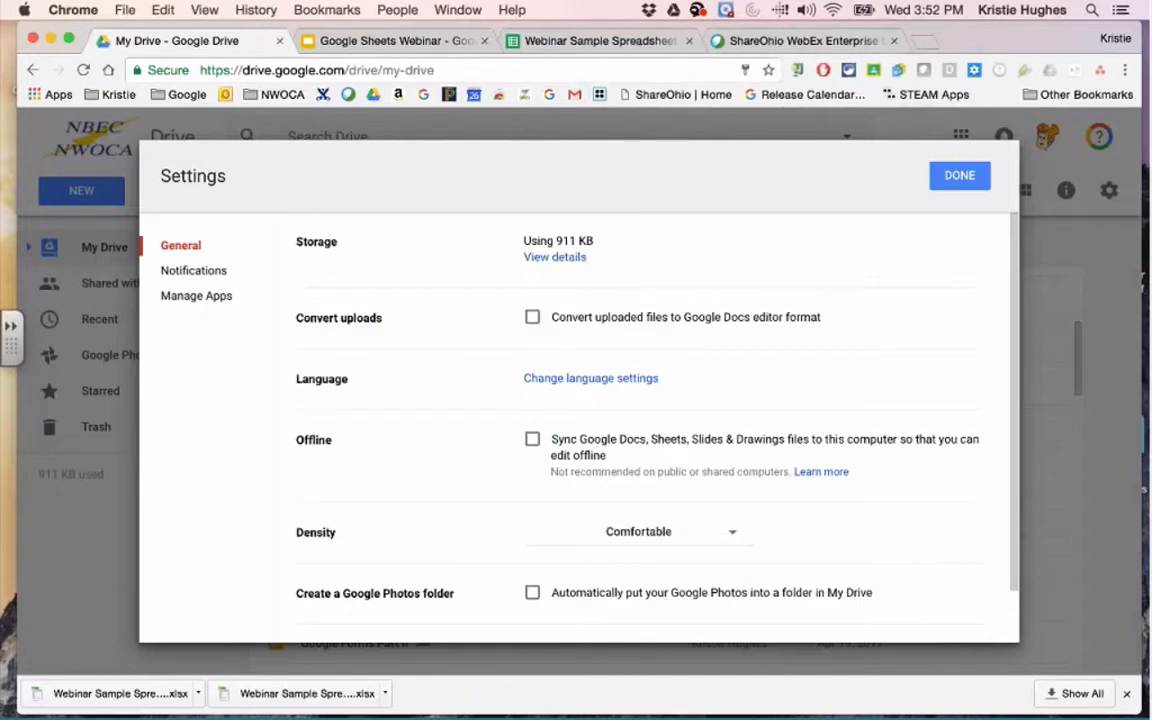
pyautogui.click(950, 178)
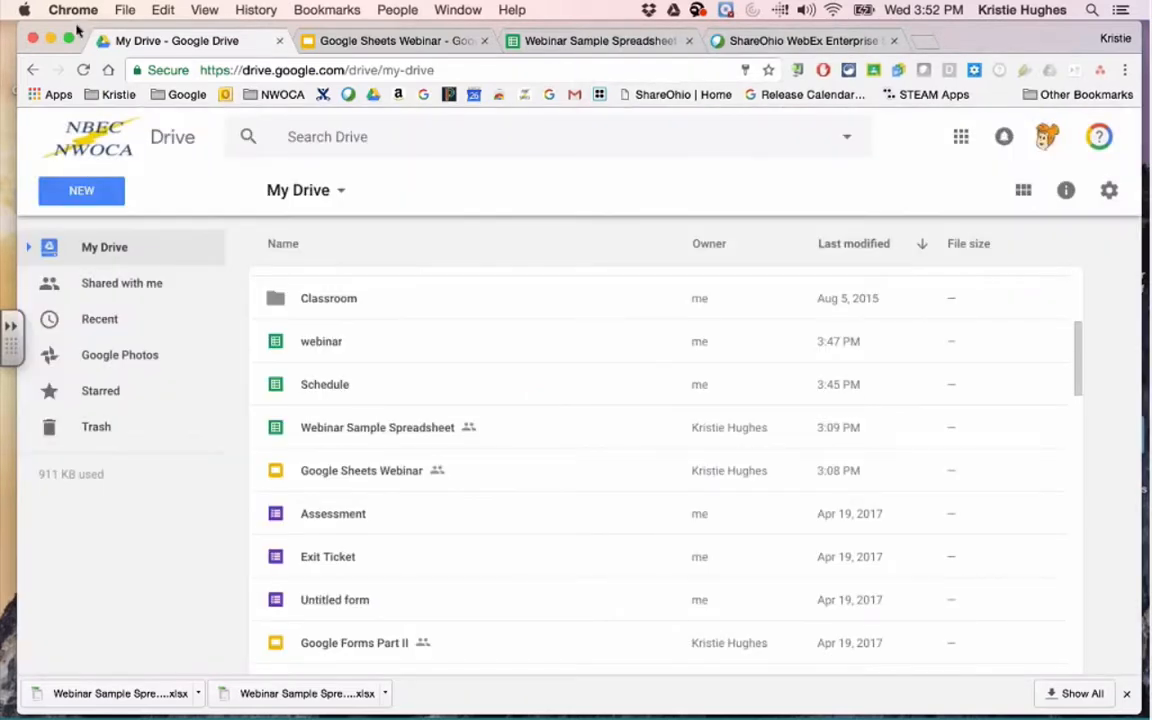
pyautogui.press('F11')
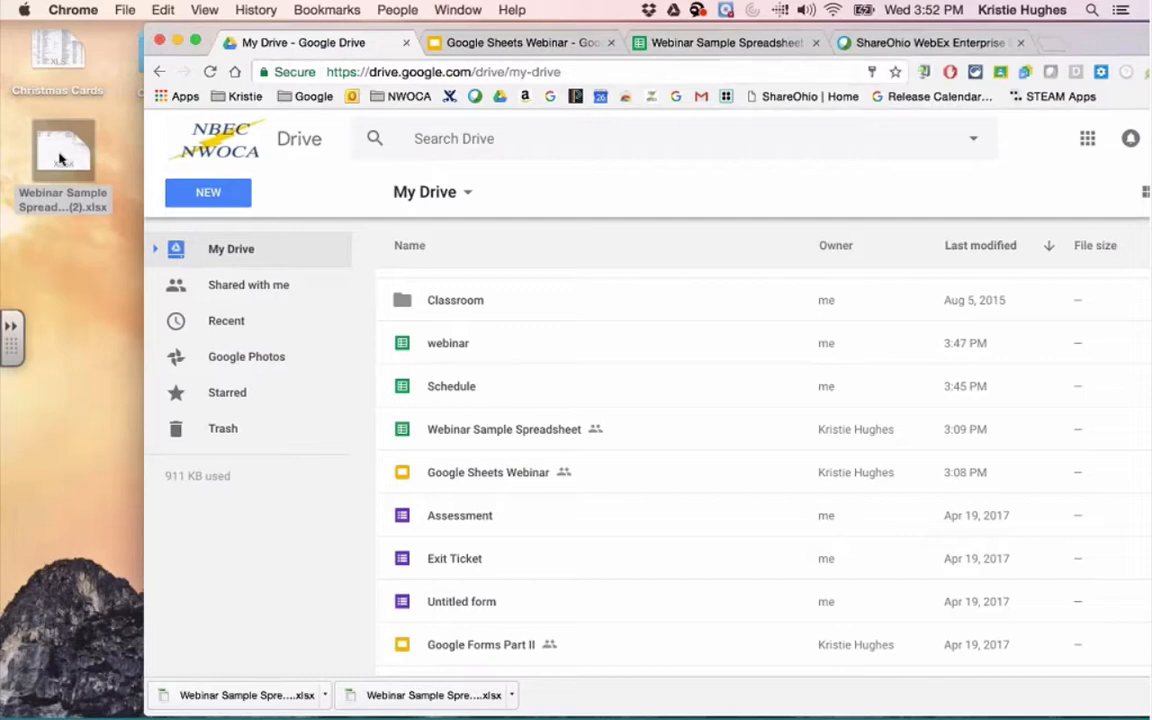
# Drag Webinar Sample Spreadsheet (2).xlsx from the desktop into My Drive to upload it.
pyautogui.moveTo(58, 155); pyautogui.dragTo(571, 396)
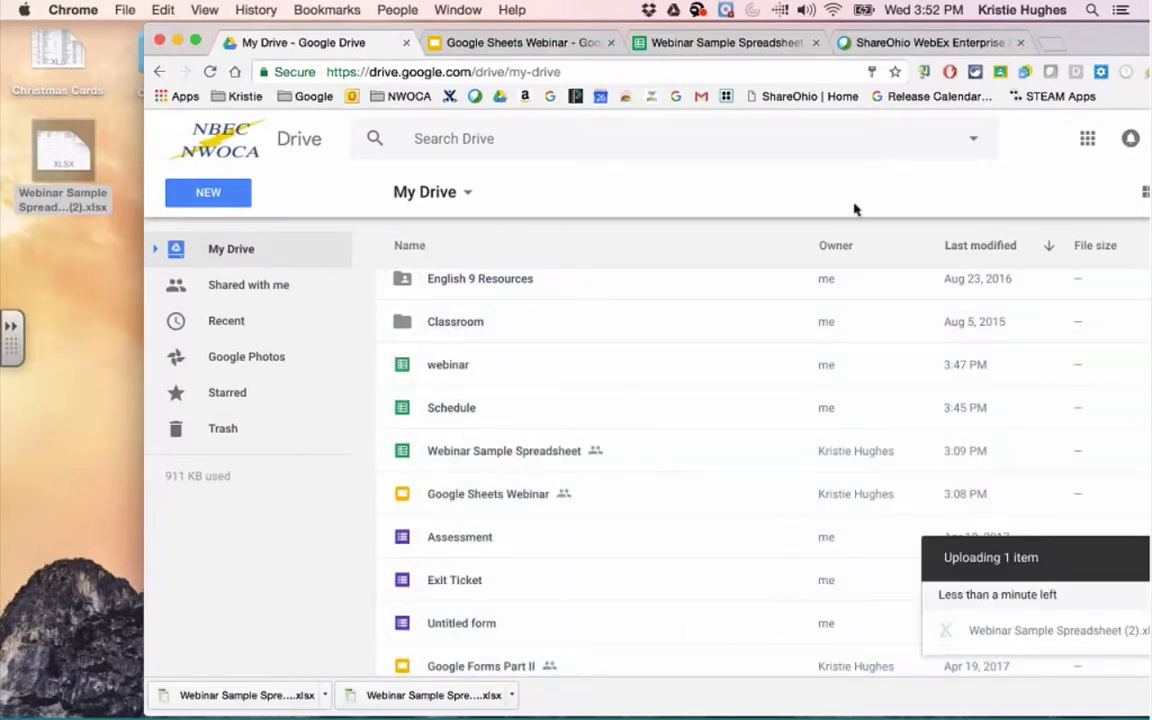
pyautogui.moveTo(1085, 43); pyautogui.dragTo(951, 41)
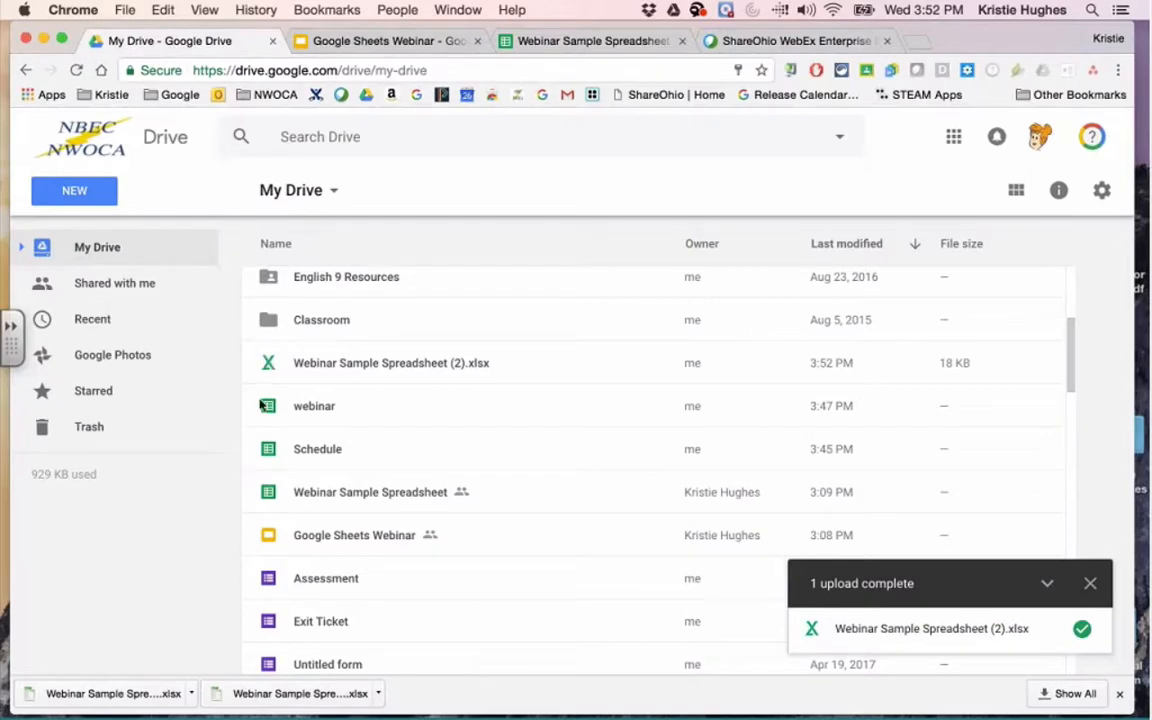
# Preview the uploaded xlsx file, then open the Schedule spreadsheet.
pyautogui.doubleClick(319, 367)
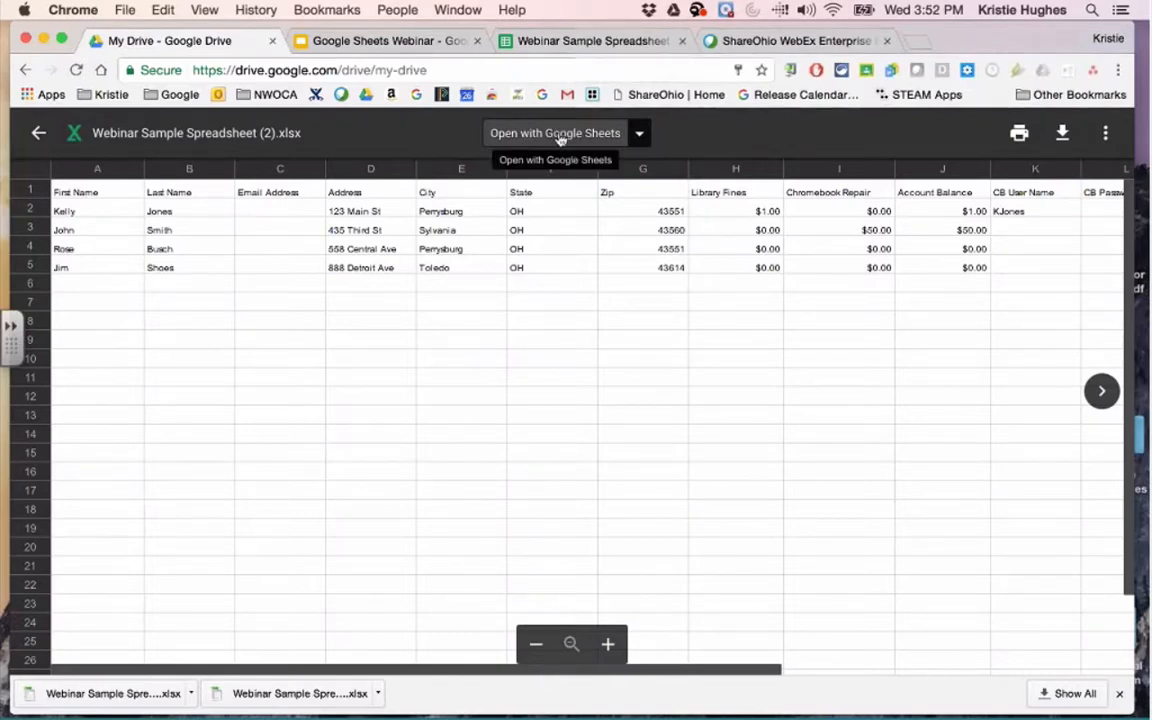
pyautogui.click(38, 132)
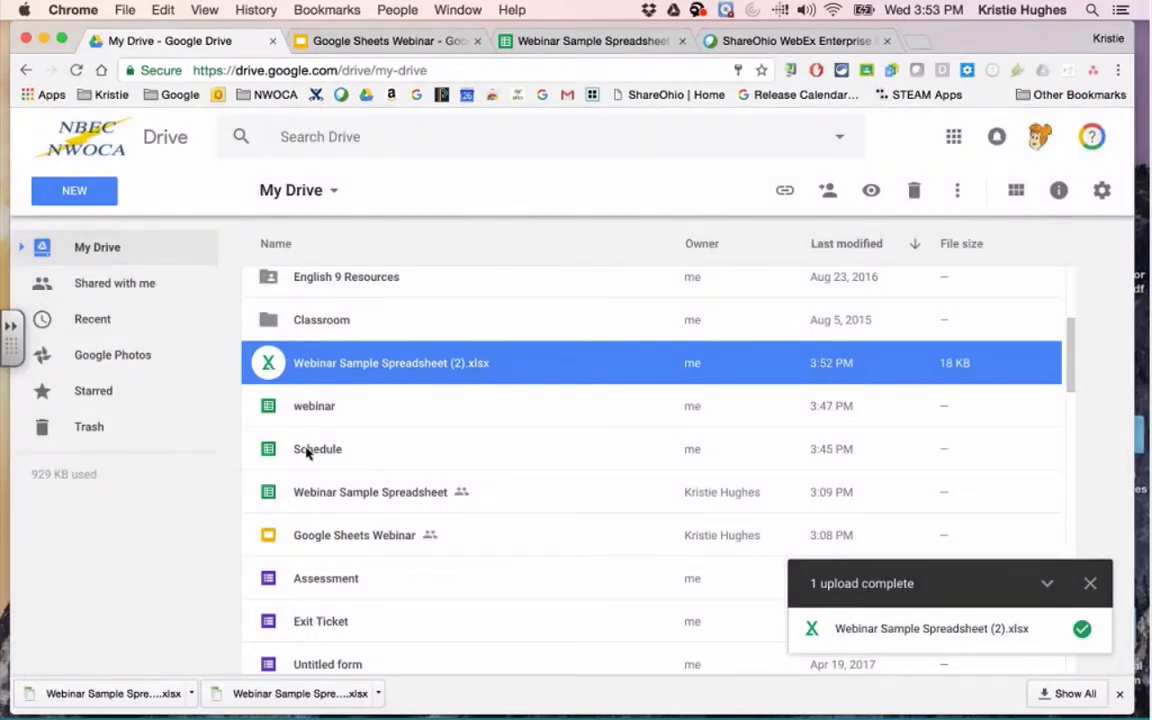
pyautogui.doubleClick(308, 452)
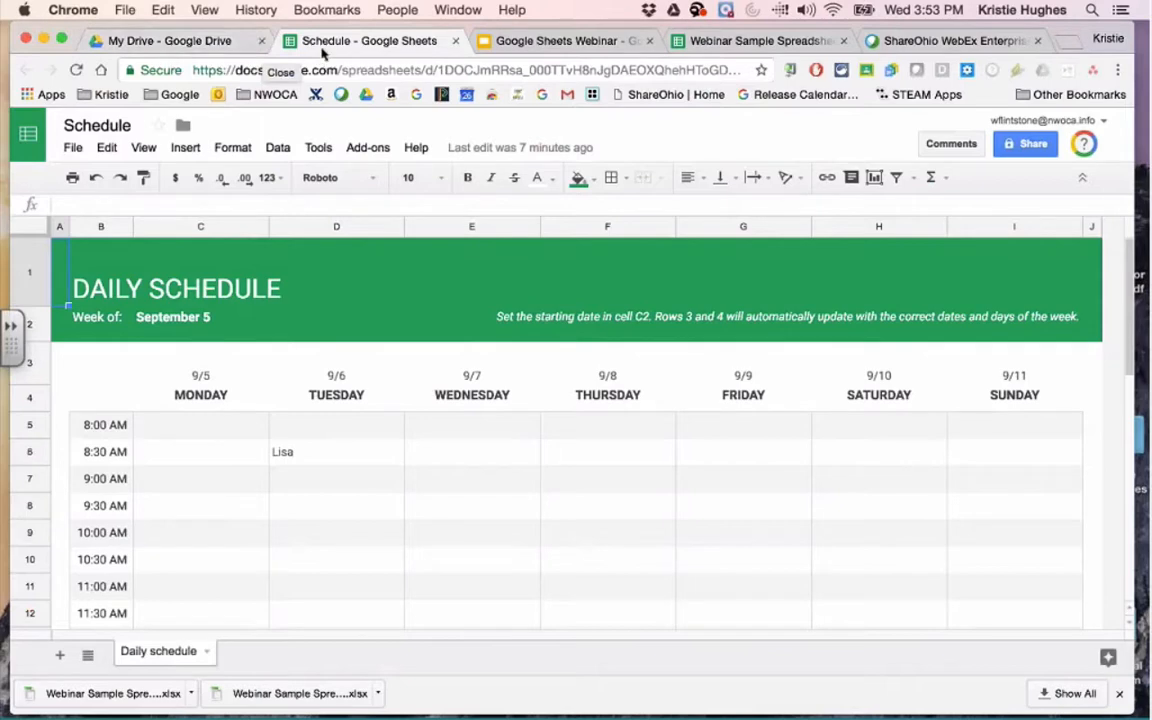
# Dismiss the upload-complete notice and close the Schedule spreadsheet tab.
pyautogui.click(220, 42)
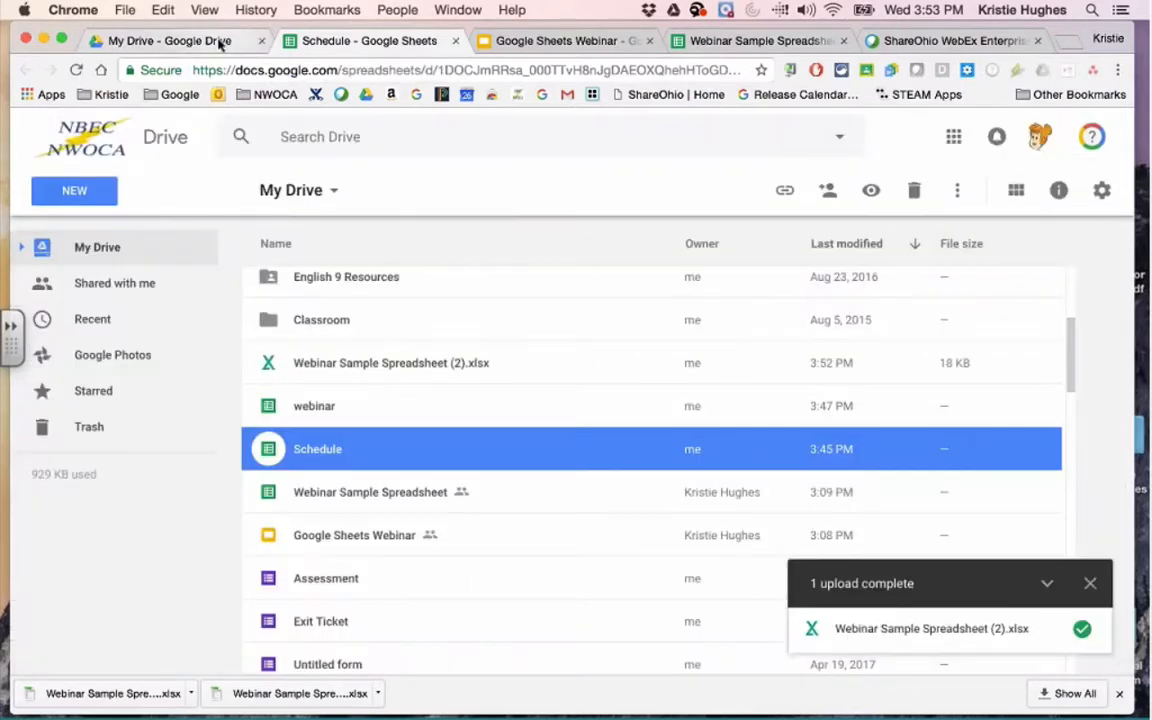
pyautogui.click(1091, 585)
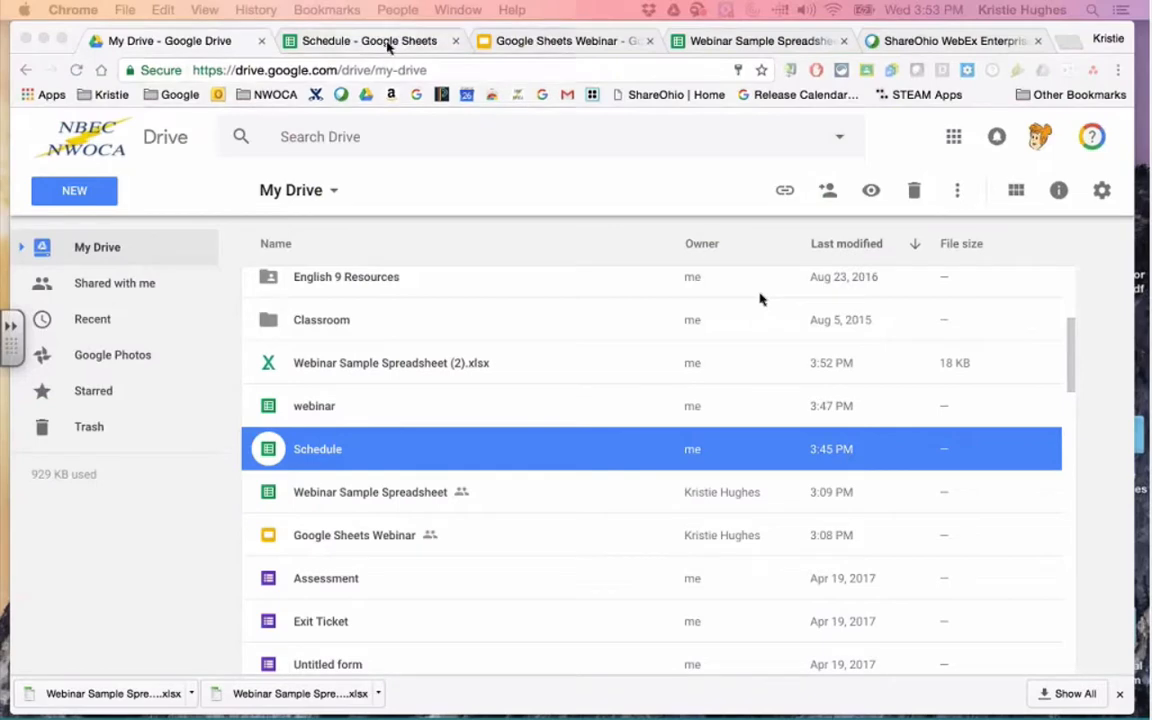
pyautogui.click(395, 44)
pyautogui.click(455, 41)
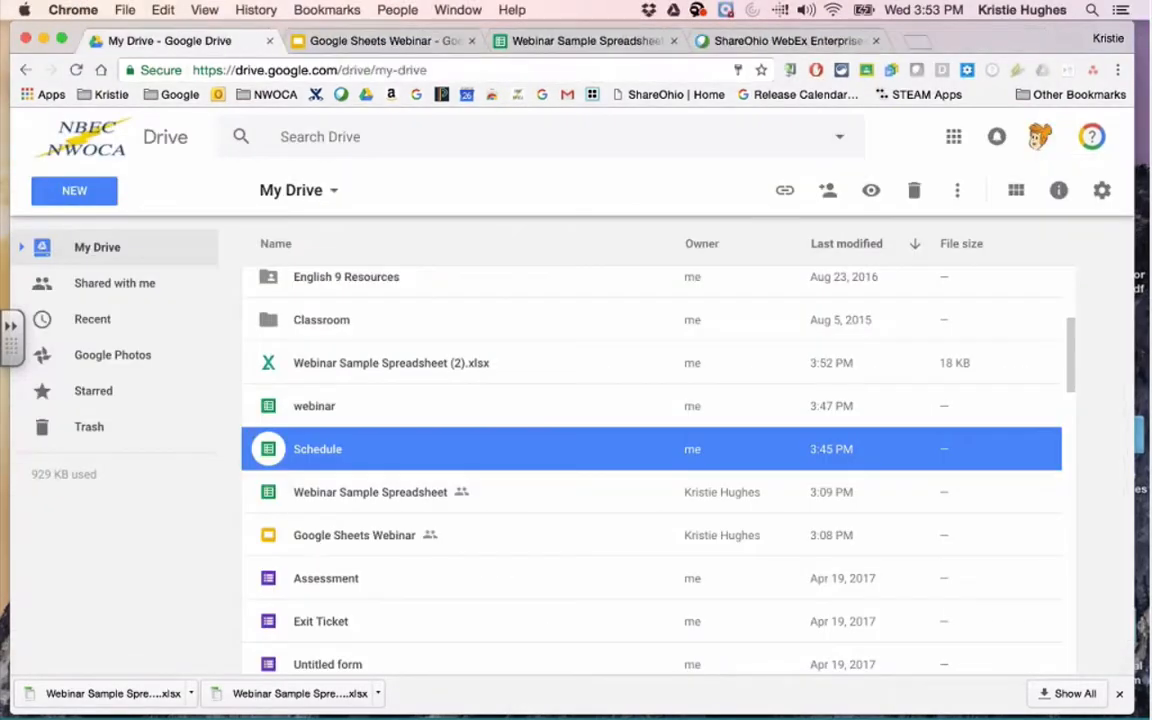
# Open Webinar Sample Spreadsheet from the My Drive list in Google Sheets.
pyautogui.doubleClick(337, 493)
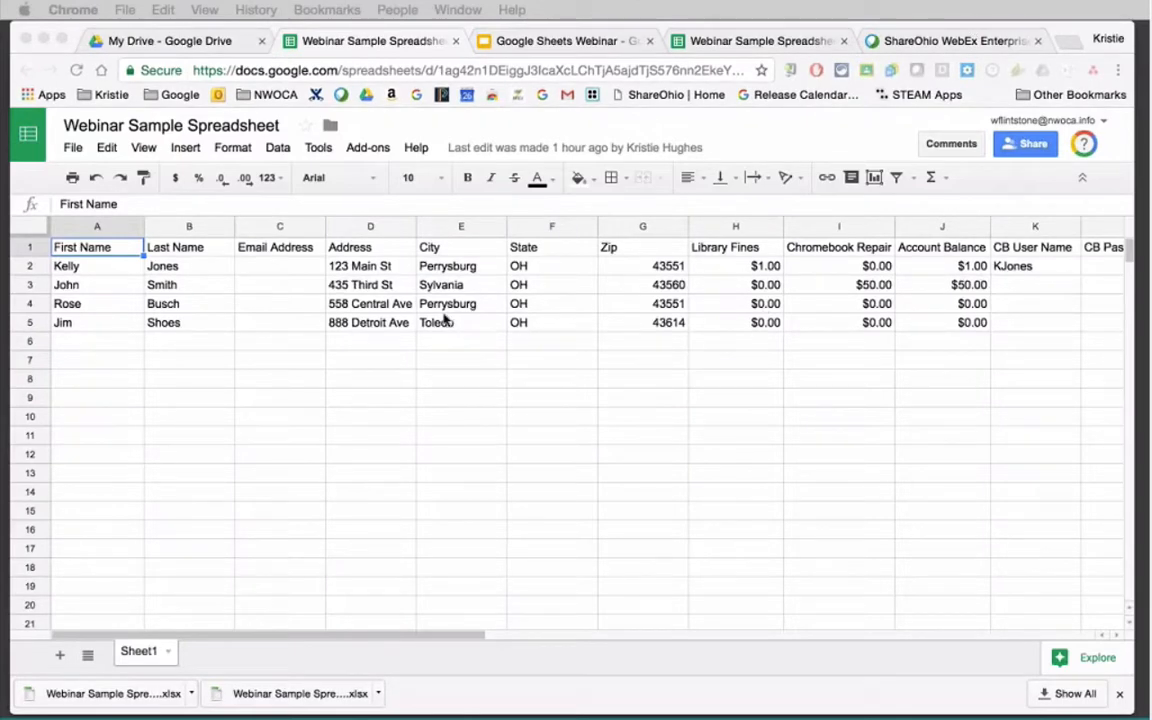
pyautogui.click(416, 227)
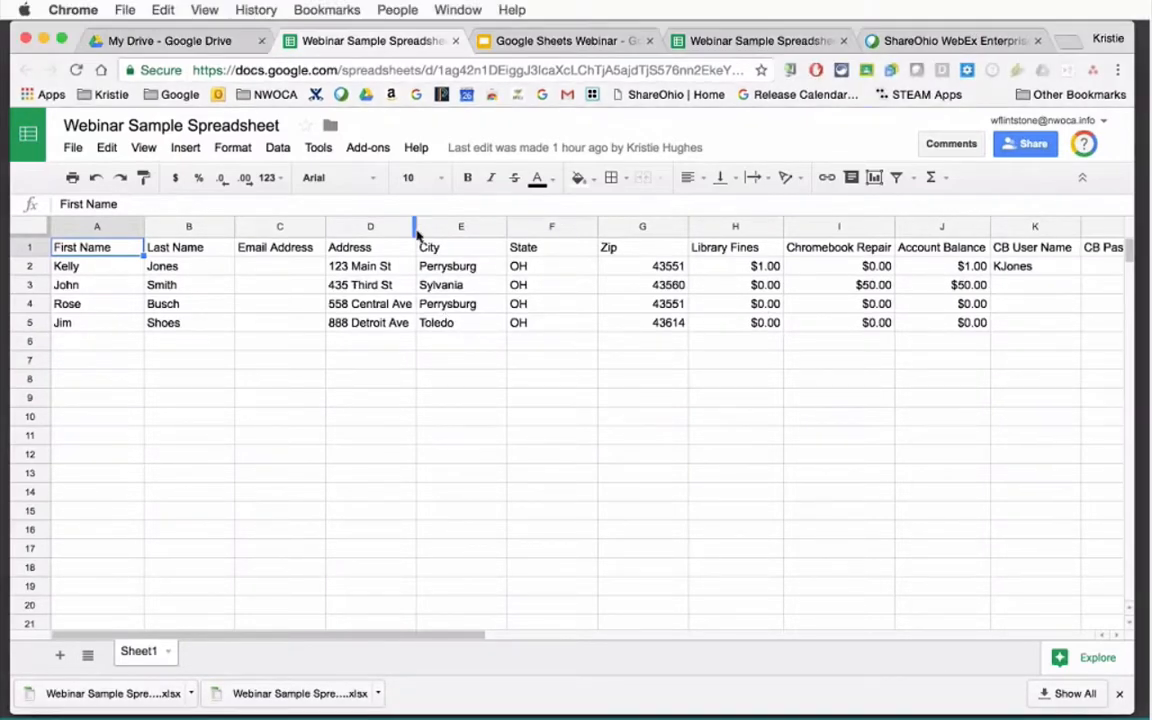
pyautogui.moveTo(416, 227); pyautogui.dragTo(376, 341)
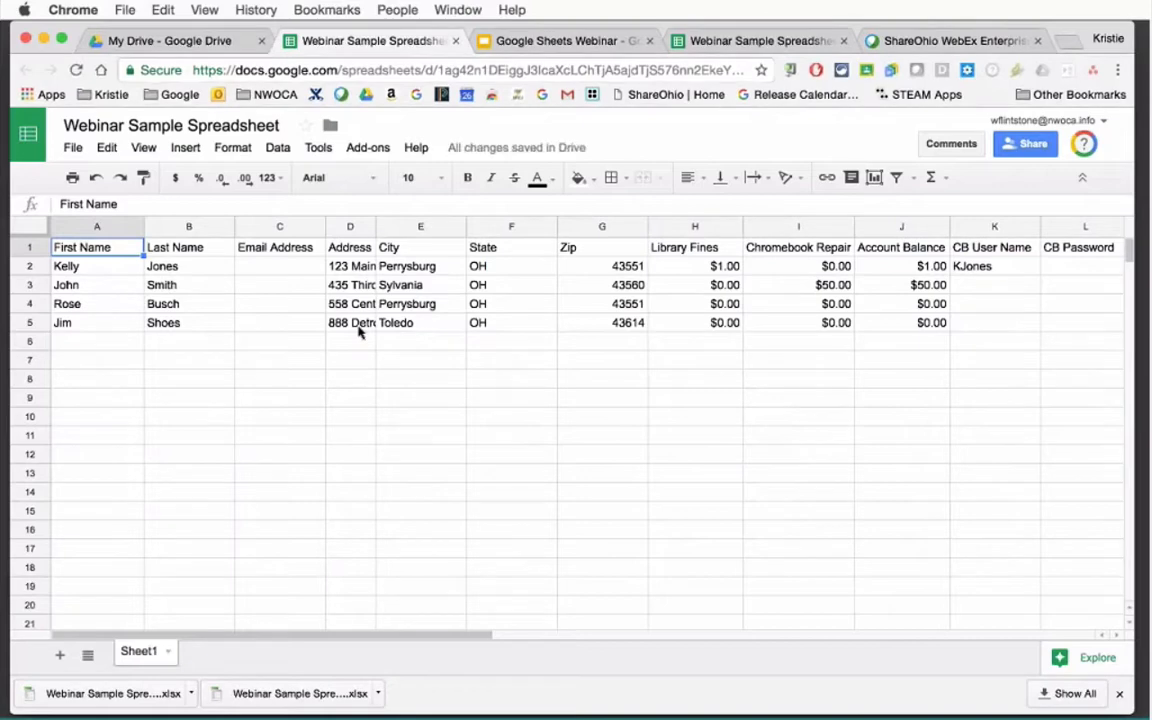
pyautogui.click(332, 286)
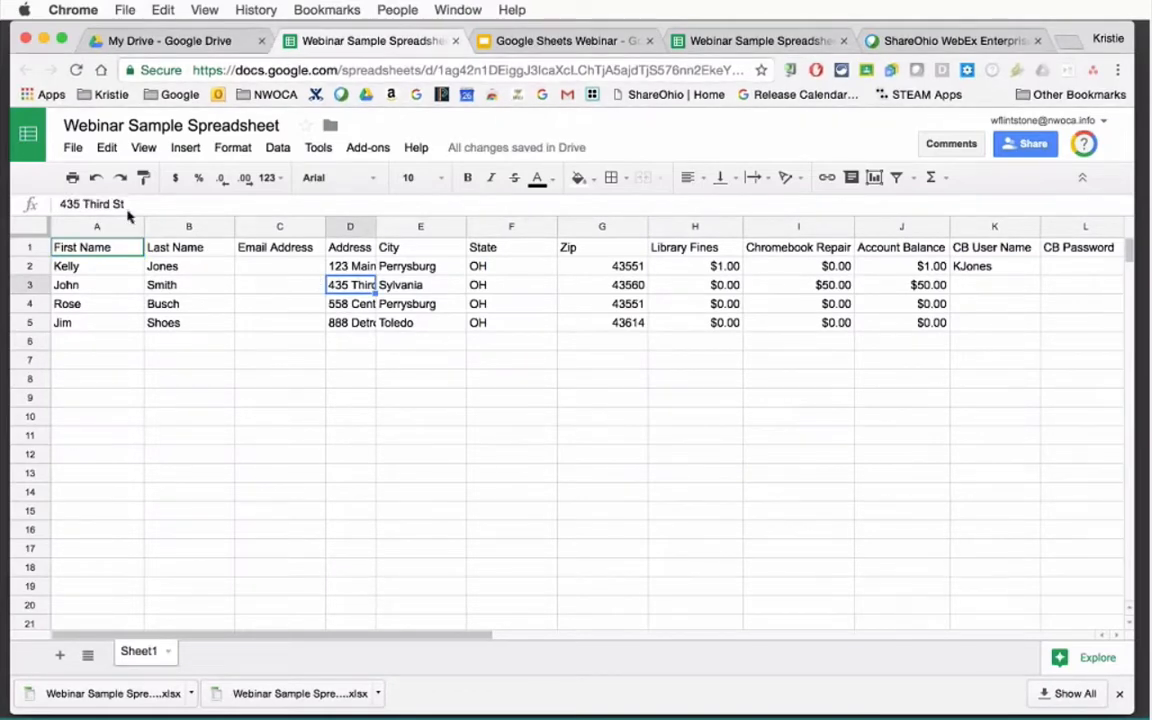
pyautogui.press('Down')
pyautogui.press('Down')
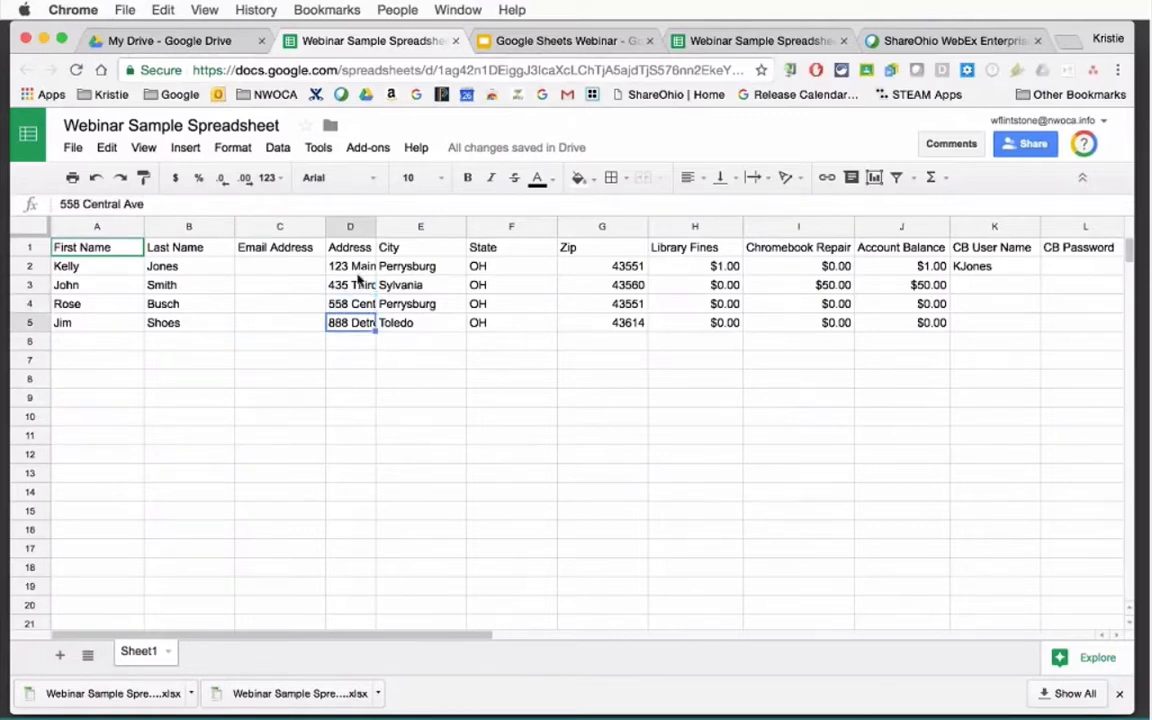
pyautogui.click(355, 266)
pyautogui.click(415, 266)
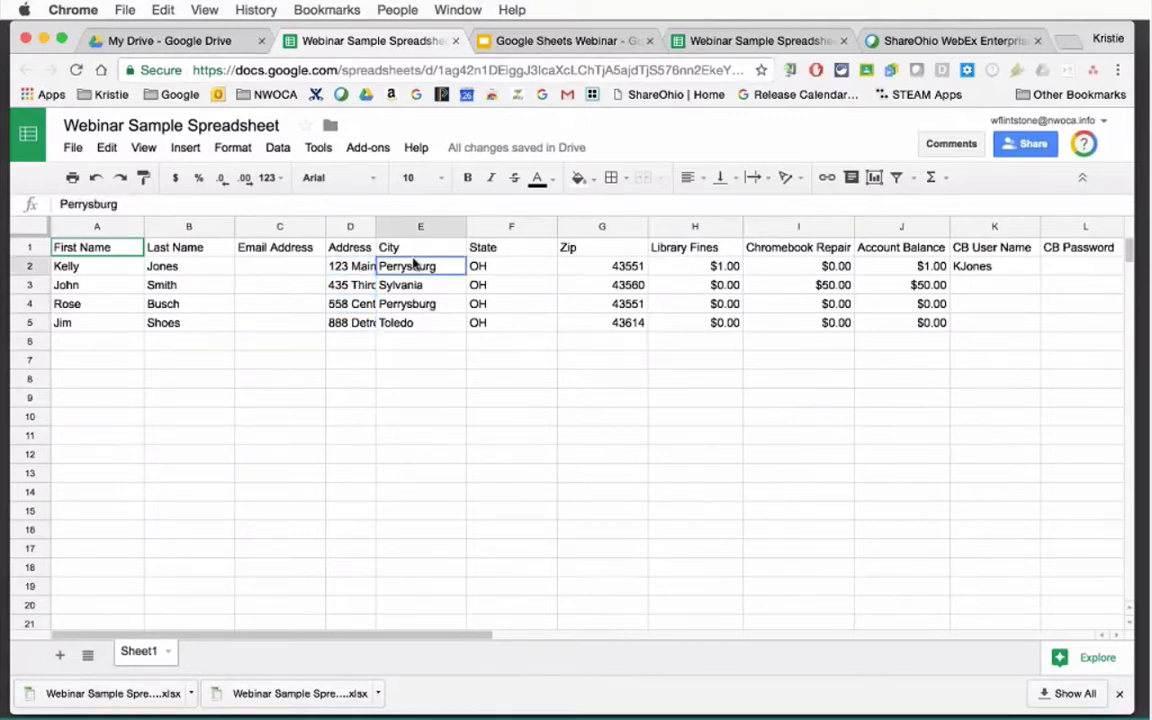
pyautogui.moveTo(466, 226); pyautogui.dragTo(428, 226)
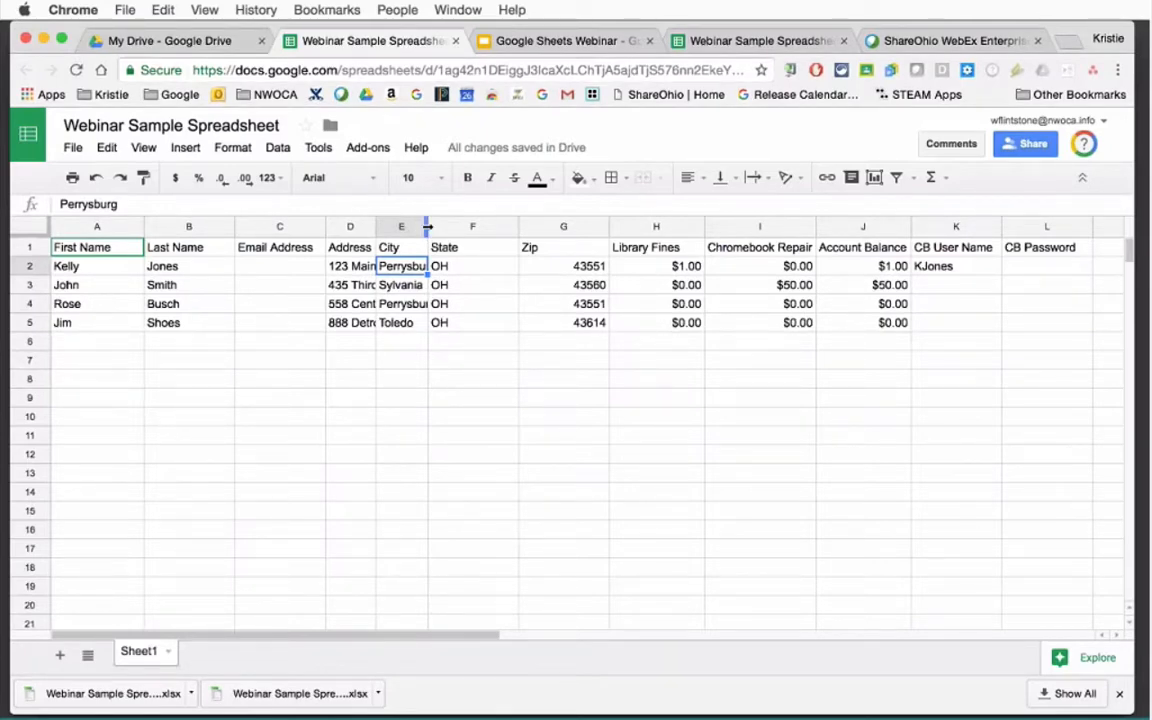
pyautogui.moveTo(427, 227); pyautogui.dragTo(459, 227)
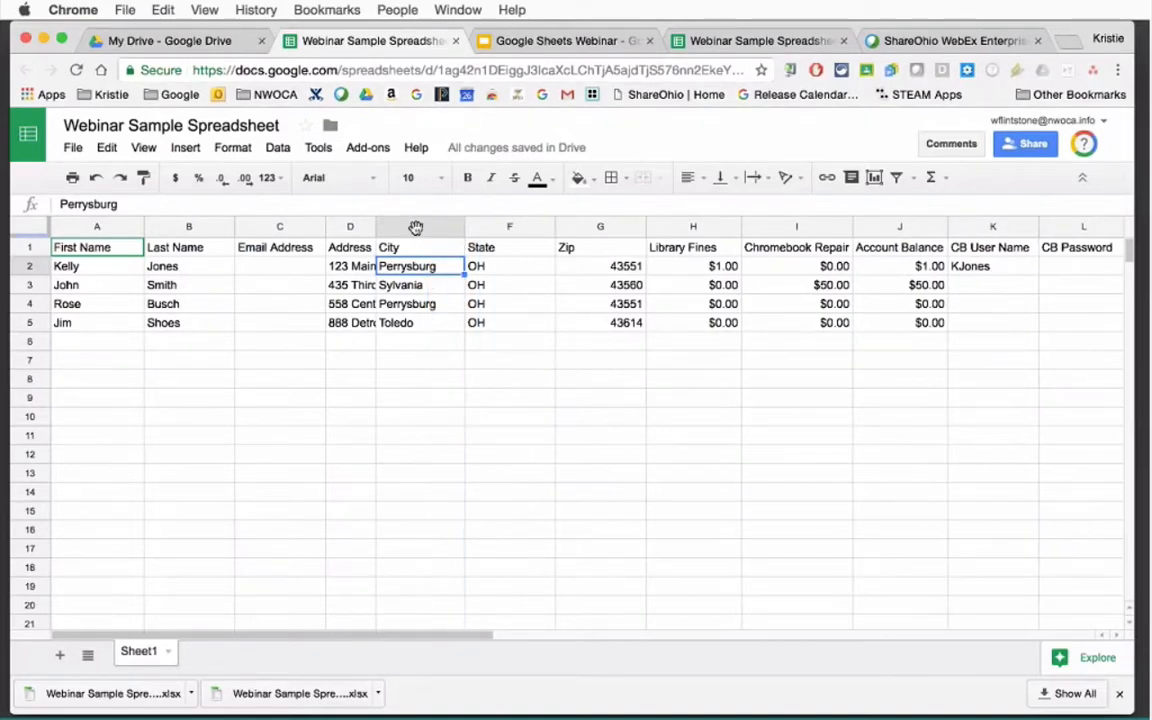
pyautogui.doubleClick(375, 227)
pyautogui.doubleClick(375, 227)
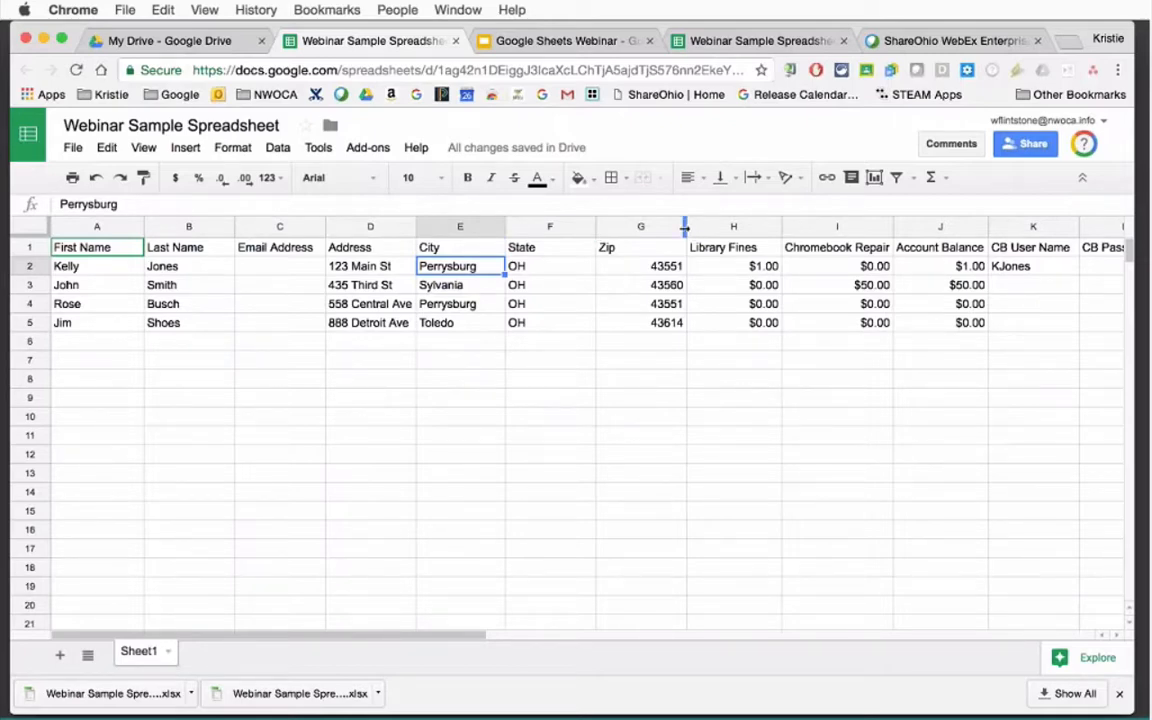
pyautogui.moveTo(685, 228)
pyautogui.mouseDown()
pyautogui.moveTo(626, 230)
pyautogui.moveTo(689, 230)
pyautogui.mouseUp()
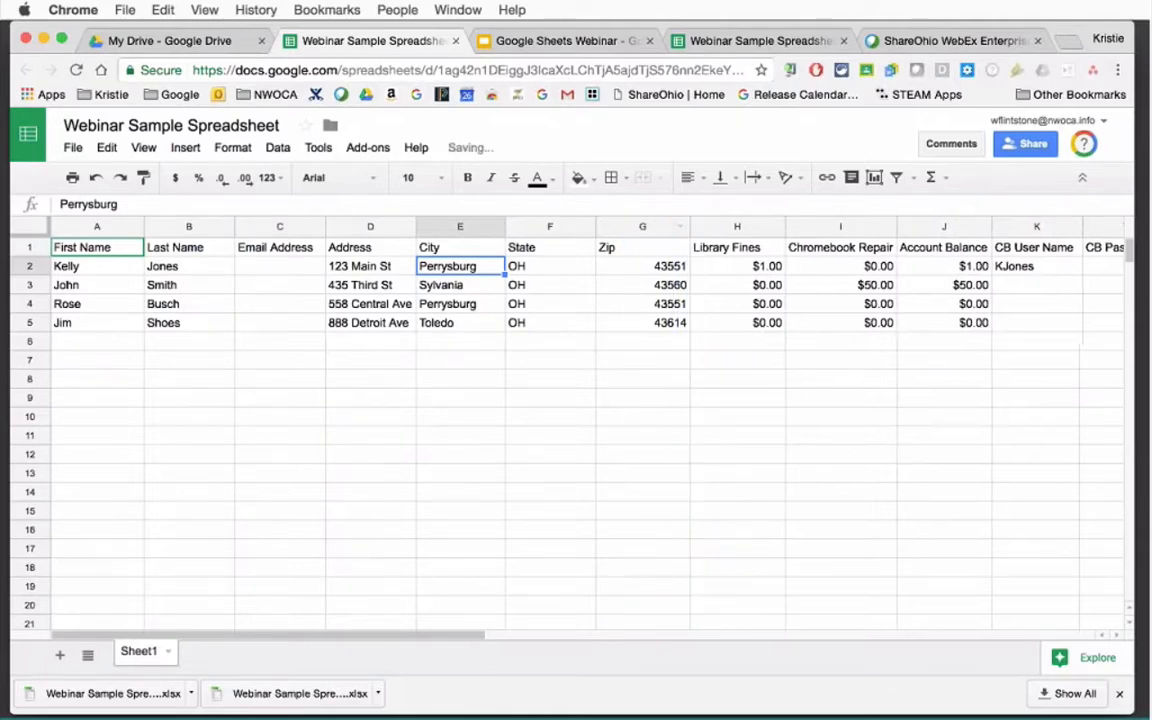
pyautogui.moveTo(416, 227); pyautogui.dragTo(380, 228)
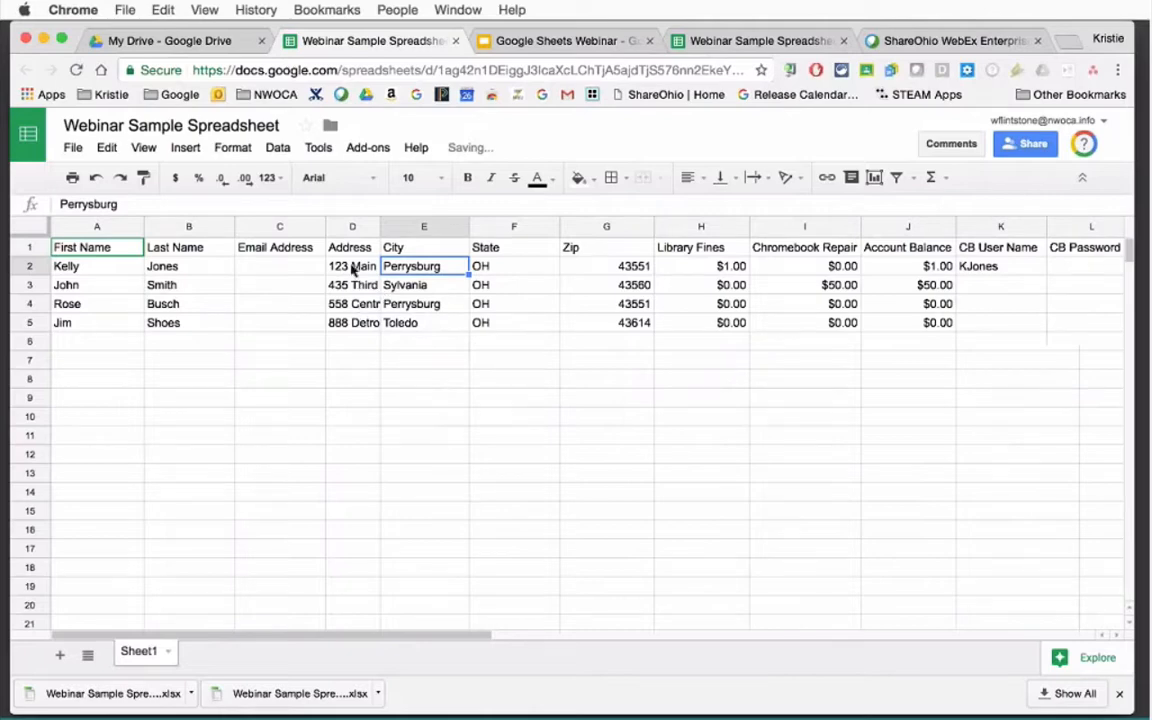
pyautogui.click(352, 268)
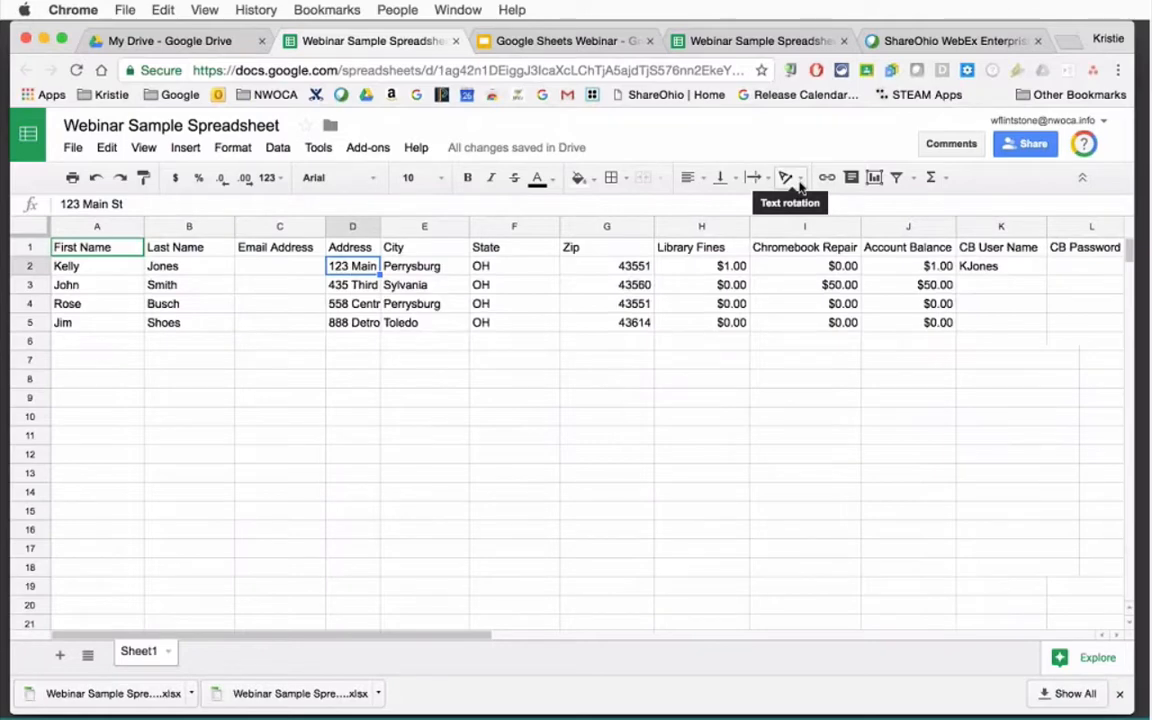
# Apply Tilt up rotation to the row 1 column headers, then select the address in D2.
pyautogui.click(33, 246)
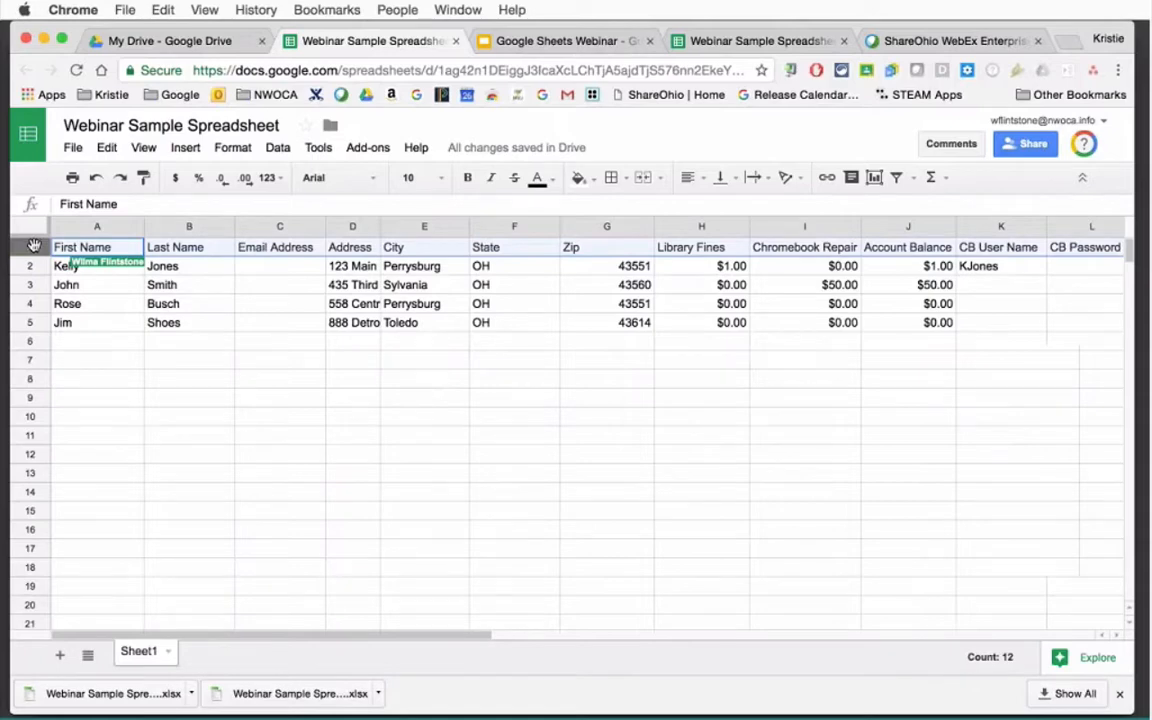
pyautogui.click(786, 177)
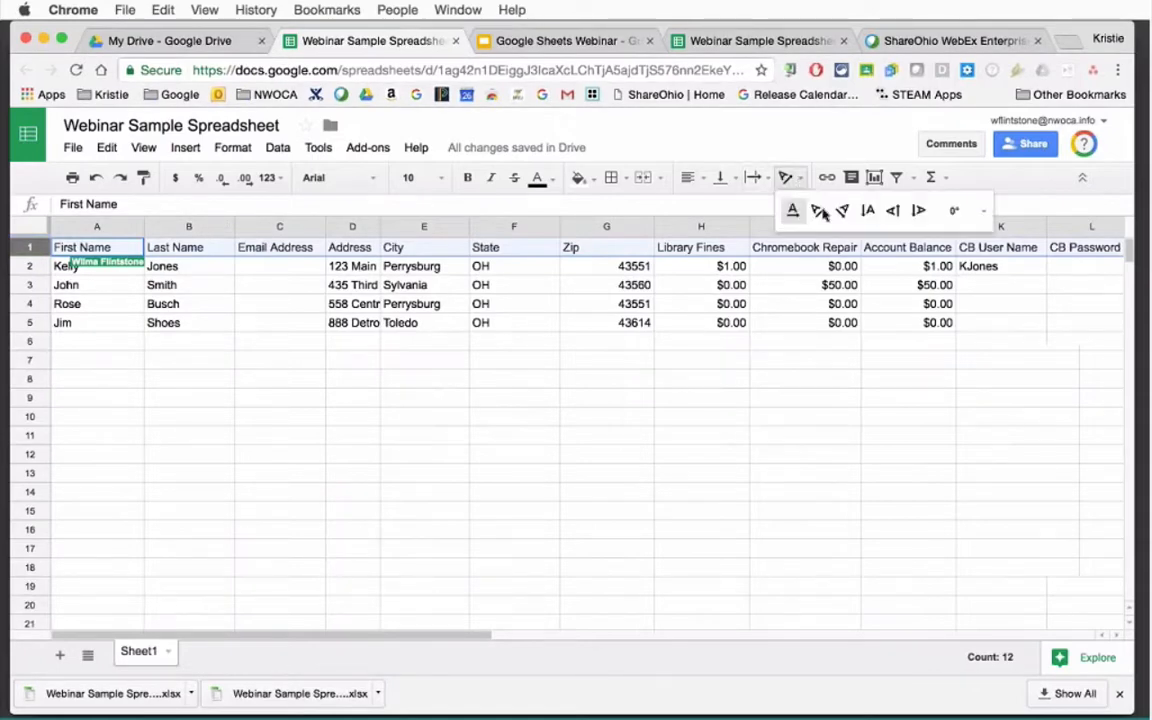
pyautogui.click(819, 211)
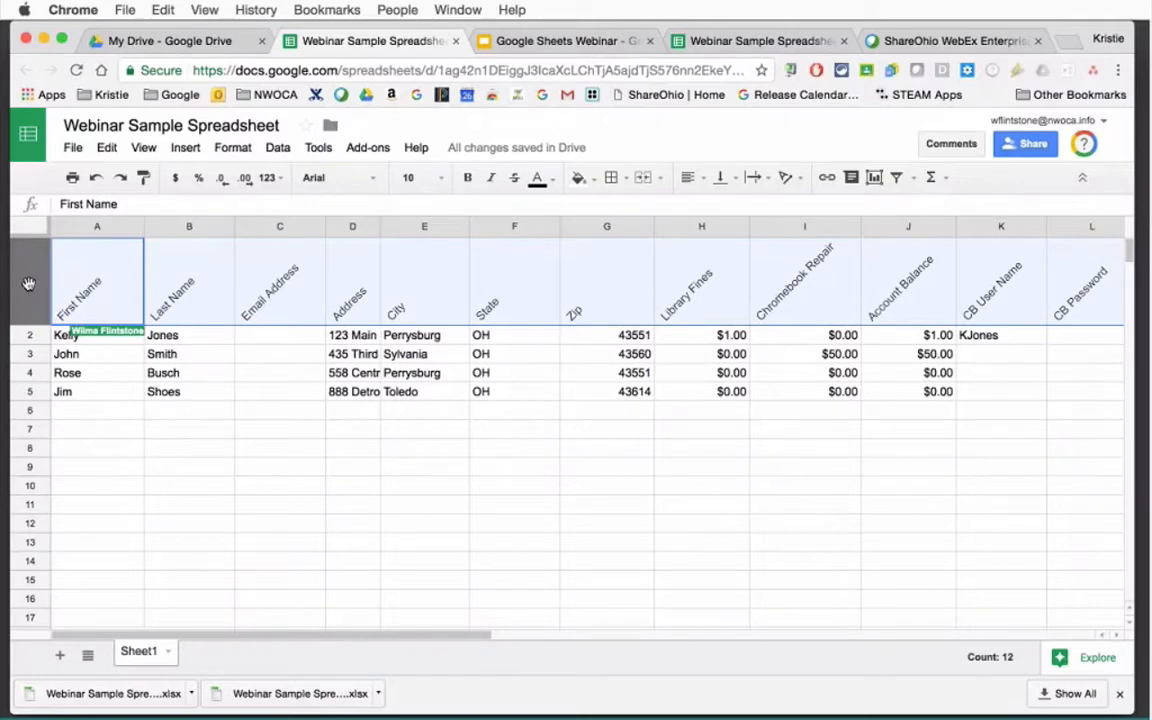
pyautogui.click(92, 339)
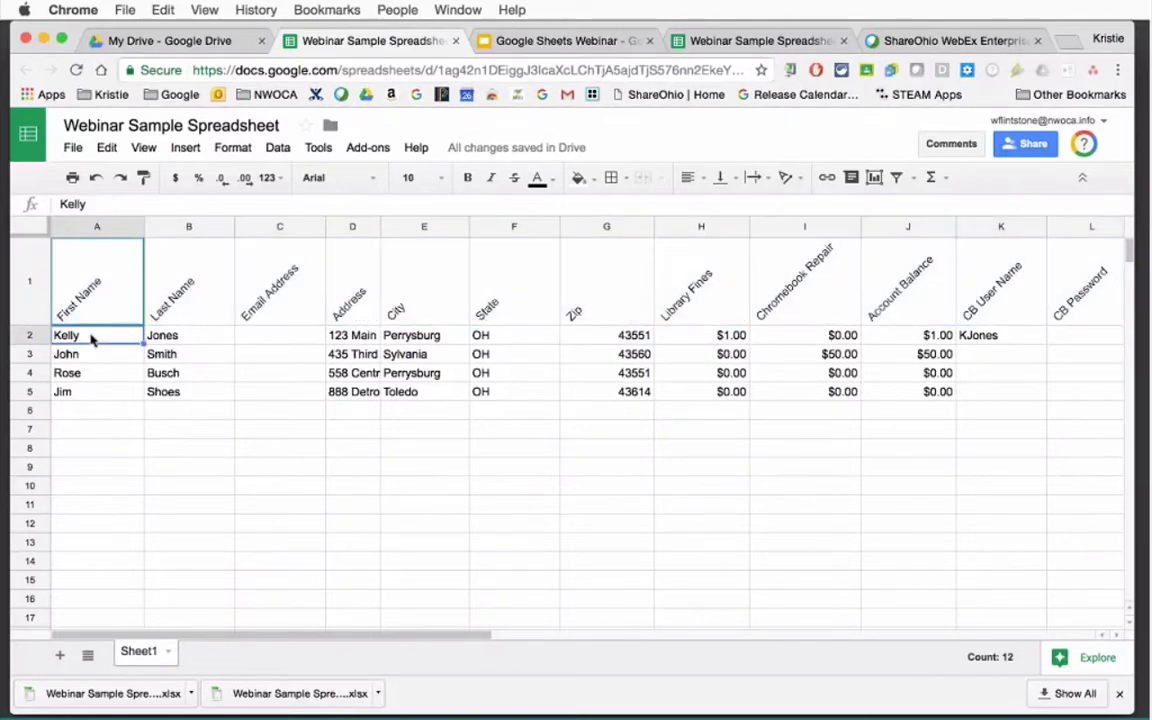
pyautogui.click(37, 295)
pyautogui.click(424, 222)
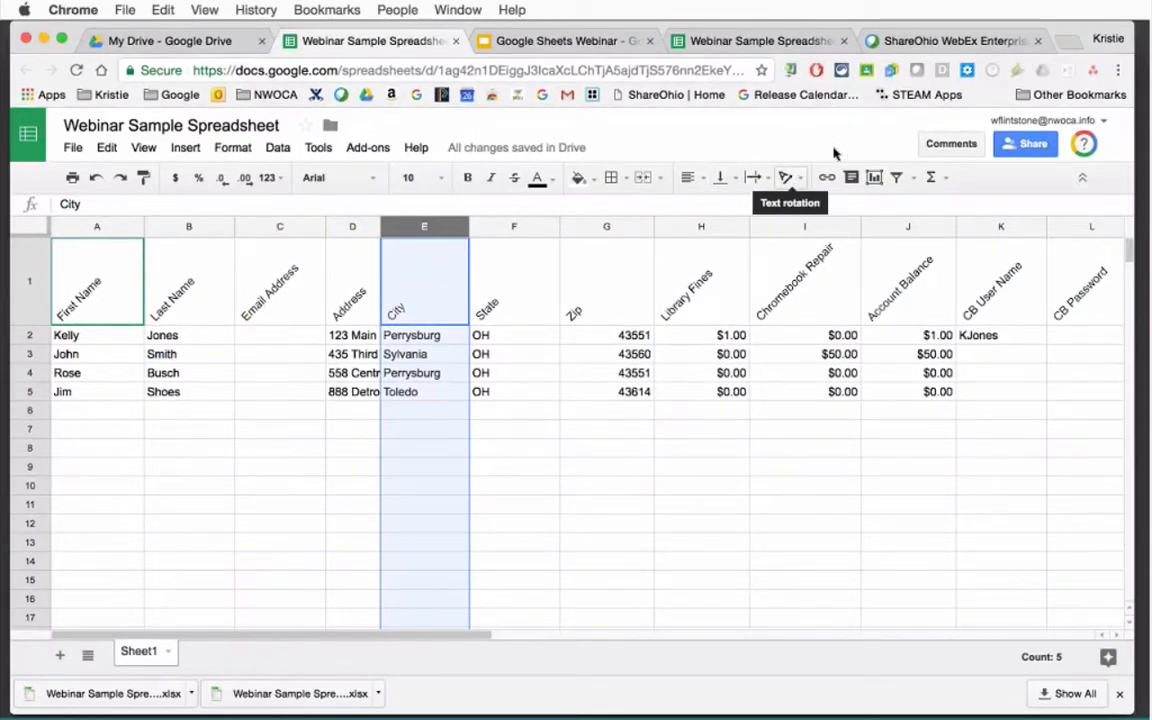
pyautogui.click(347, 335)
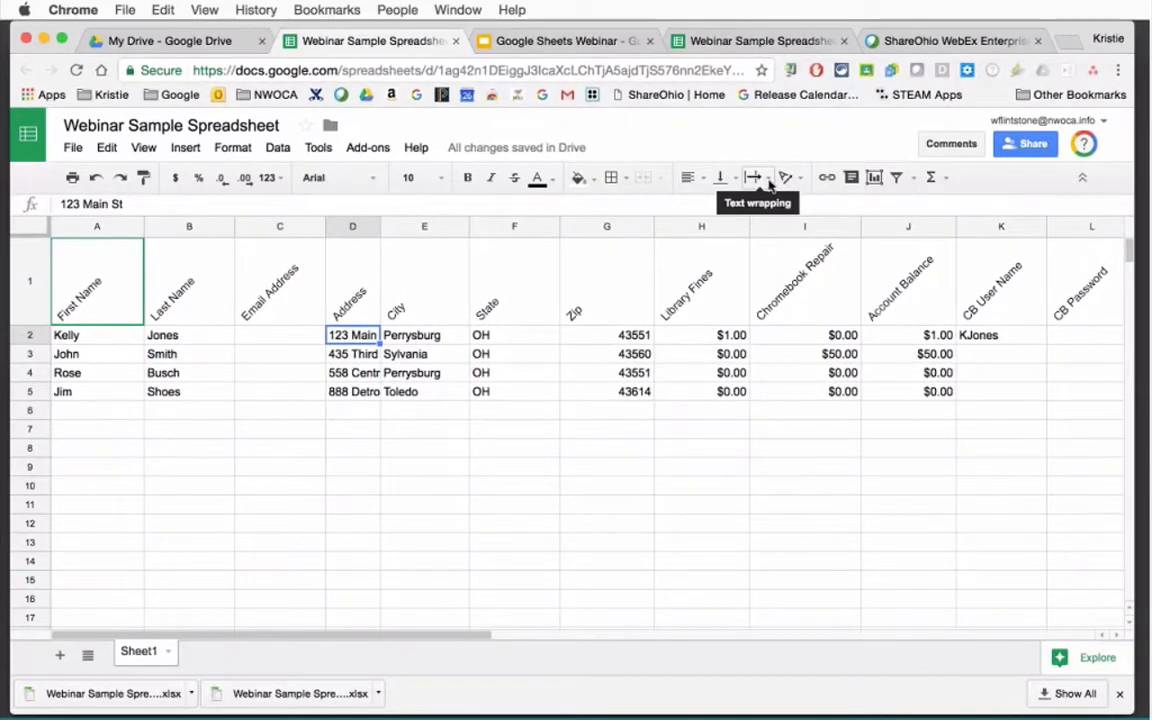
# Wrap the D2 address text and auto-fit column D so full street addresses show.
pyautogui.click(768, 181)
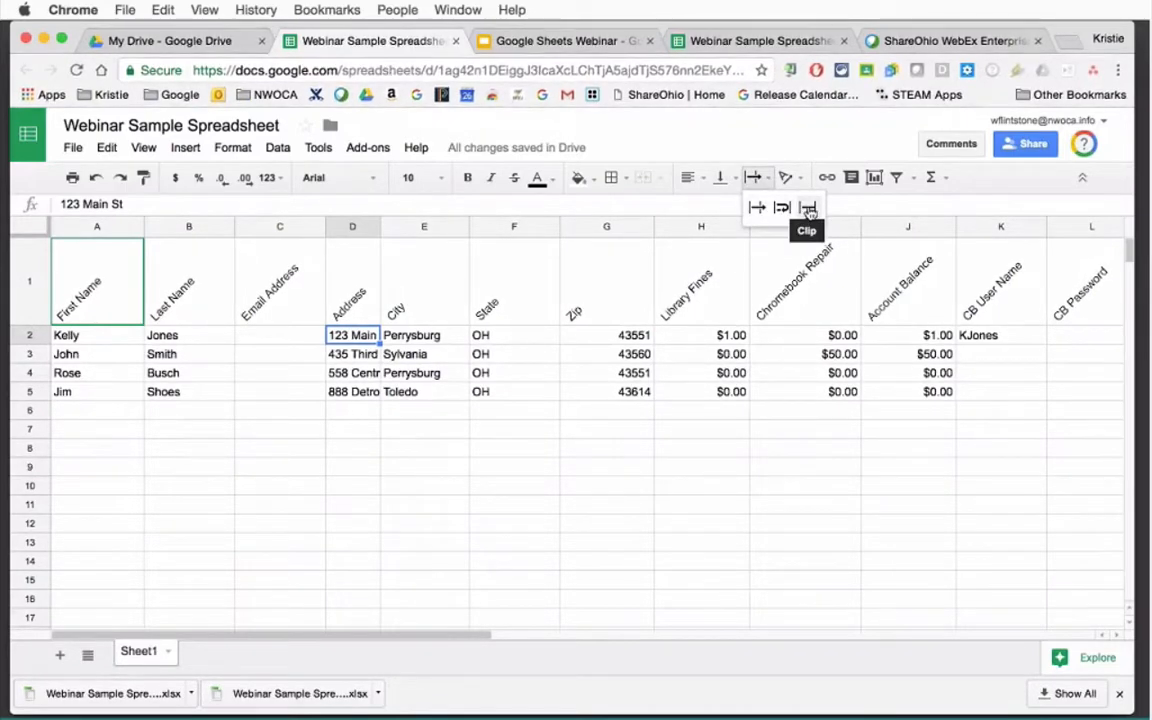
pyautogui.click(782, 207)
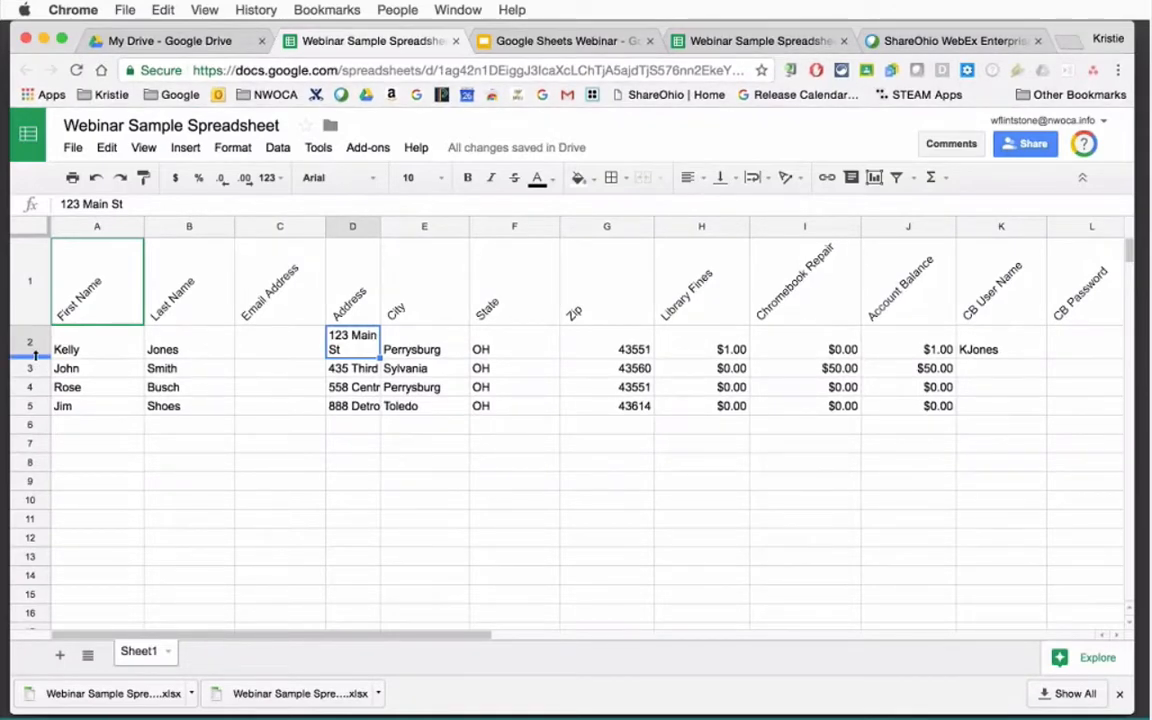
pyautogui.doubleClick(379, 229)
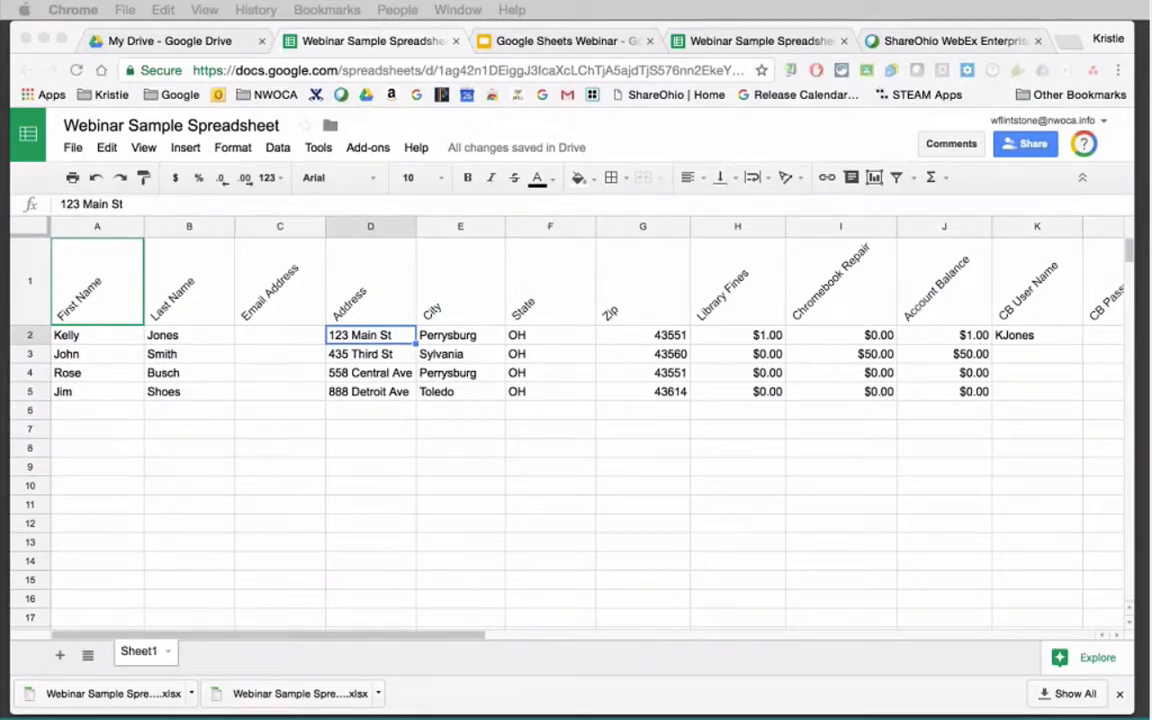
pyautogui.click(33, 432)
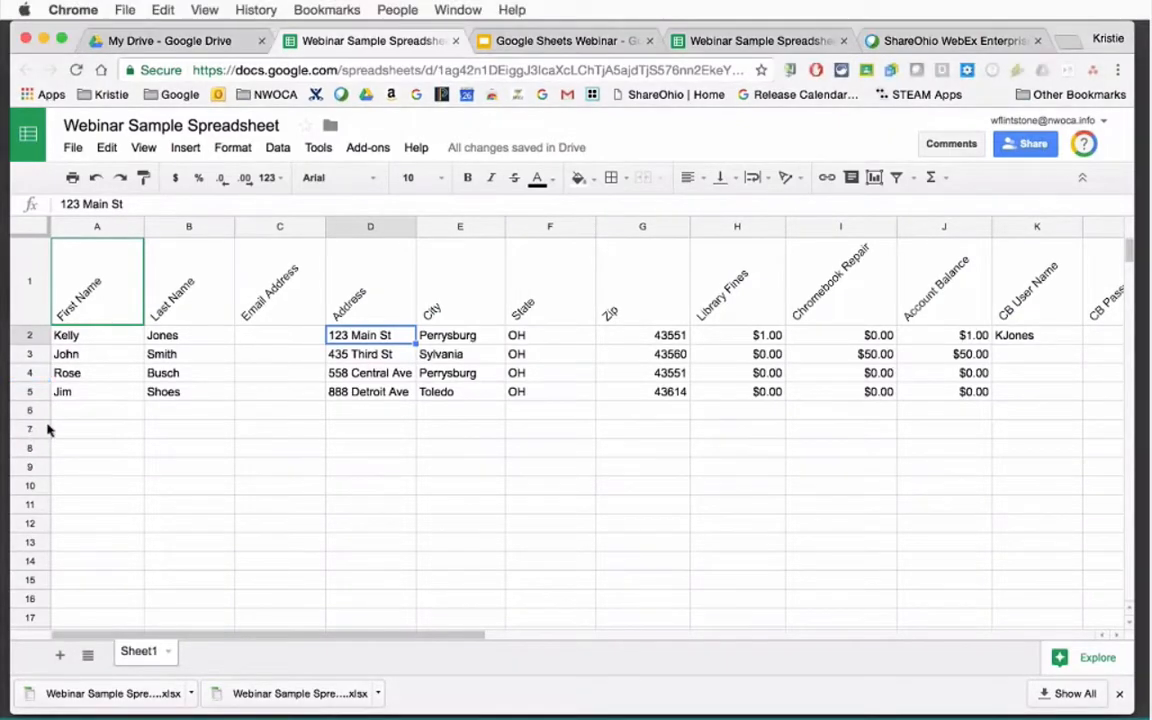
pyautogui.click(28, 275)
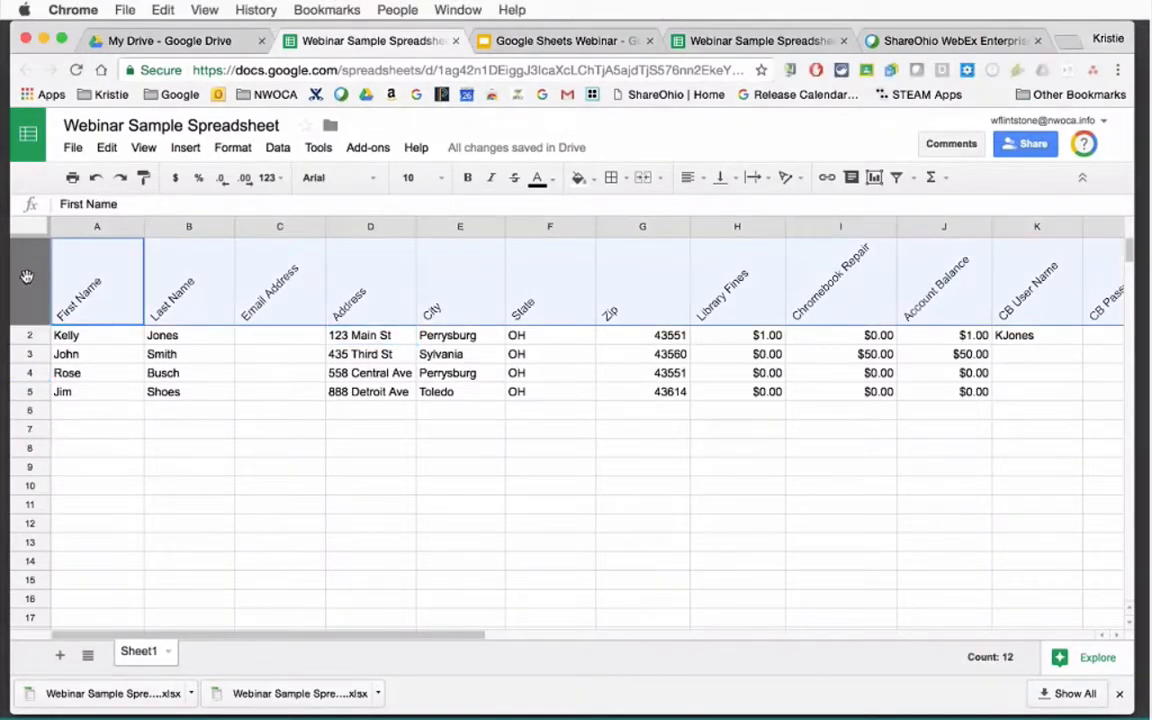
# Insert a blank row above the headers and enter 'Parent Info' in A1.
pyautogui.click(187, 148)
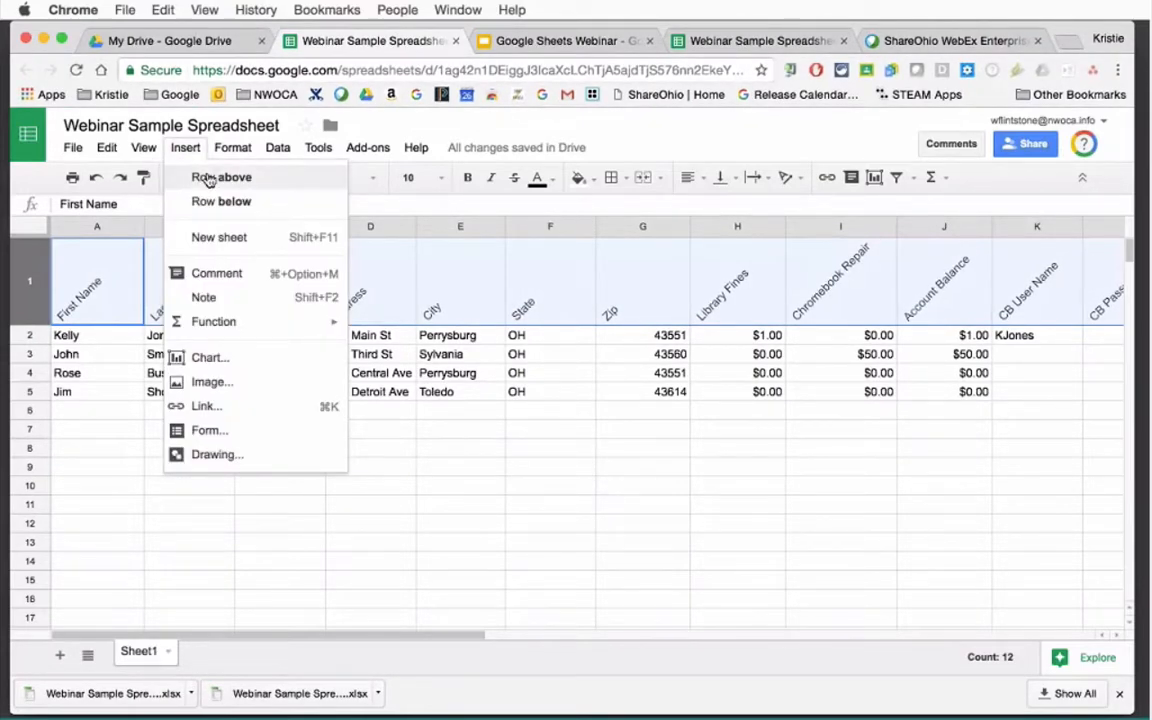
pyautogui.click(207, 177)
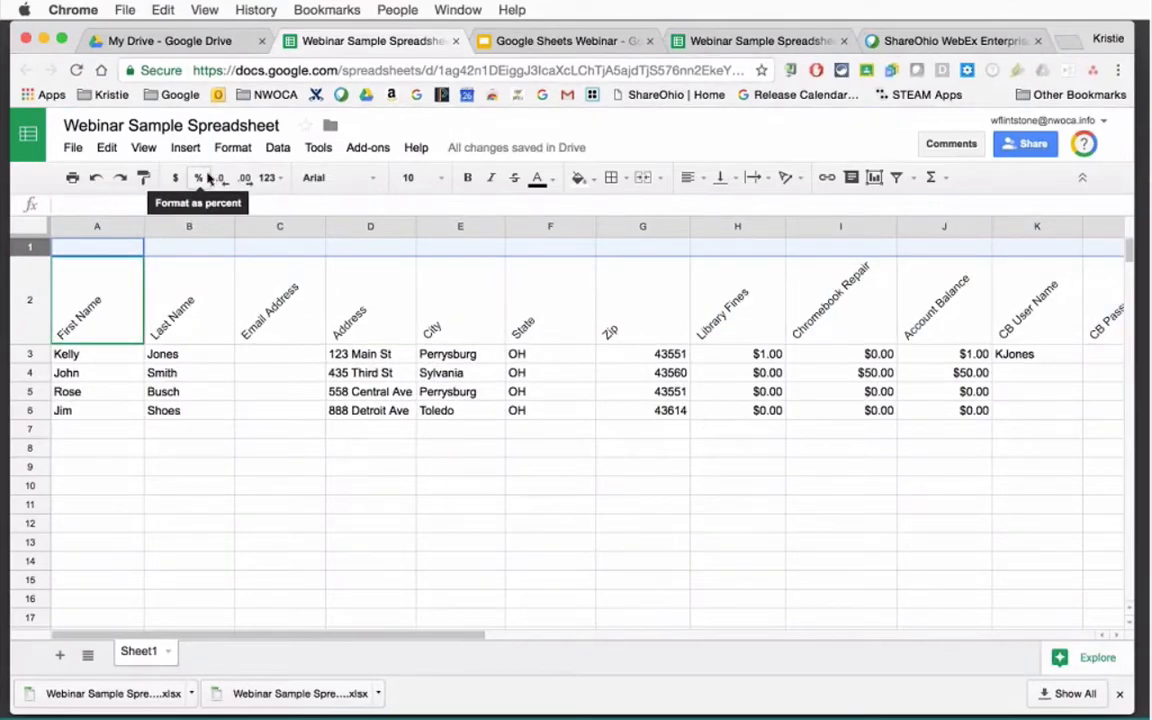
pyautogui.click(117, 247)
pyautogui.write('Par')
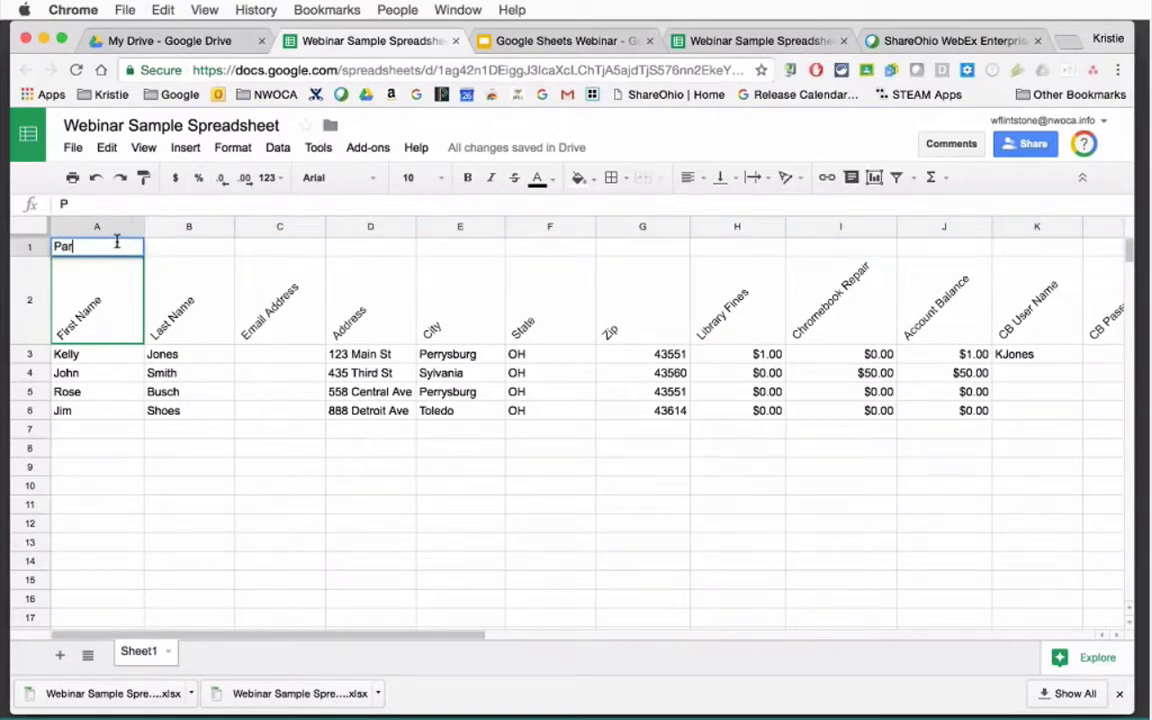
pyautogui.write('ent Info')
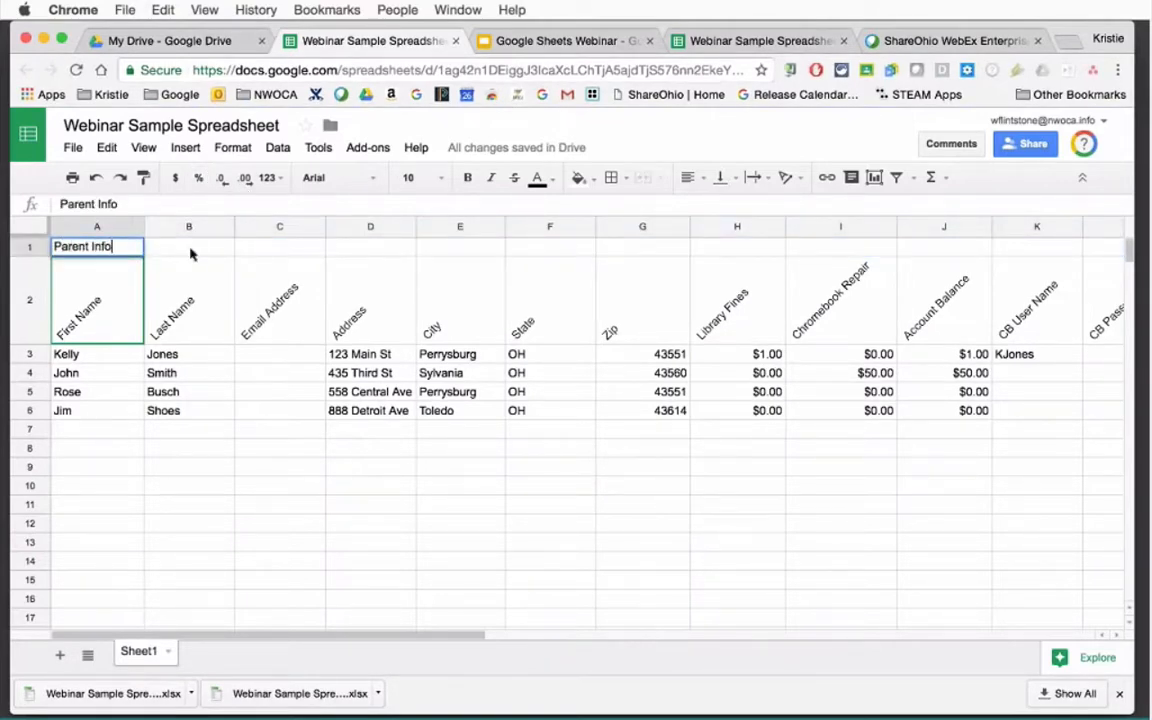
pyautogui.click(190, 254)
# Set the new title row's text rotation to None so Parent Info sits level.
pyautogui.click(110, 268)
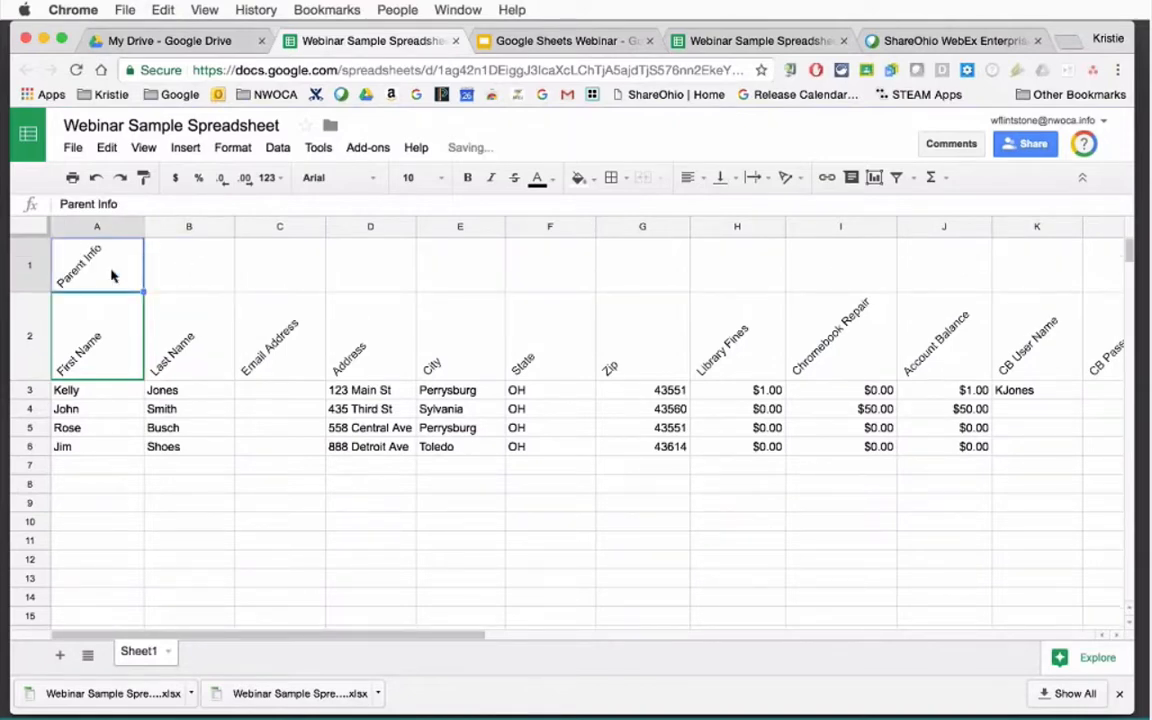
pyautogui.click(36, 268)
pyautogui.click(787, 177)
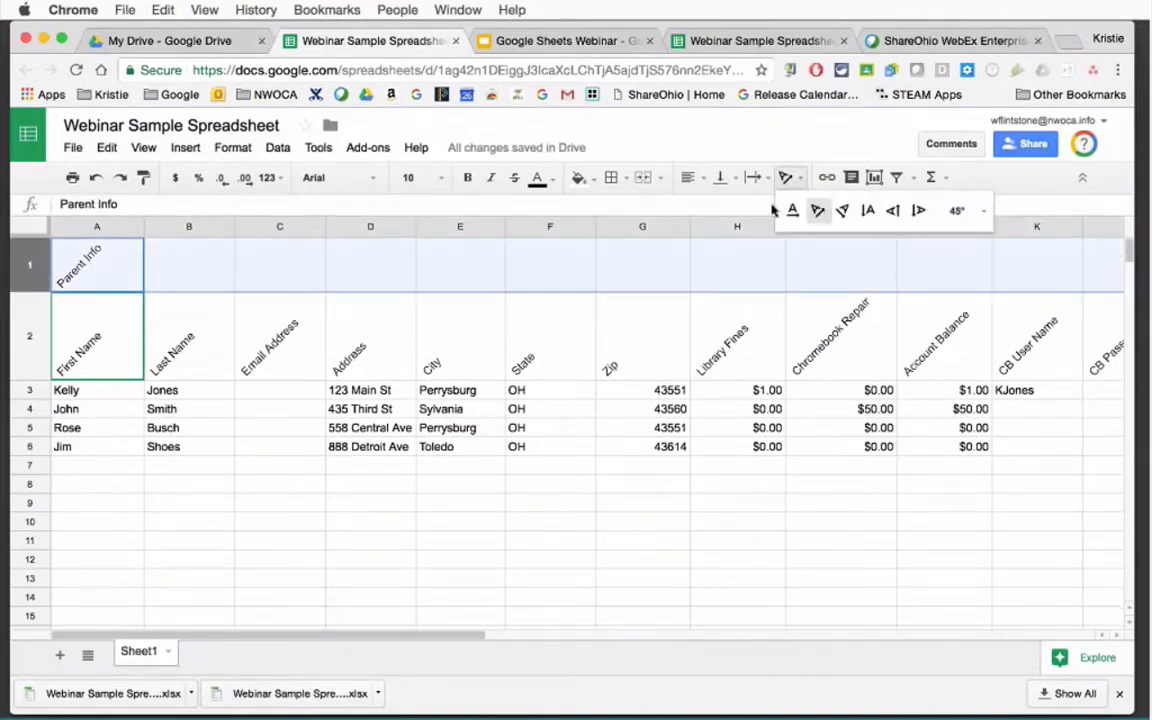
pyautogui.click(792, 210)
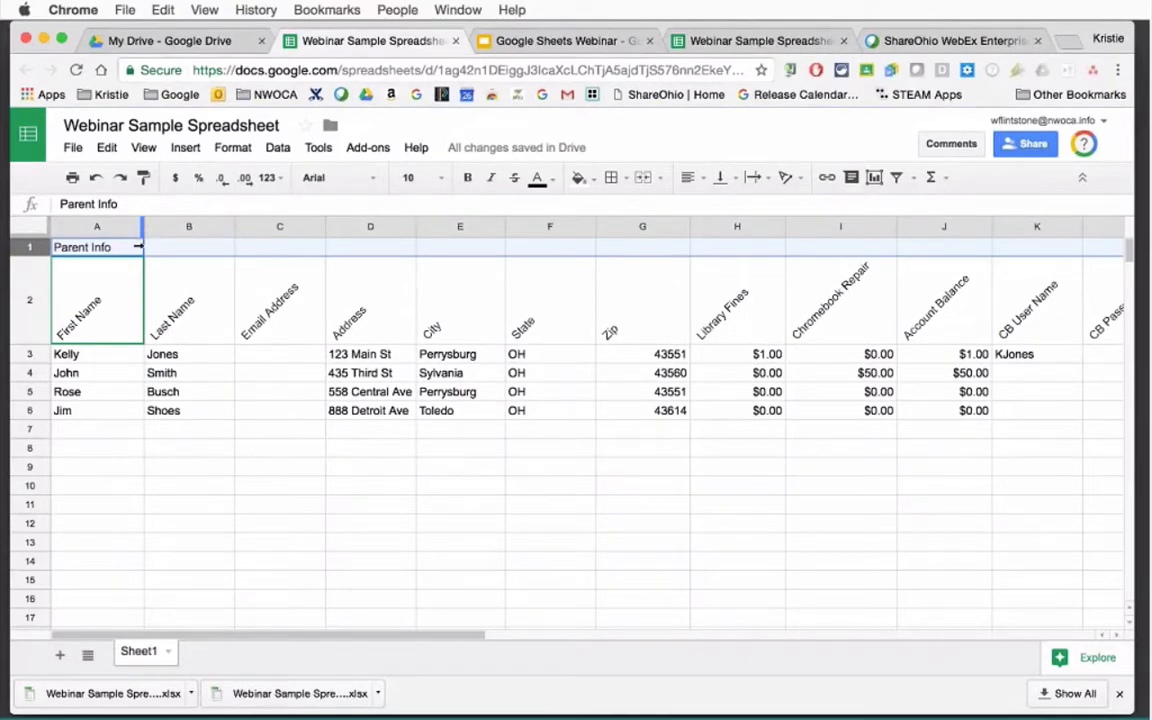
pyautogui.click(136, 246)
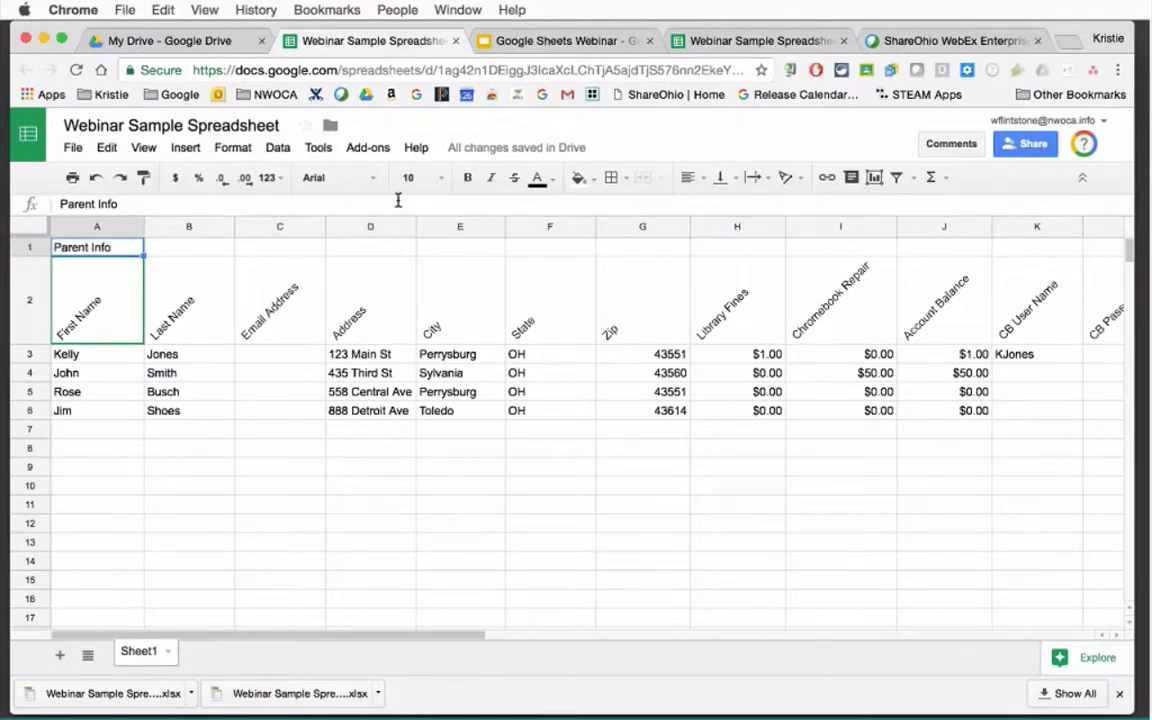
# Make Parent Info bold, italic, 14 pt Open Sans, and select cells A1 through K1.
pyautogui.click(468, 178)
pyautogui.click(428, 178)
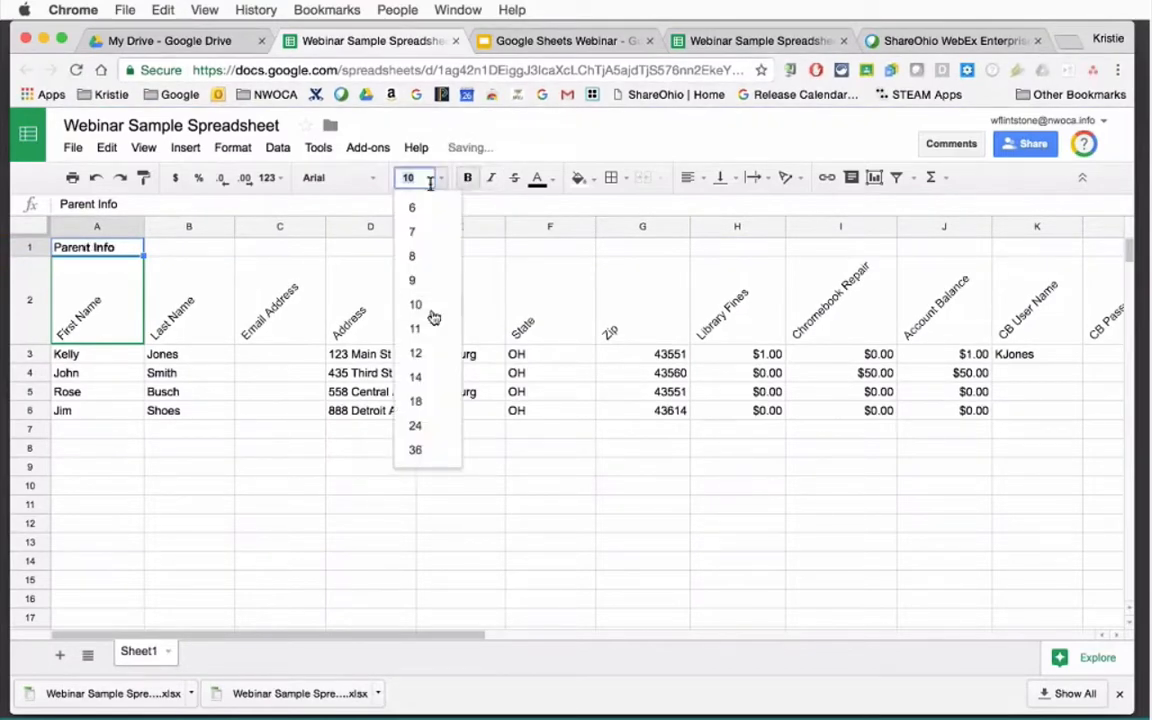
pyautogui.click(418, 378)
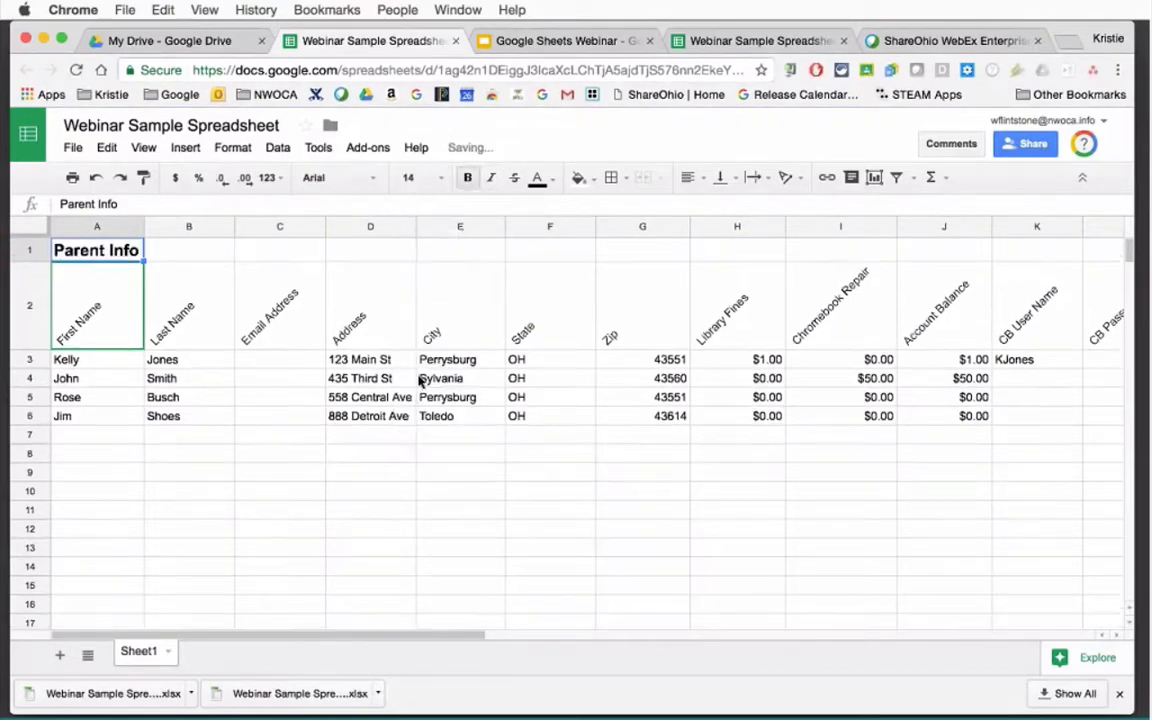
pyautogui.click(491, 177)
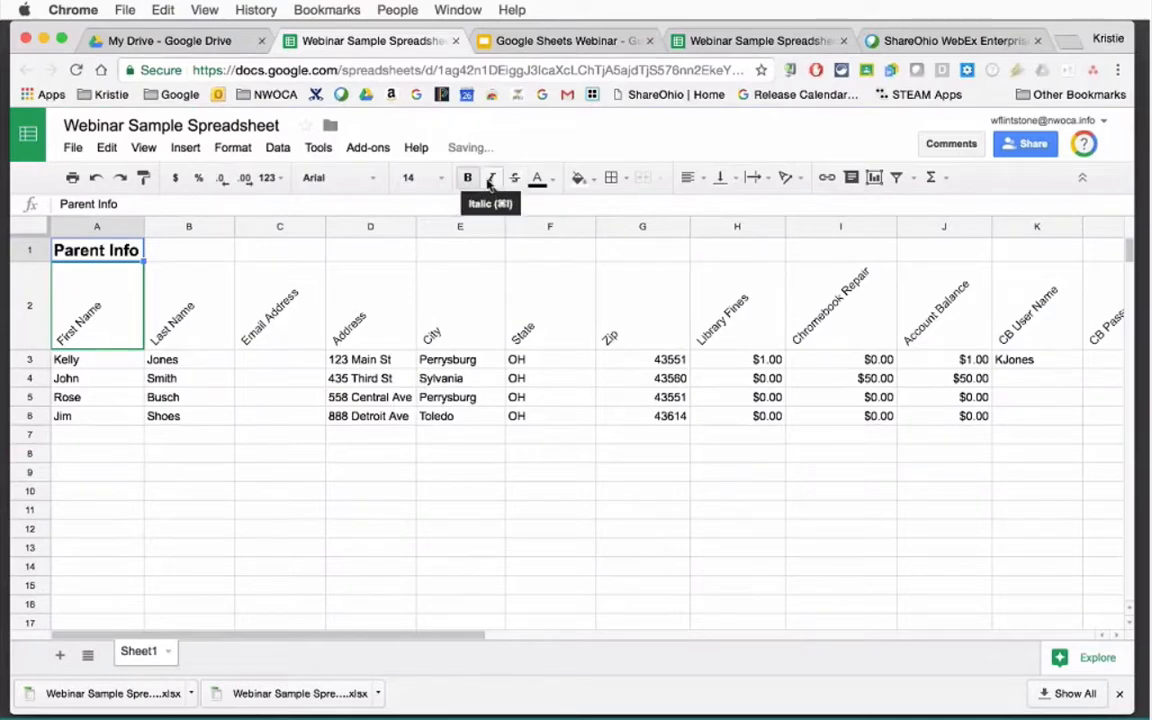
pyautogui.click(337, 178)
pyautogui.click(350, 209)
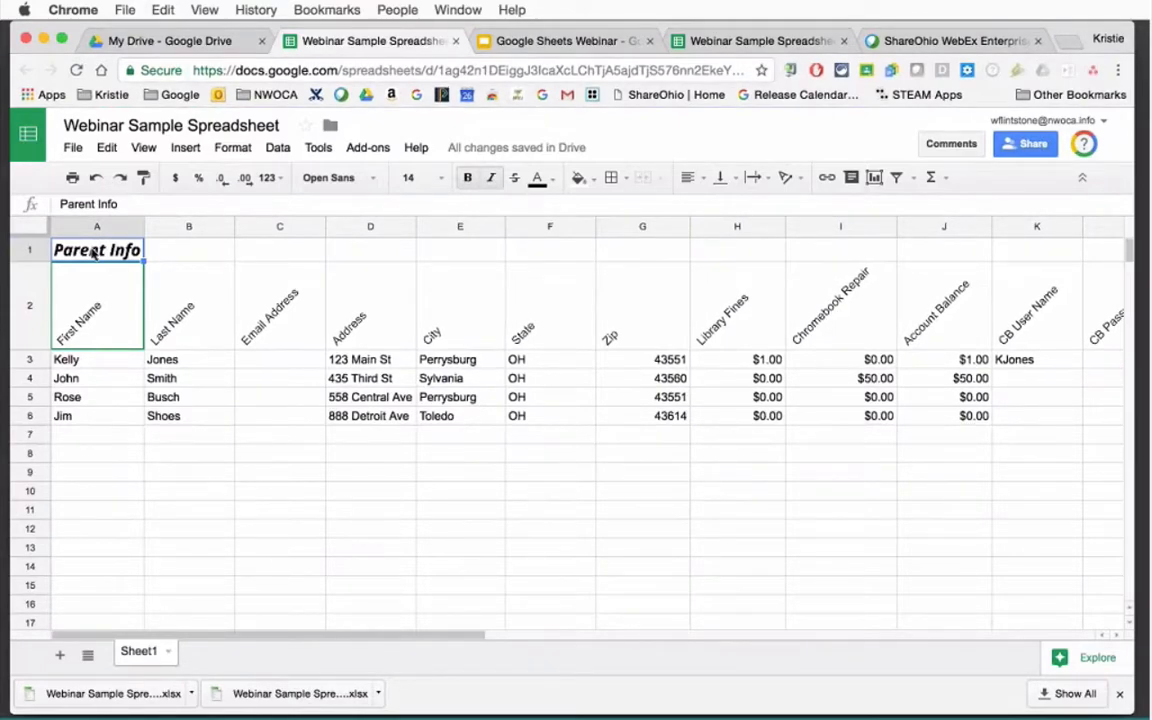
pyautogui.moveTo(92, 252); pyautogui.dragTo(910, 252)
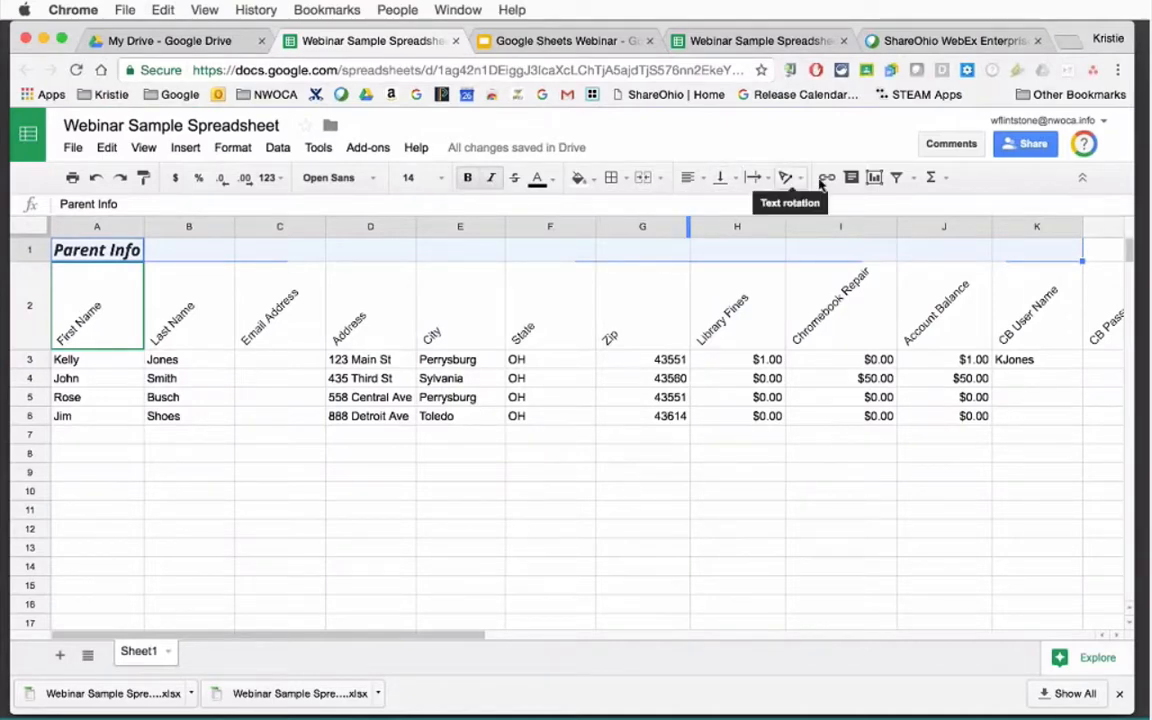
# Merge all of A1:K1 into one cell and centre the Parent Info title horizontally.
pyautogui.click(660, 178)
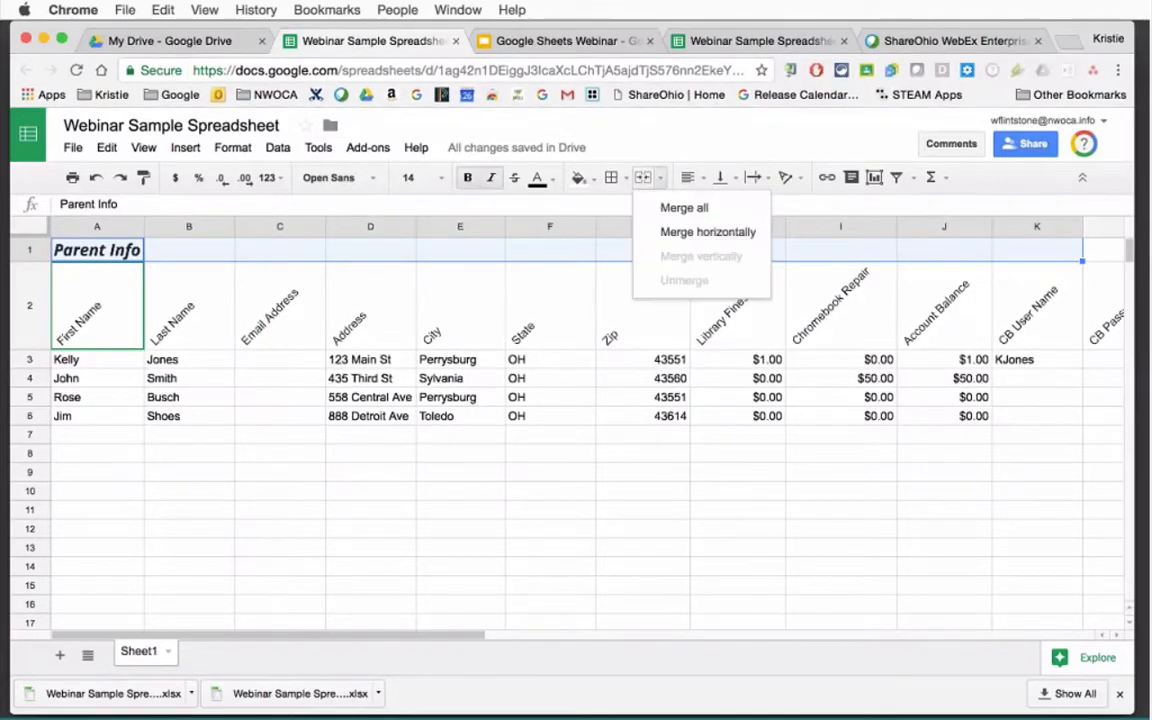
pyautogui.click(682, 209)
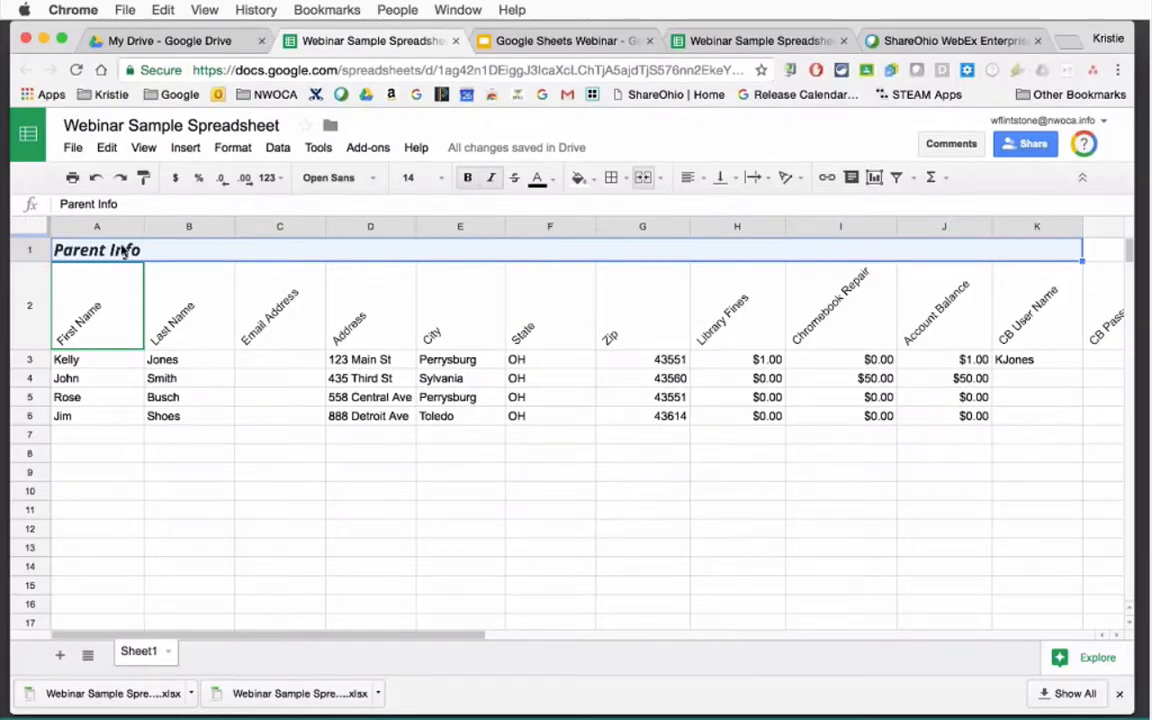
pyautogui.click(703, 180)
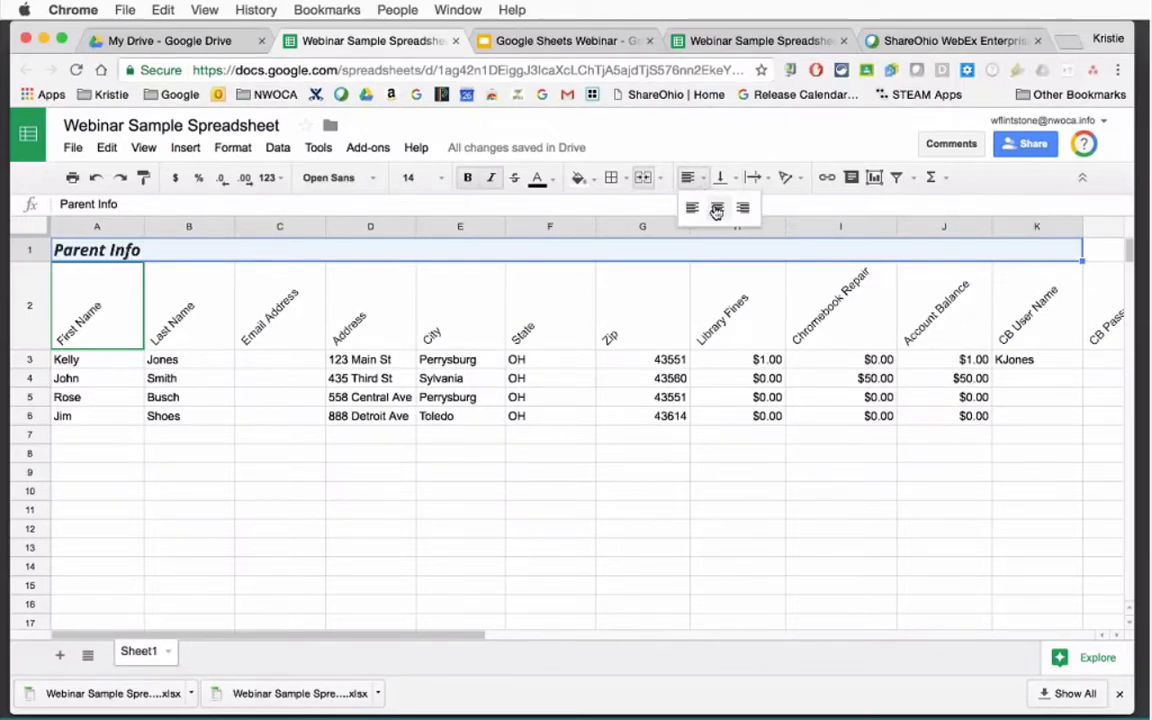
pyautogui.click(716, 209)
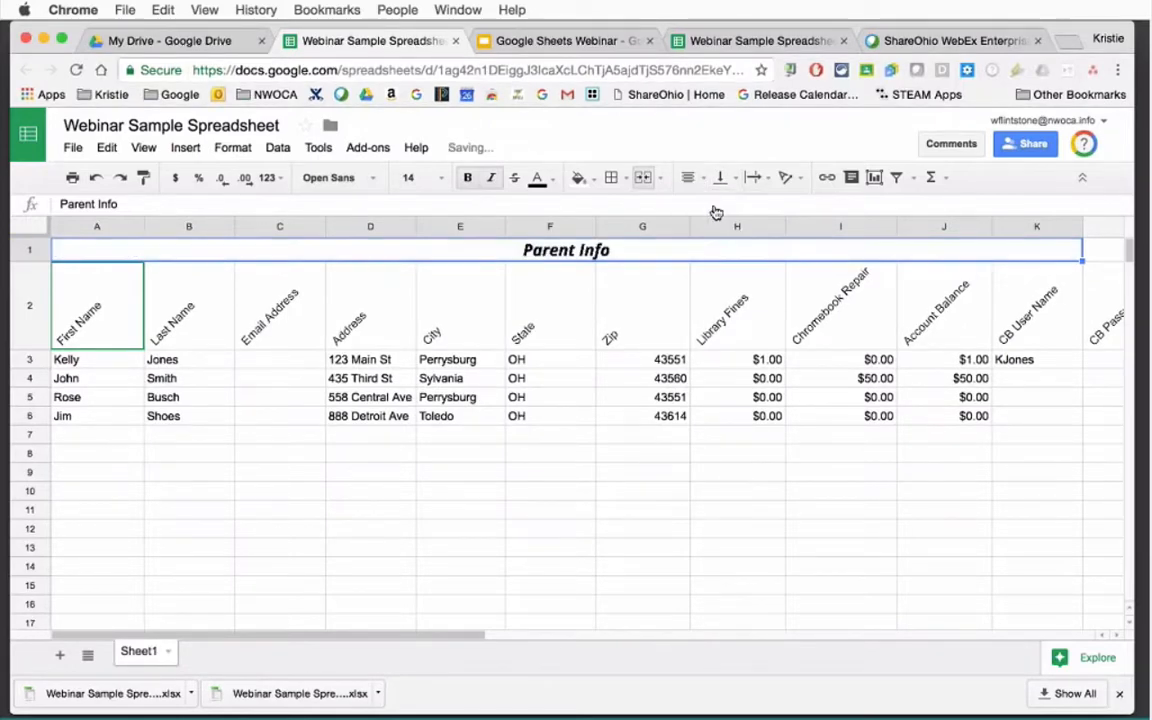
pyautogui.click(708, 488)
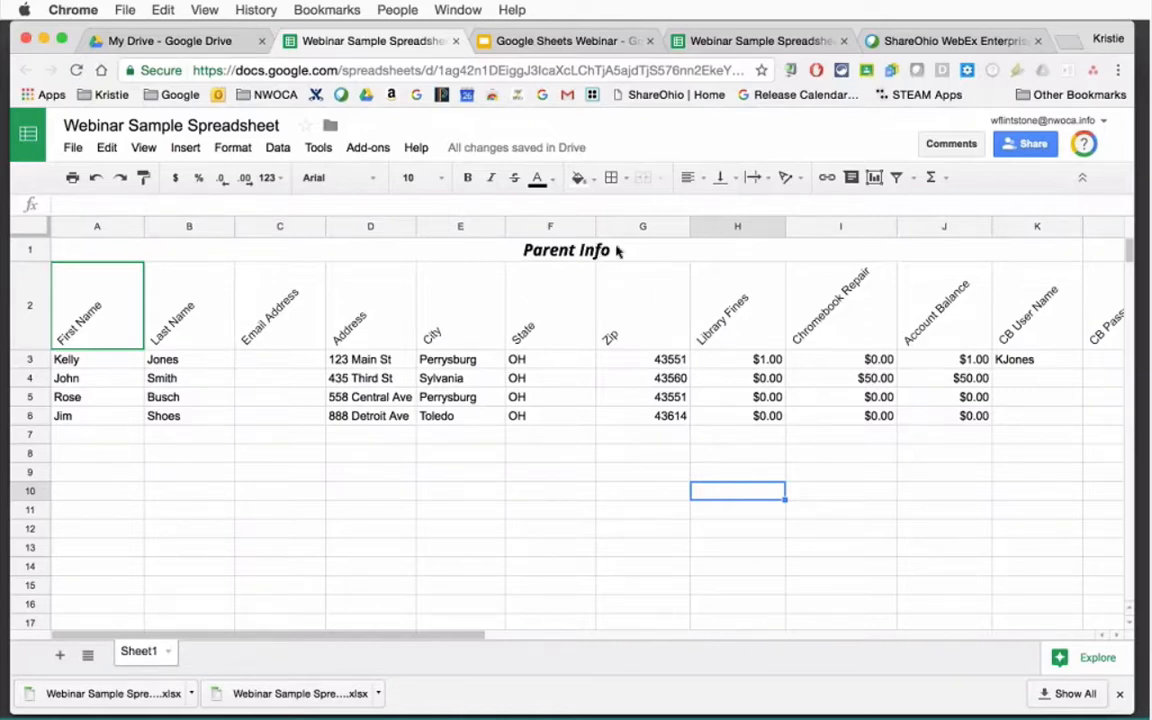
pyautogui.click(617, 250)
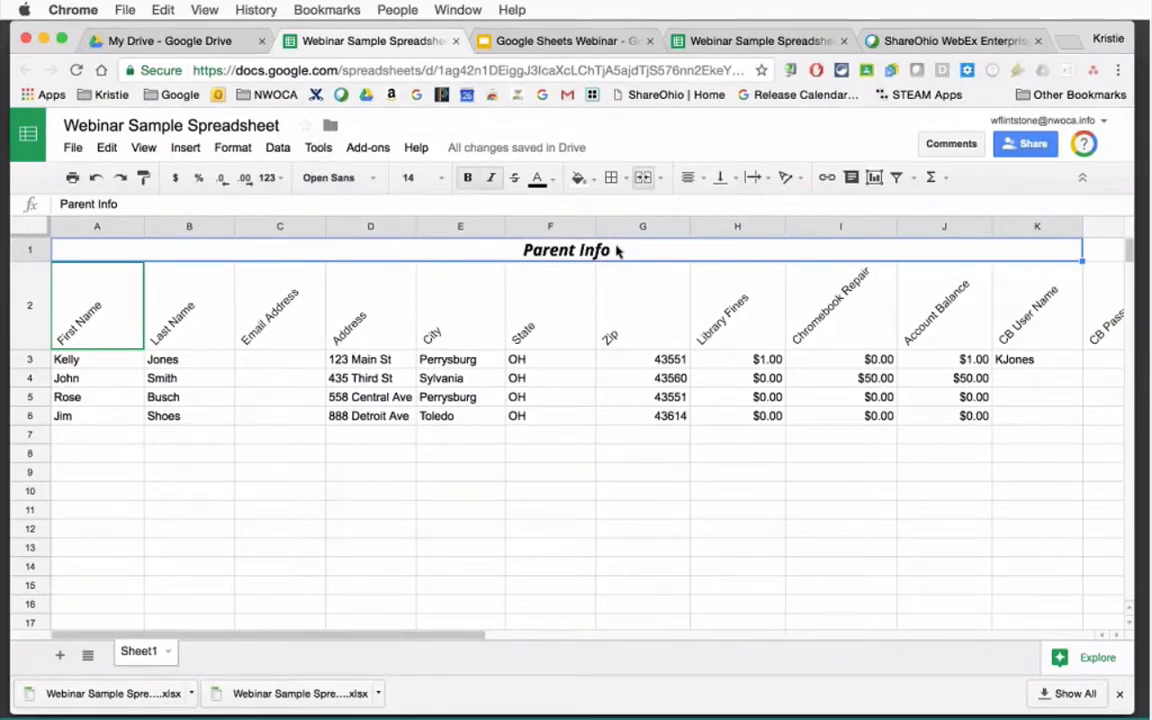
# Add a thick-line outer border around the merged Parent Info cell.
pyautogui.click(624, 180)
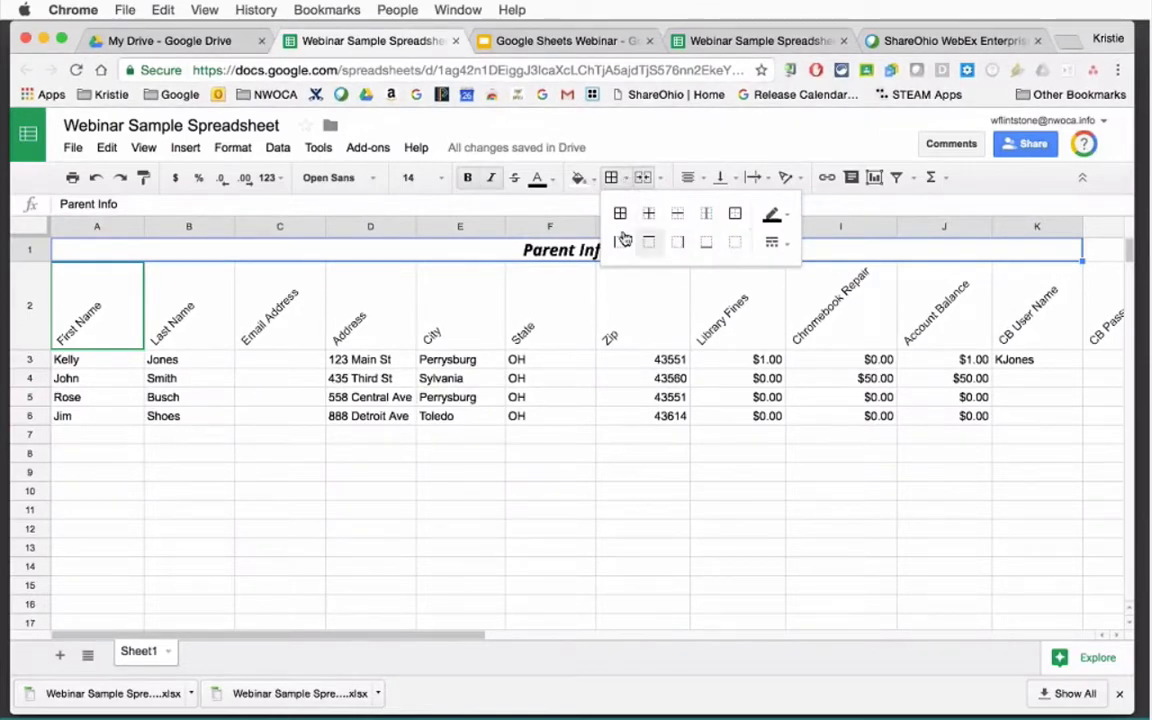
pyautogui.click(735, 245)
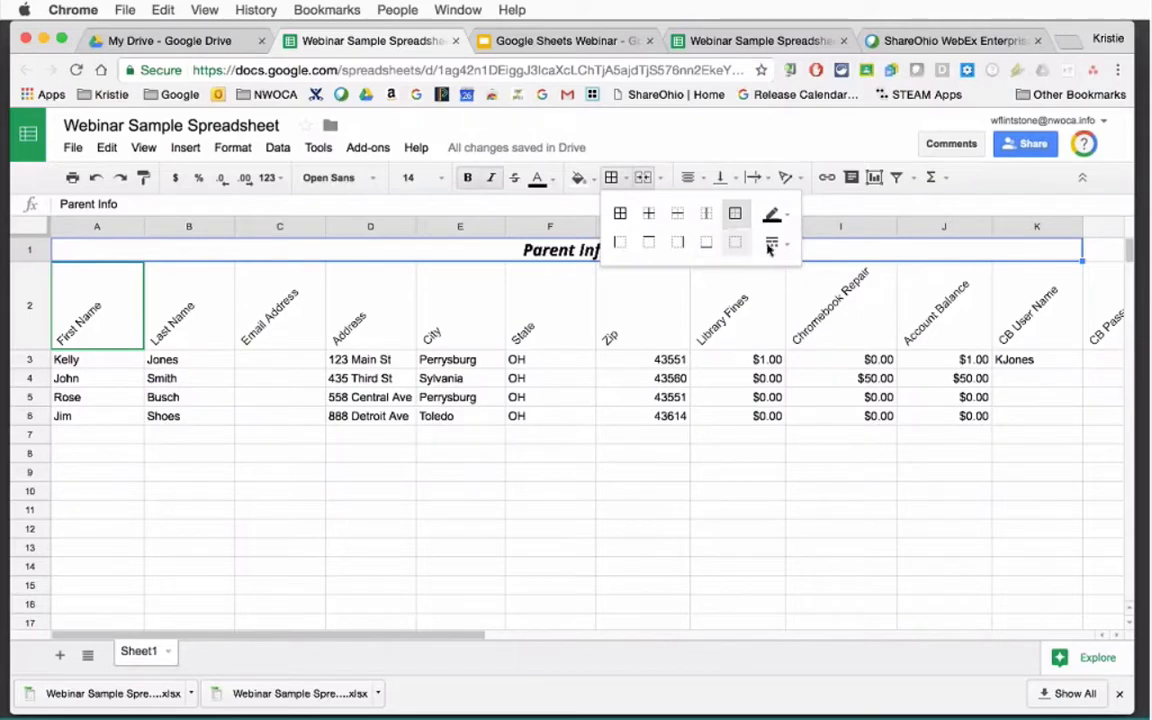
pyautogui.click(776, 245)
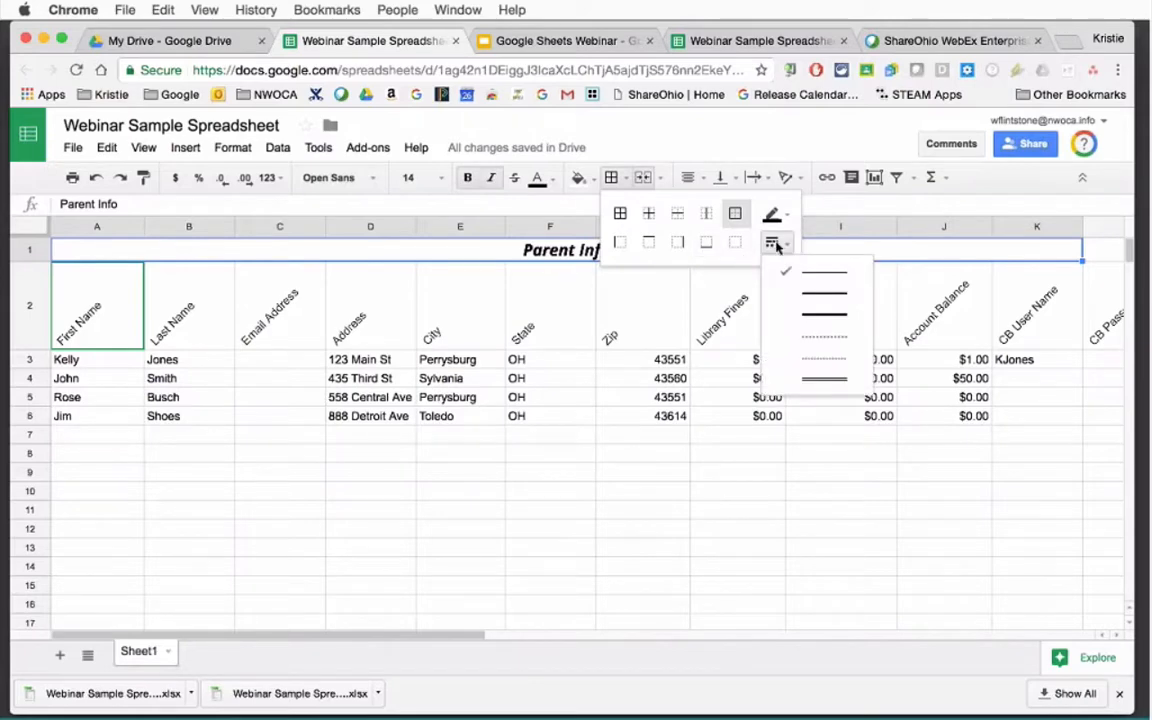
pyautogui.click(818, 316)
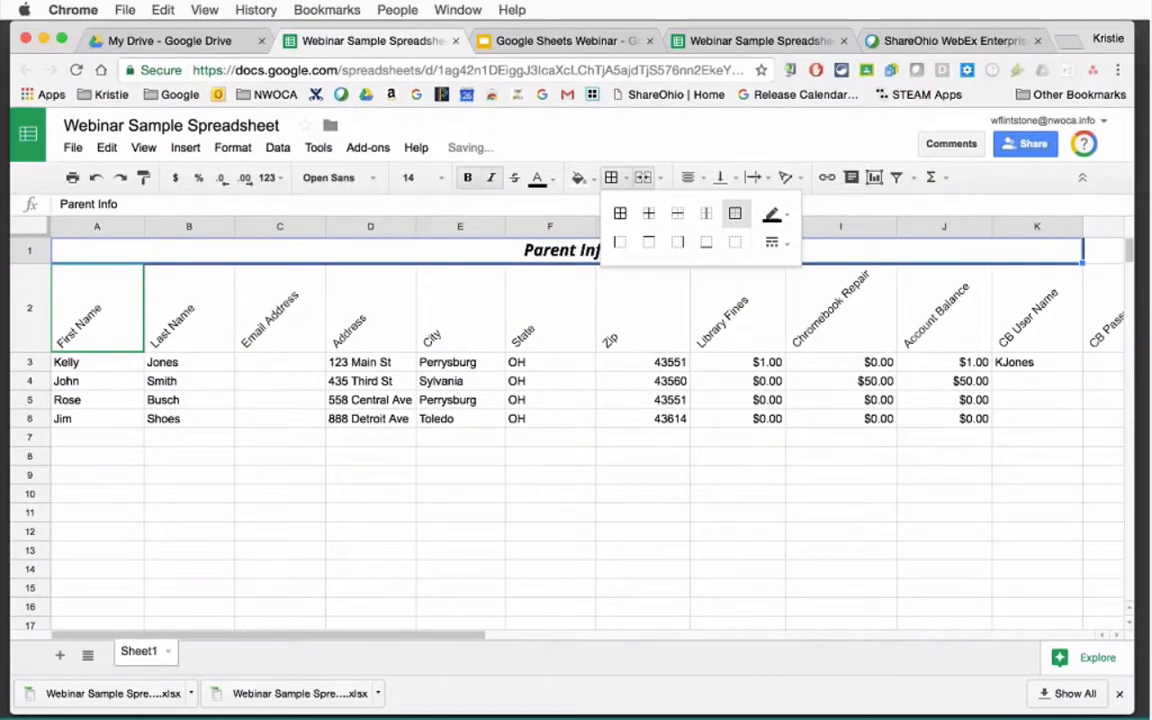
pyautogui.click(841, 456)
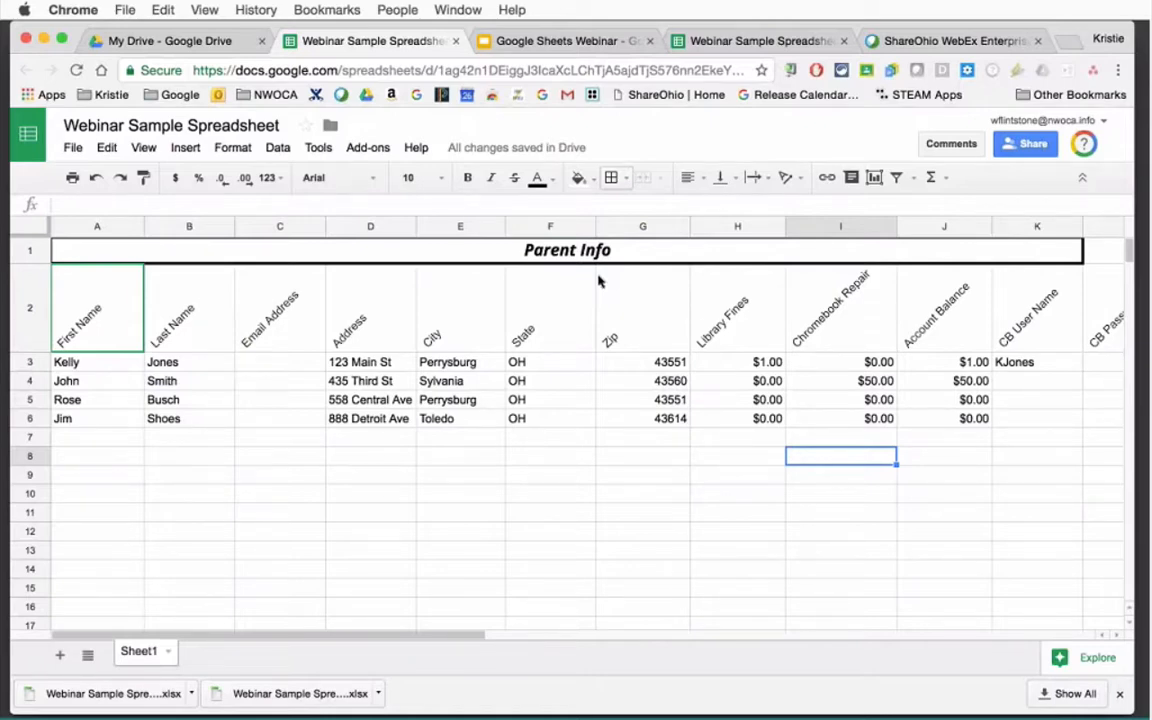
# Set row 2 heading rotation to None, then check the Library Fines to Account Balance headings.
pyautogui.click(31, 310)
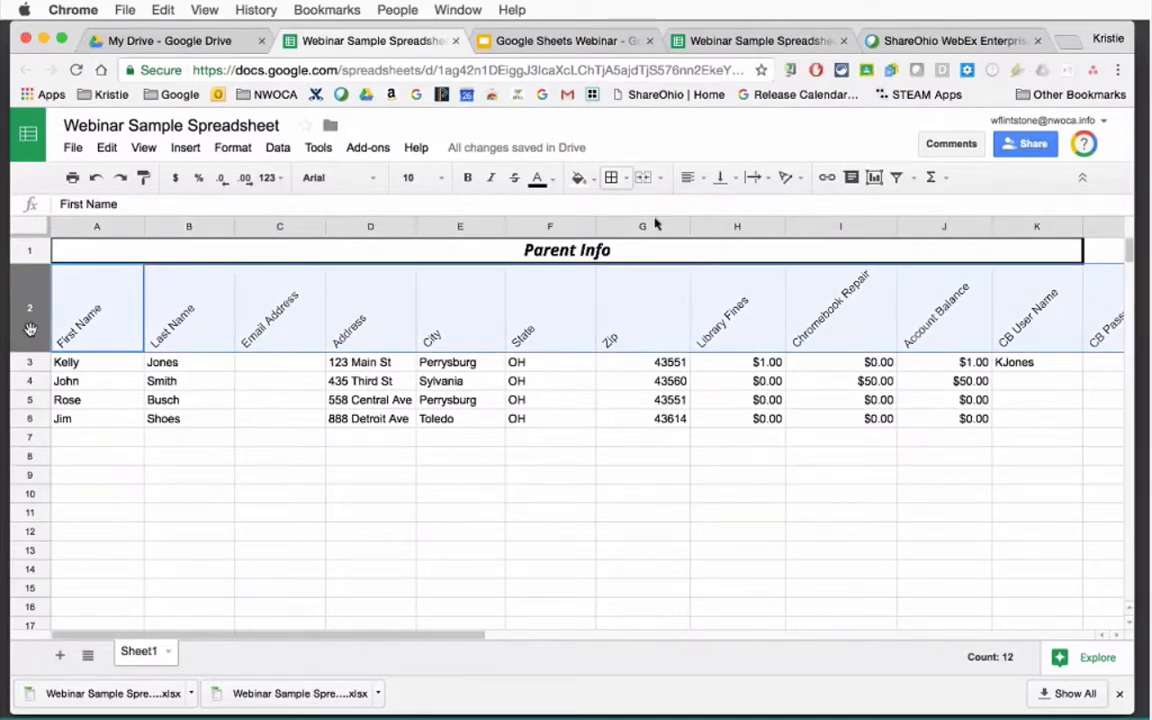
pyautogui.click(786, 178)
pyautogui.click(792, 213)
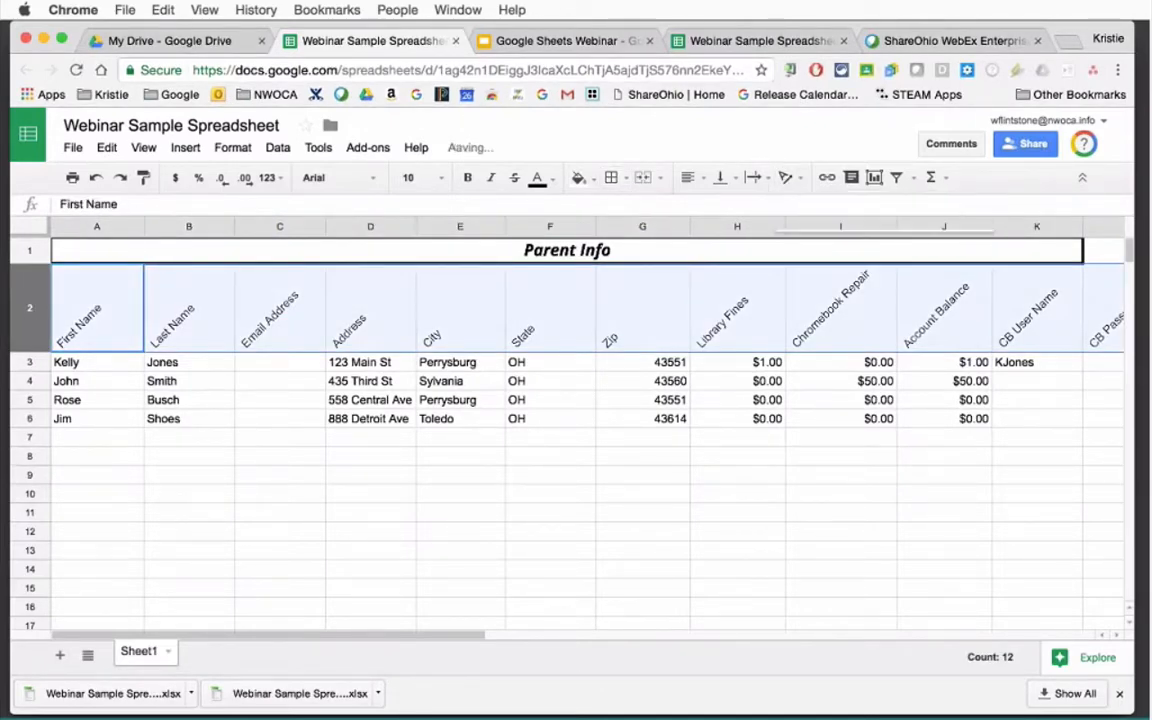
pyautogui.moveTo(352, 638); pyautogui.dragTo(465, 643)
pyautogui.click(556, 540)
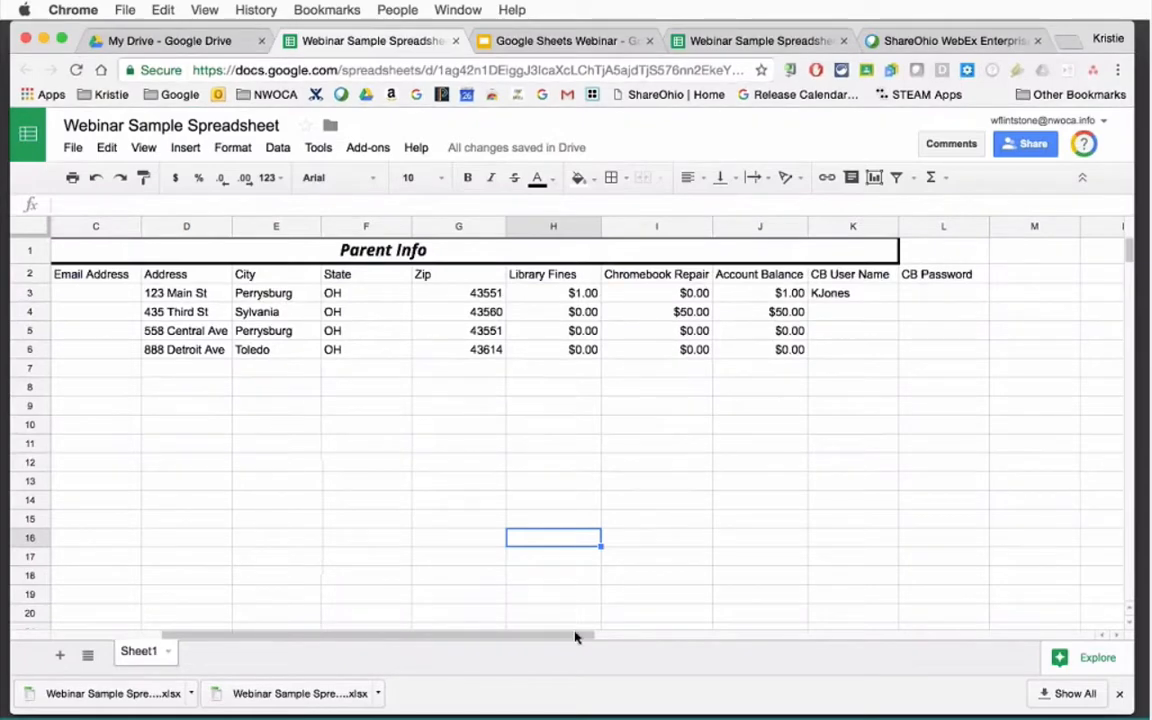
pyautogui.moveTo(579, 636); pyautogui.dragTo(353, 640)
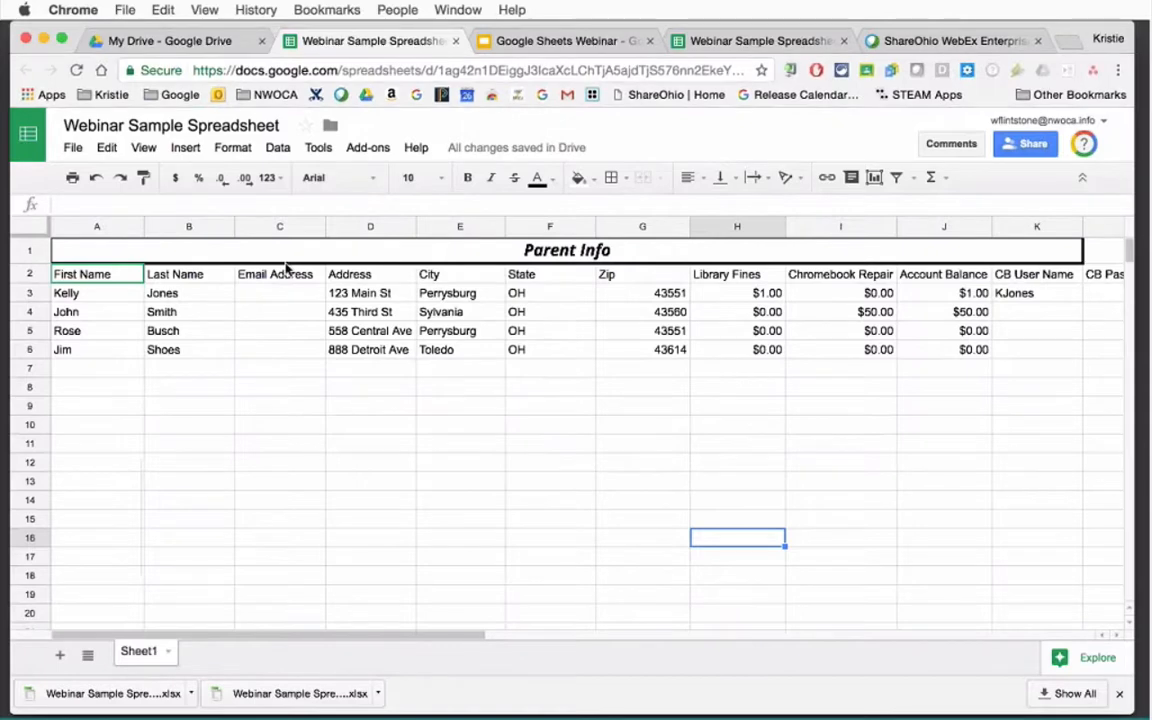
pyautogui.click(756, 275)
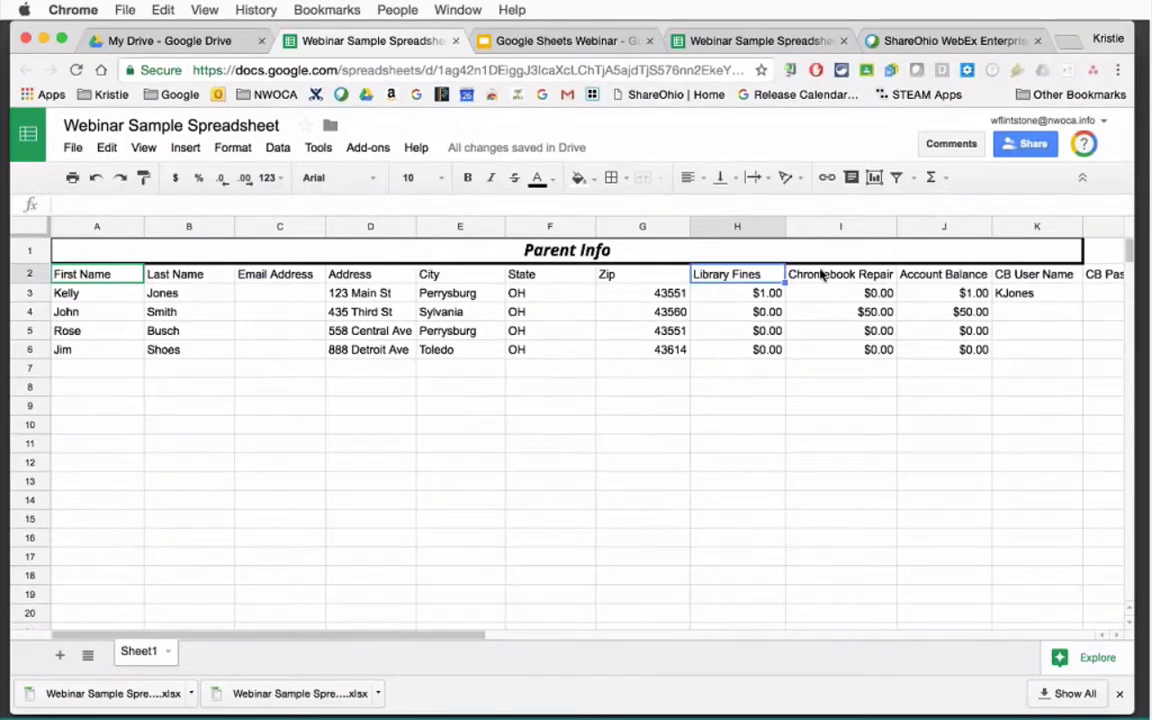
pyautogui.click(820, 276)
pyautogui.click(902, 275)
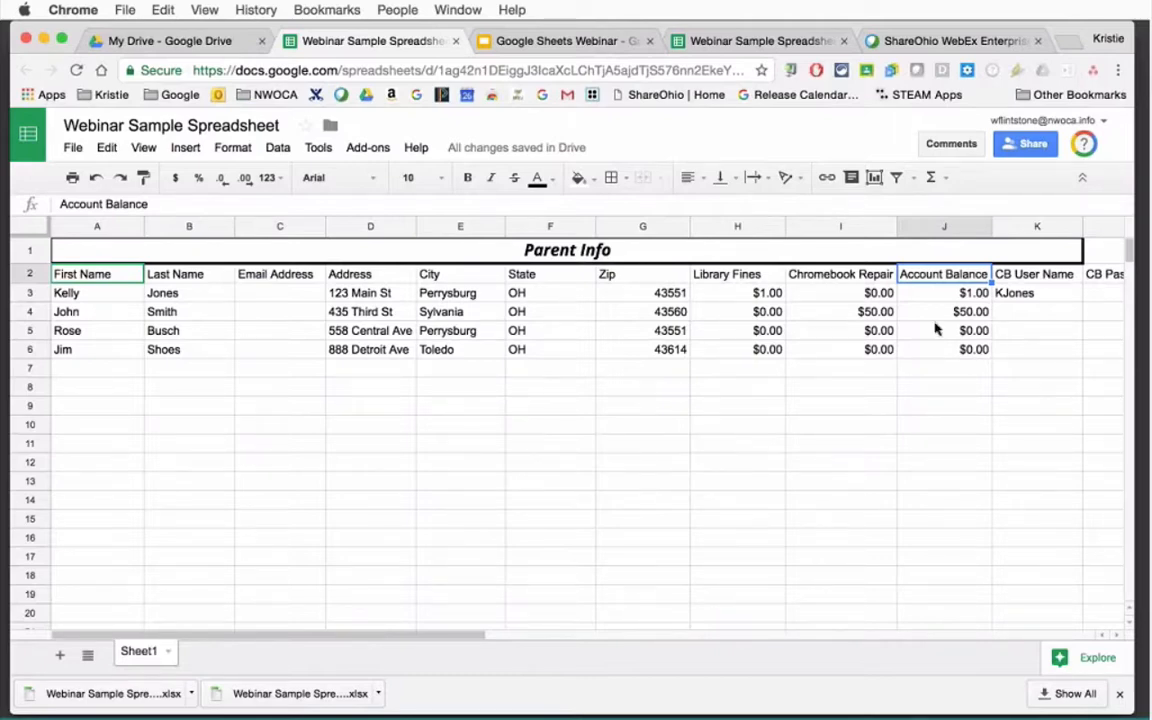
pyautogui.click(753, 227)
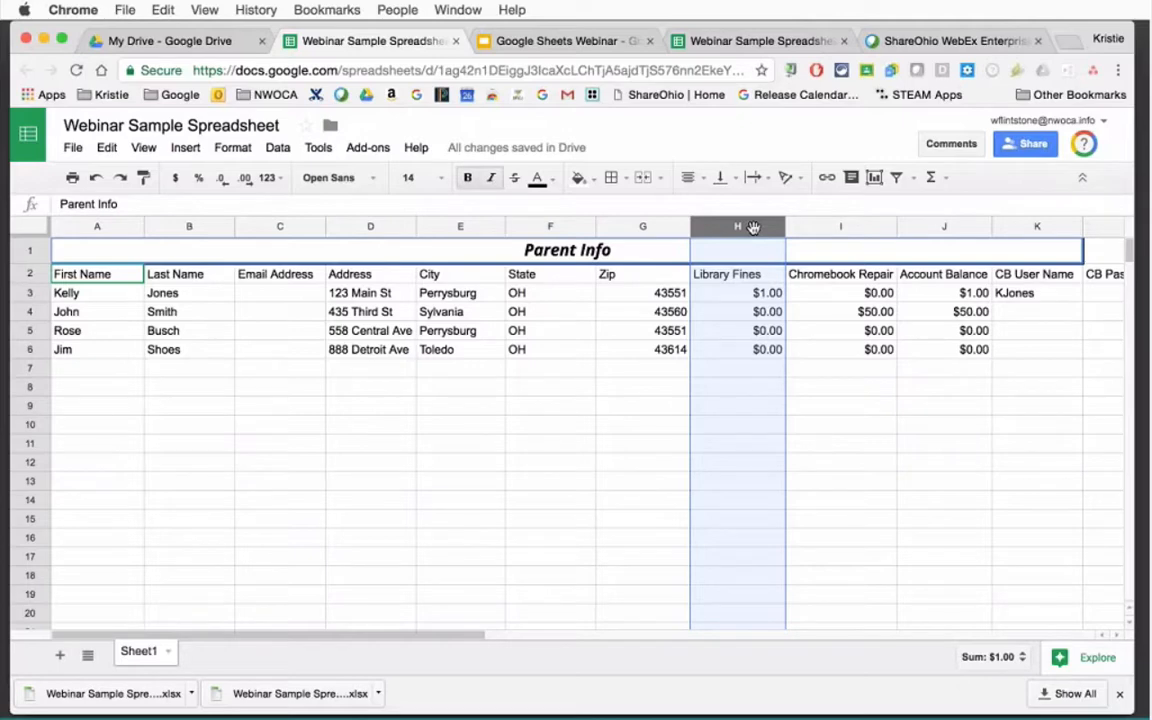
pyautogui.click(178, 180)
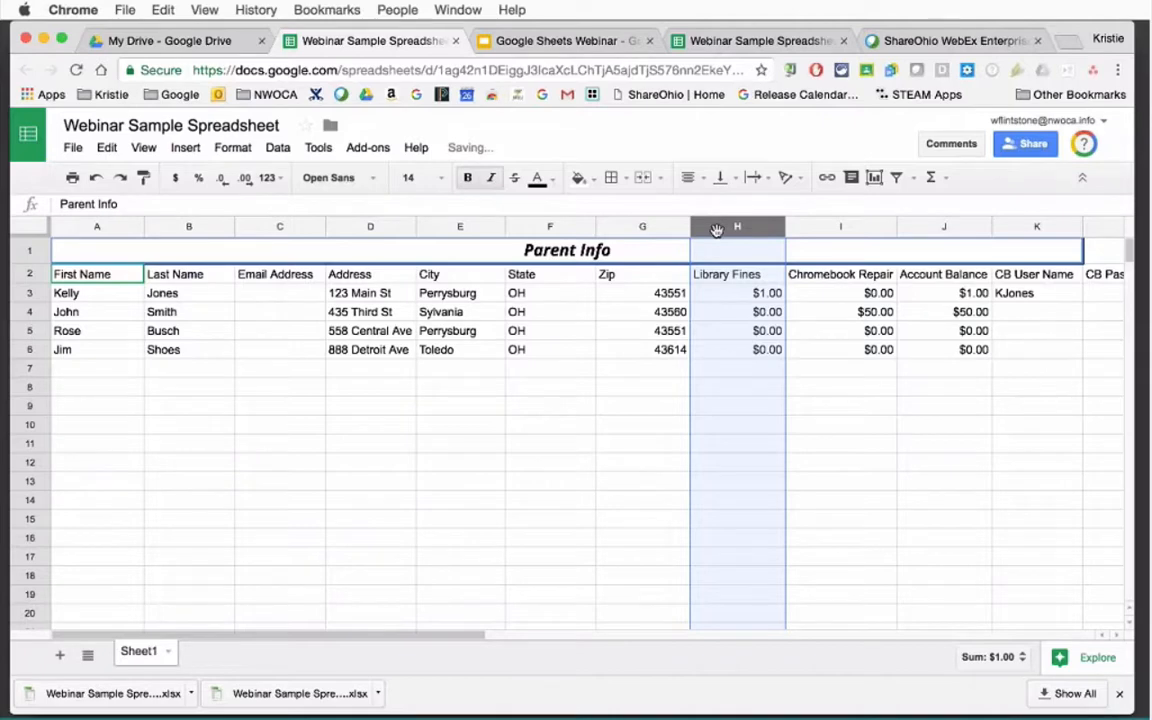
pyautogui.click(175, 178)
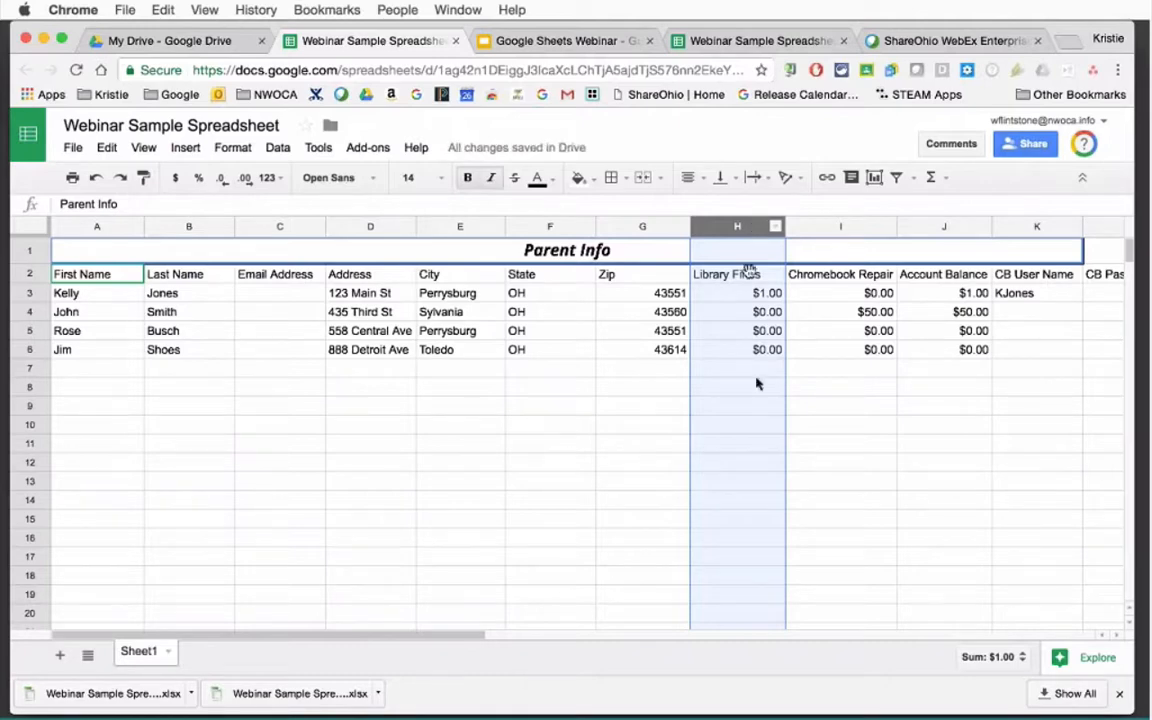
pyautogui.click(760, 310)
pyautogui.click(760, 293)
pyautogui.click(643, 228)
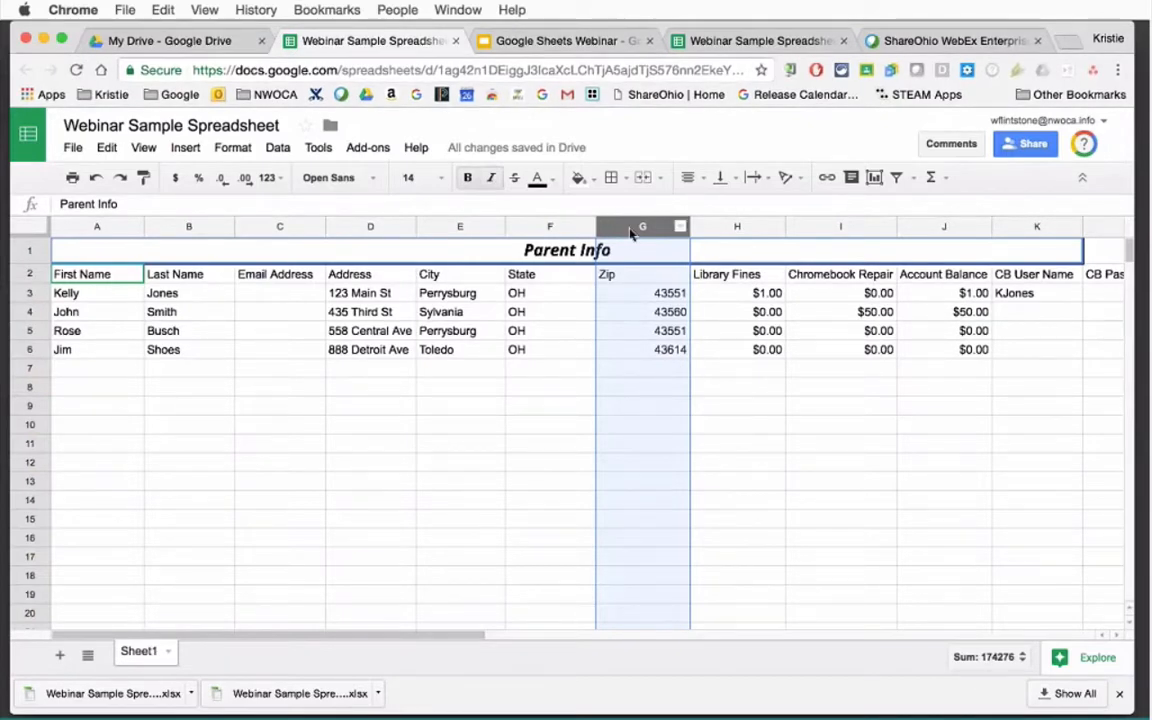
# Apply currency format to the Zip column, undo it, and select the Library Fines column.
pyautogui.click(175, 180)
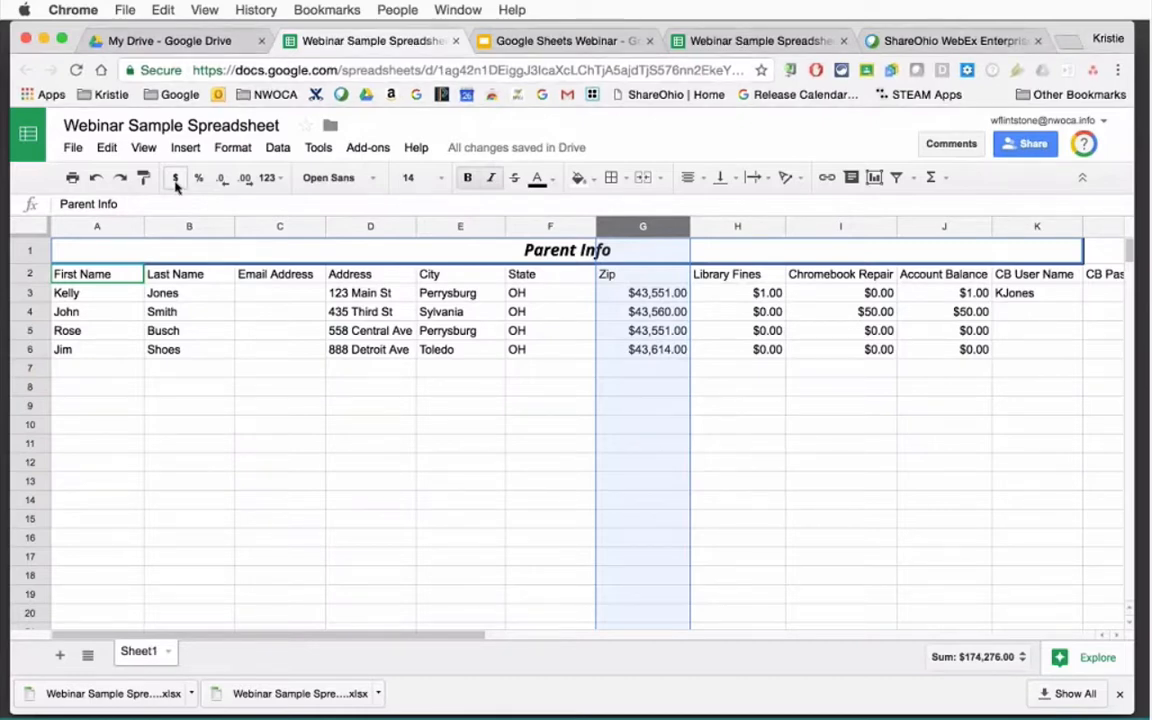
pyautogui.click(95, 178)
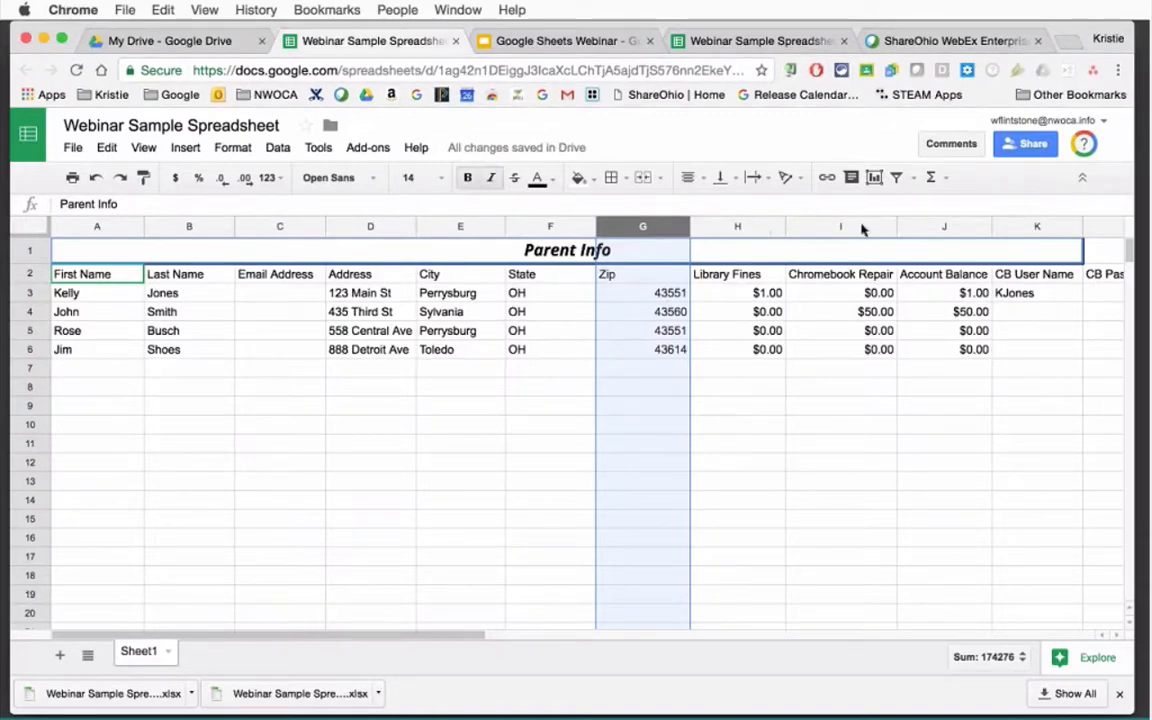
pyautogui.click(770, 227)
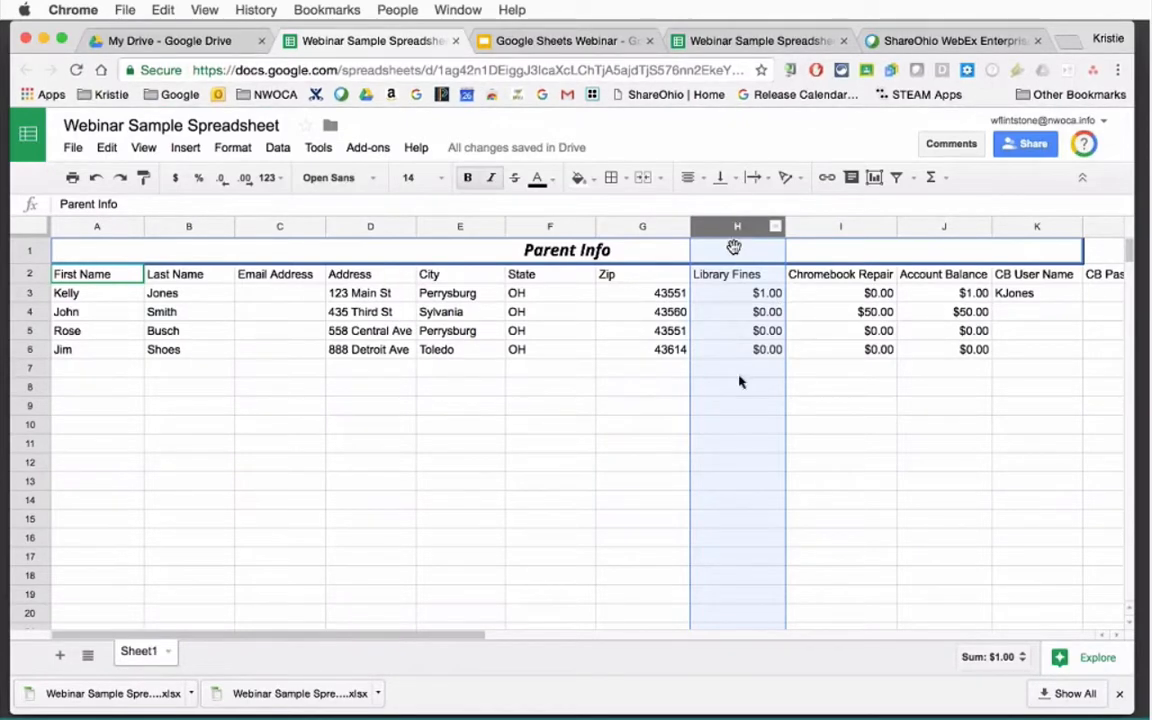
# Reduce Library Fines to zero decimal places, then increase them back up to four.
pyautogui.click(222, 180)
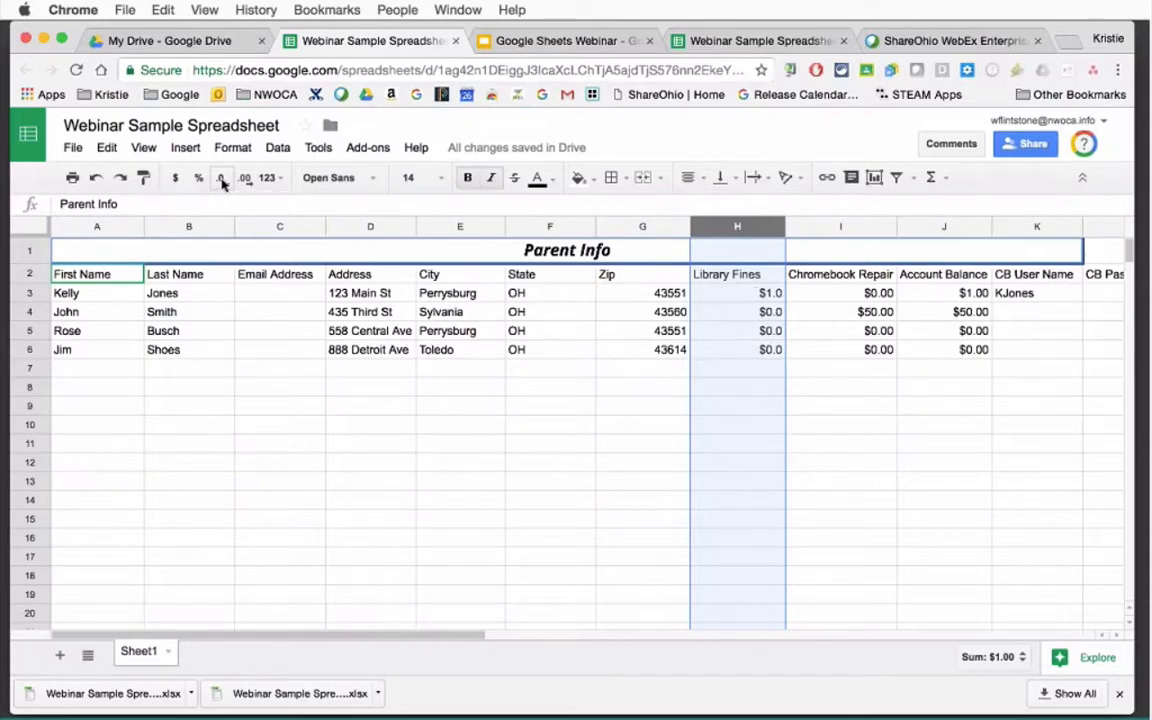
pyautogui.click(222, 180)
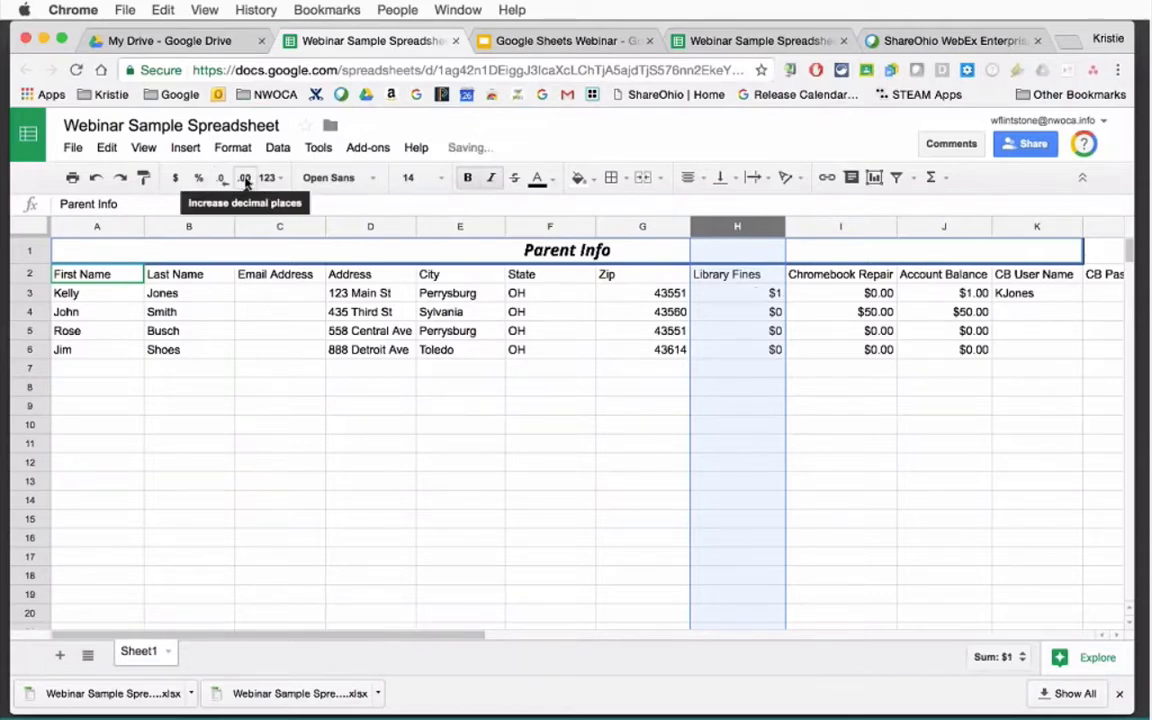
pyautogui.click(245, 179)
pyautogui.click(245, 179)
pyautogui.click(245, 179)
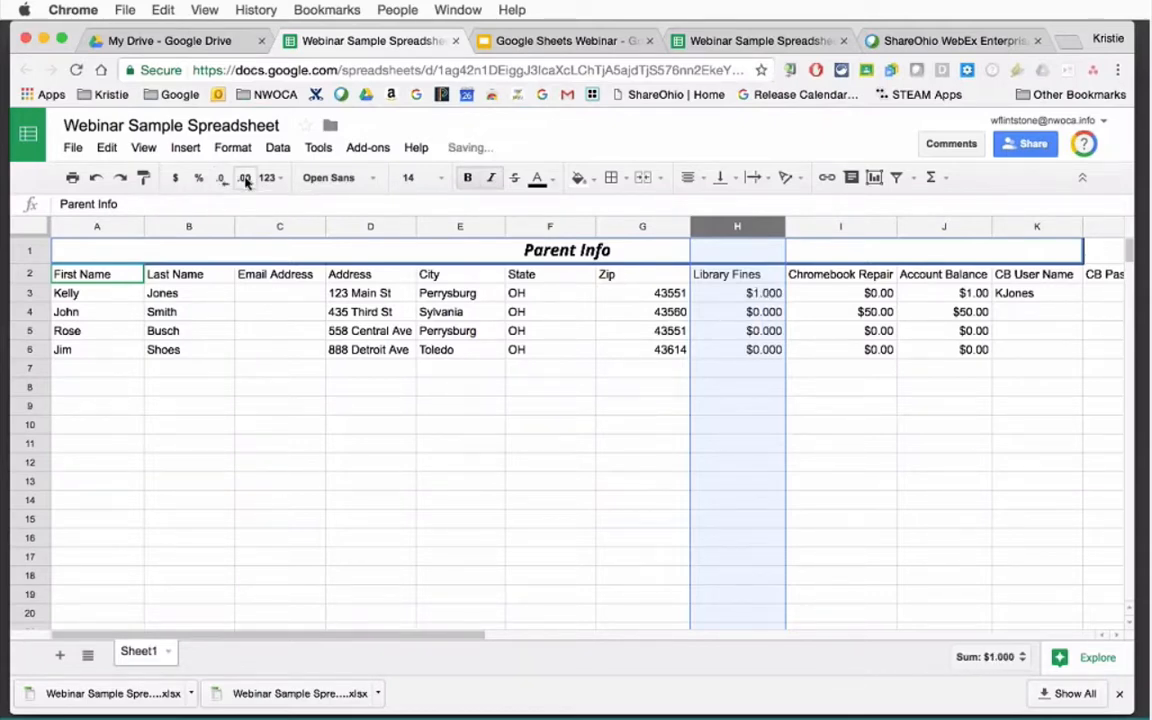
pyautogui.click(245, 179)
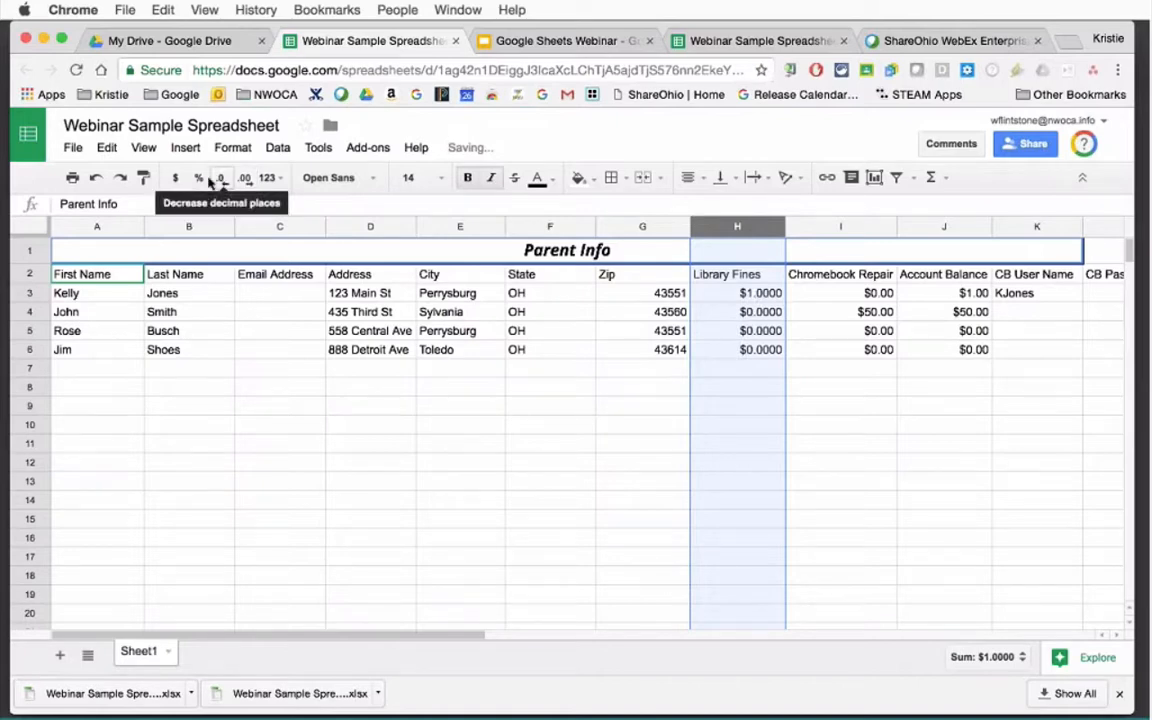
# Try percentage format on Library Fines with one fewer decimal, then revert to currency.
pyautogui.click(200, 179)
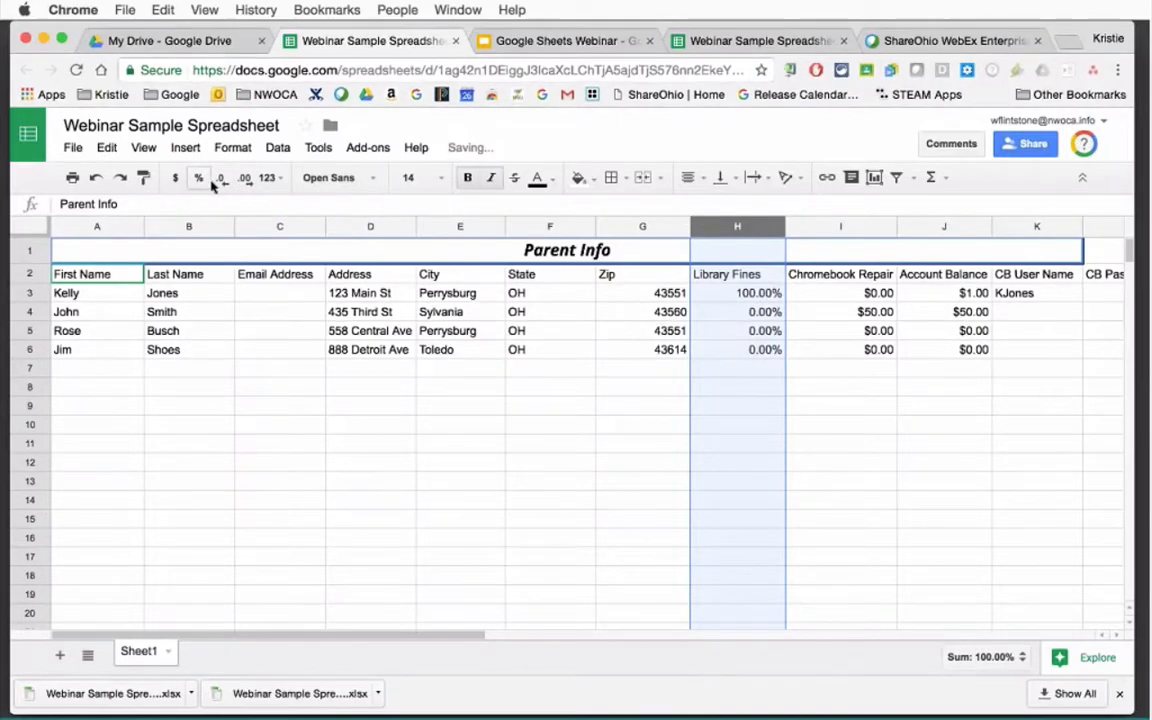
pyautogui.click(204, 182)
pyautogui.click(222, 181)
pyautogui.click(175, 178)
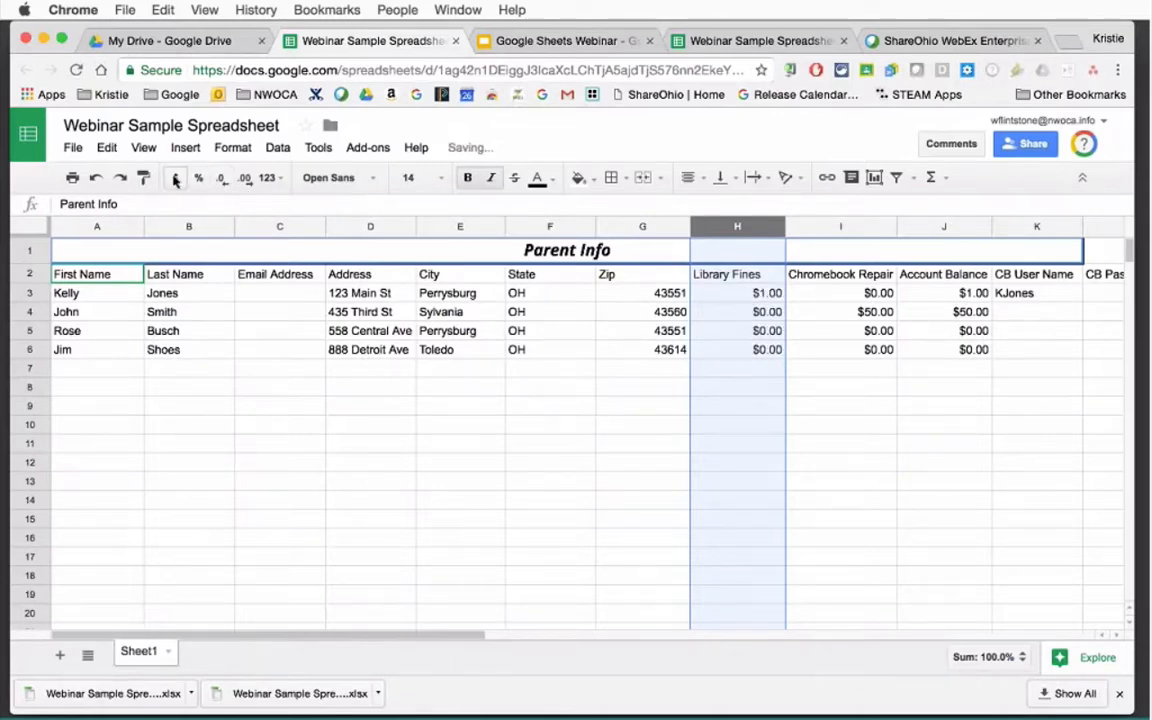
pyautogui.click(267, 180)
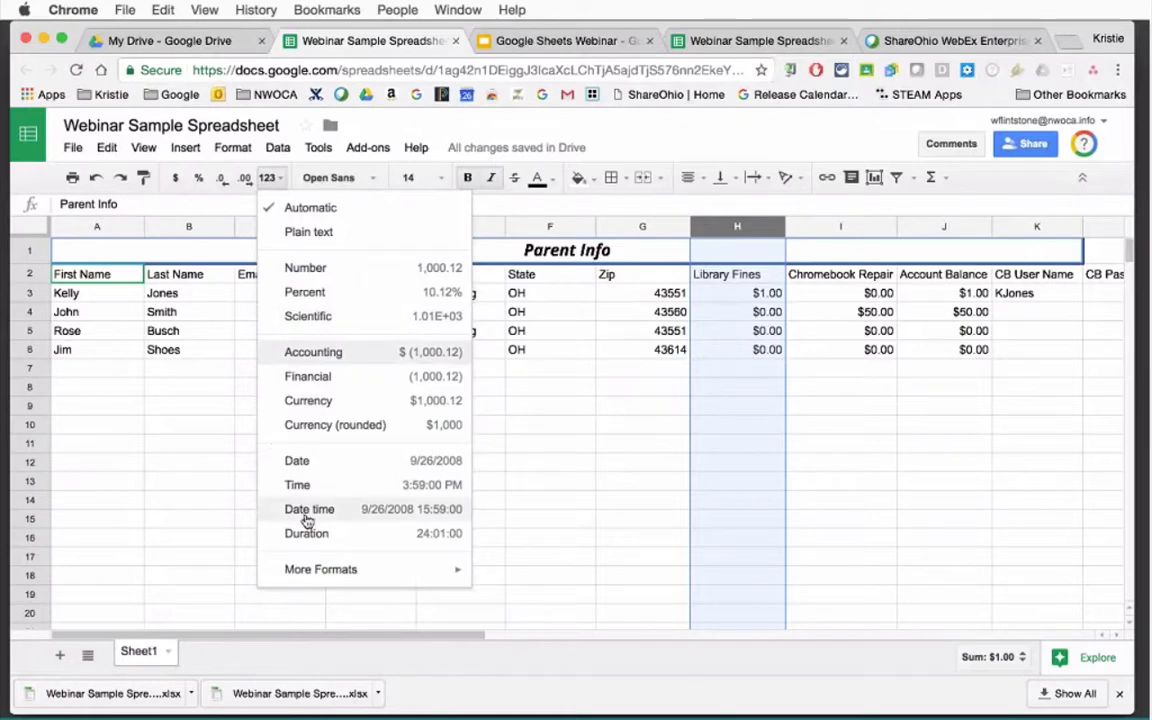
pyautogui.moveTo(337, 576)
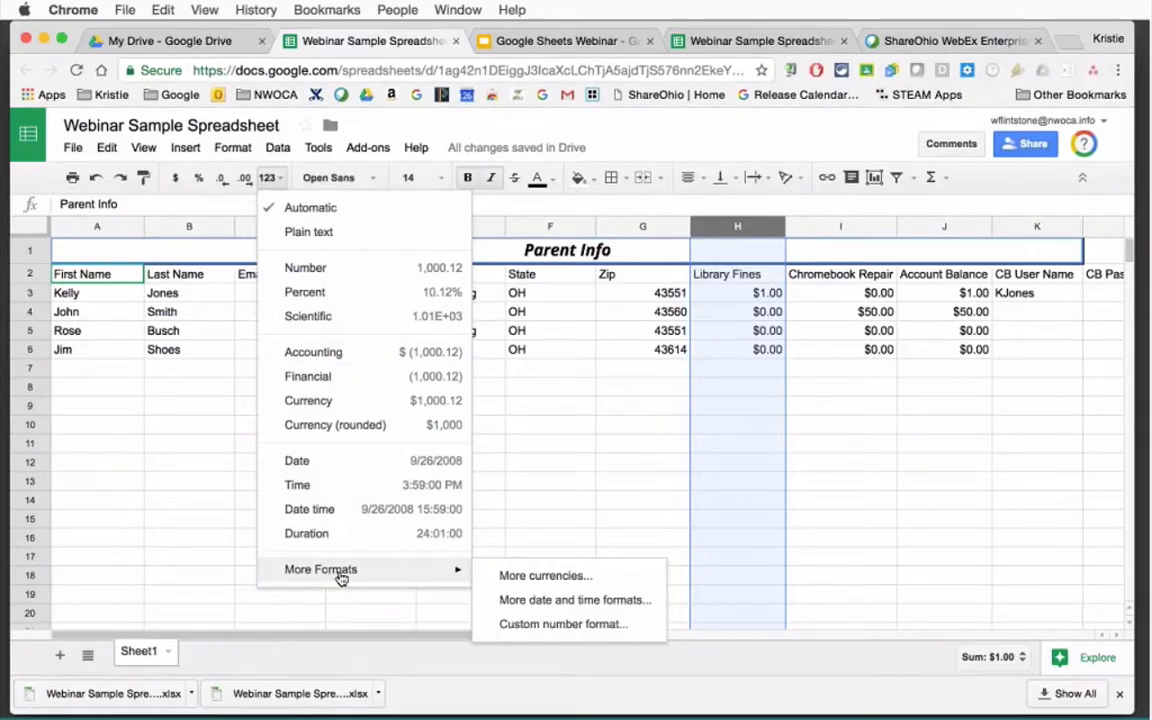
pyautogui.click(460, 575)
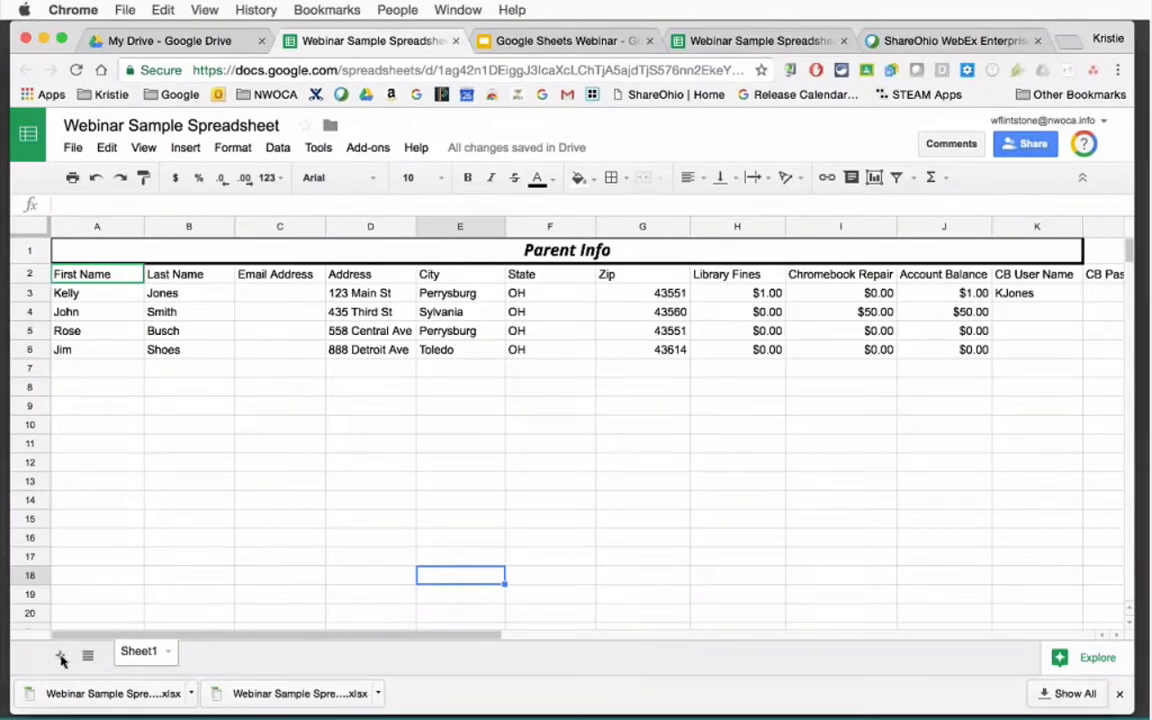
# Add a new Sheet2 tab, colour its tab blue, and switch back to Sheet1.
pyautogui.click(60, 657)
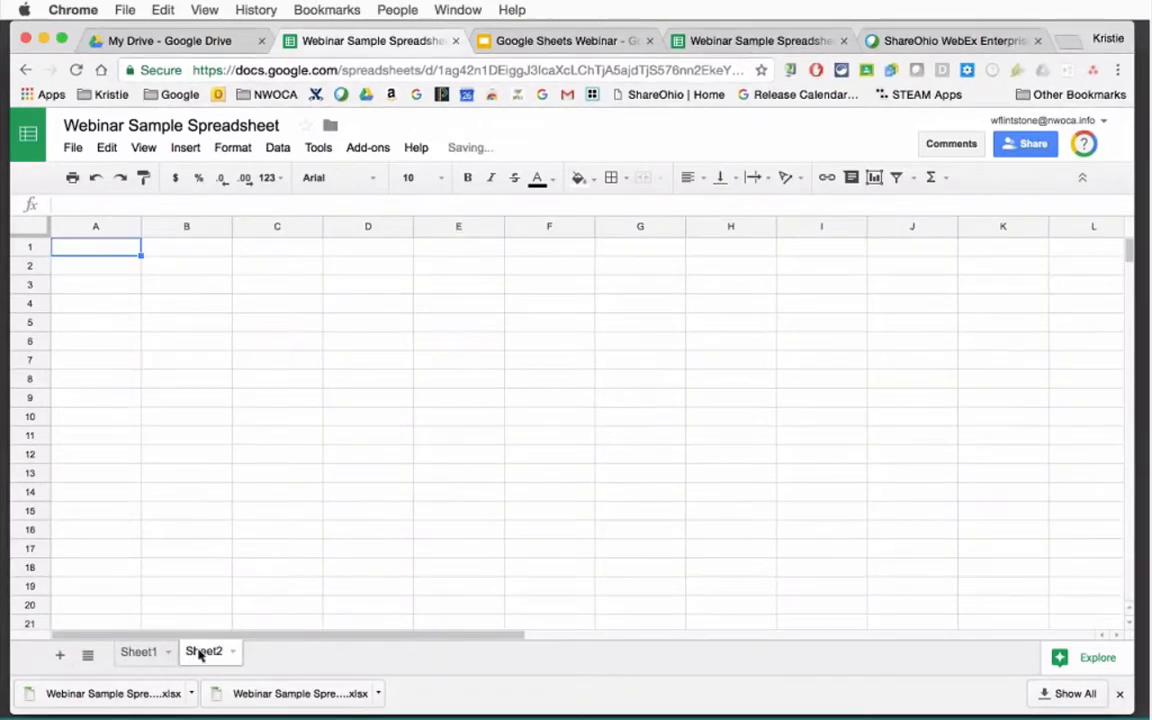
pyautogui.doubleClick(202, 654)
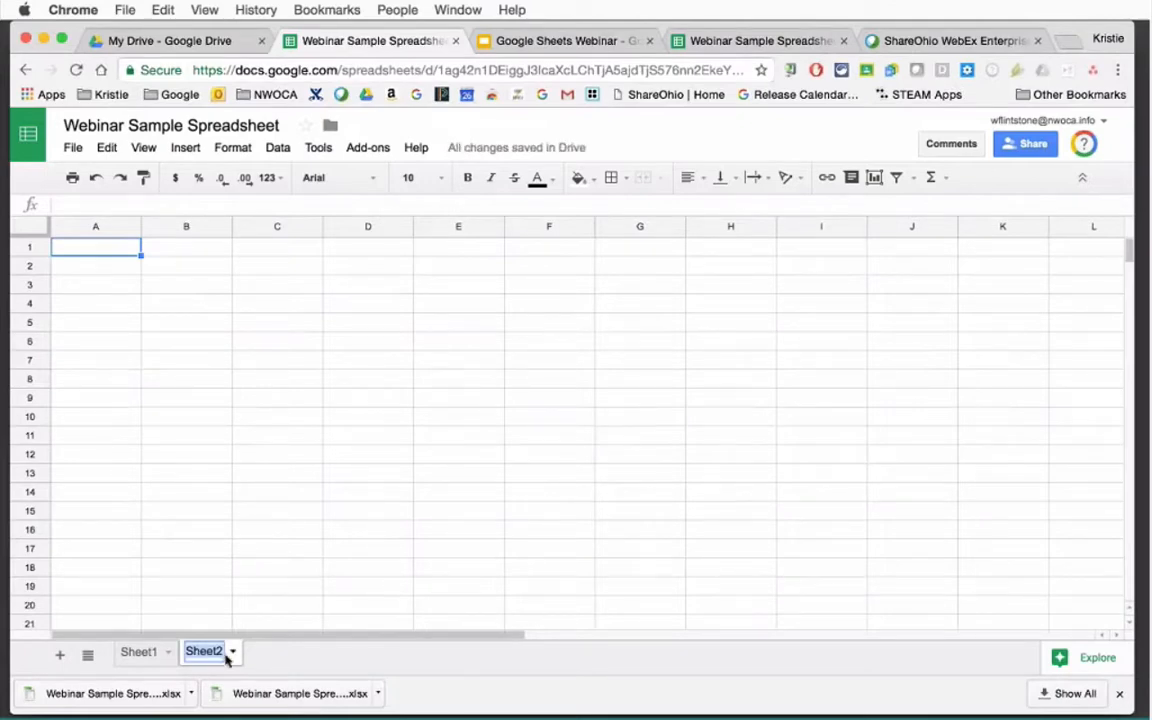
pyautogui.click(233, 655)
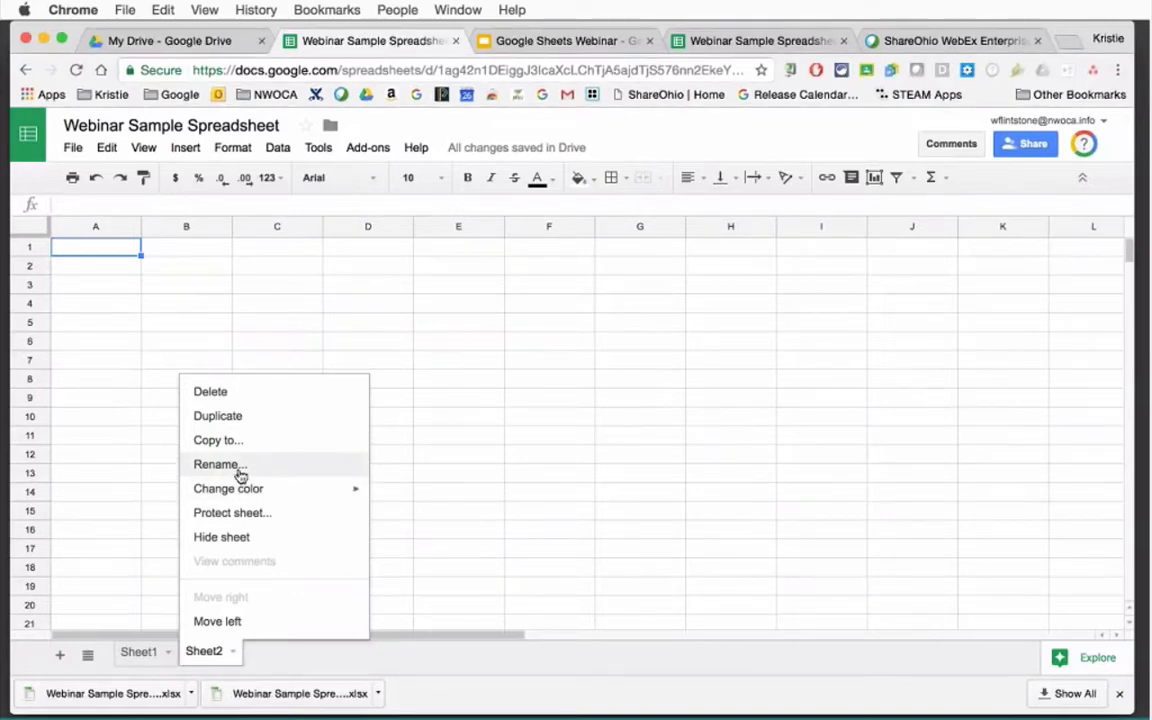
pyautogui.moveTo(250, 492)
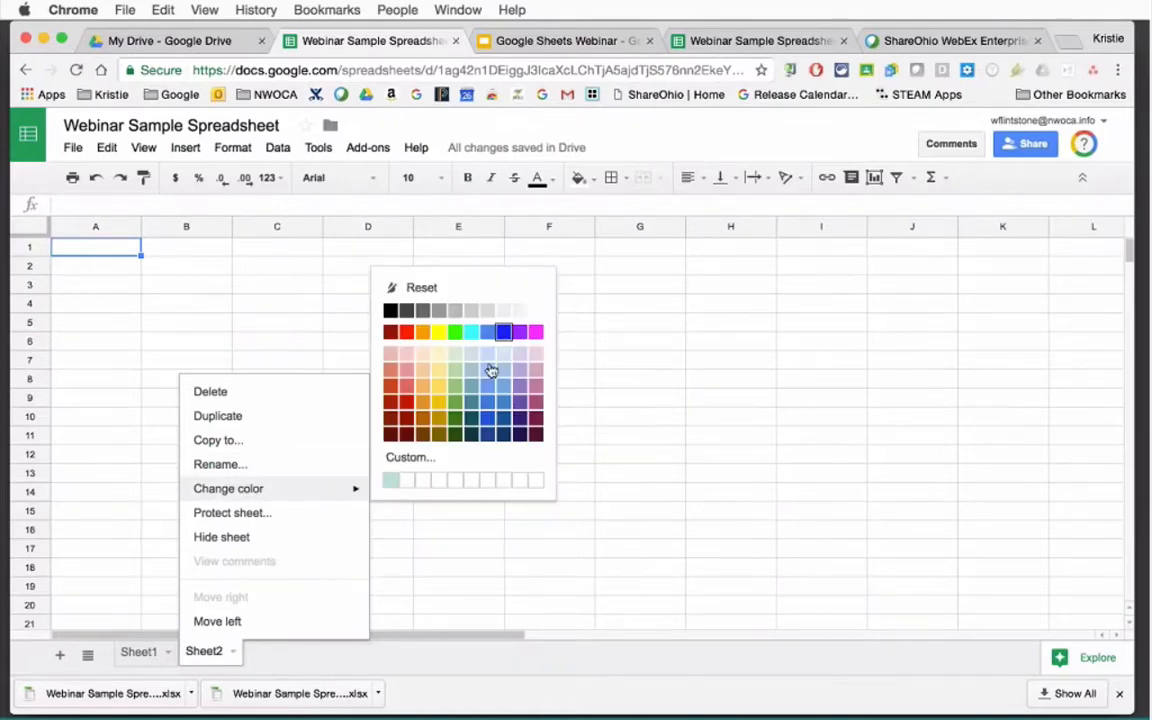
pyautogui.click(490, 375)
pyautogui.click(150, 655)
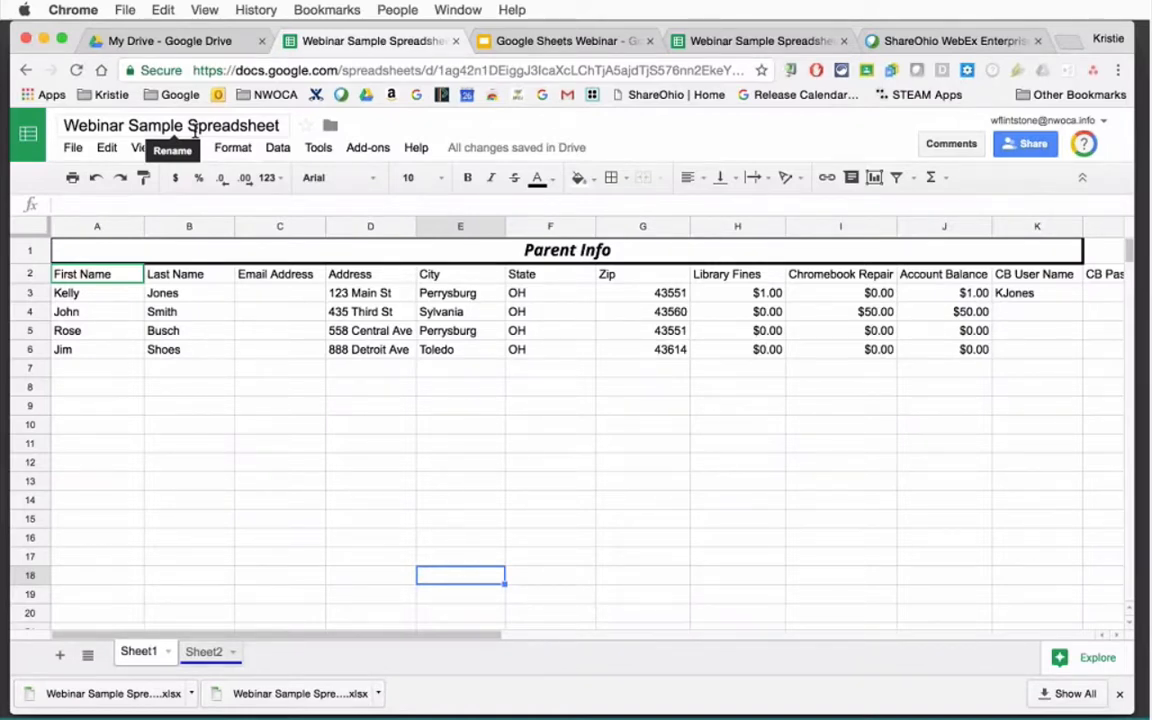
# On Sheet2, enter January in cell A1.
pyautogui.click(204, 653)
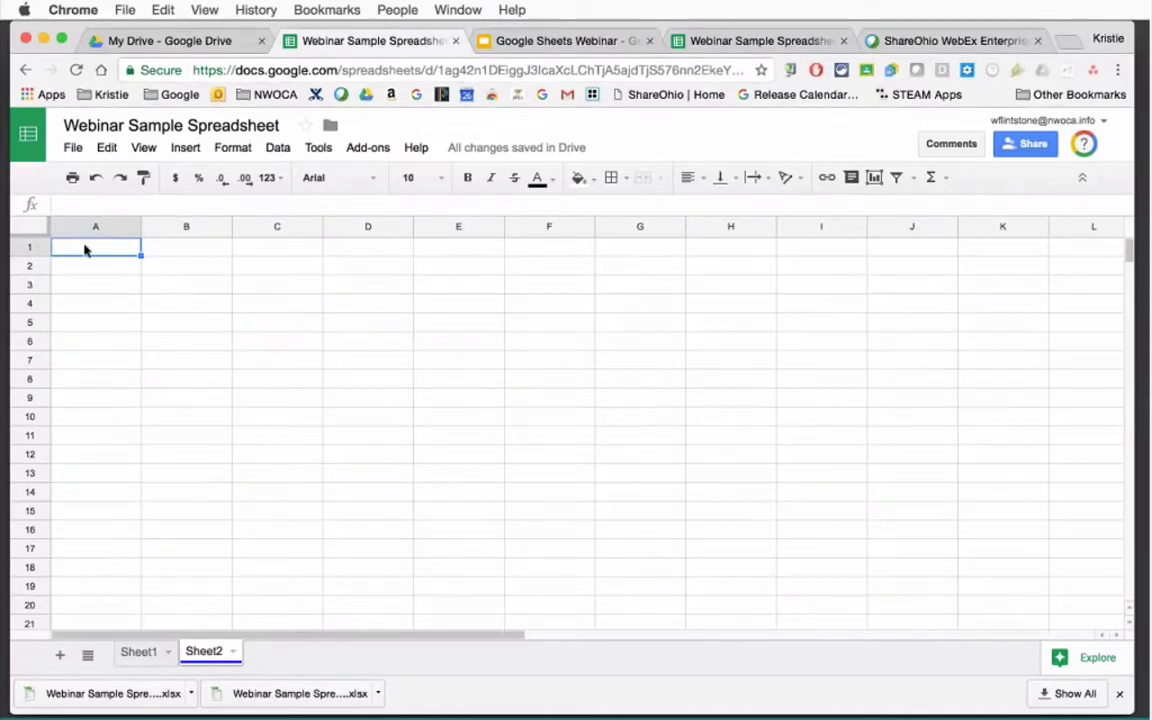
pyautogui.write('January')
pyautogui.click(111, 267)
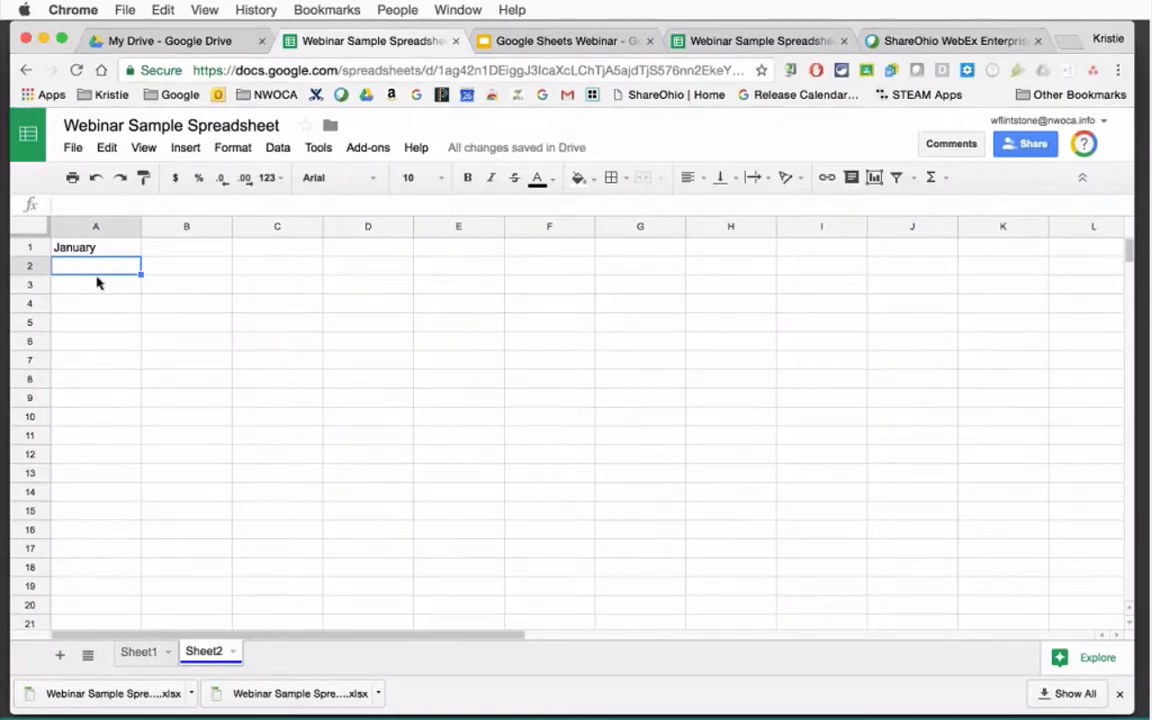
# Autofill the month names from January in A1 across to November in K1.
pyautogui.click(93, 250)
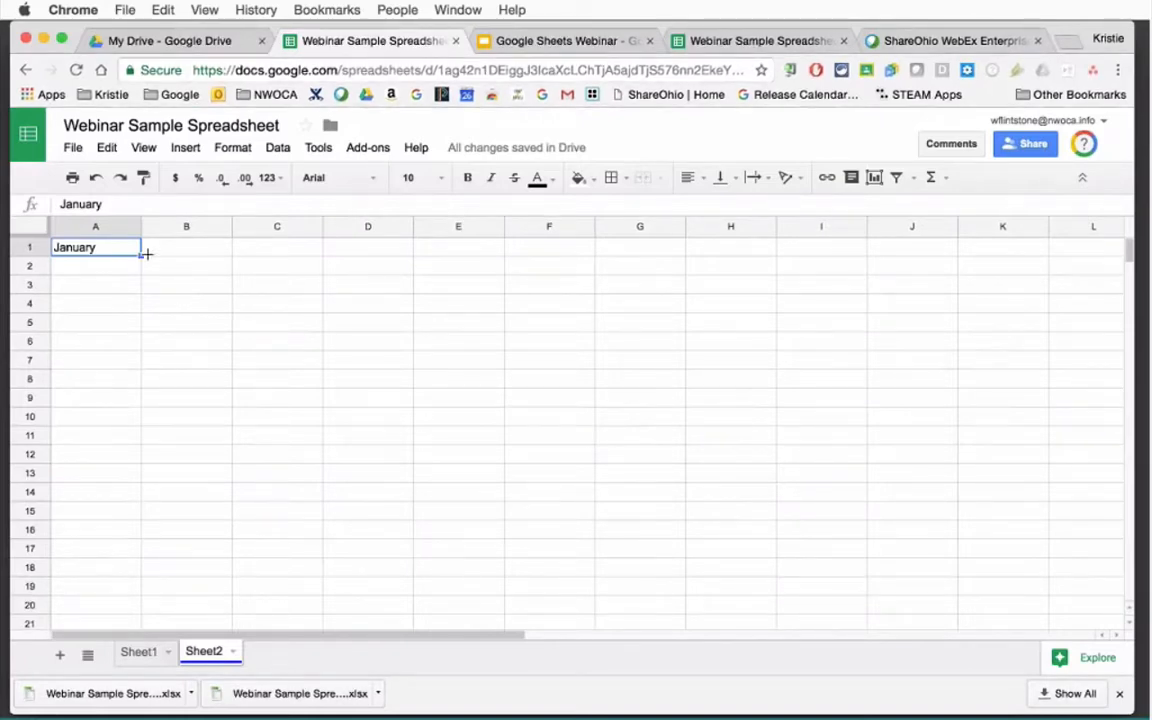
pyautogui.moveTo(146, 254); pyautogui.dragTo(959, 288)
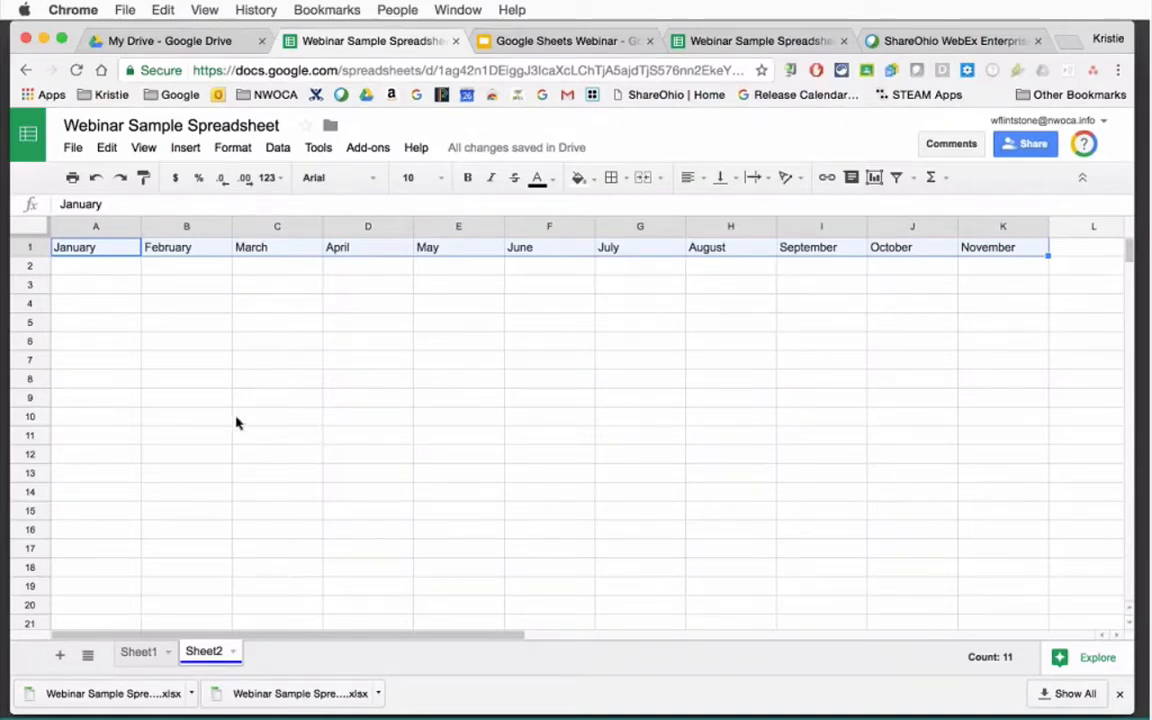
pyautogui.click(110, 362)
# Put Sunday in A7 and fill weekdays down column A to Thursday in A18.
pyautogui.write('S')
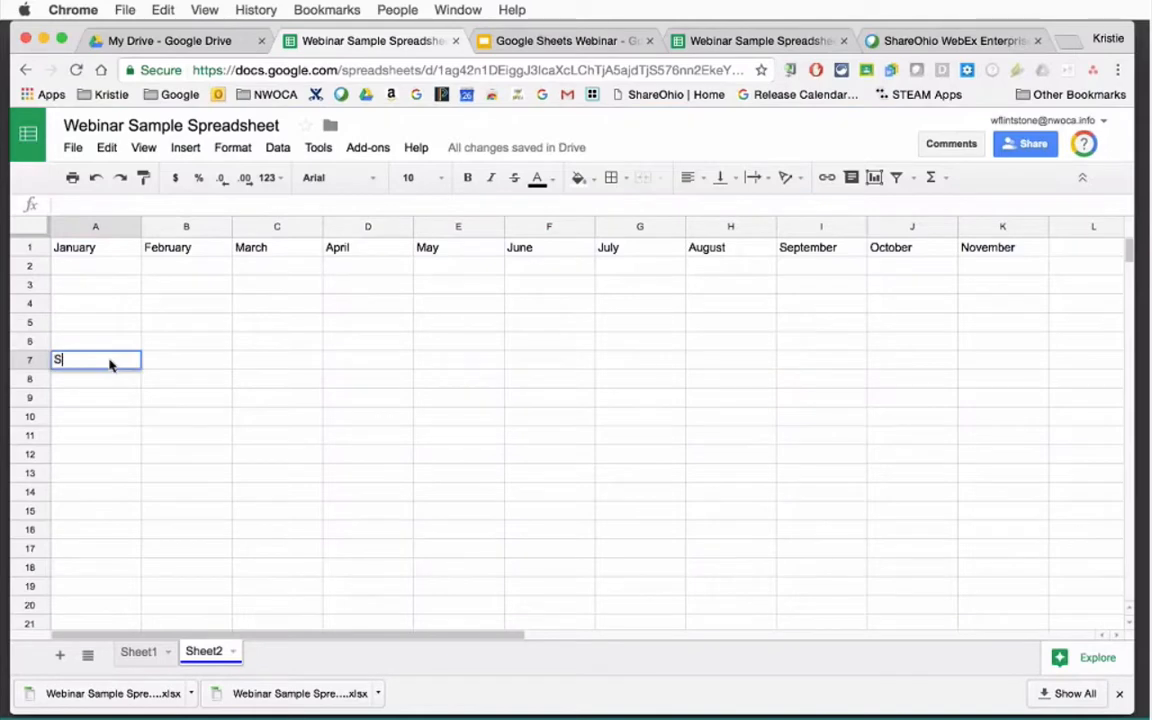
pyautogui.write('unday')
pyautogui.click(186, 415)
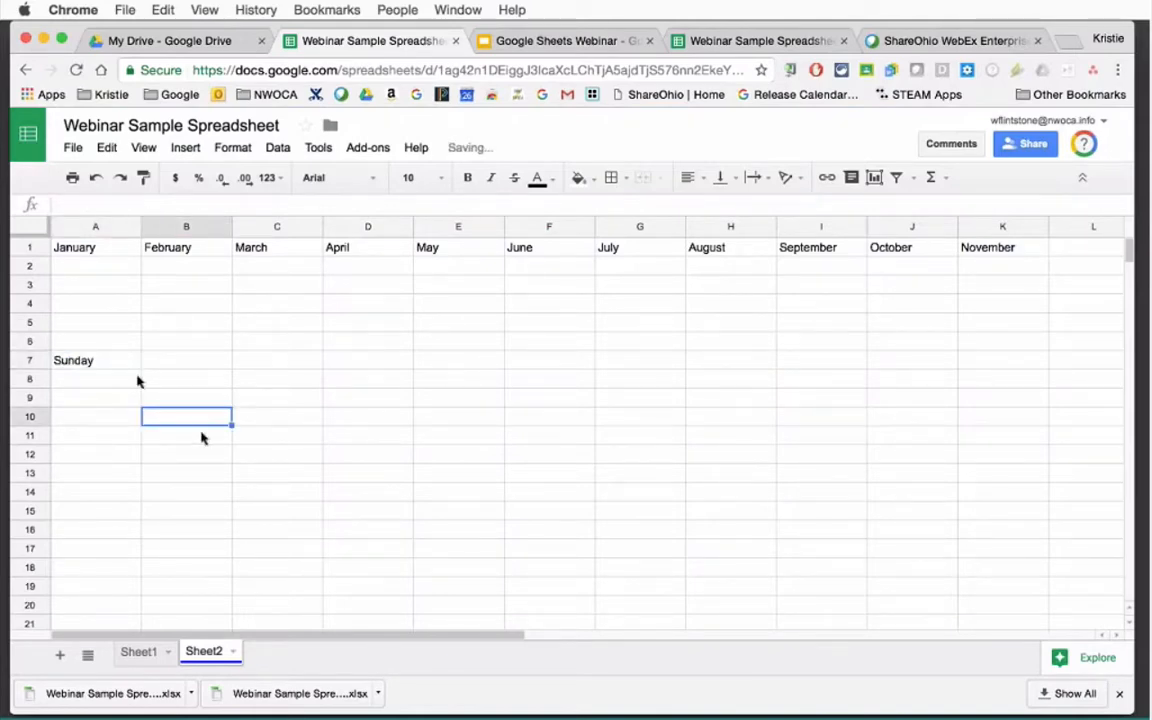
pyautogui.click(116, 360)
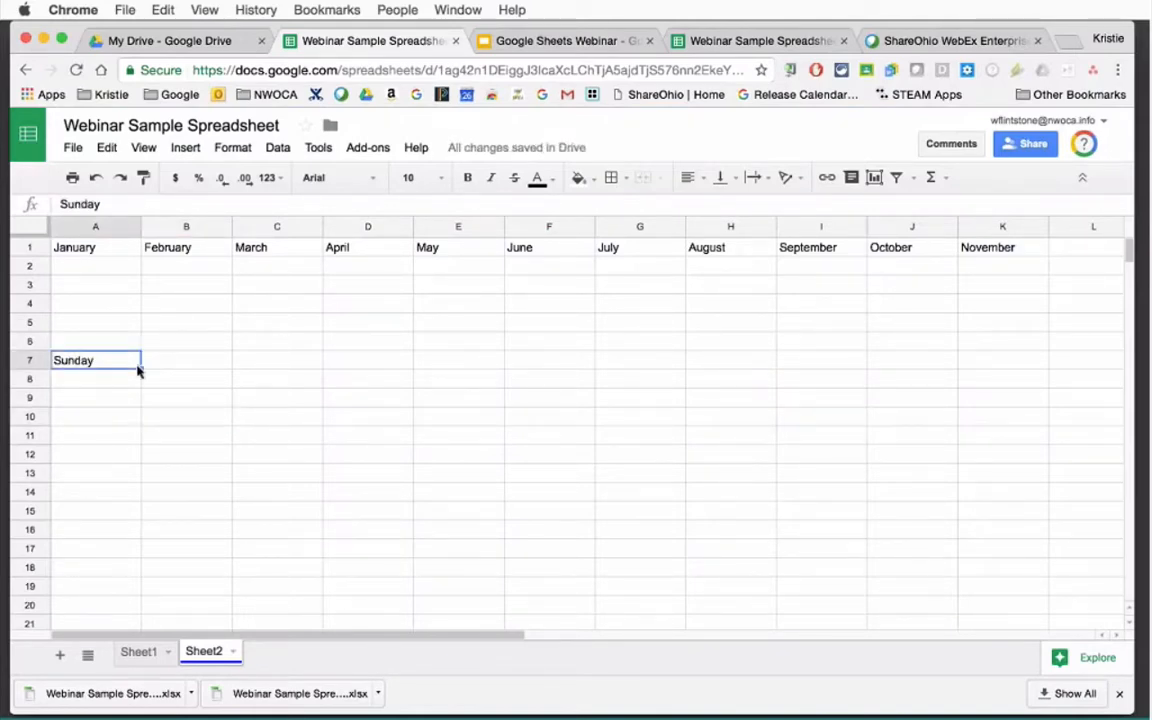
pyautogui.moveTo(123, 518); pyautogui.dragTo(249, 494)
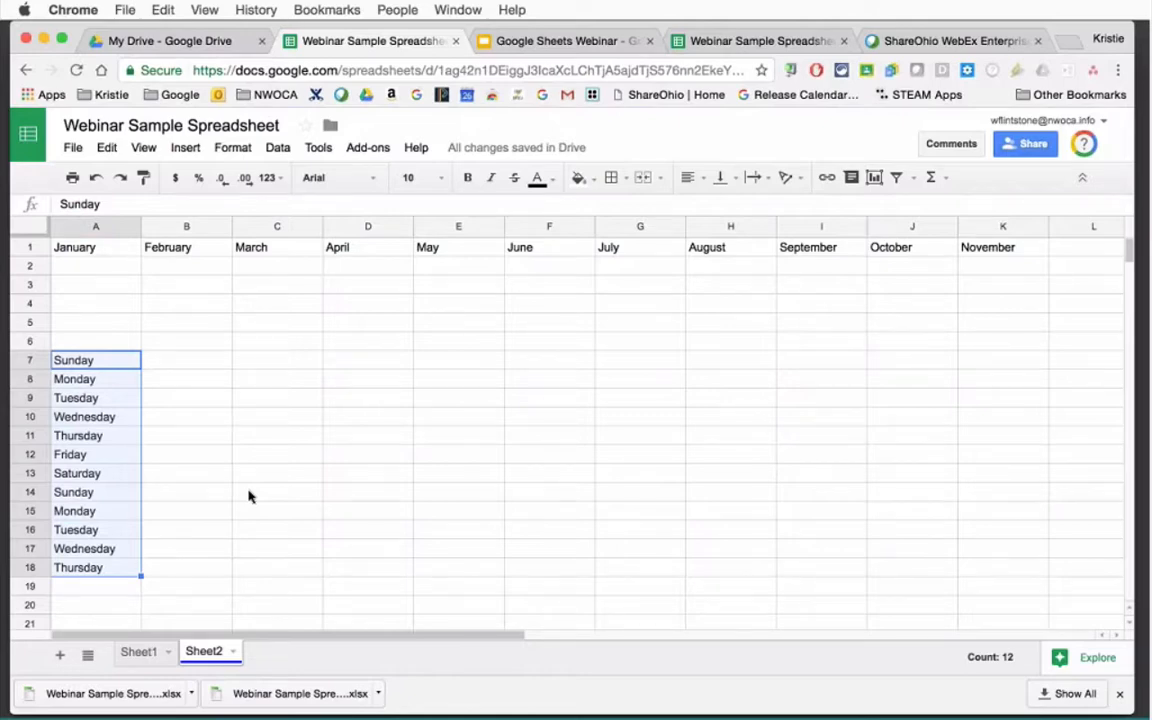
pyautogui.click(266, 440)
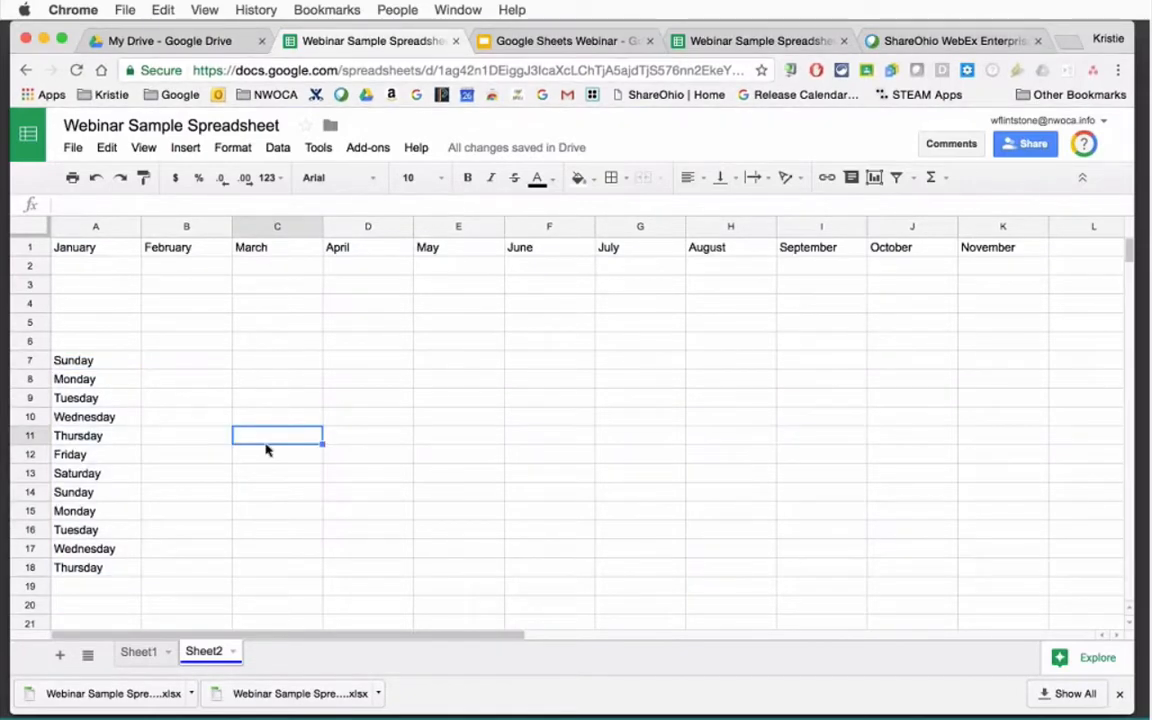
# Enter 20 and 21 in C11:D11 and extend the count to 25 in H11.
pyautogui.write('20')
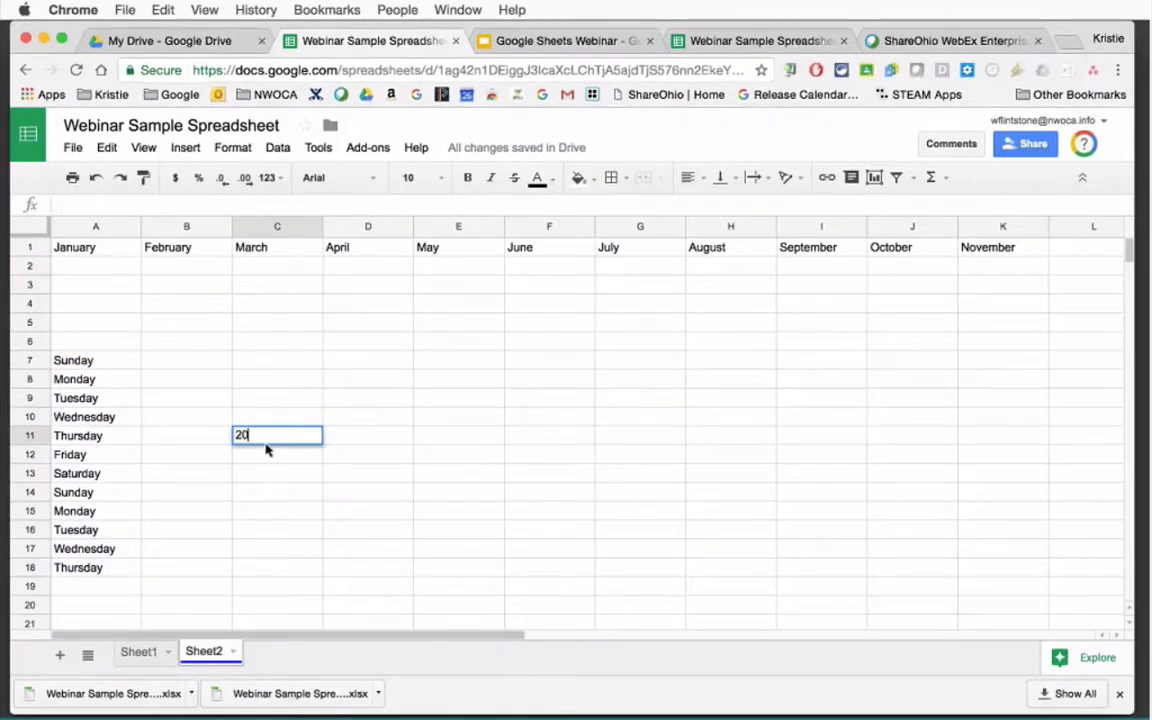
pyautogui.click(366, 434)
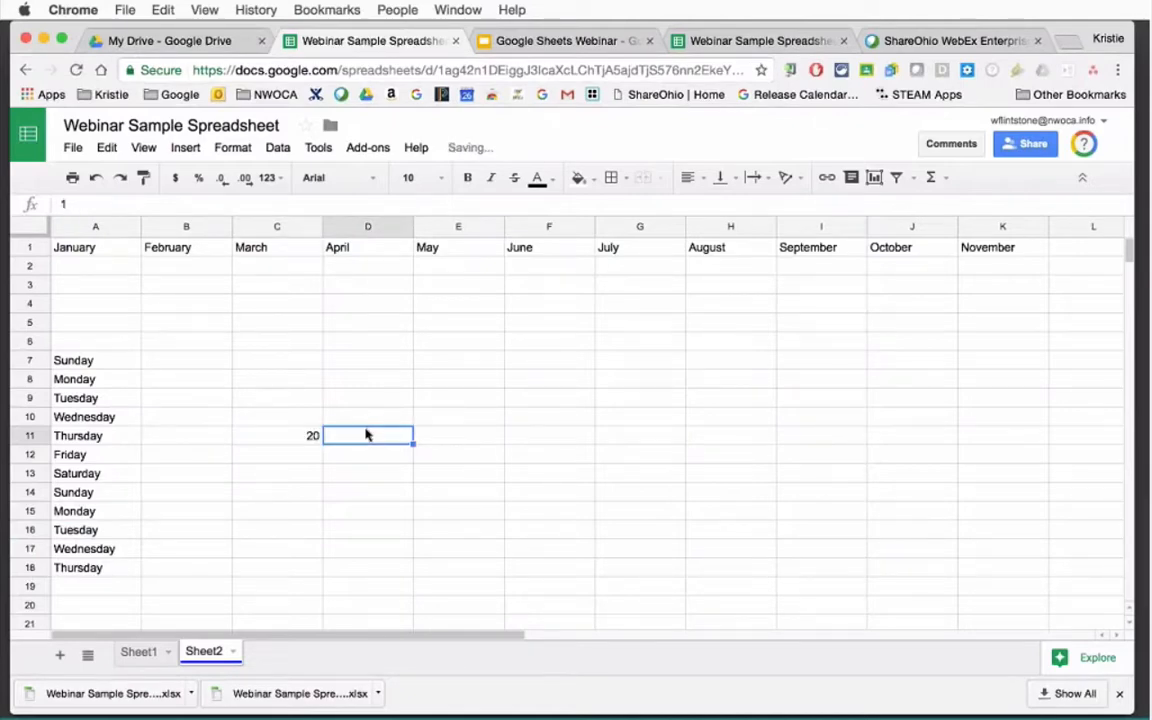
pyautogui.write('21')
pyautogui.click(395, 459)
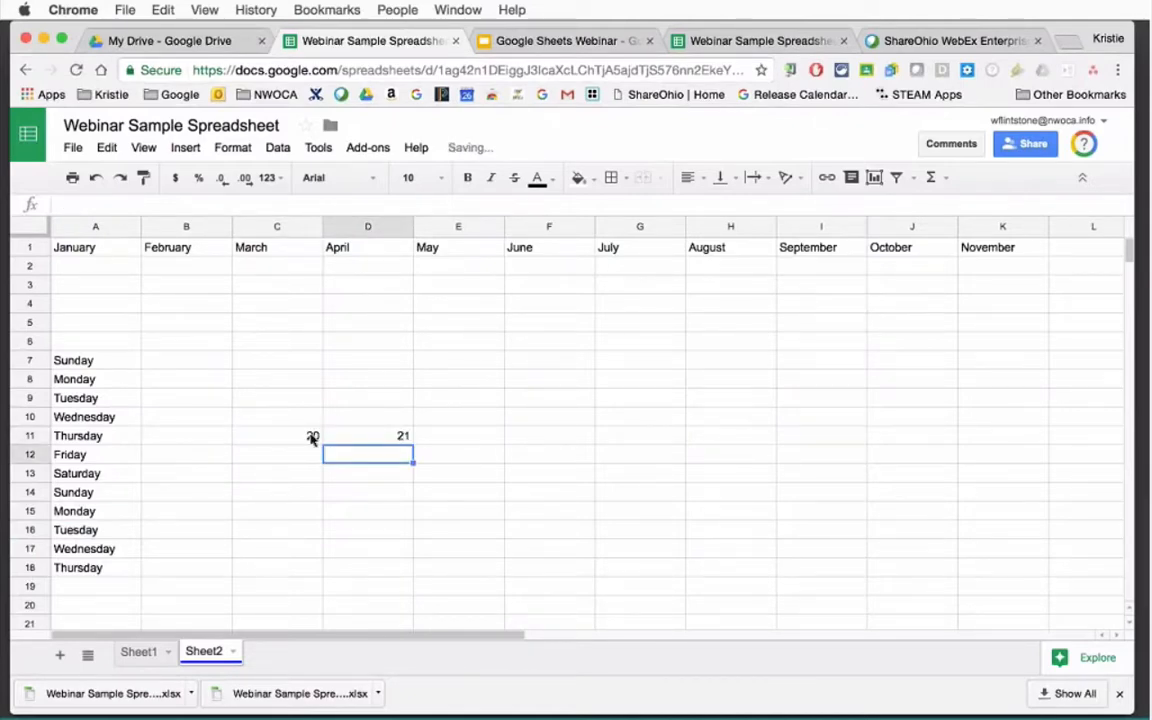
pyautogui.click(311, 437)
pyautogui.moveTo(362, 436); pyautogui.dragTo(411, 444)
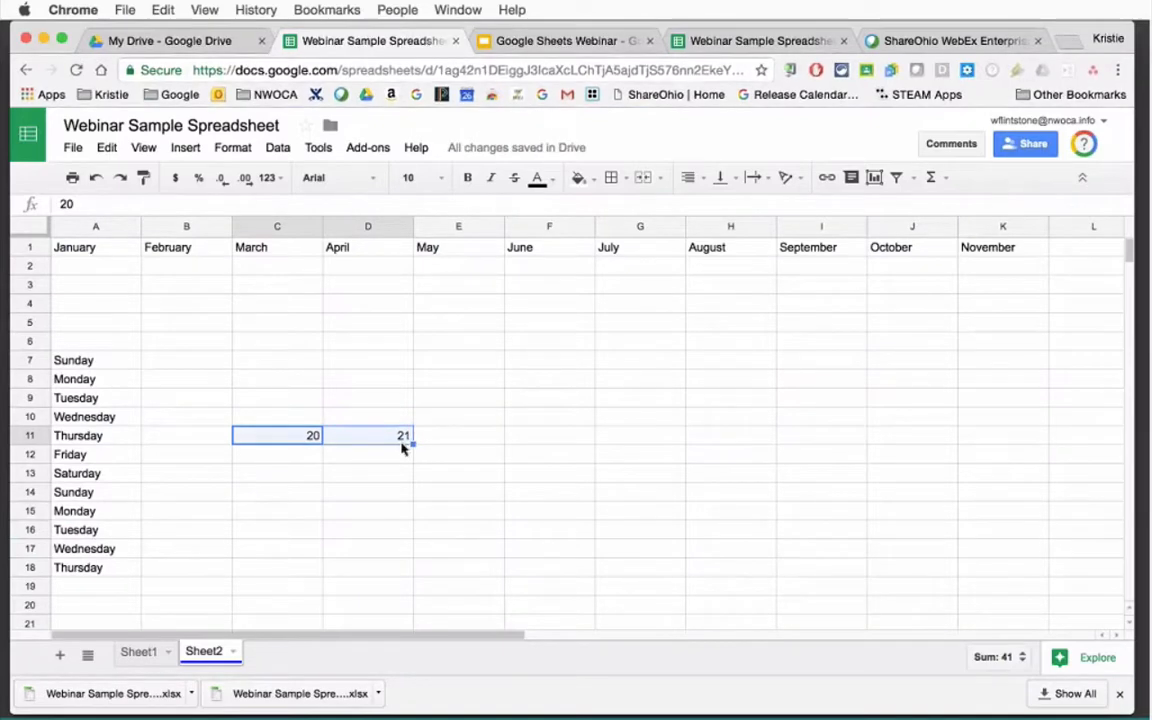
pyautogui.moveTo(411, 443); pyautogui.dragTo(728, 478)
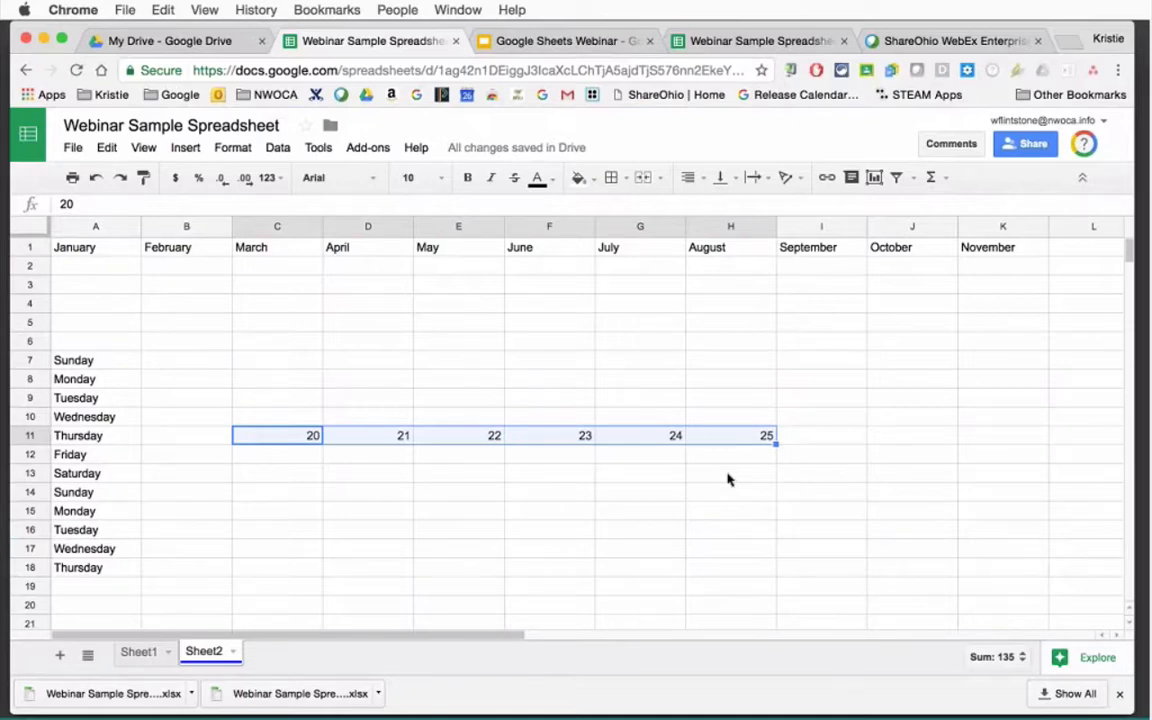
pyautogui.click(404, 502)
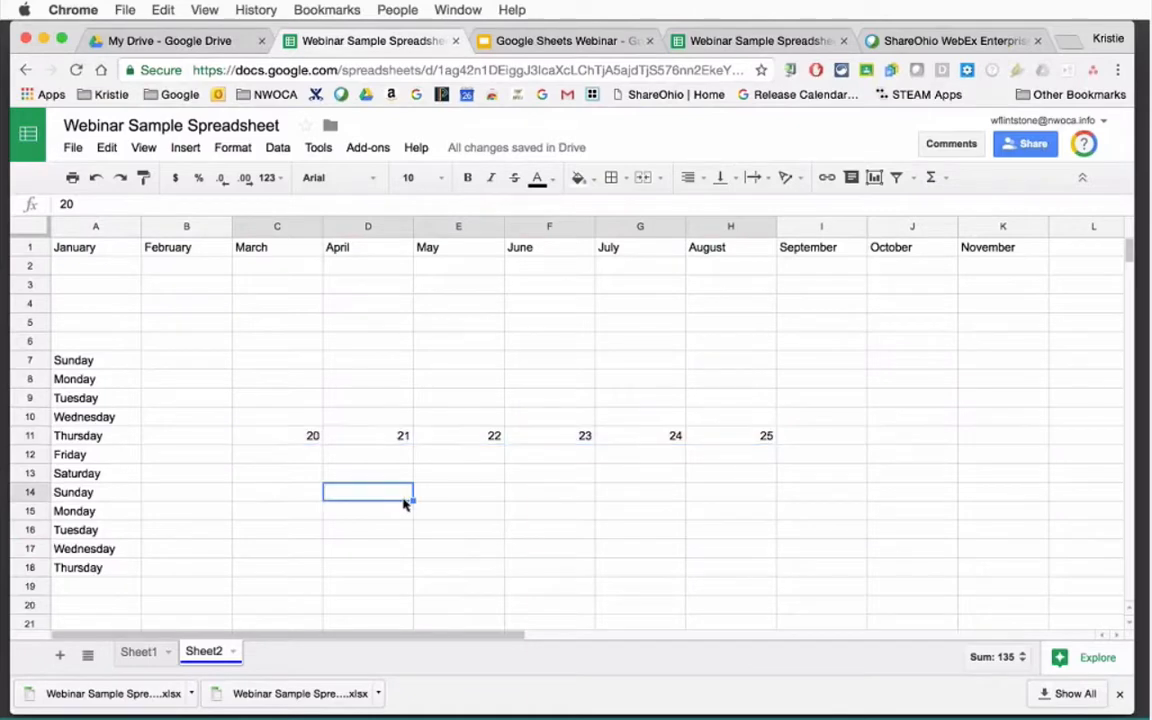
# Enter 20 in D14 and copy that same value across to I14.
pyautogui.write('20')
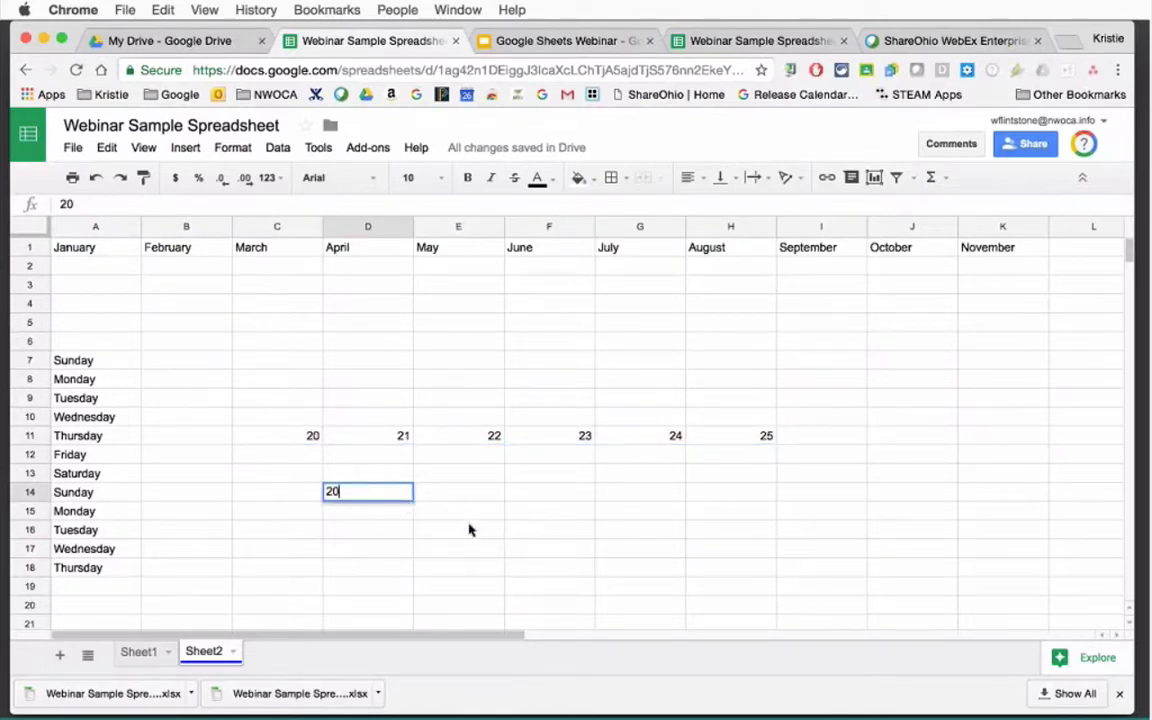
pyautogui.click(468, 529)
pyautogui.click(402, 495)
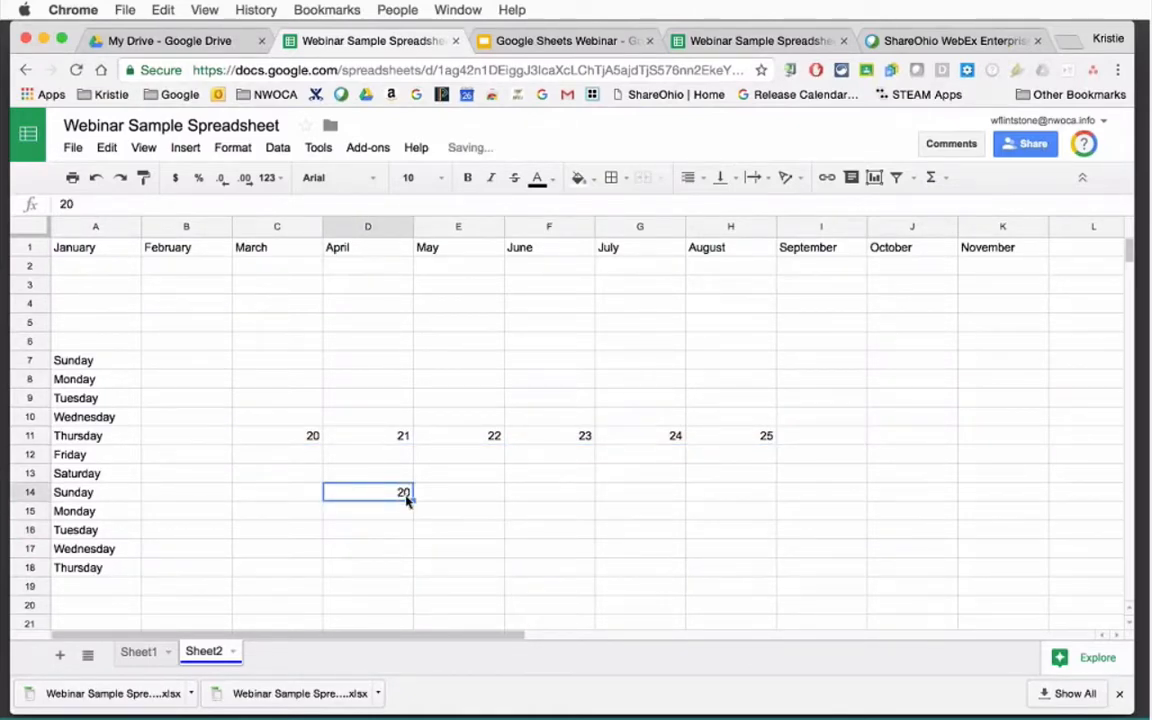
pyautogui.moveTo(409, 500); pyautogui.dragTo(859, 509)
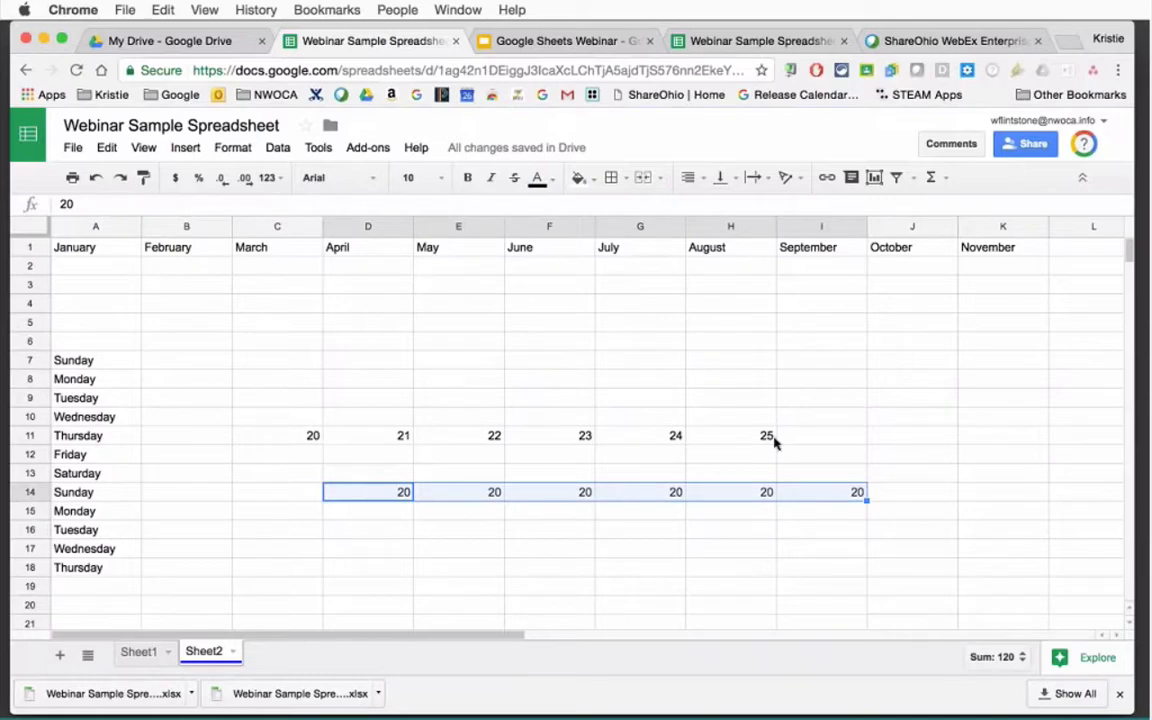
# Enter Mike, Sarah and Kelly after Jan along row 18, ending in I18.
pyautogui.click(510, 568)
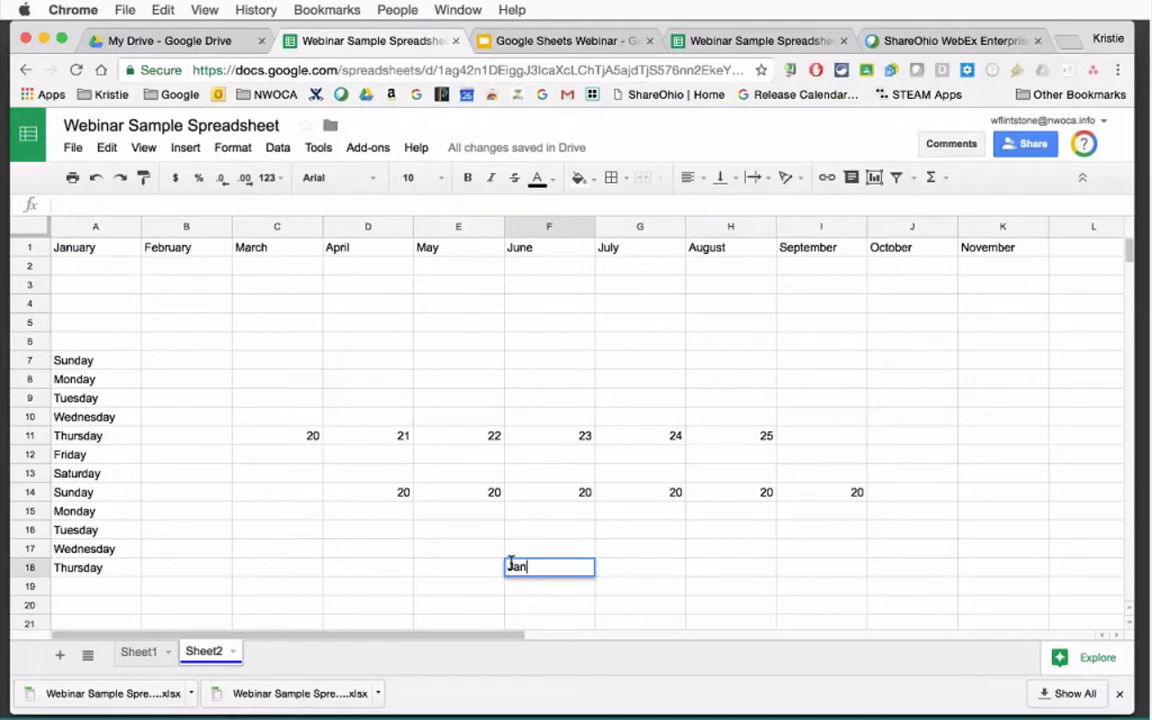
pyautogui.press('Tab')
pyautogui.write('M')
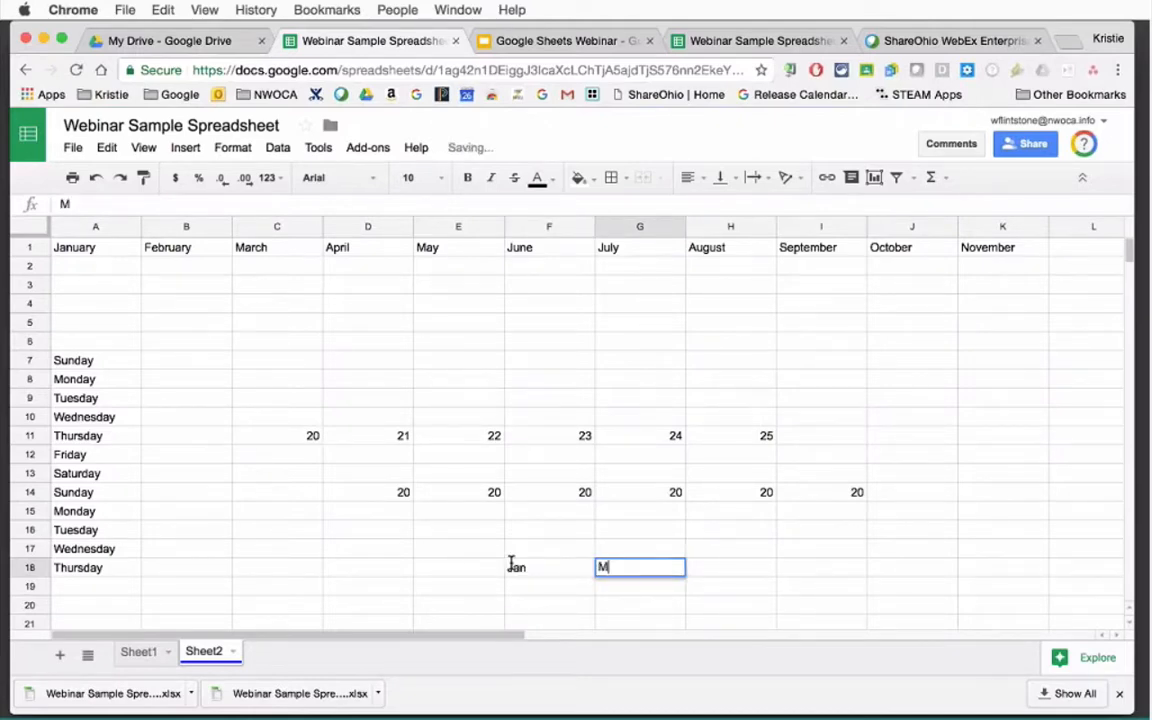
pyautogui.write('ike')
pyautogui.press('Tab')
pyautogui.write('S')
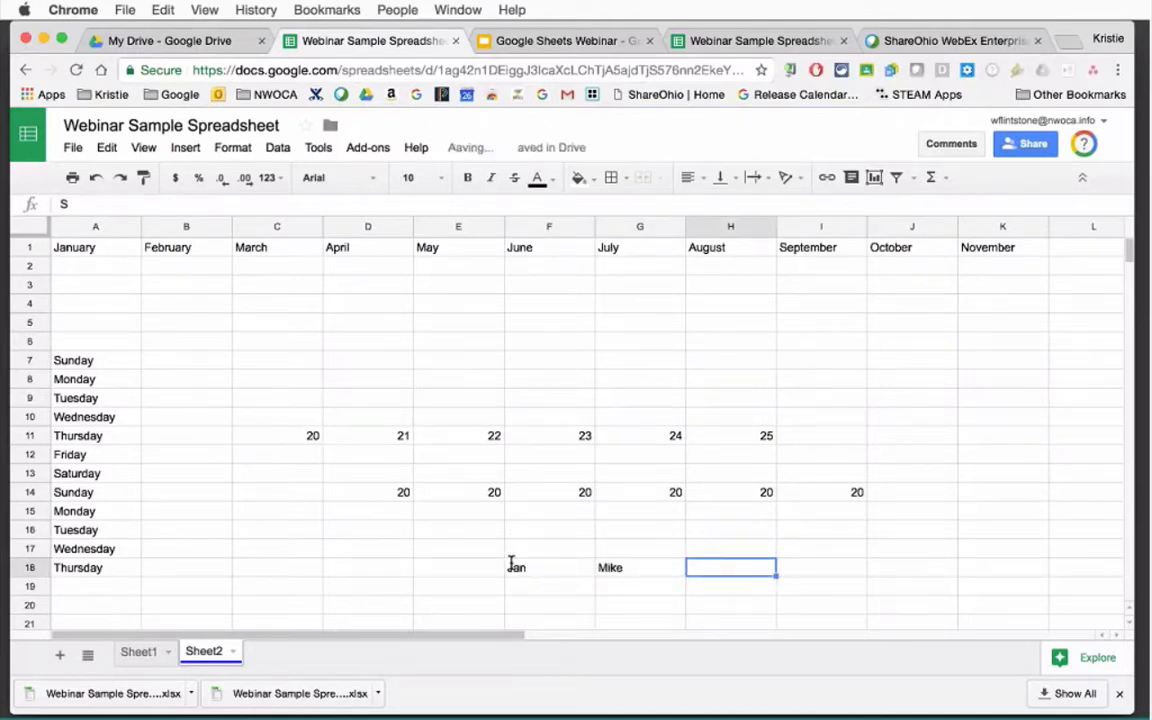
pyautogui.write('arah')
pyautogui.press('Tab')
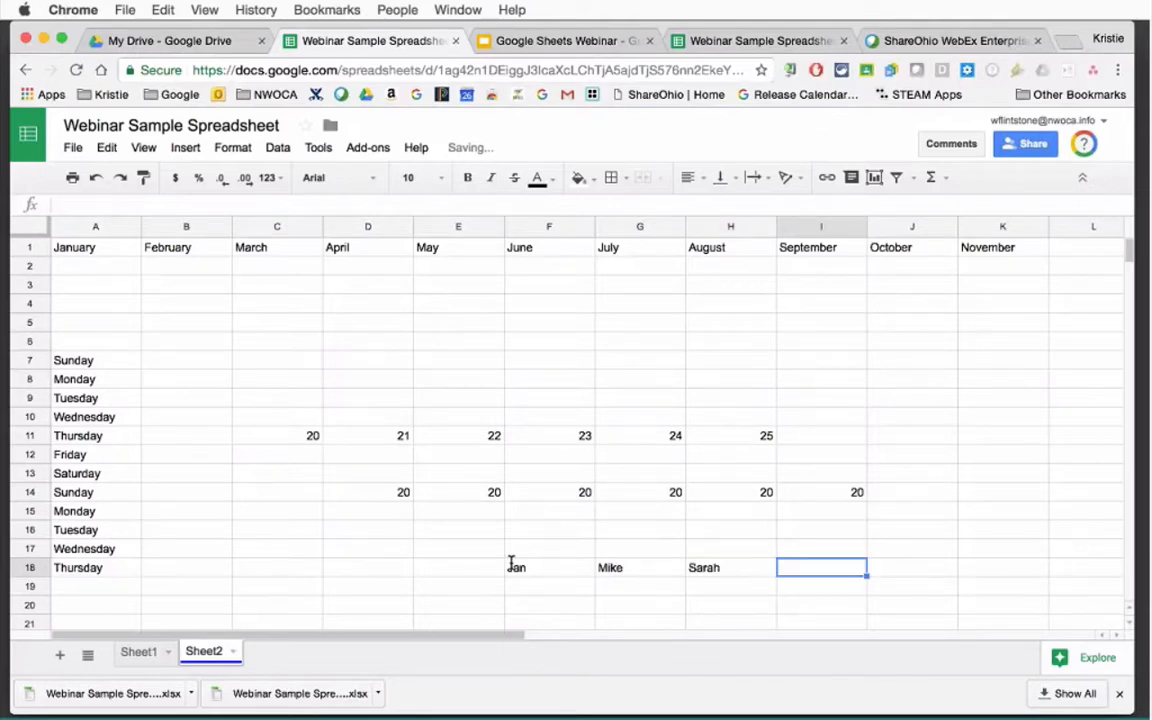
pyautogui.write('Kelly')
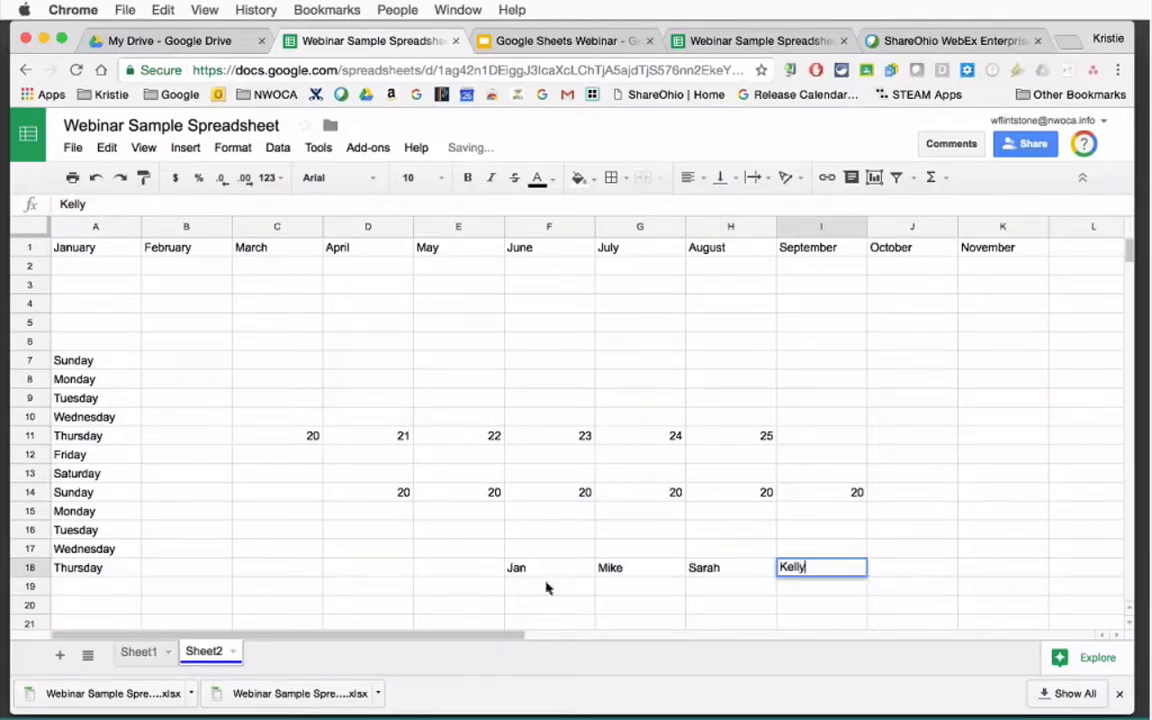
pyautogui.press('Return')
# Autofill the F18:I18 pattern along row 18 so months advance Jan, Feb, Mar.
pyautogui.click(545, 569)
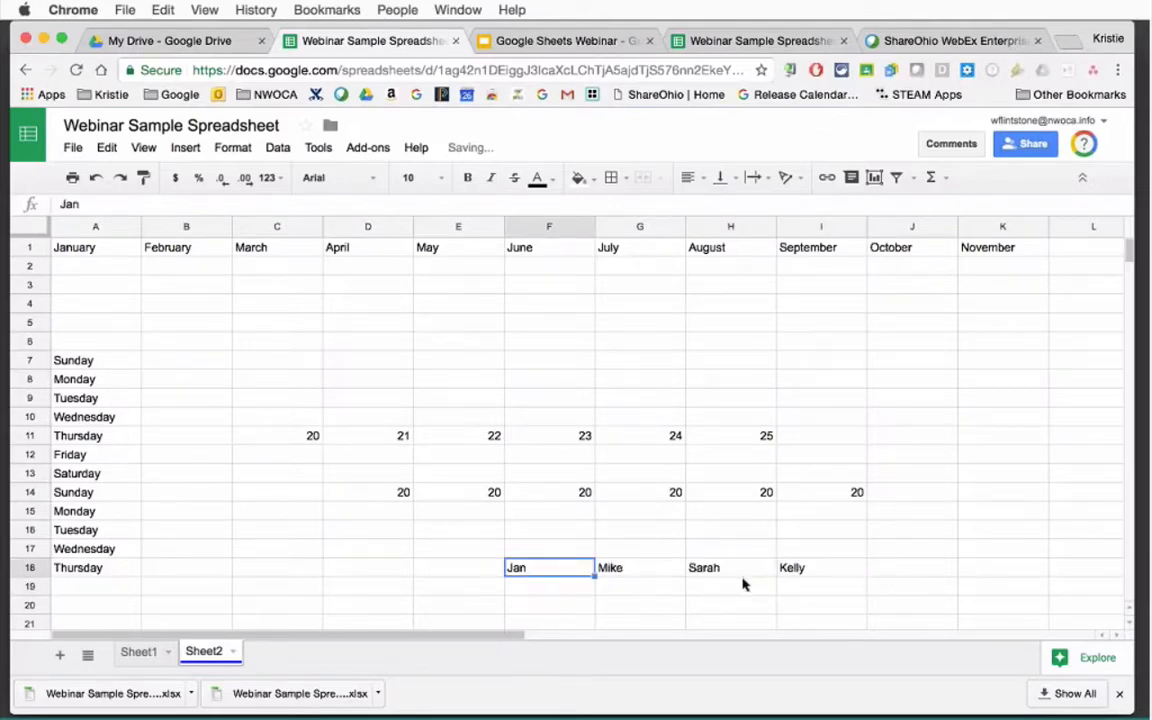
pyautogui.moveTo(570, 576); pyautogui.dragTo(815, 568)
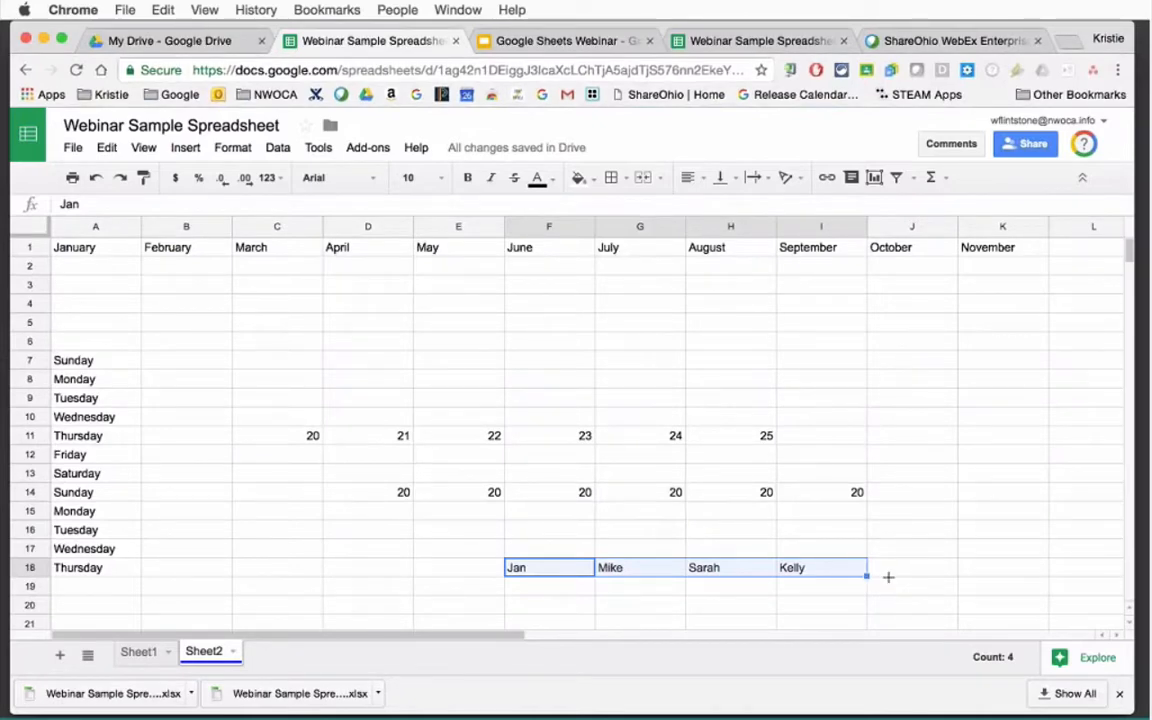
pyautogui.moveTo(888, 577); pyautogui.dragTo(1138, 577)
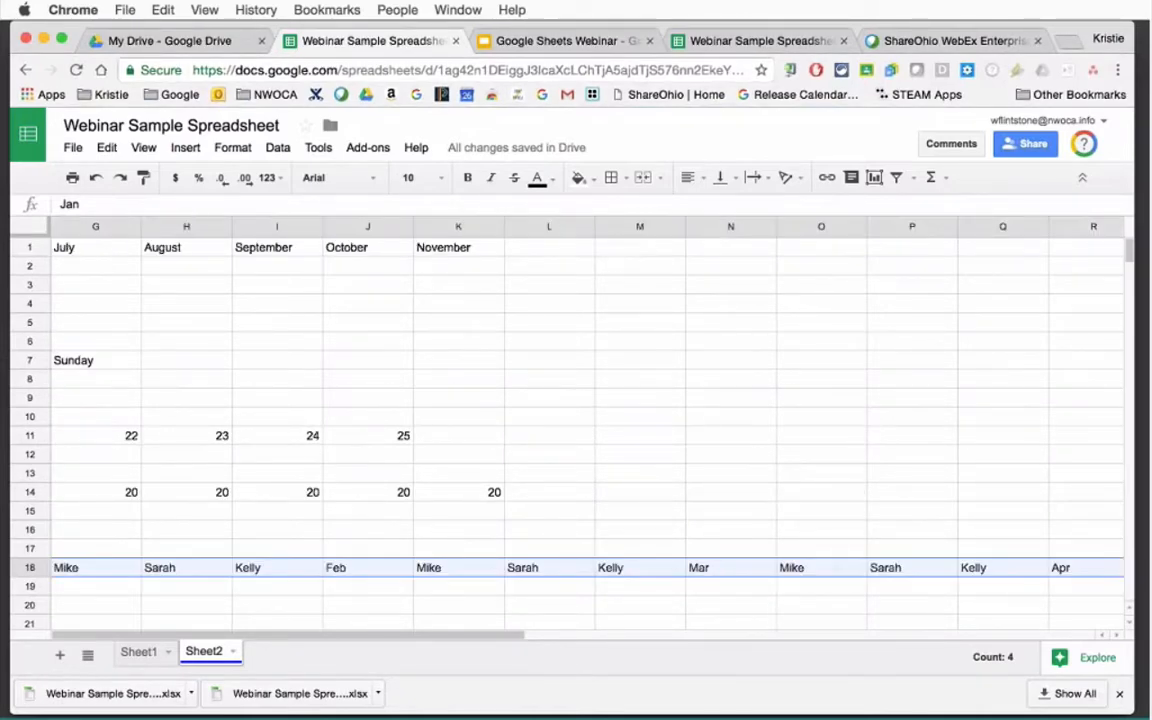
pyautogui.moveTo(463, 636); pyautogui.dragTo(345, 637)
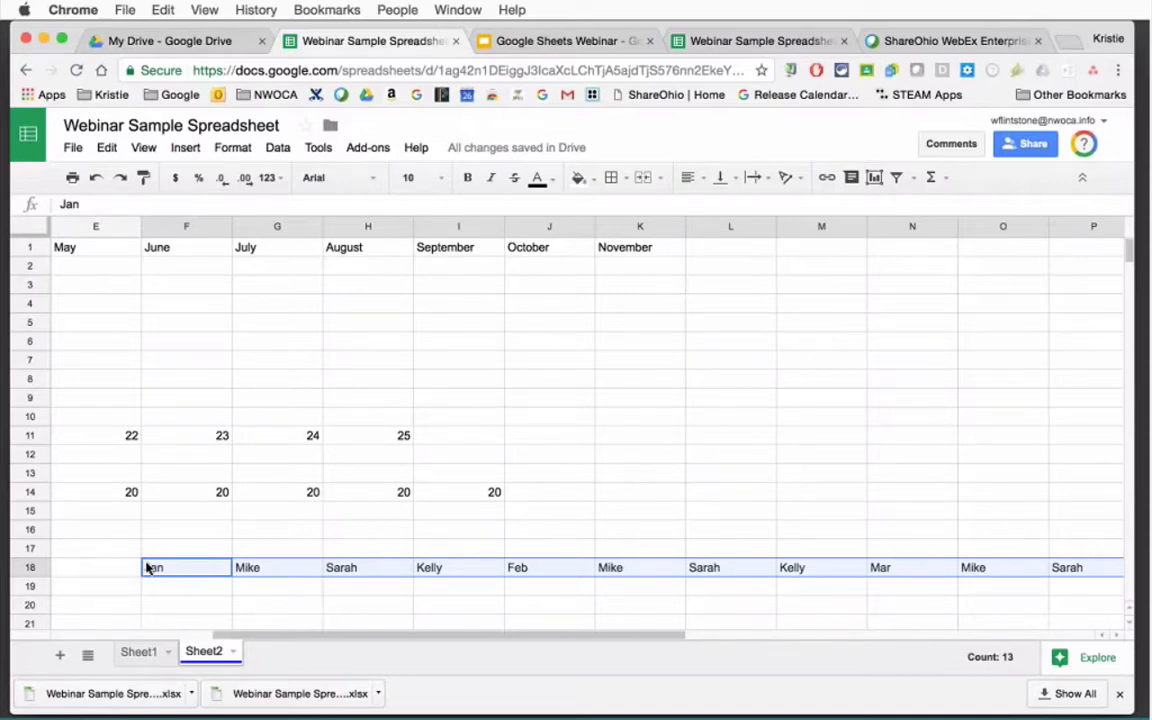
# Return to Sheet1 to view the Parent Info table of four parents.
pyautogui.click(1143, 684)
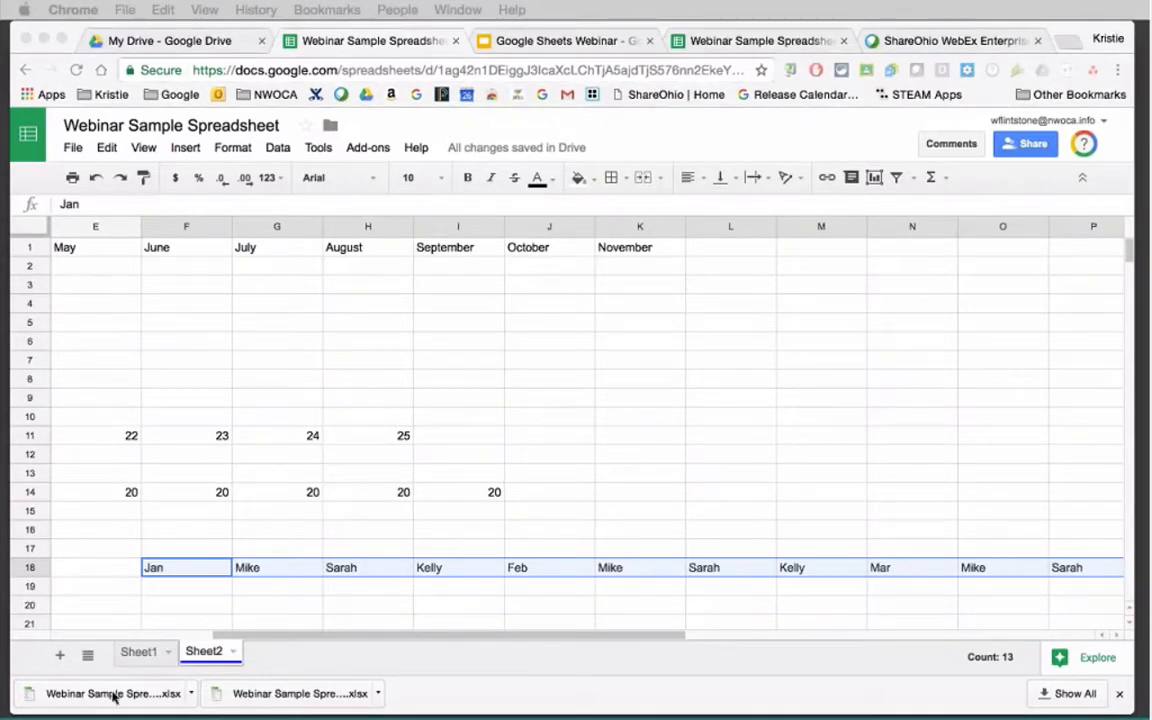
pyautogui.click(137, 652)
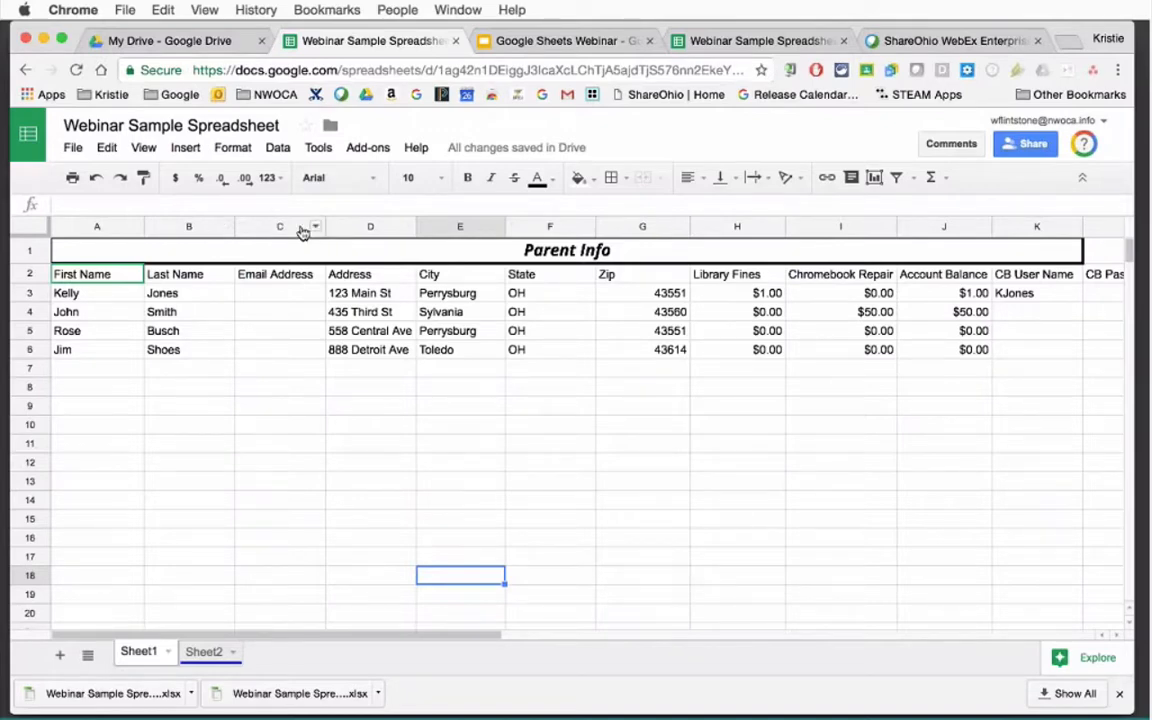
pyautogui.click(226, 229)
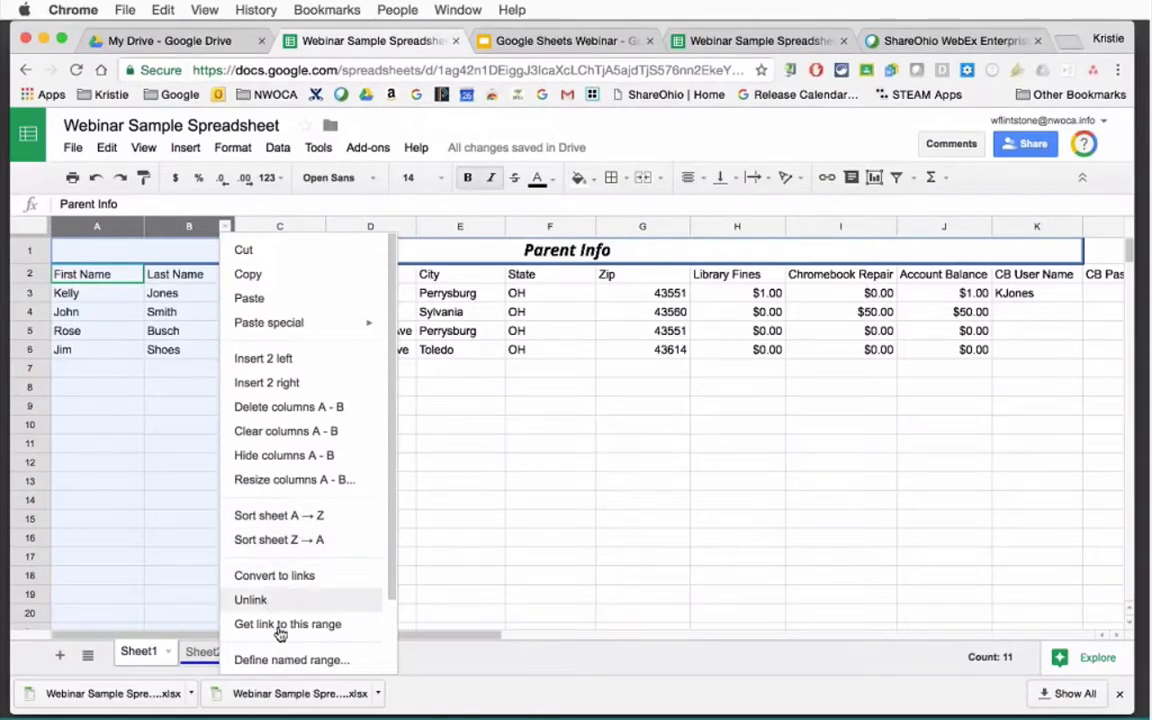
pyautogui.click(455, 452)
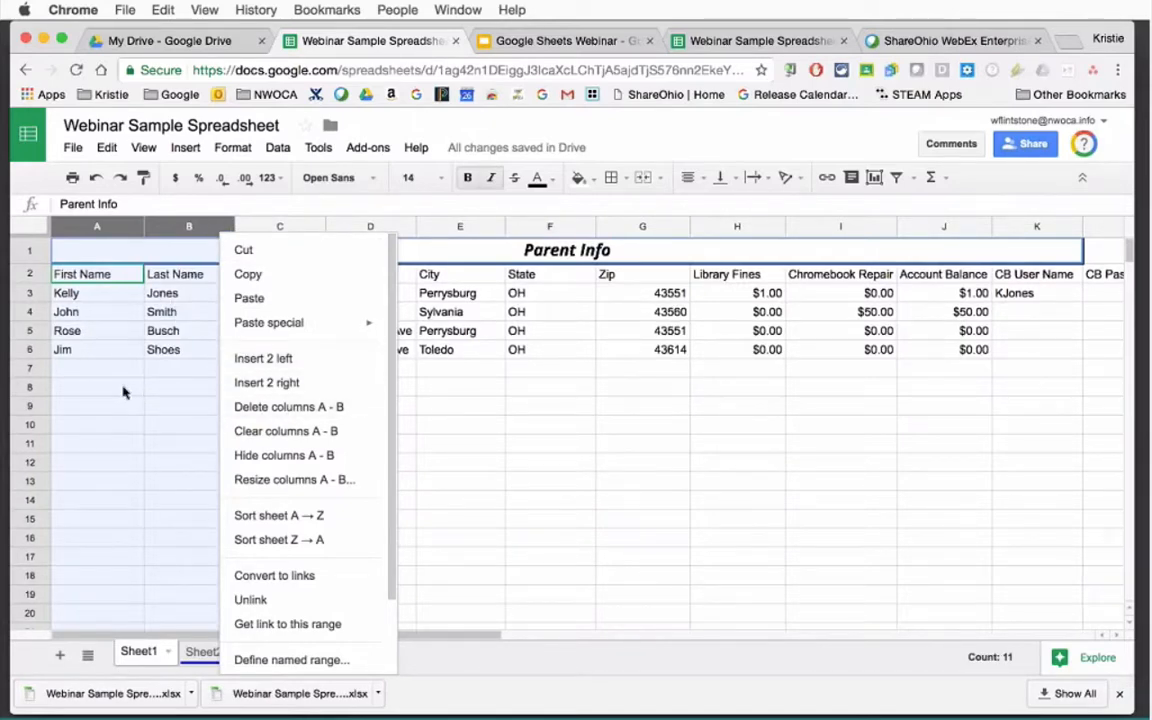
pyautogui.click(277, 516)
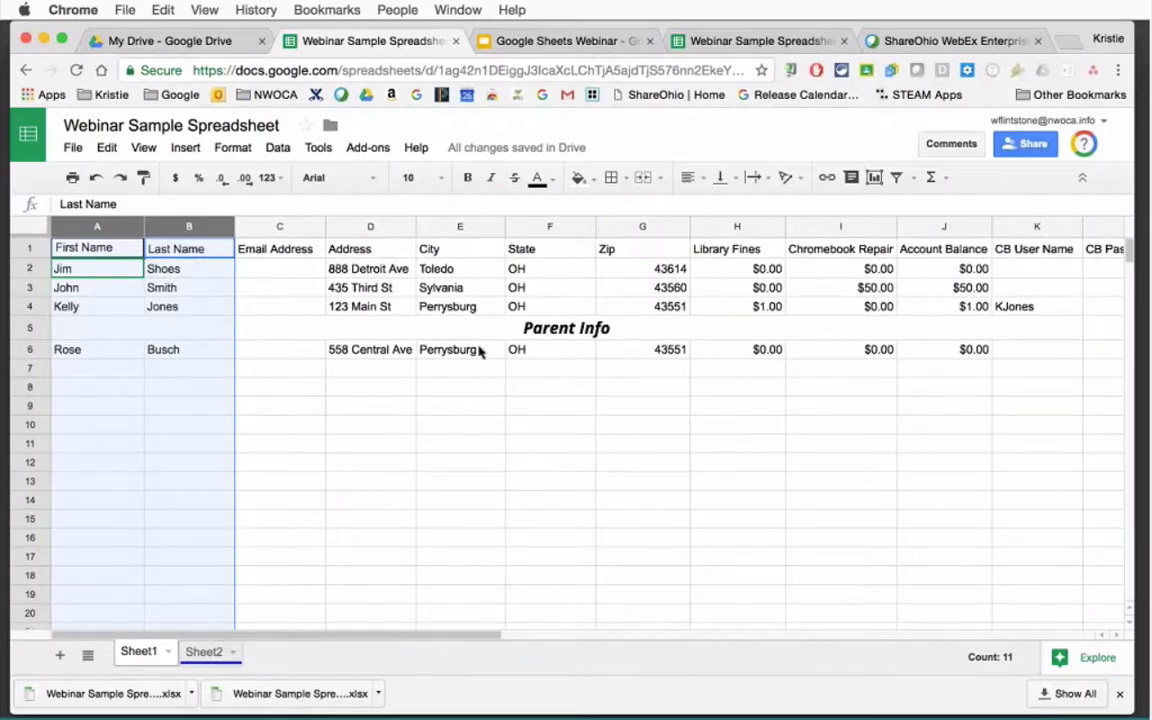
pyautogui.click(95, 178)
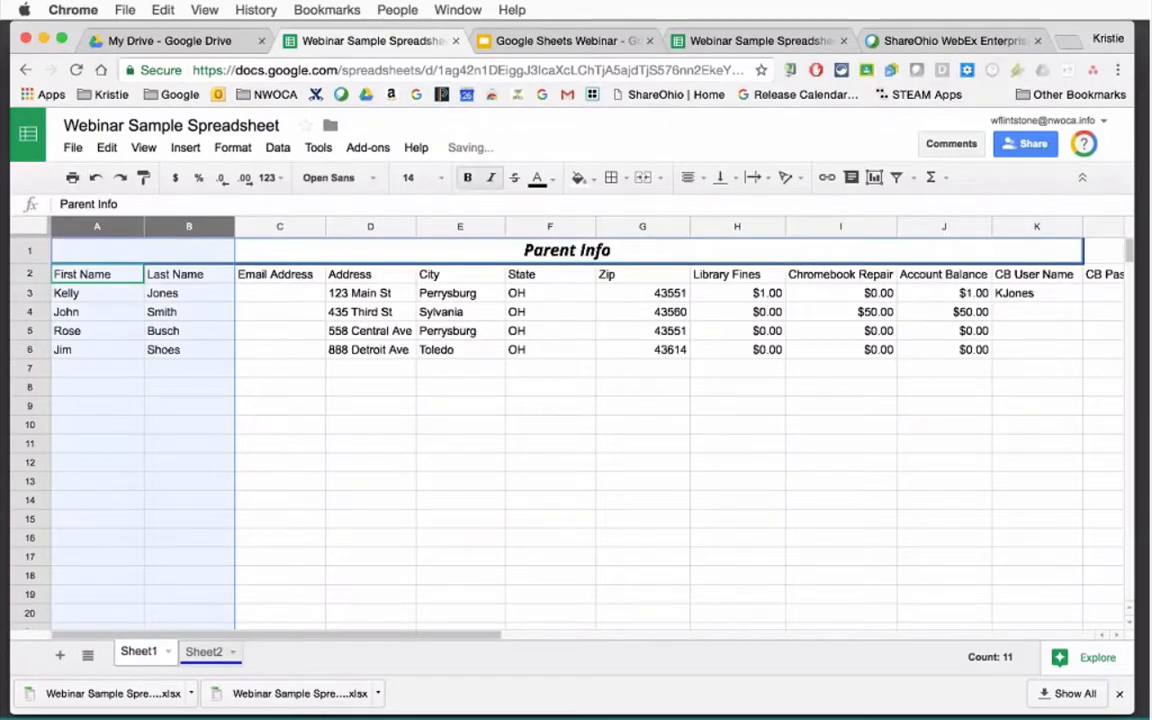
# Sort A2:L6 A→Z by Last Name, treating the first row as headers.
pyautogui.click(108, 274)
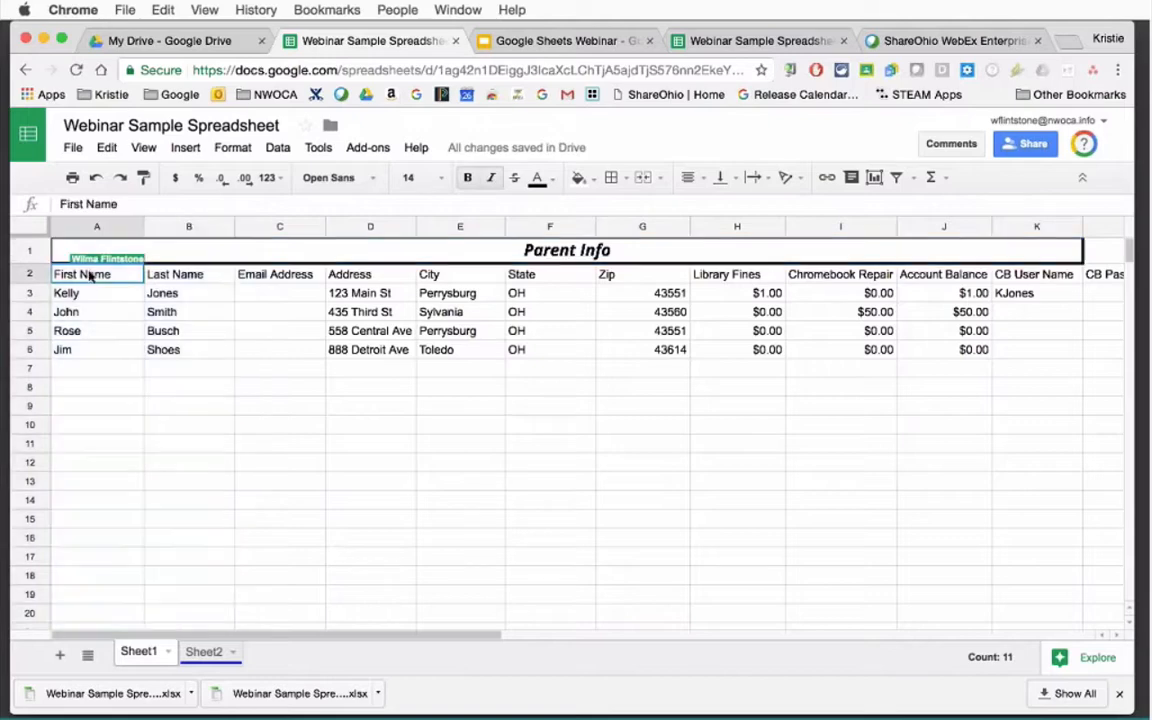
pyautogui.moveTo(114, 280); pyautogui.dragTo(960, 365)
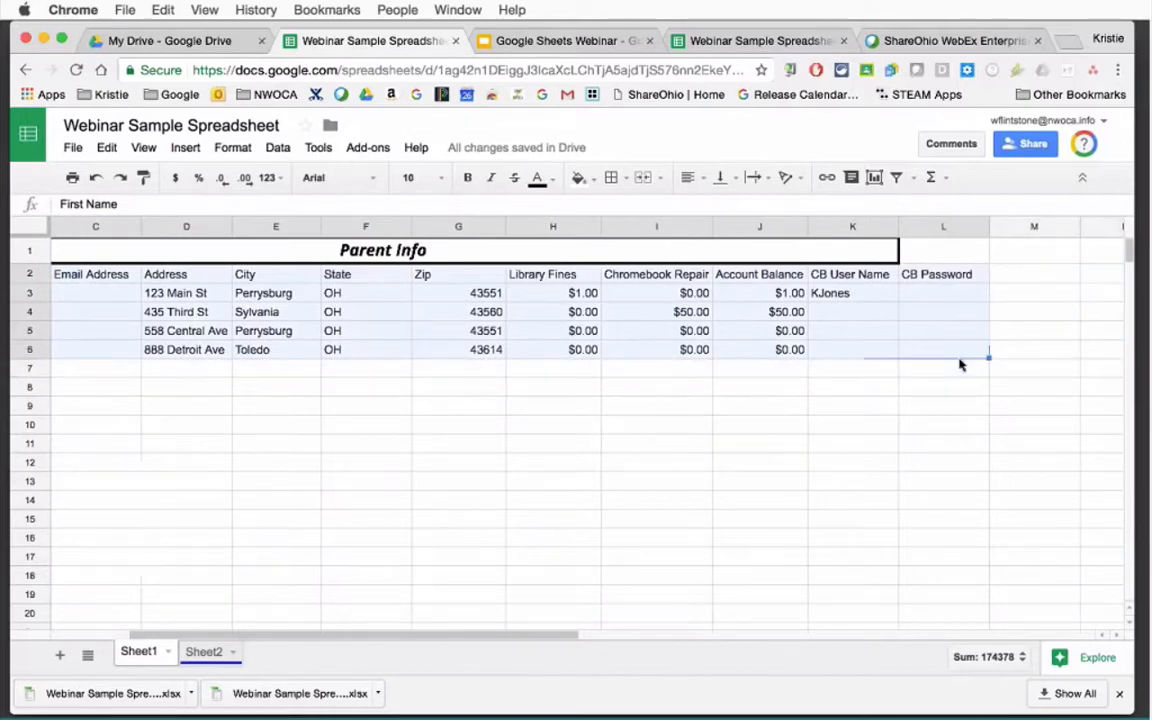
pyautogui.click(277, 149)
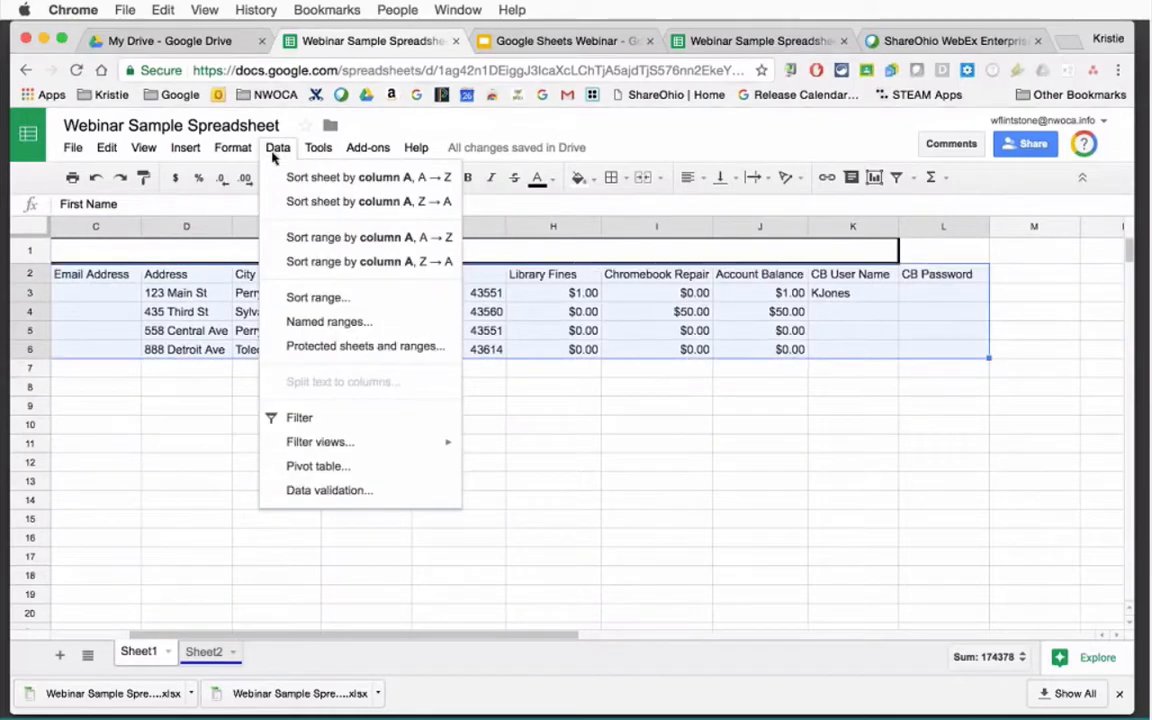
pyautogui.click(330, 300)
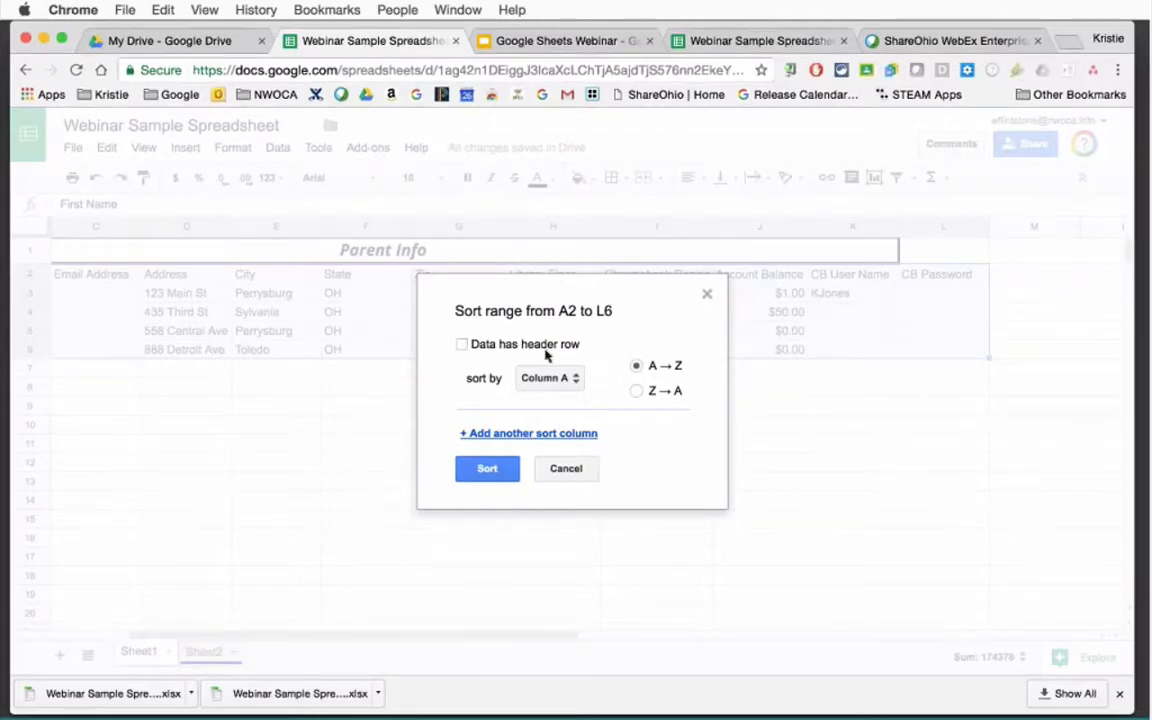
pyautogui.click(463, 345)
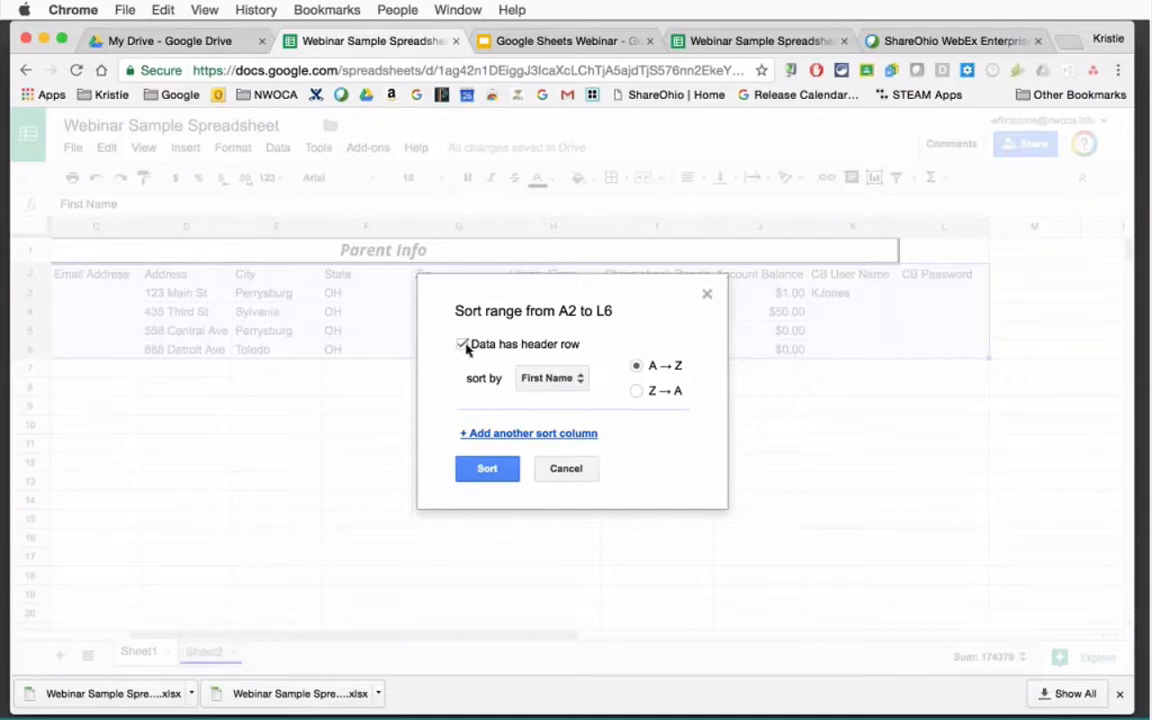
pyautogui.click(566, 378)
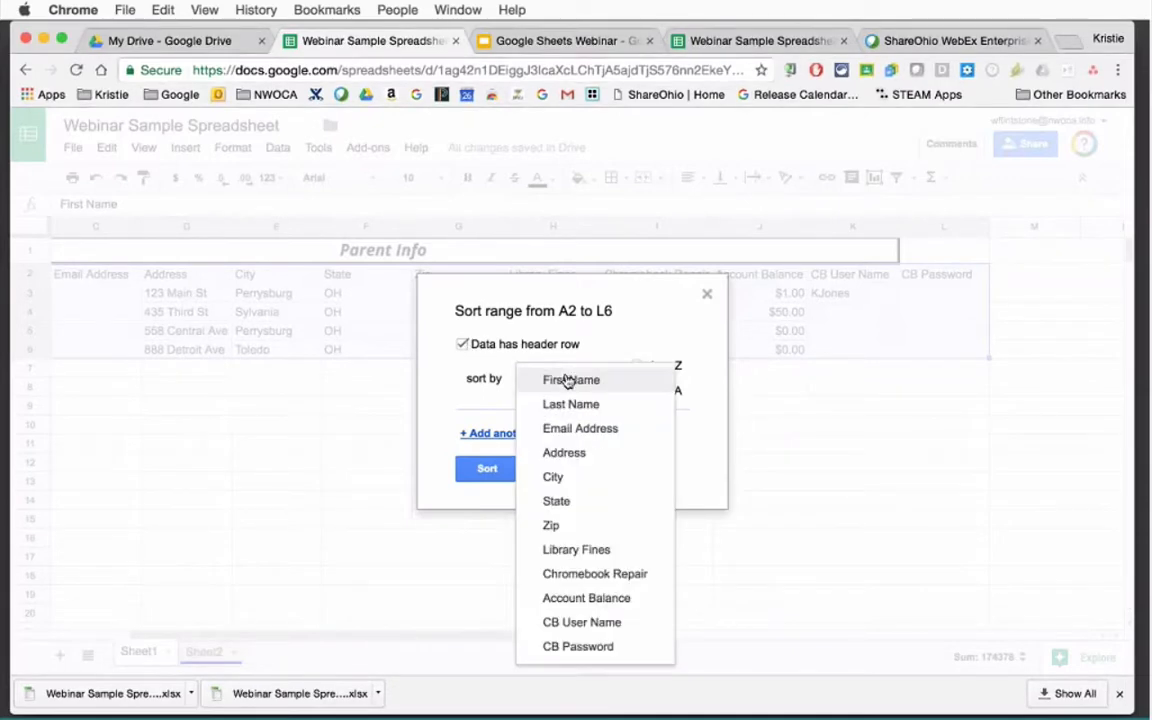
pyautogui.click(586, 408)
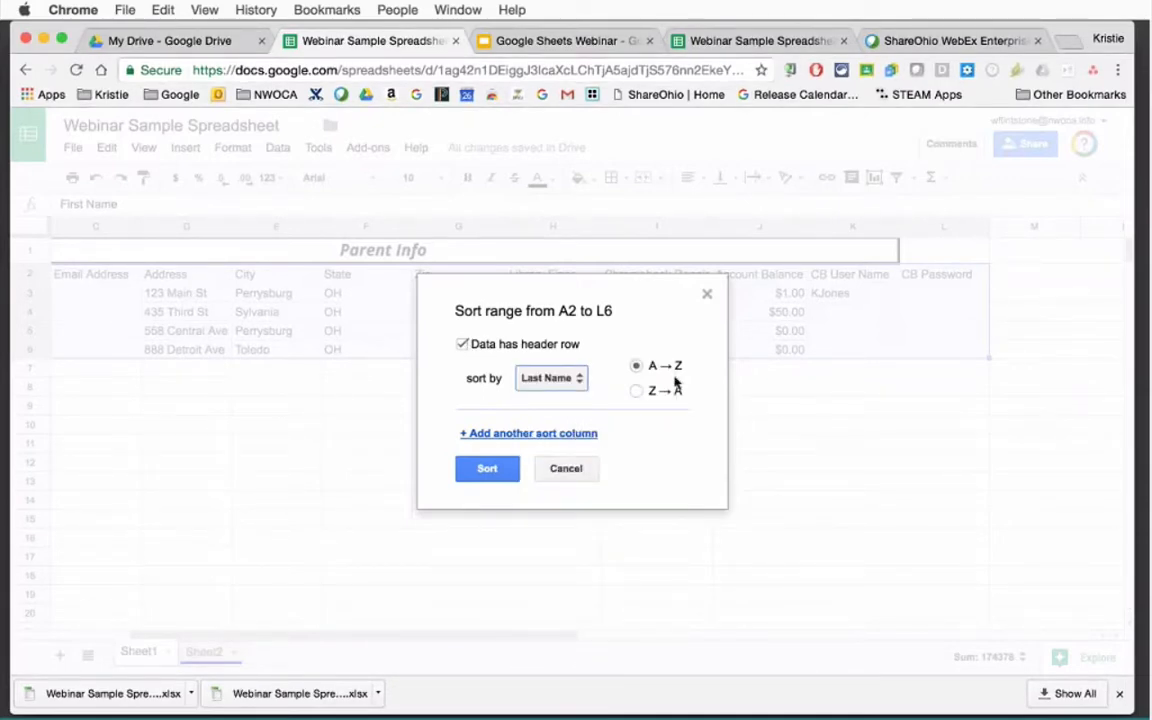
pyautogui.click(489, 469)
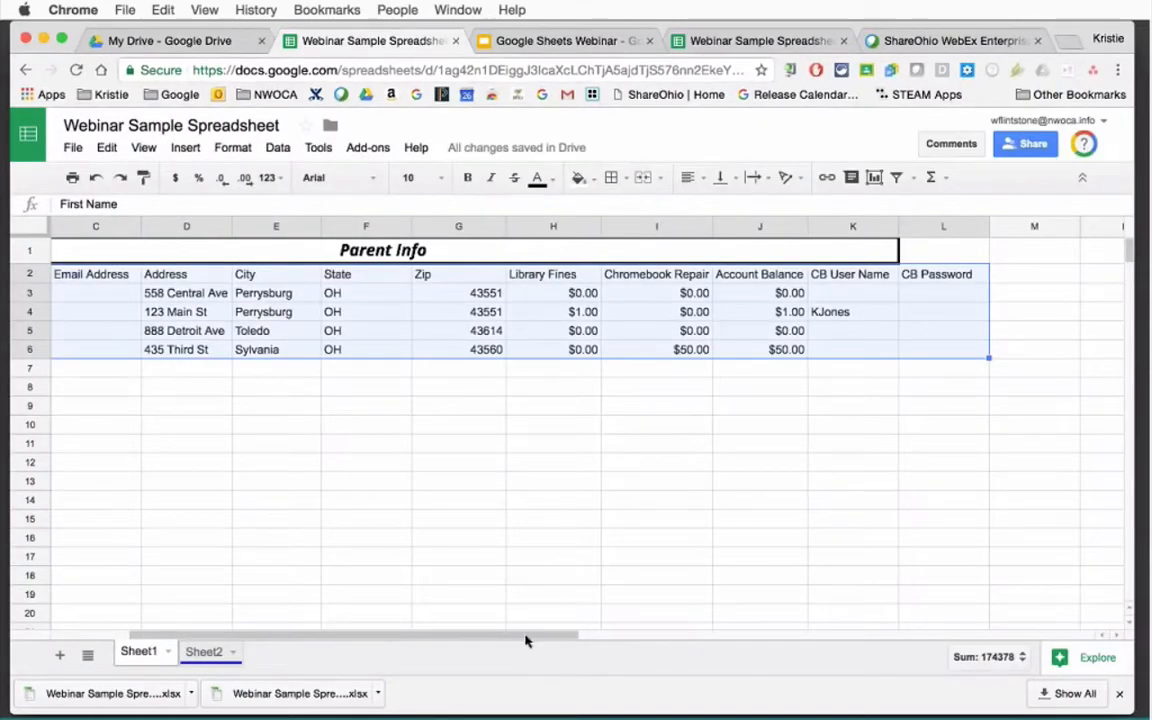
pyautogui.moveTo(527, 636); pyautogui.dragTo(447, 636)
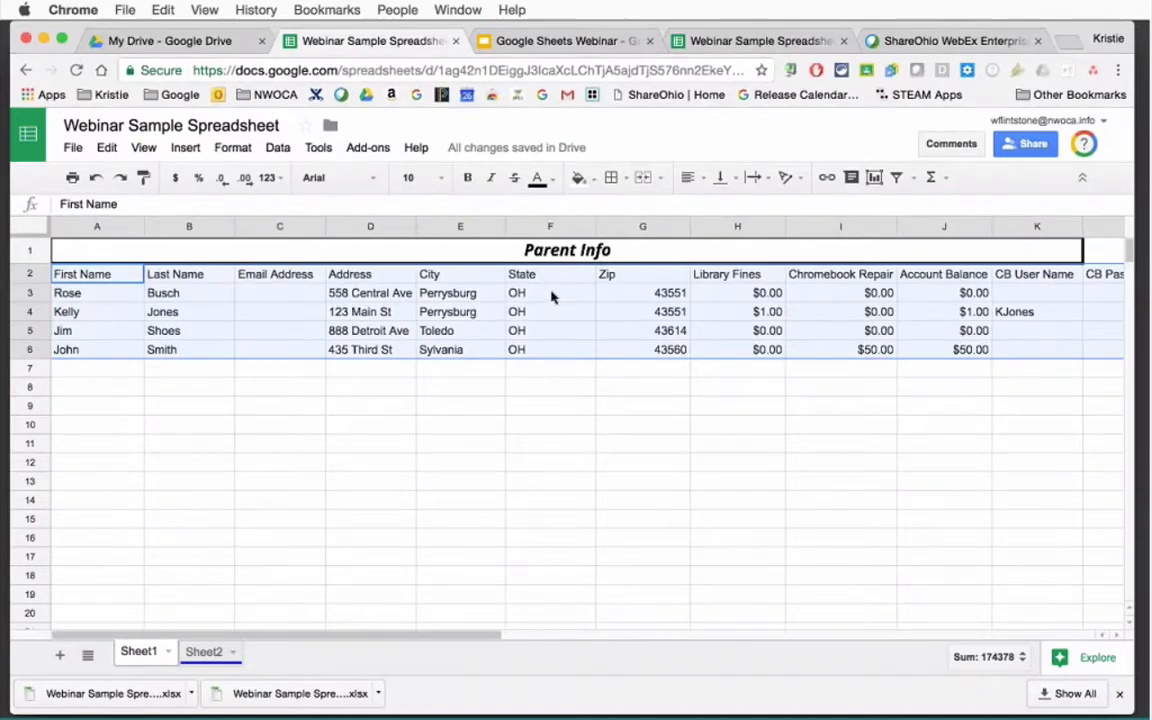
pyautogui.click(278, 148)
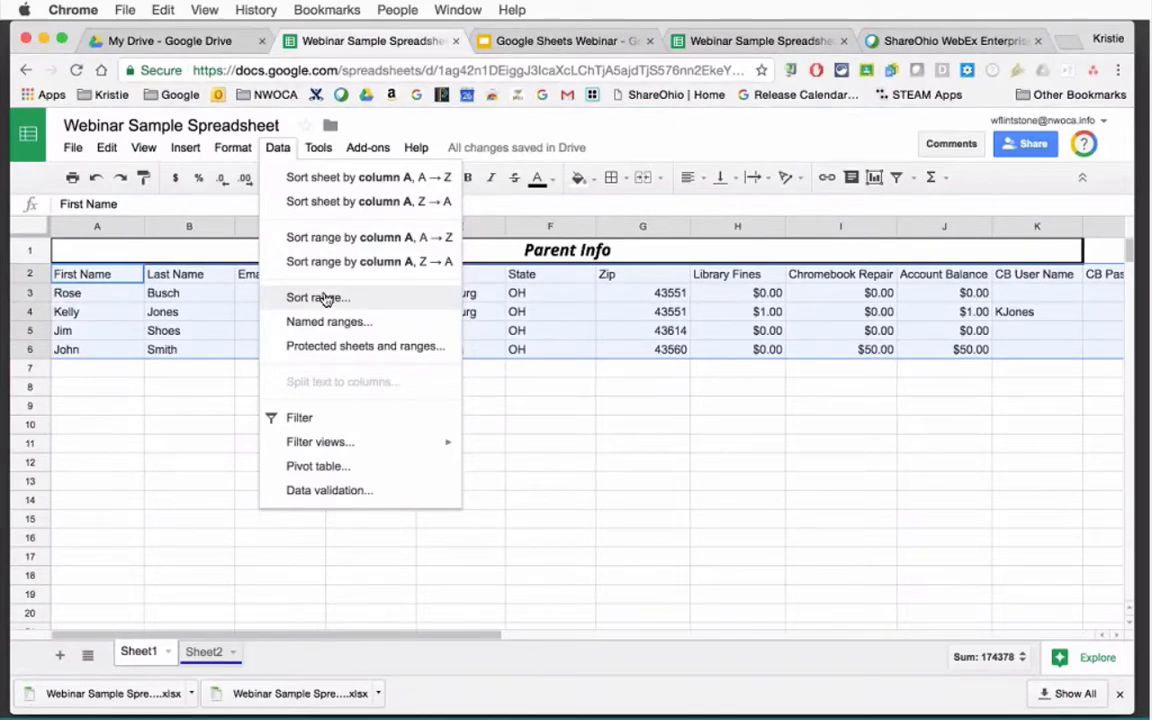
pyautogui.click(586, 430)
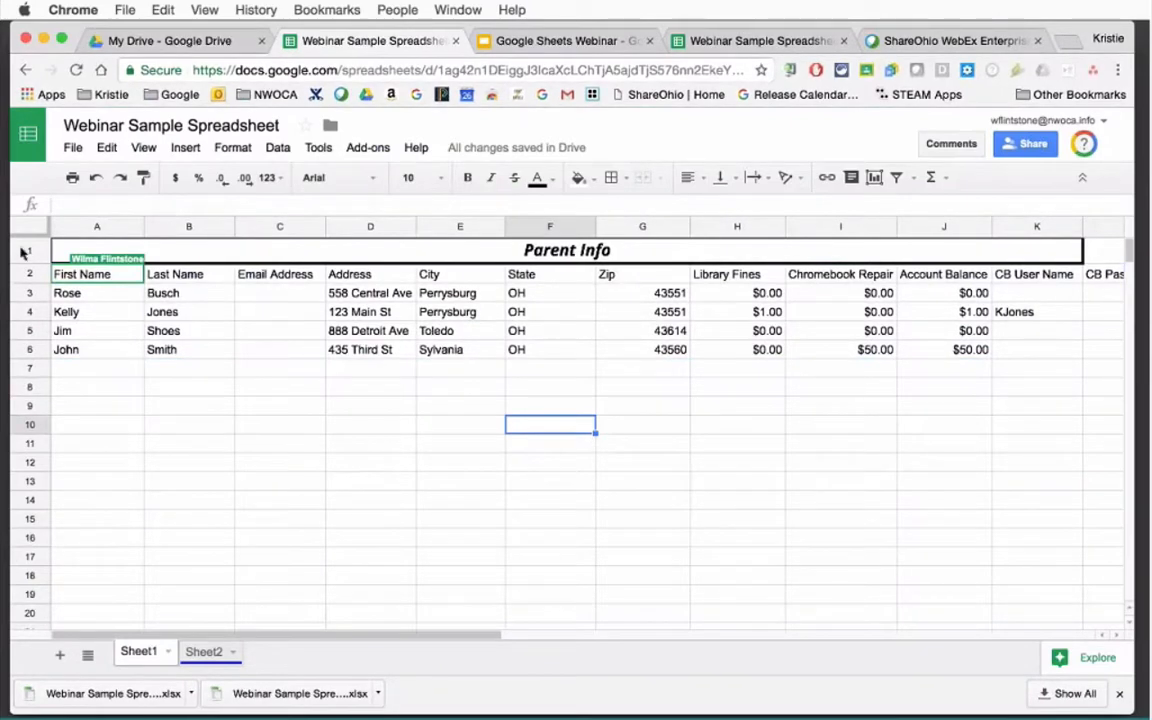
# Clear the merged Parent Info title and delete row 1.
pyautogui.click(66, 250)
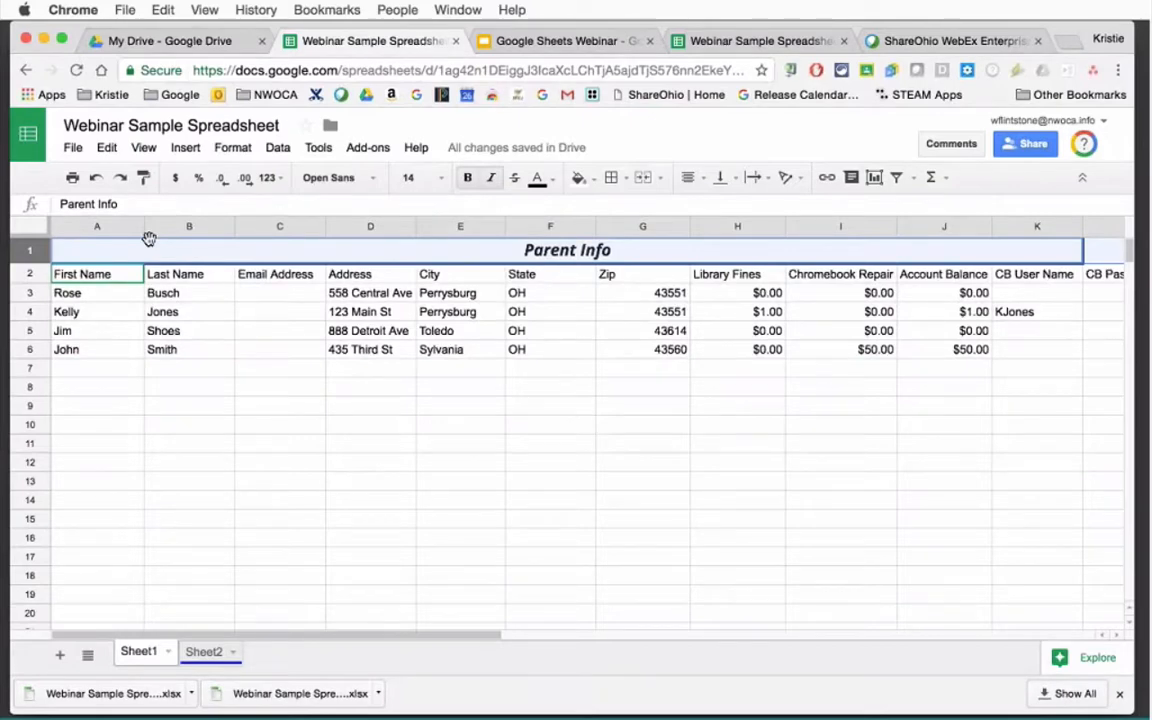
pyautogui.press('Delete')
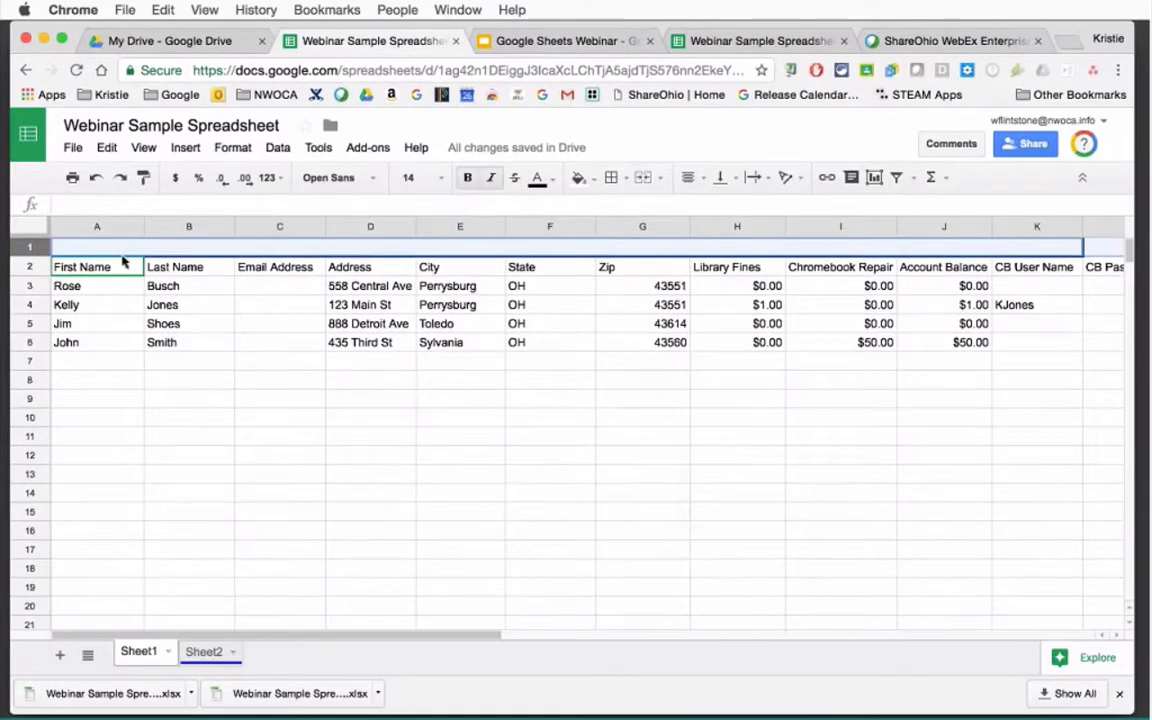
pyautogui.click(107, 148)
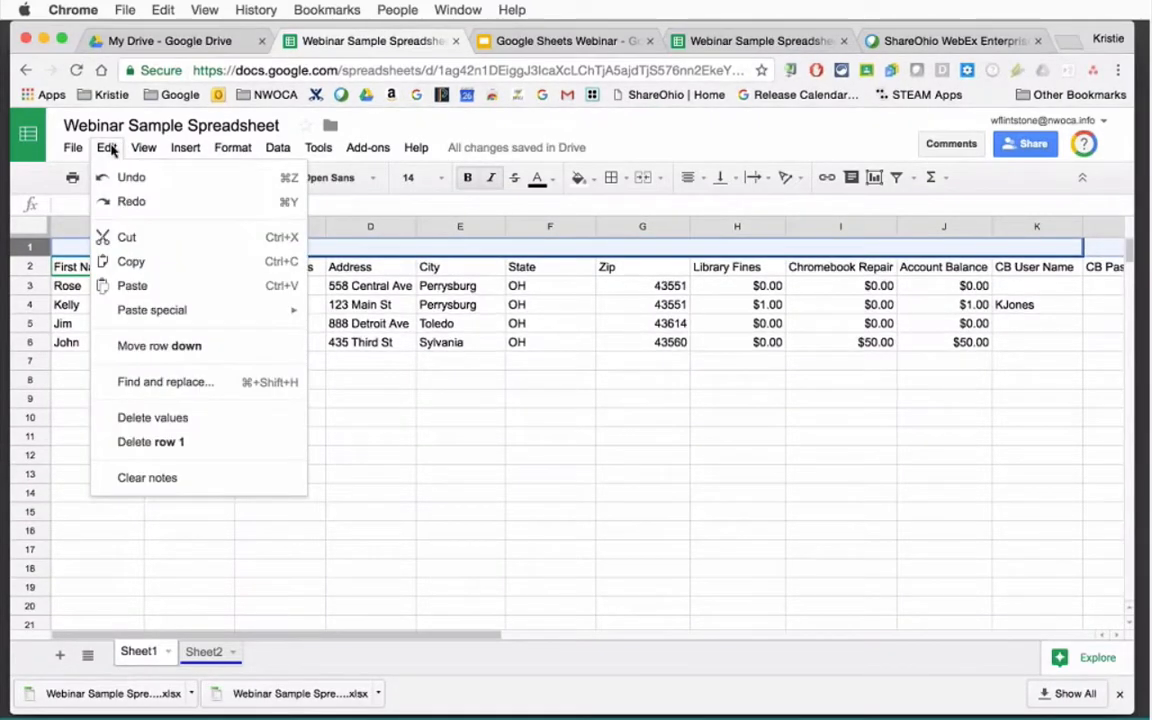
pyautogui.click(152, 443)
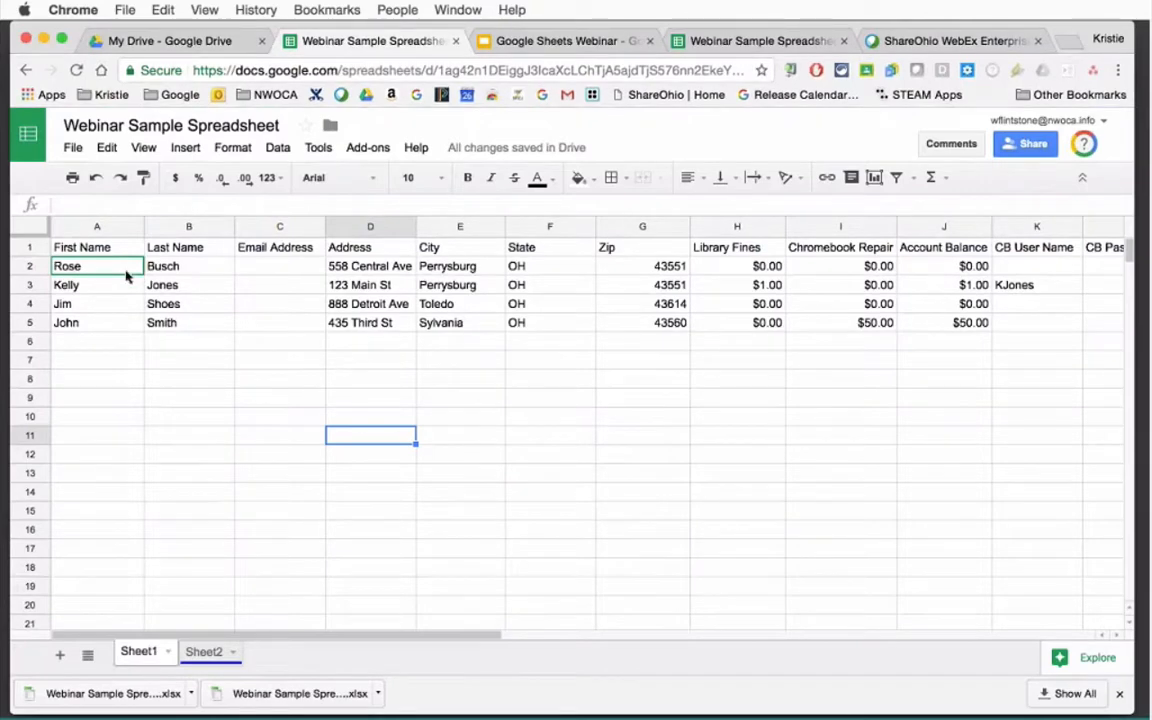
pyautogui.click(464, 226)
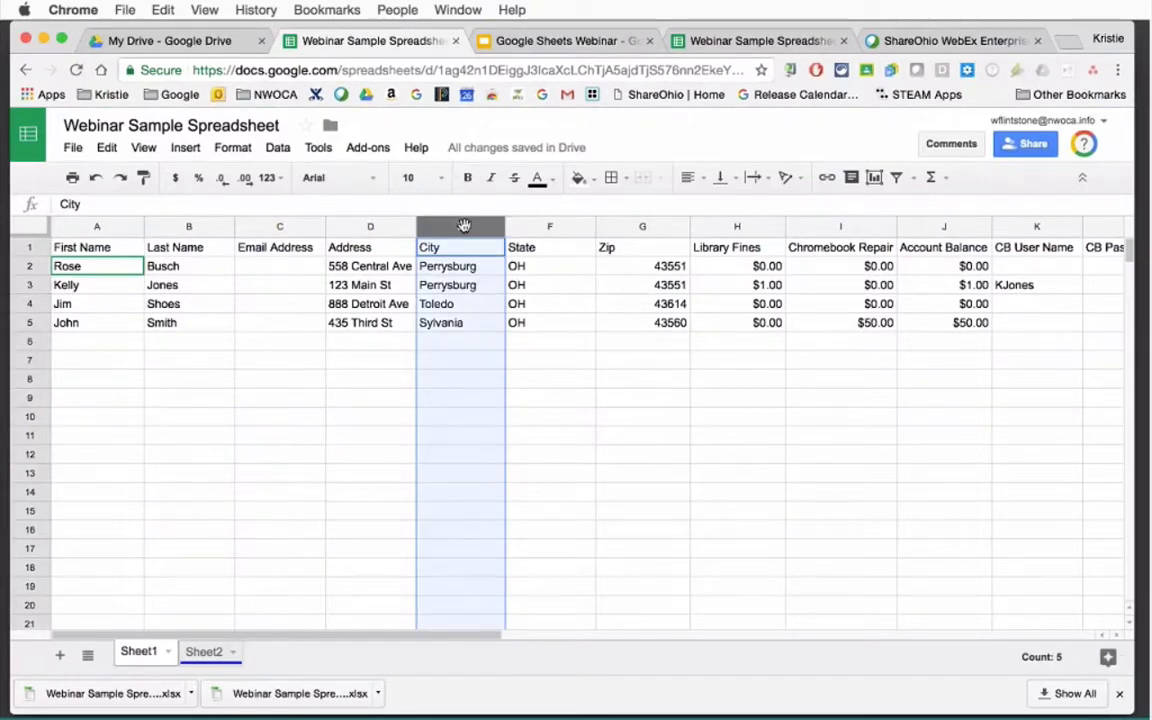
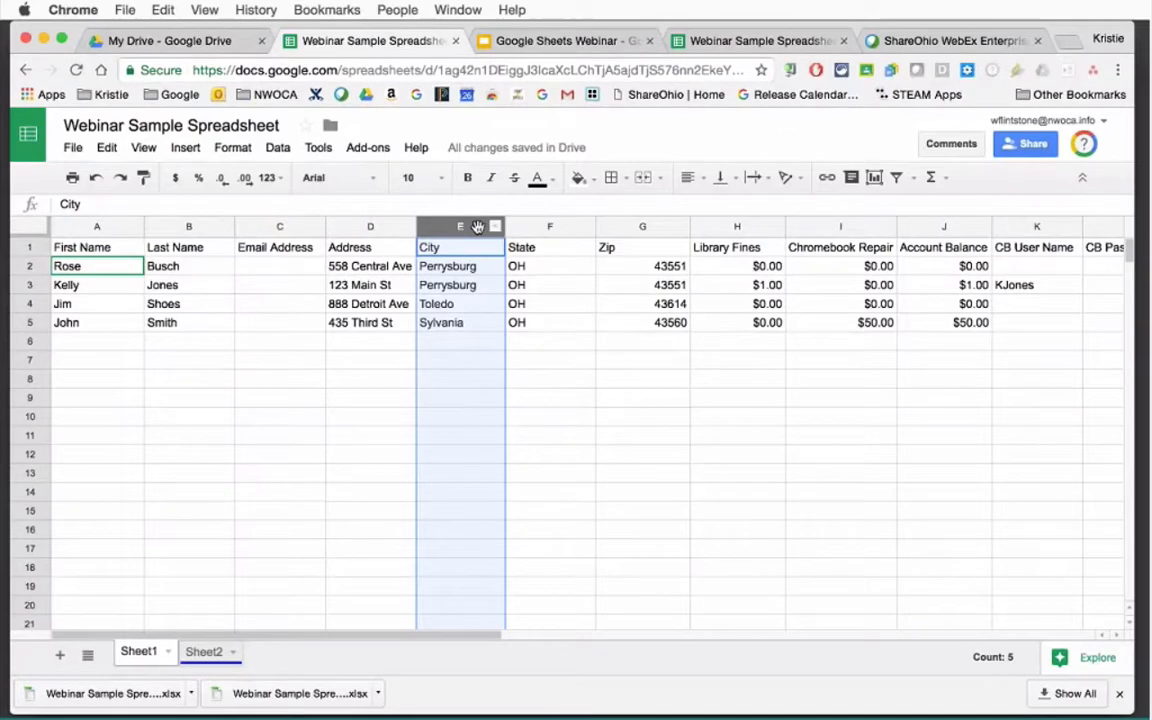
# Select the City column (E) and turn on a filter from the Data menu.
pyautogui.click(495, 229)
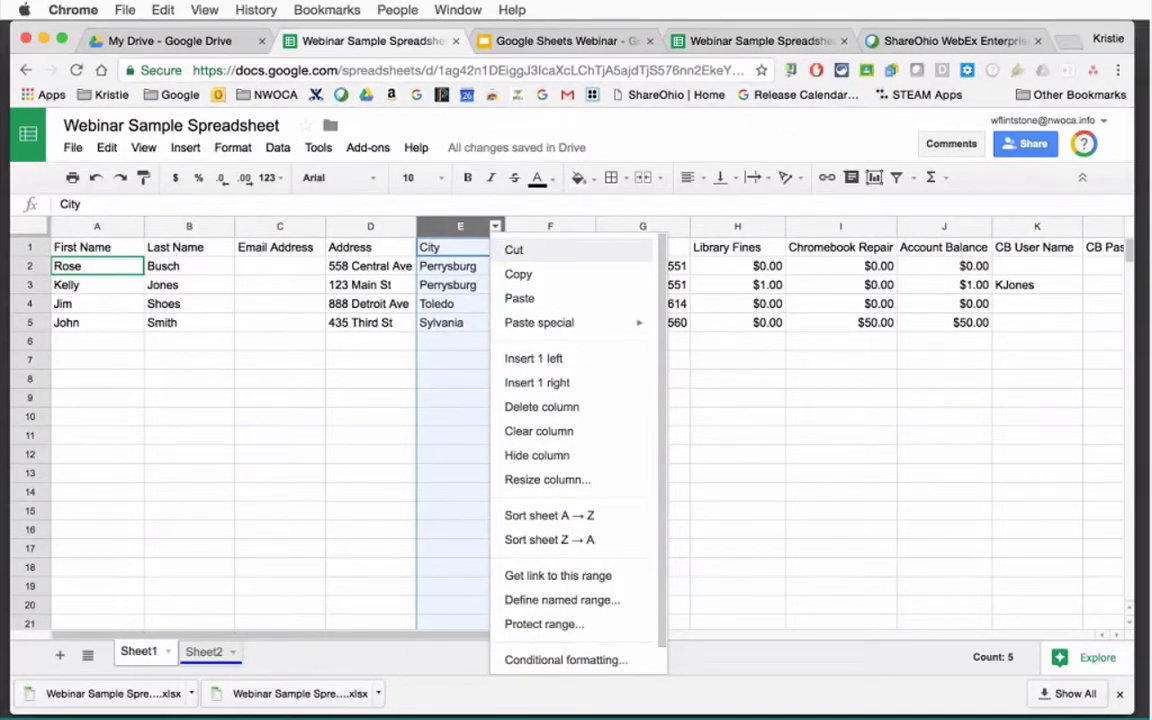
pyautogui.click(764, 458)
pyautogui.click(478, 226)
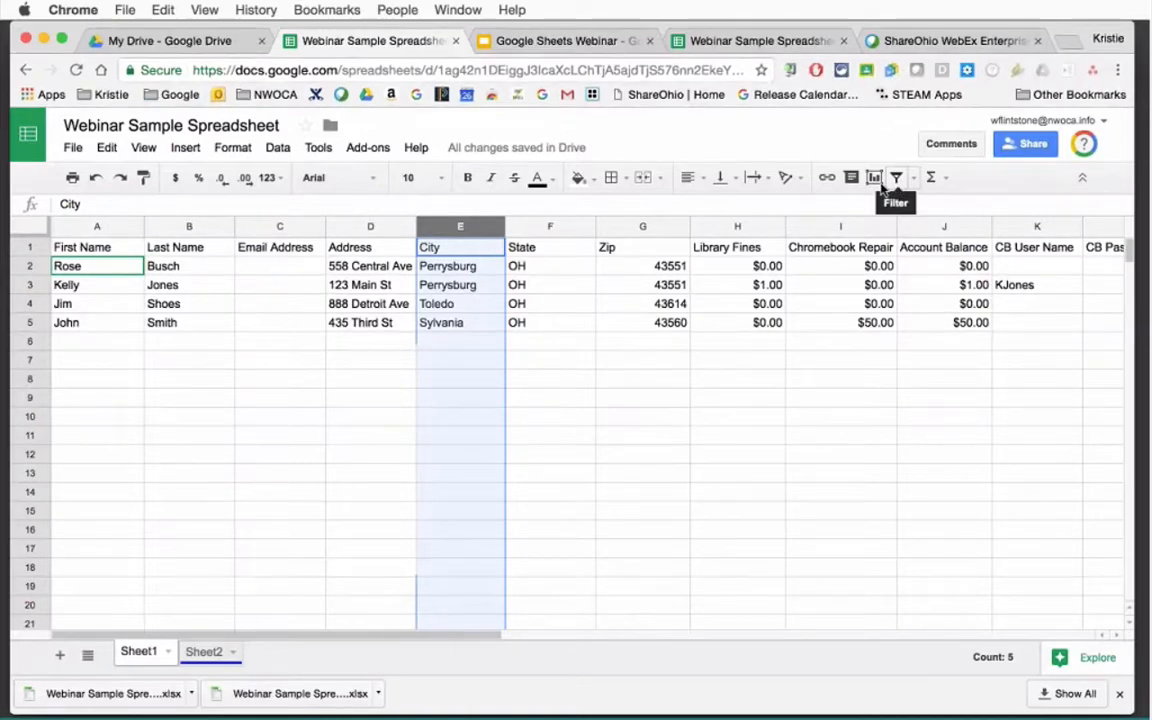
pyautogui.click(272, 148)
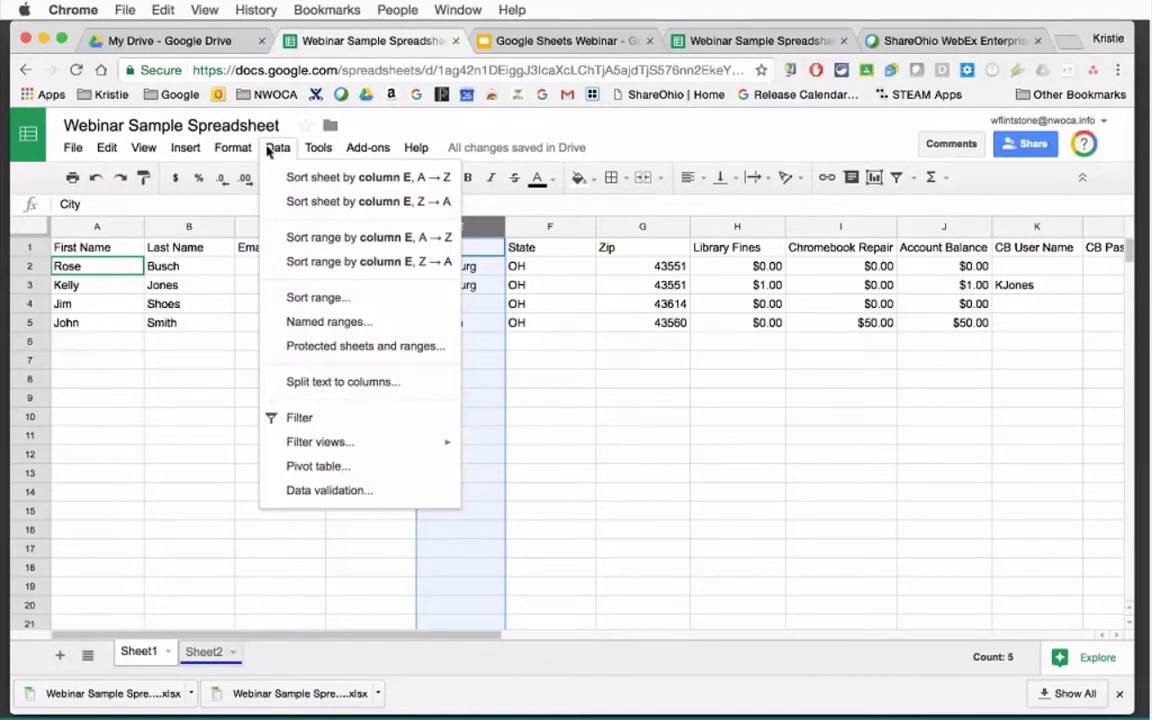
pyautogui.click(298, 419)
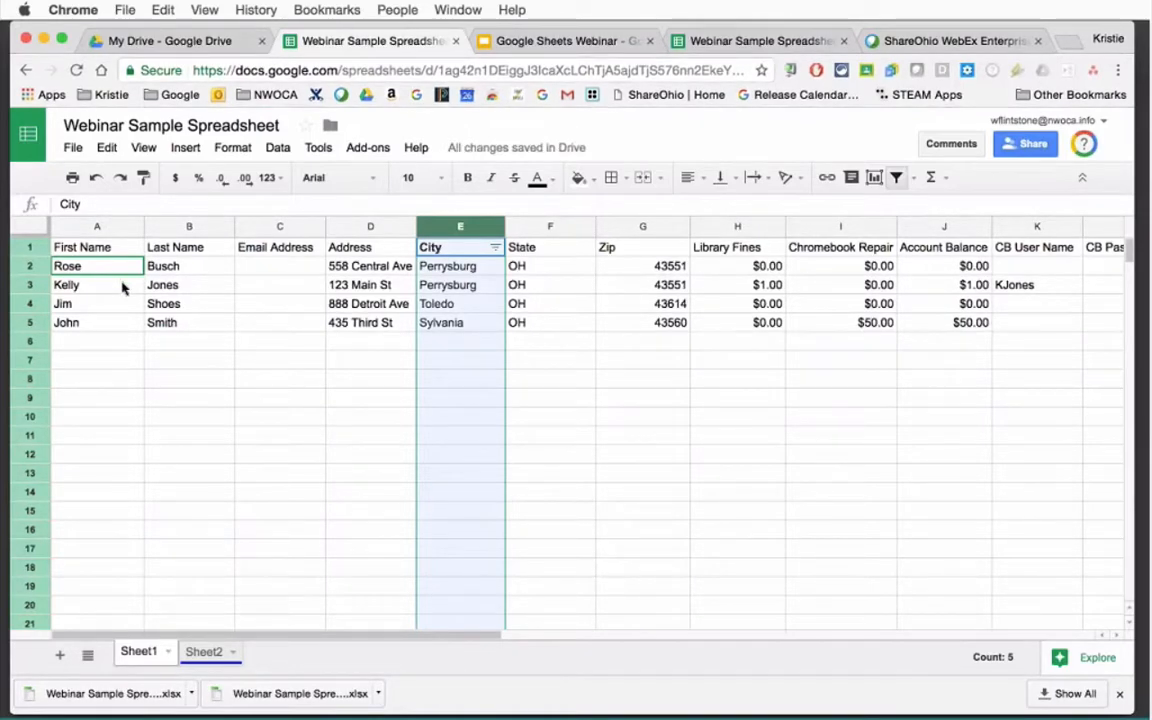
pyautogui.click(495, 248)
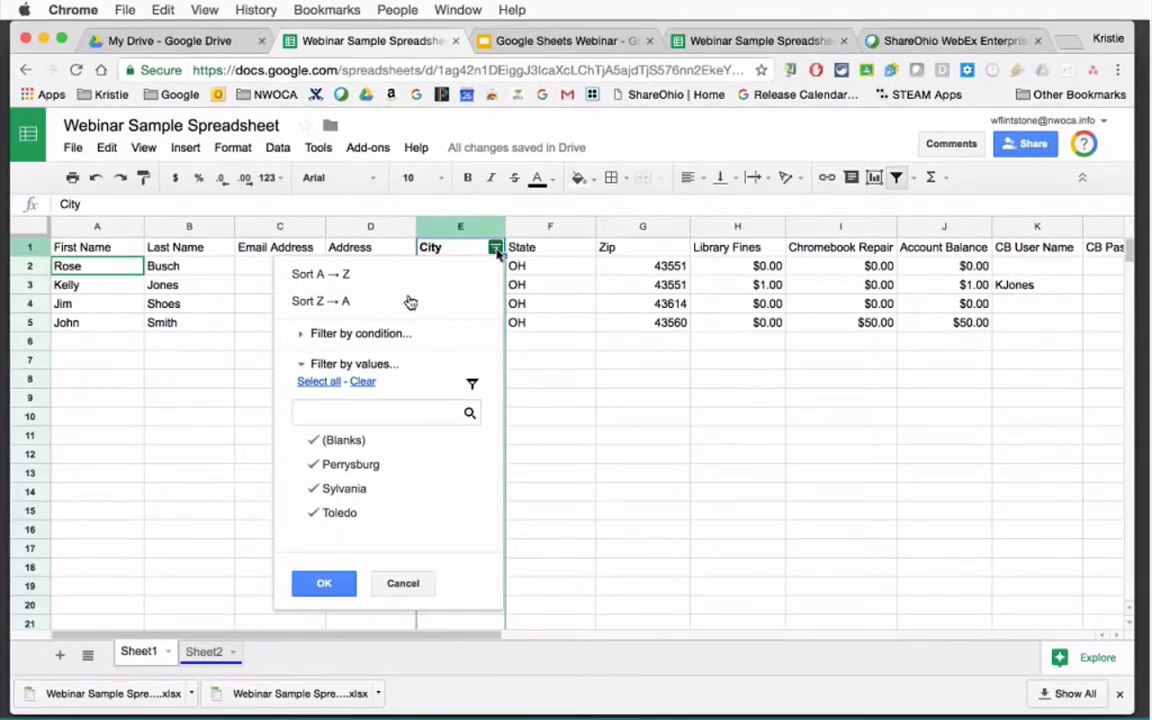
pyautogui.click(316, 490)
pyautogui.click(314, 512)
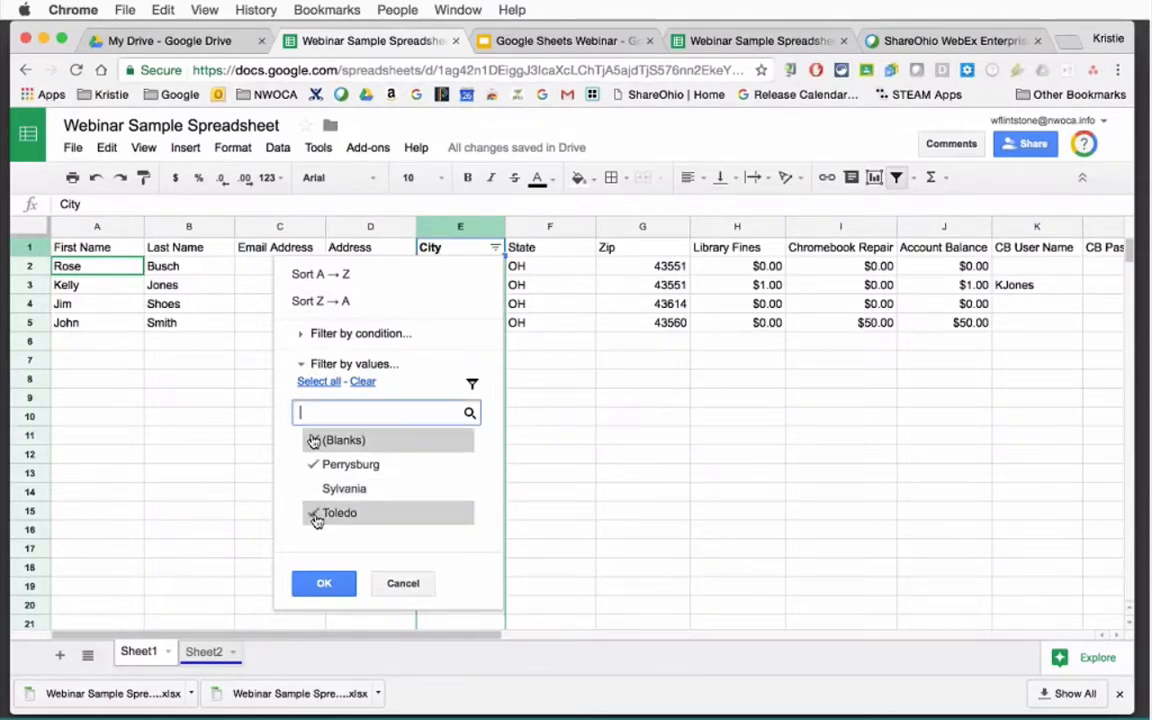
pyautogui.click(314, 440)
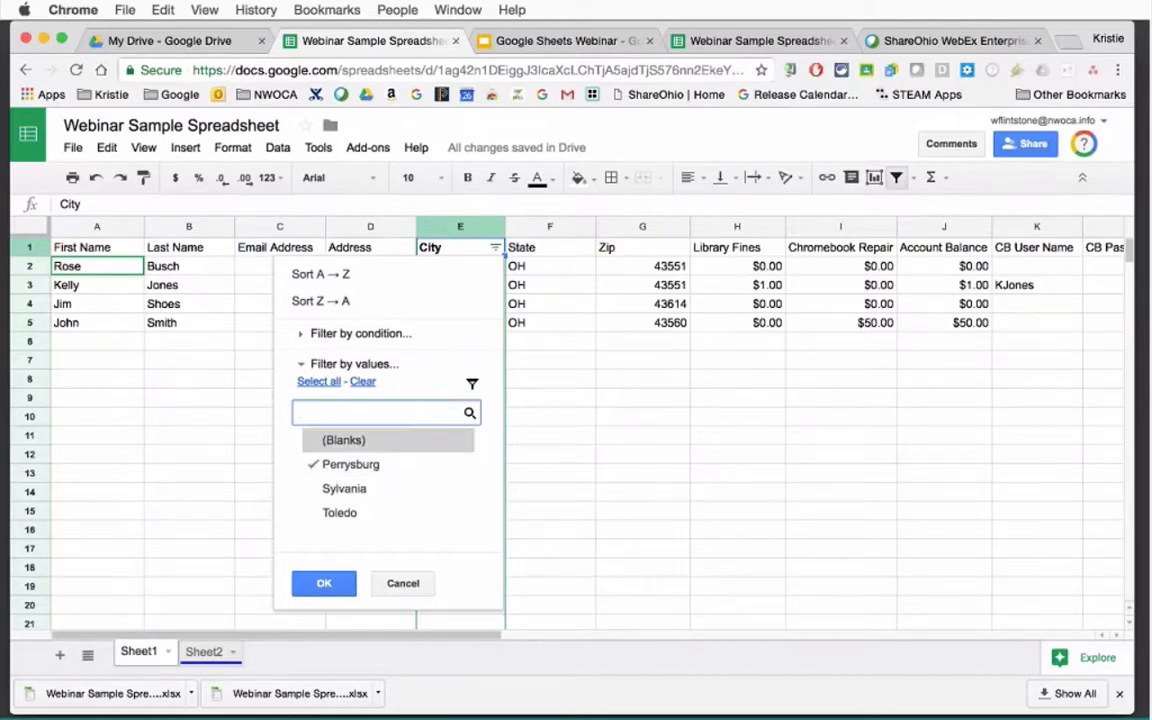
pyautogui.click(328, 585)
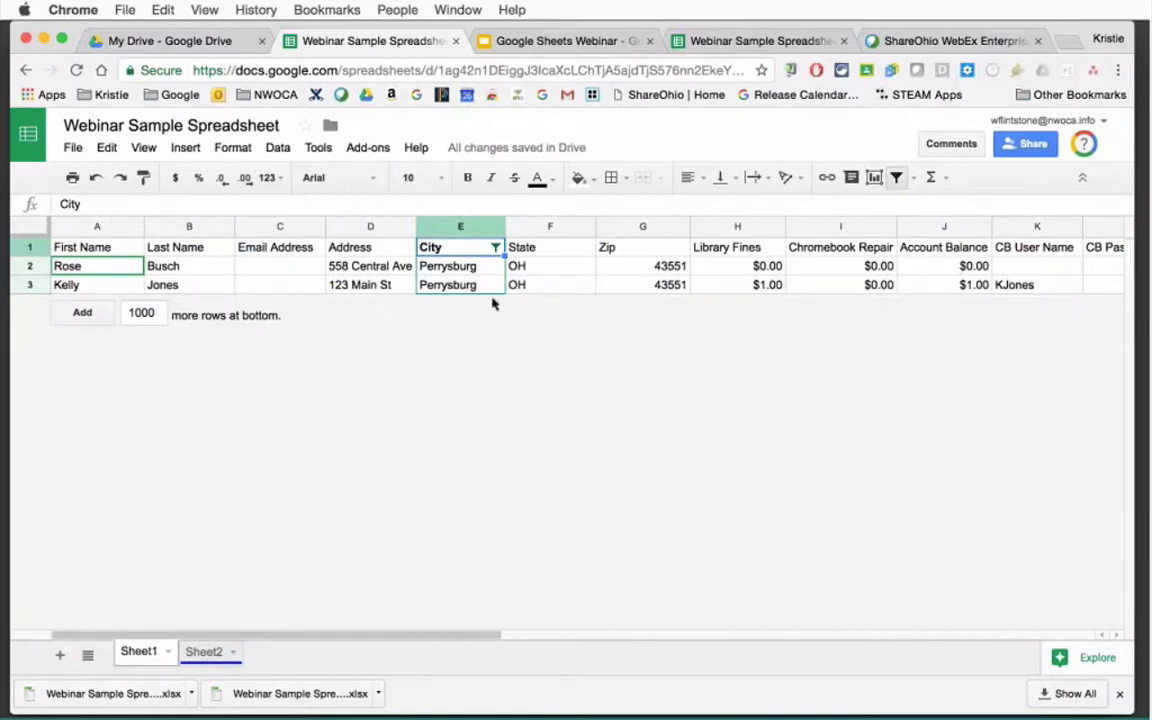
pyautogui.click(495, 248)
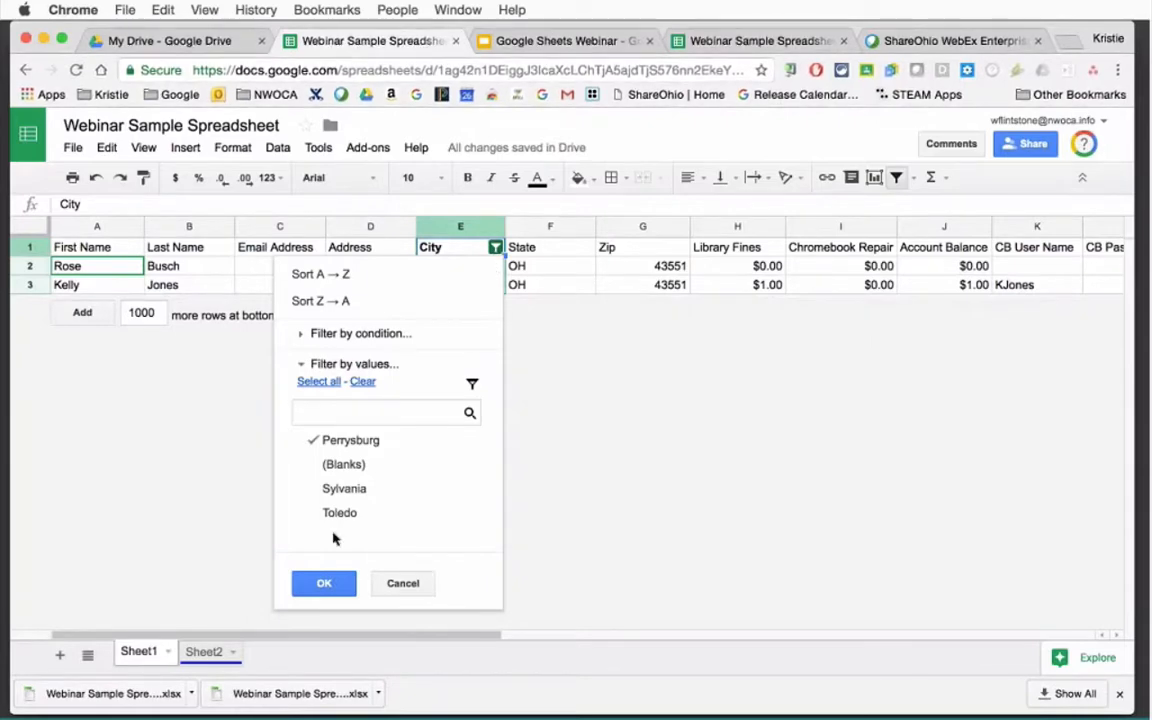
pyautogui.click(320, 464)
pyautogui.click(320, 488)
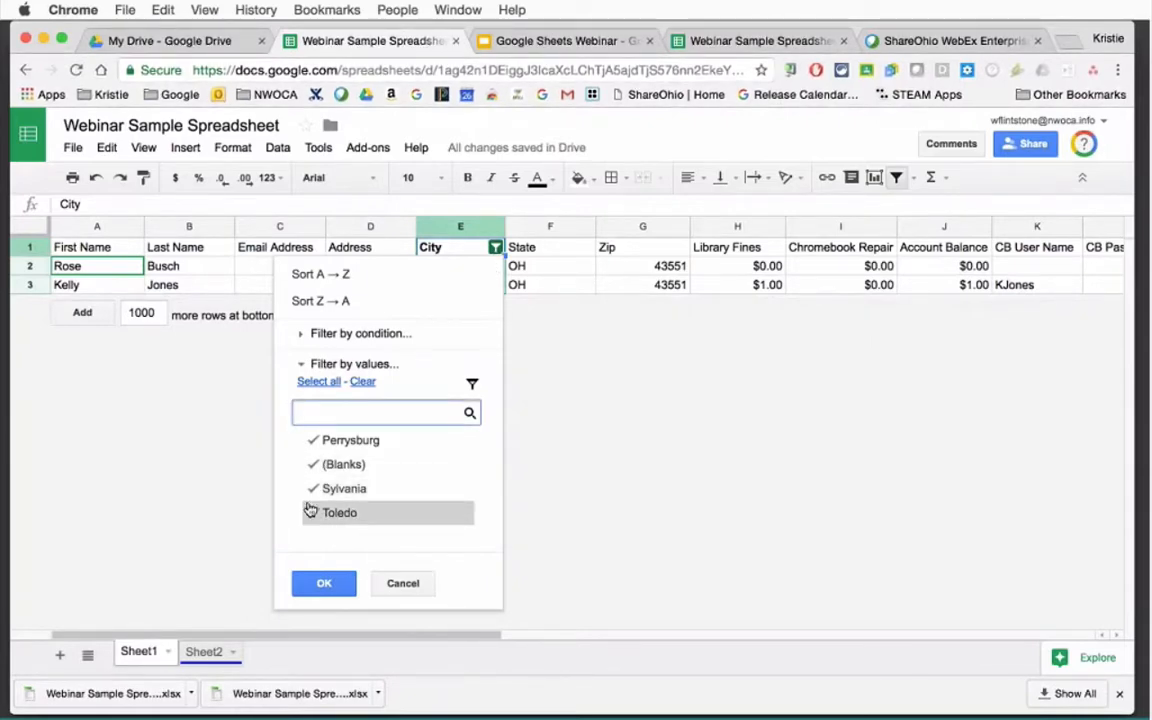
pyautogui.click(314, 514)
# Turn the filter off, then scroll right and select the Account Balance column J.
pyautogui.click(322, 588)
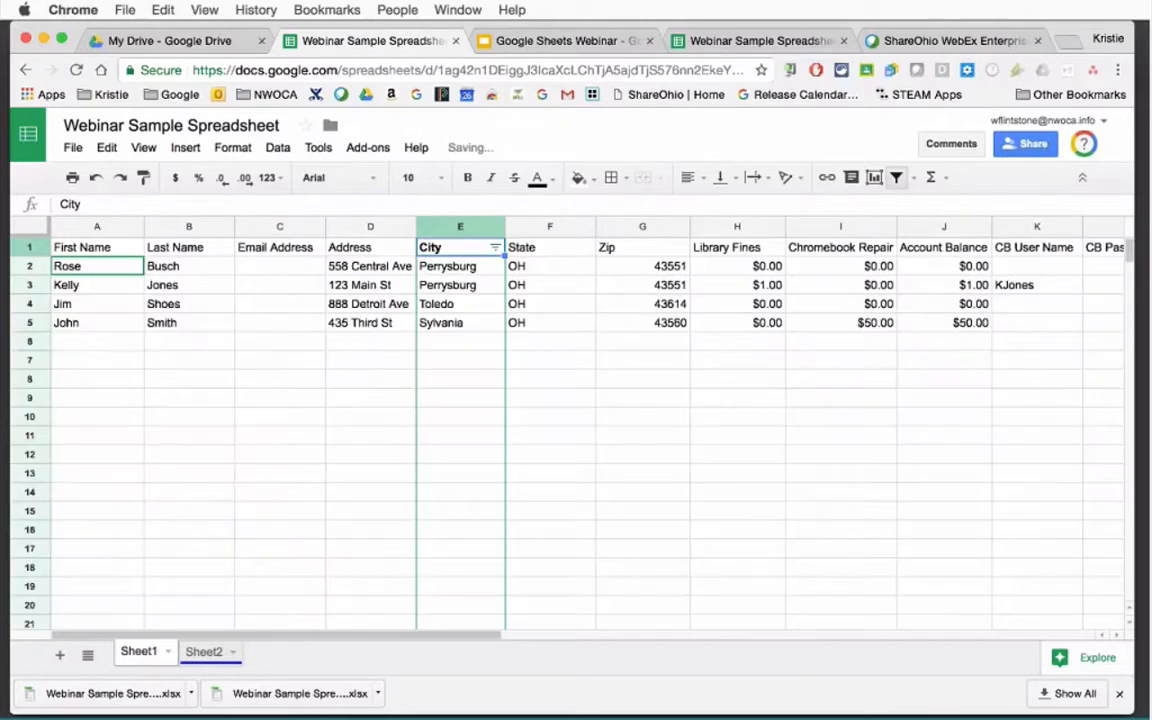
pyautogui.click(897, 178)
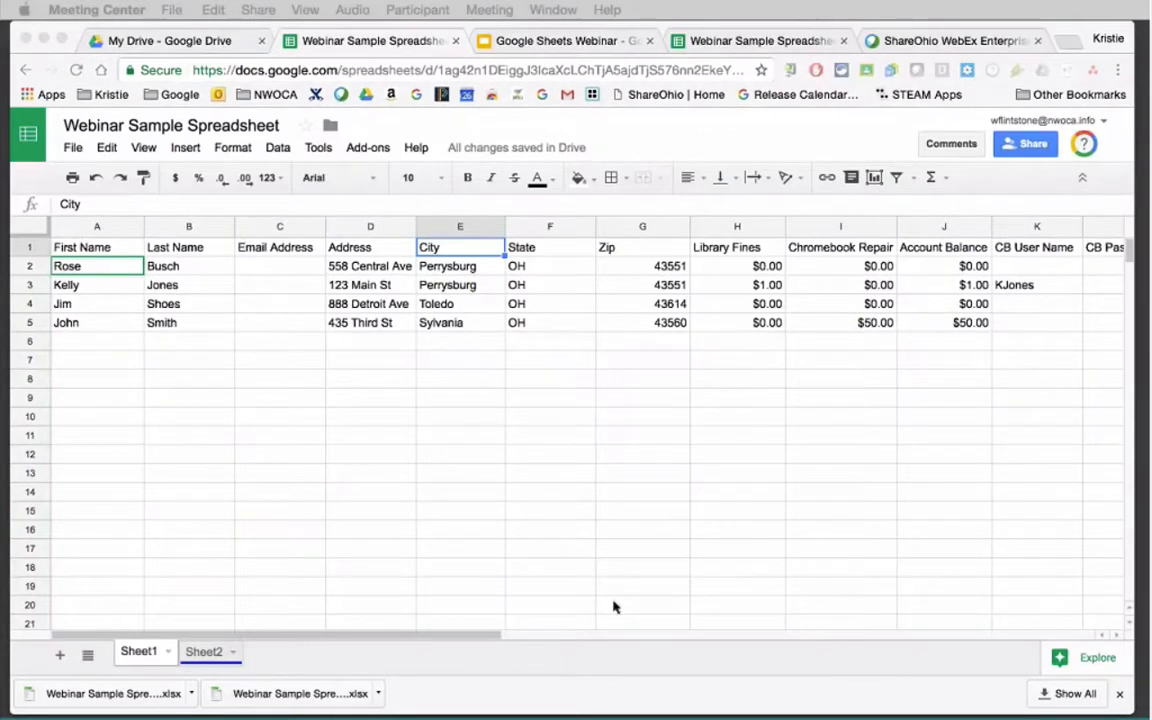
pyautogui.click(476, 641)
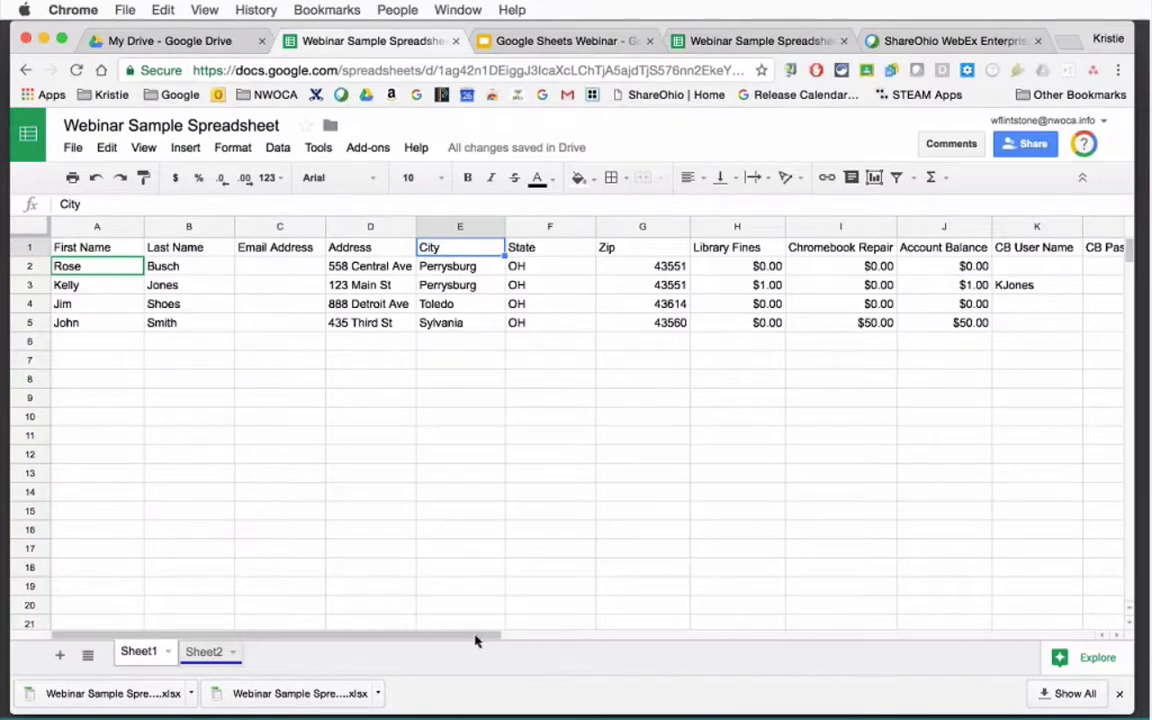
pyautogui.moveTo(476, 641); pyautogui.dragTo(570, 641)
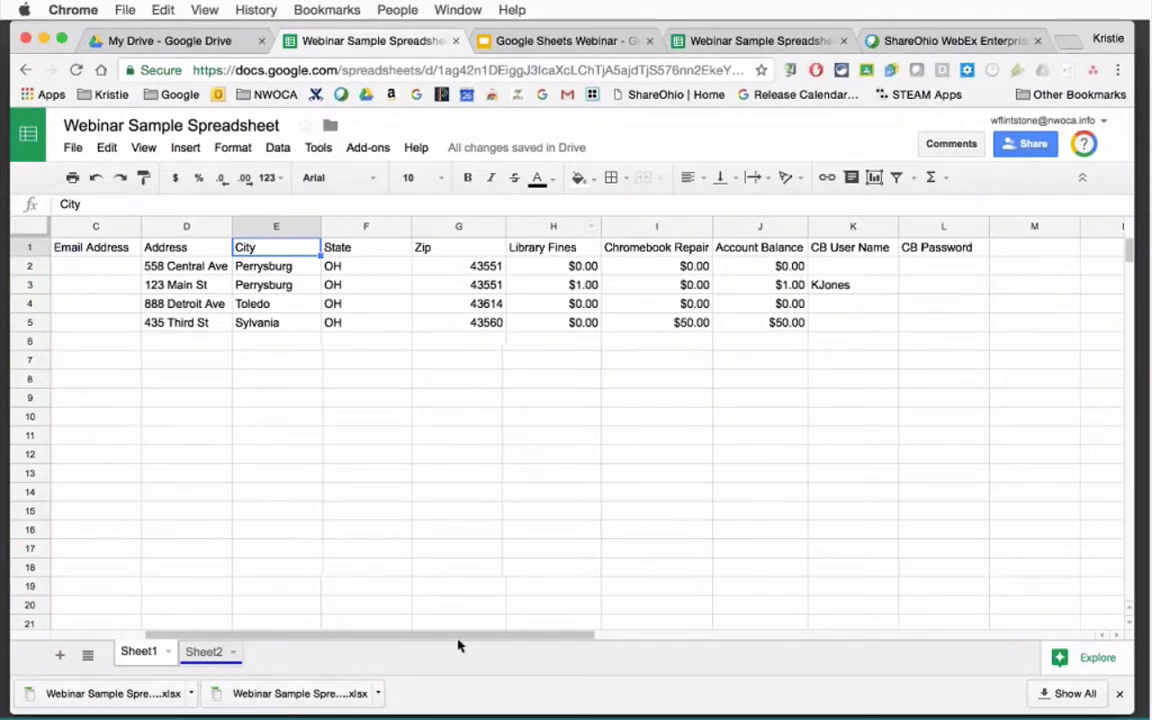
pyautogui.hscroll(-3, 347, 633)
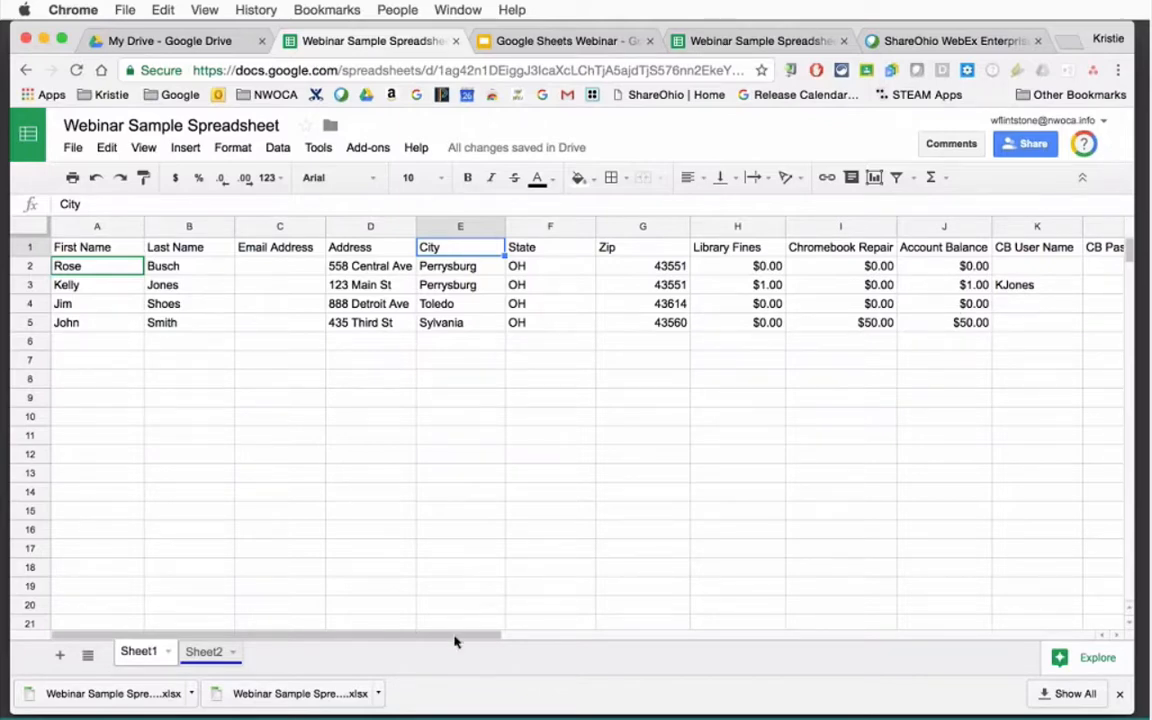
pyautogui.moveTo(456, 640); pyautogui.dragTo(604, 643)
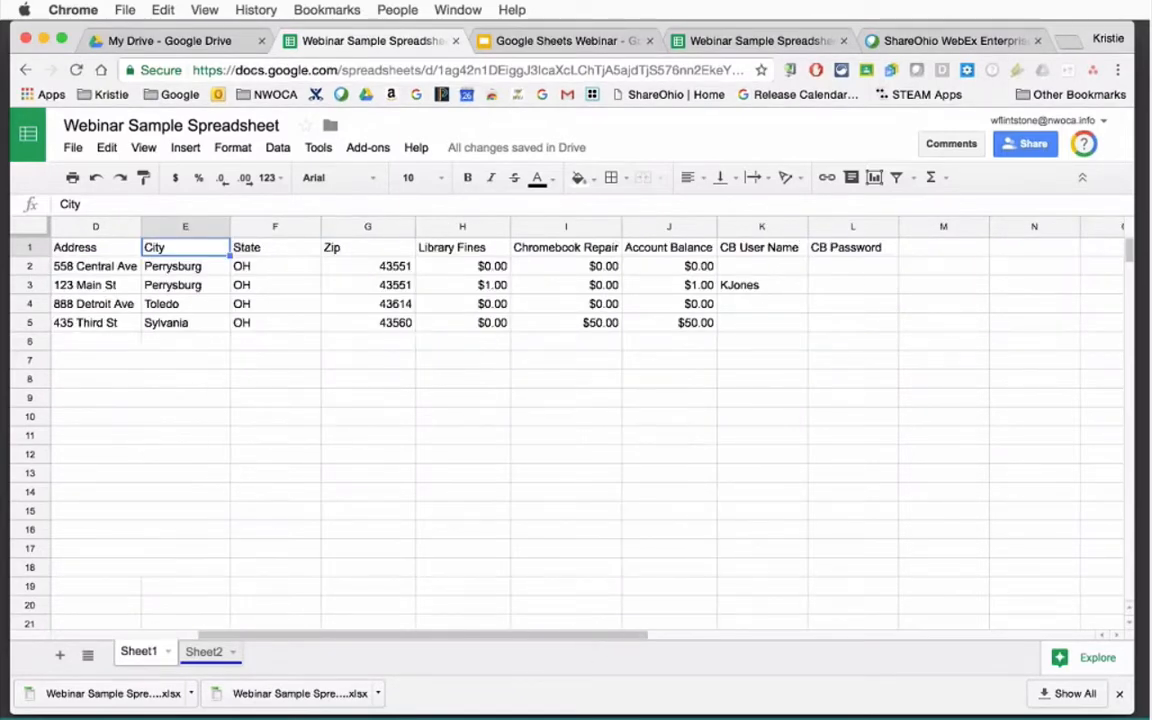
pyautogui.click(663, 227)
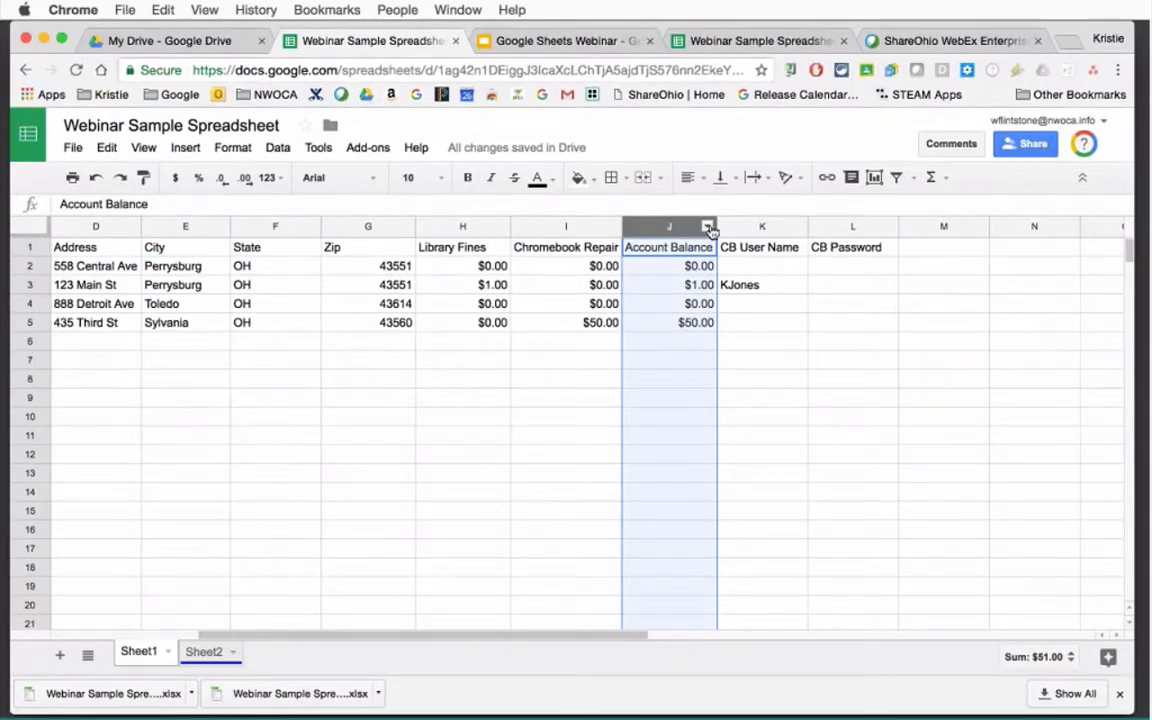
# Start a single-color conditional formatting rule on J1:J999 and open its condition list.
pyautogui.click(709, 228)
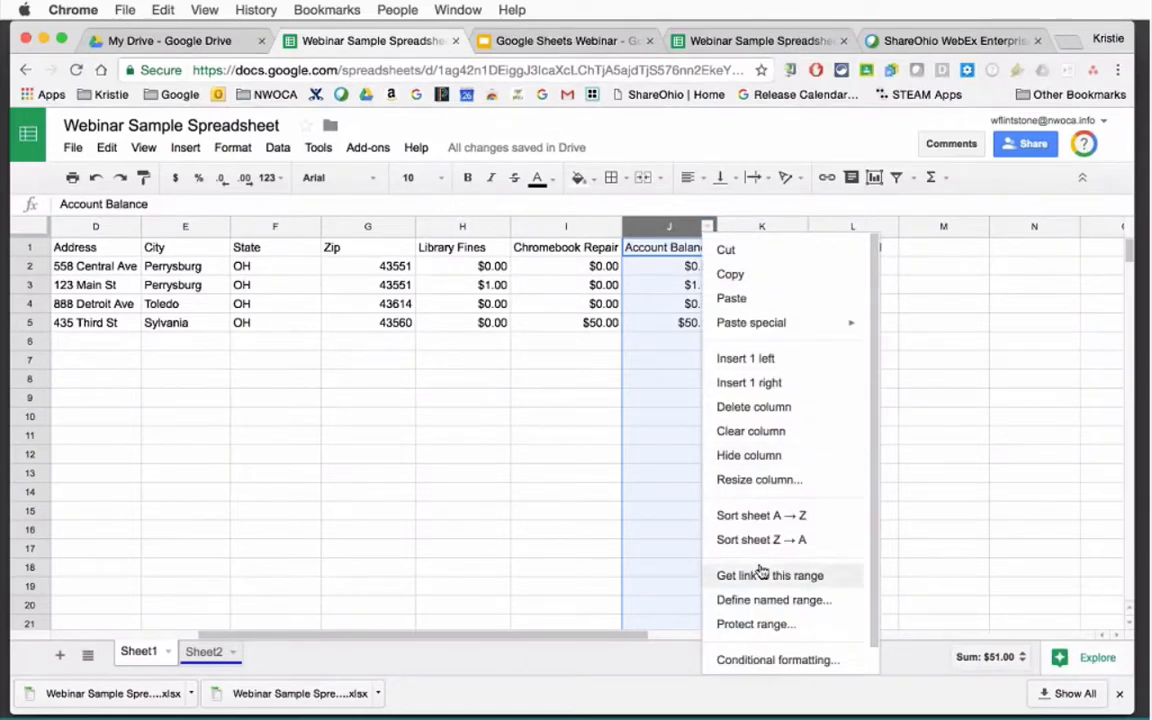
pyautogui.click(766, 662)
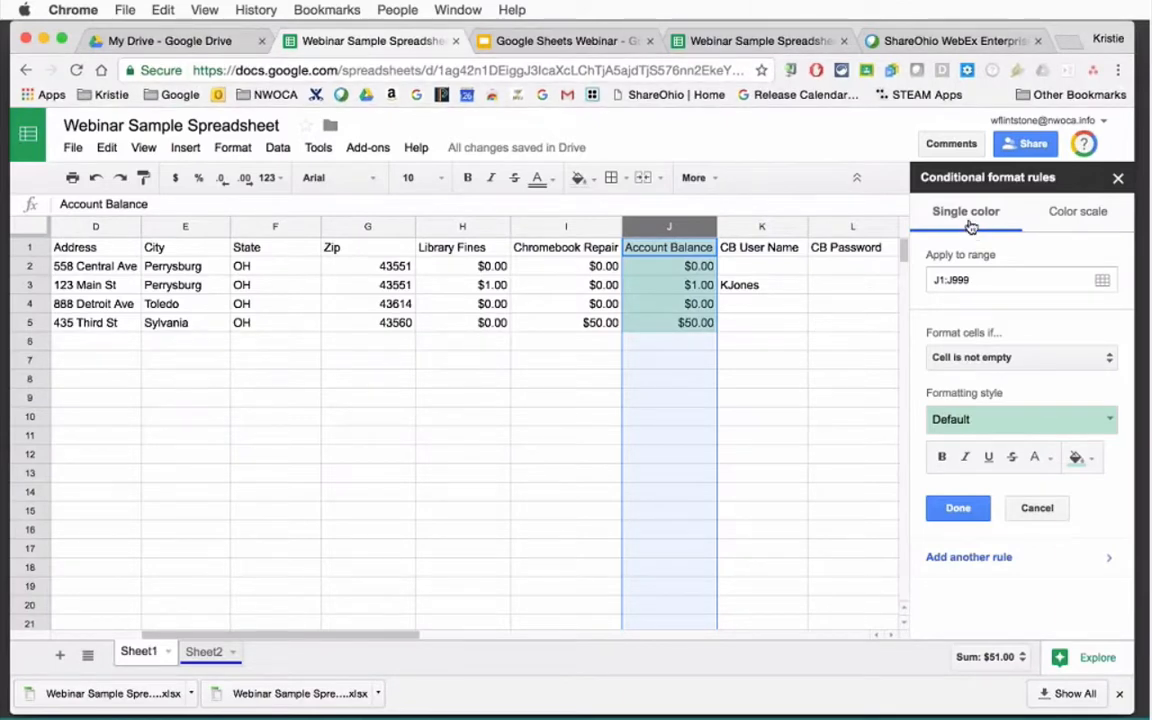
pyautogui.click(1072, 215)
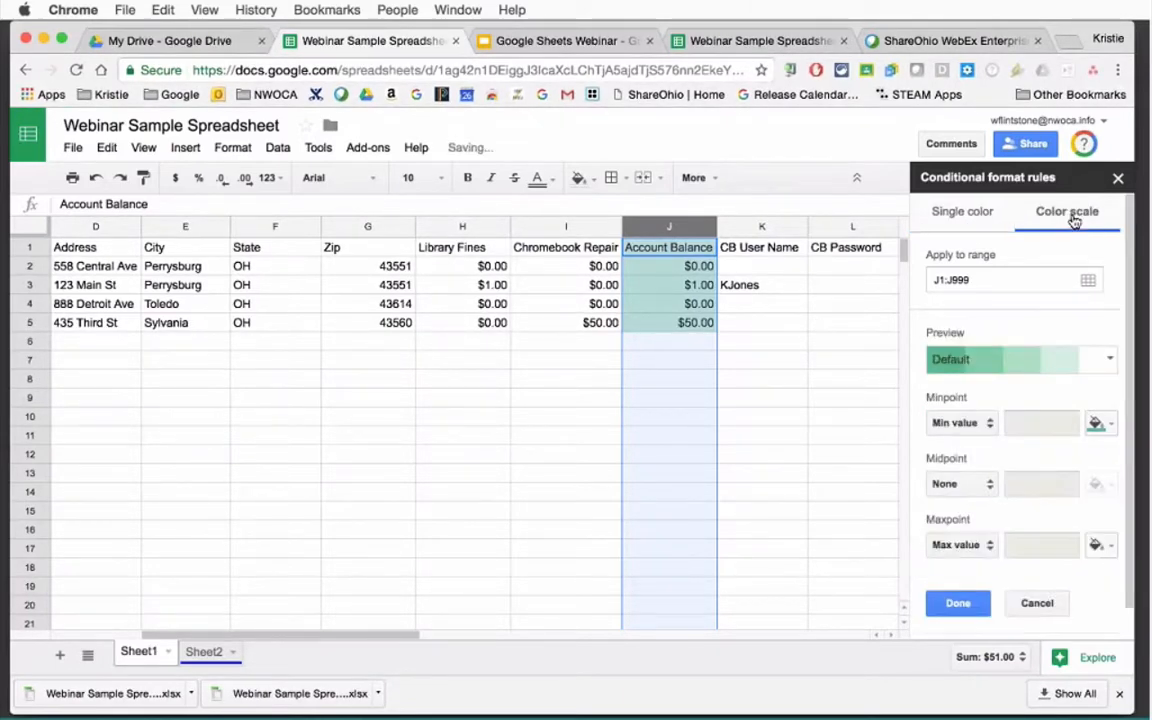
pyautogui.click(965, 213)
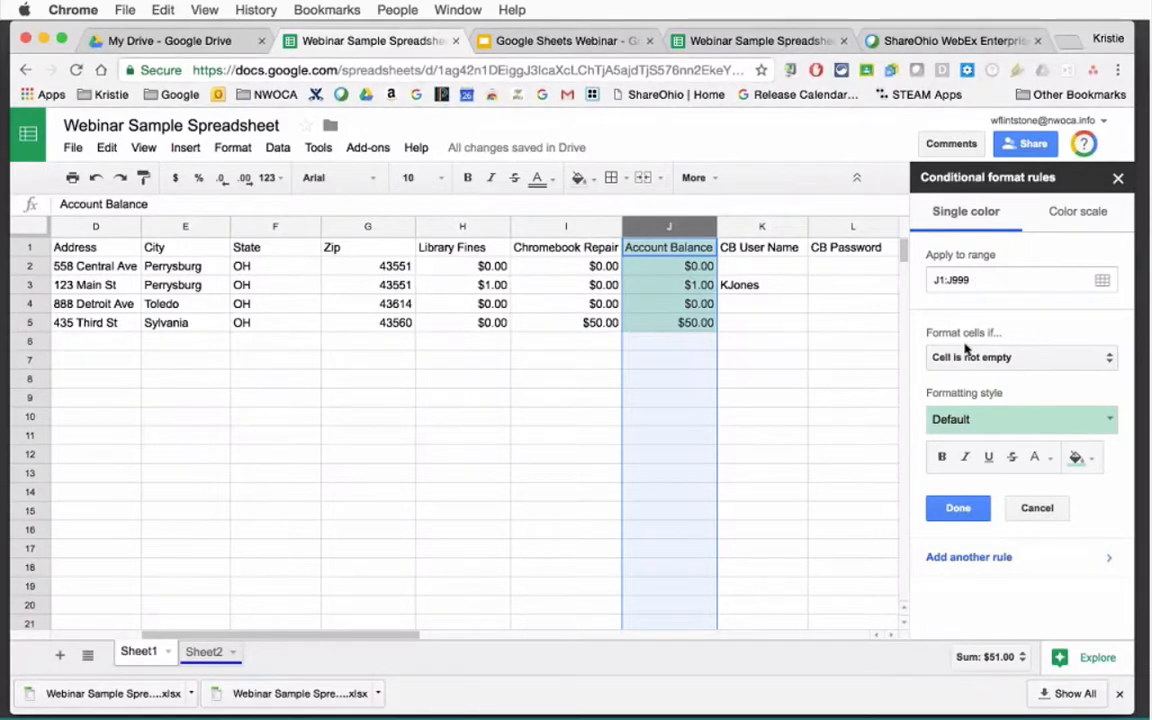
pyautogui.click(994, 360)
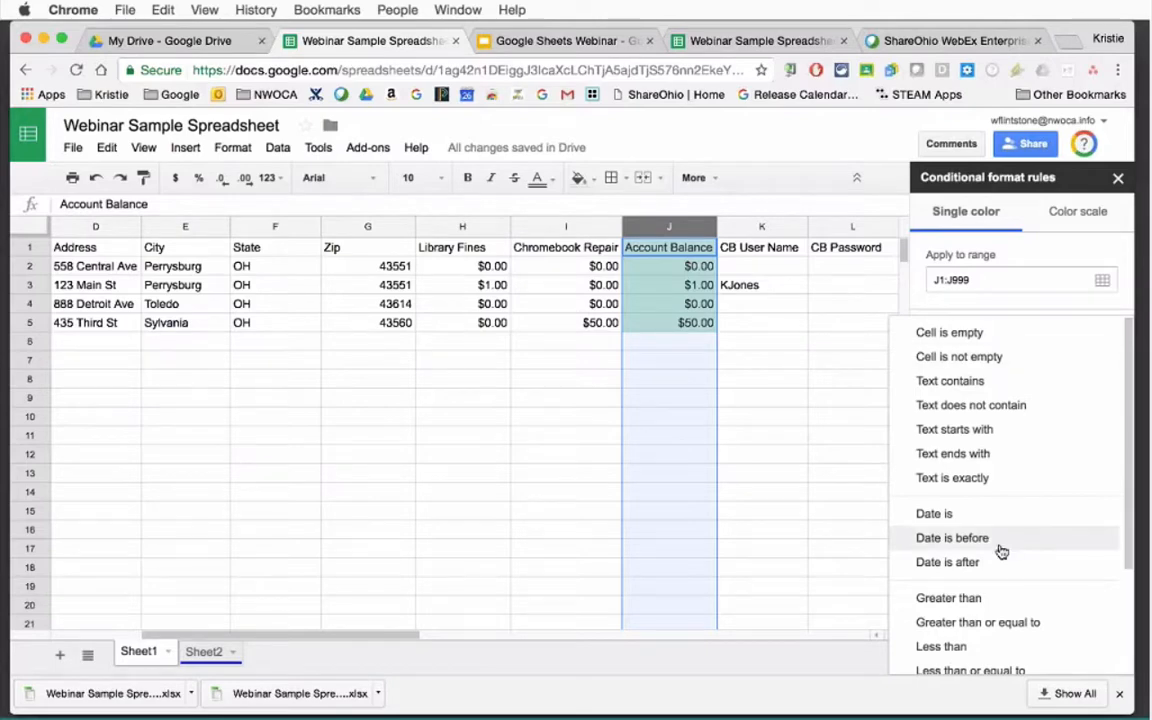
# Save a rule filling Account Balance cells greater than 0 with a custom red fill.
pyautogui.click(977, 599)
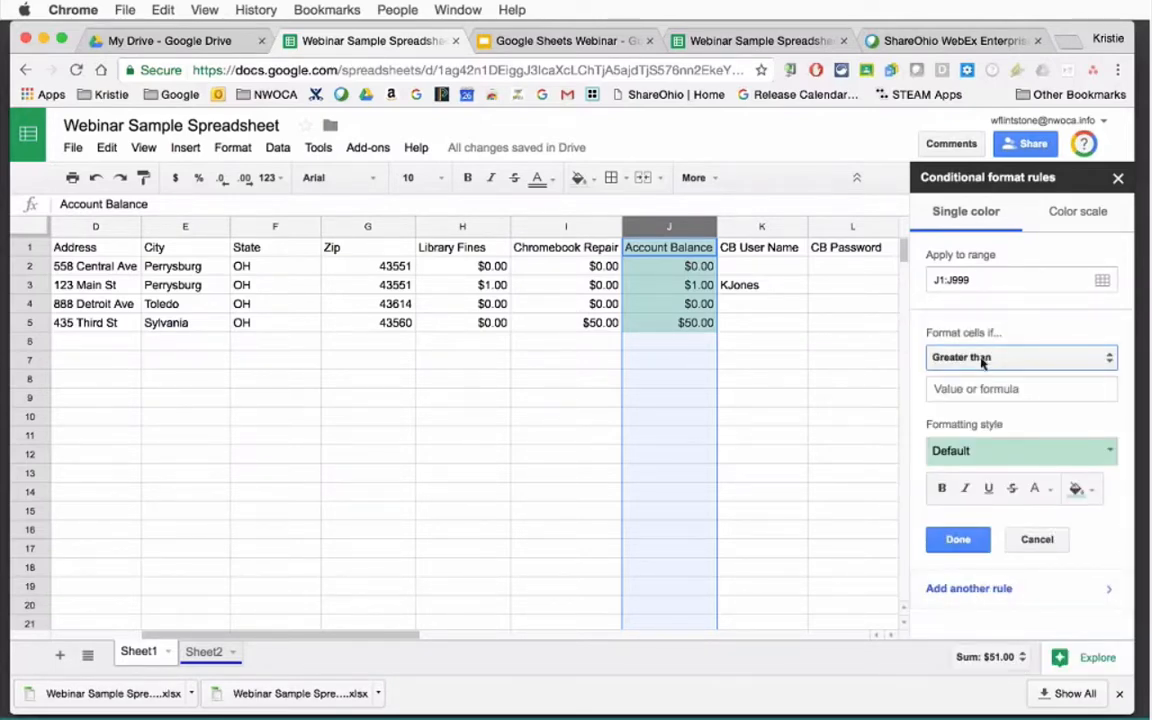
pyautogui.click(969, 389)
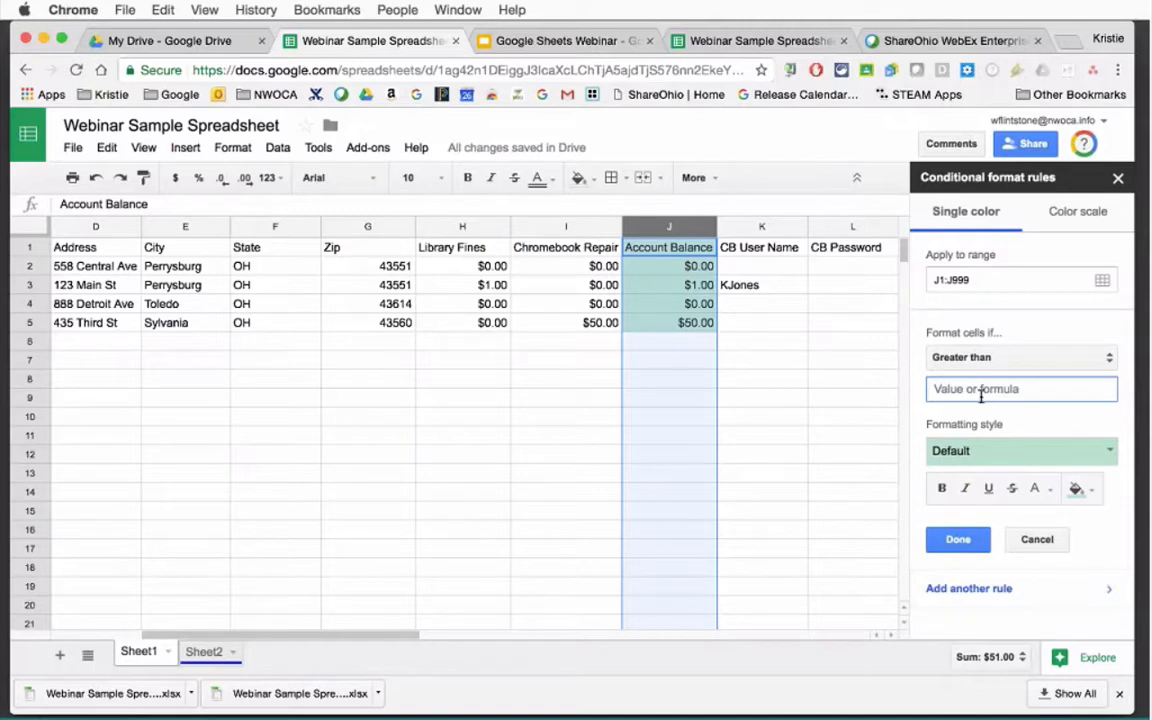
pyautogui.write('0')
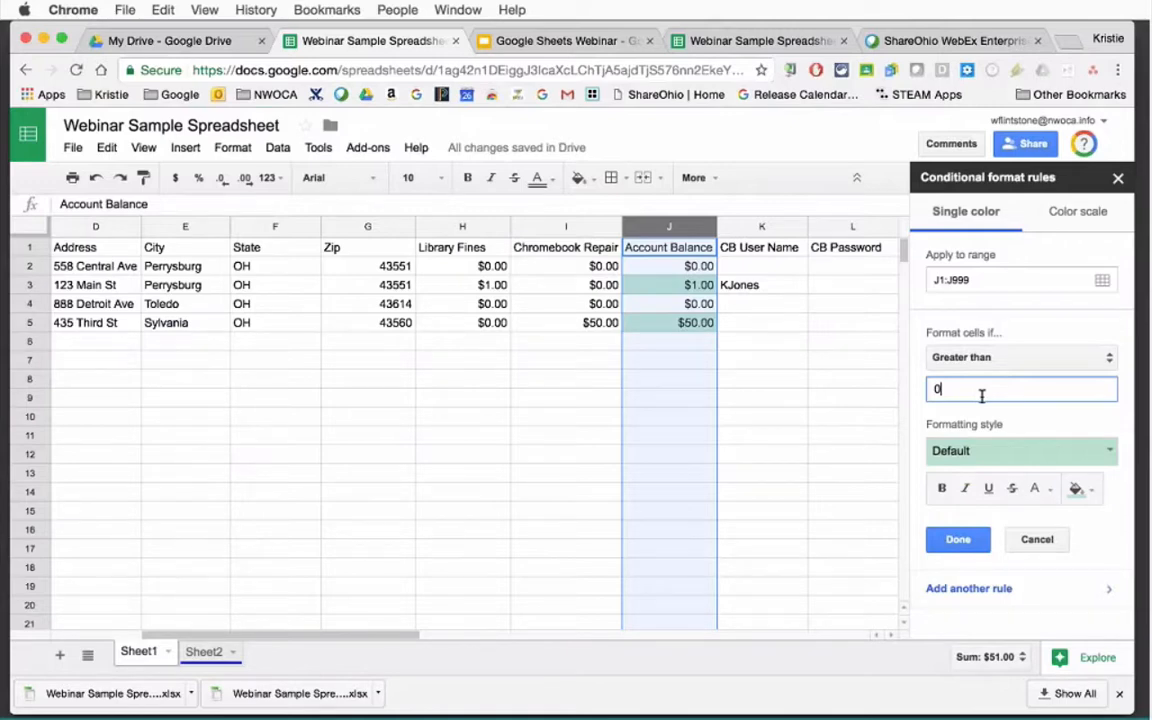
pyautogui.click(997, 451)
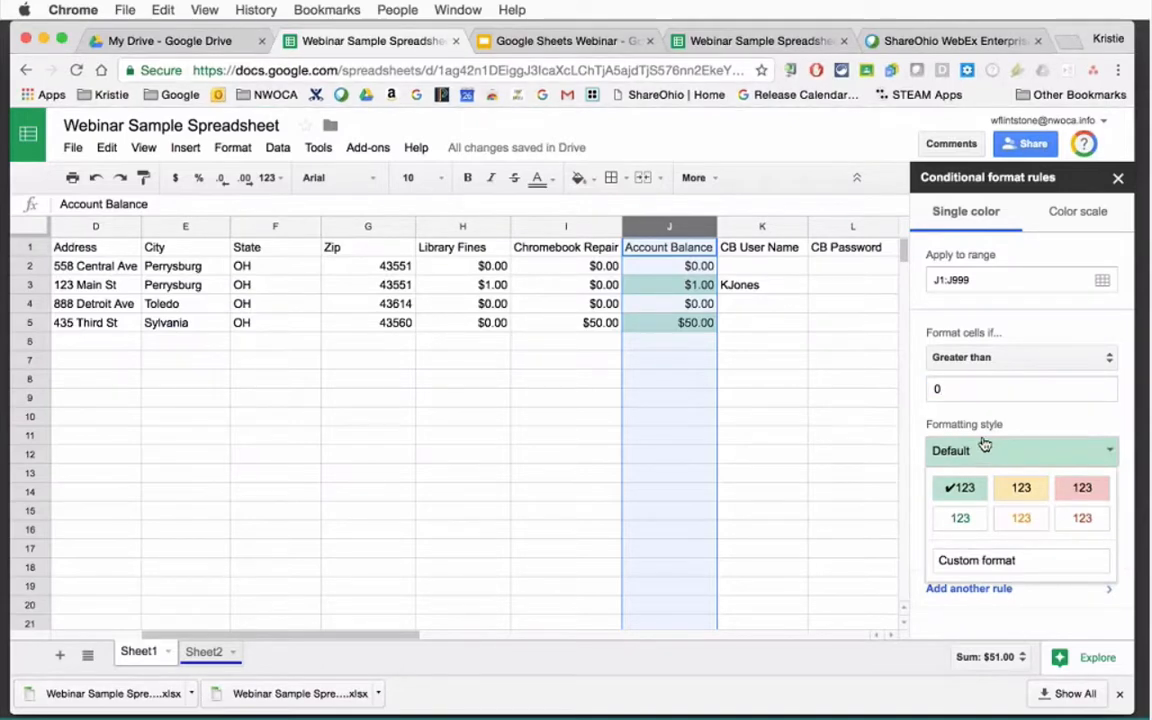
pyautogui.click(1004, 565)
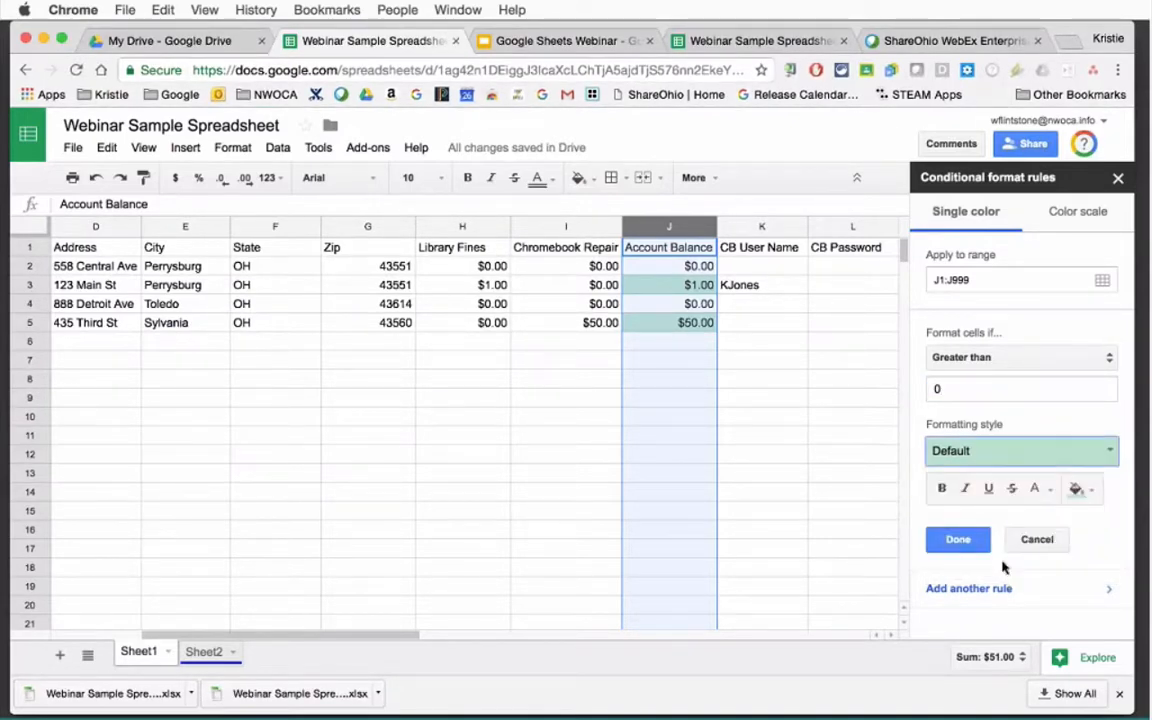
pyautogui.click(1090, 492)
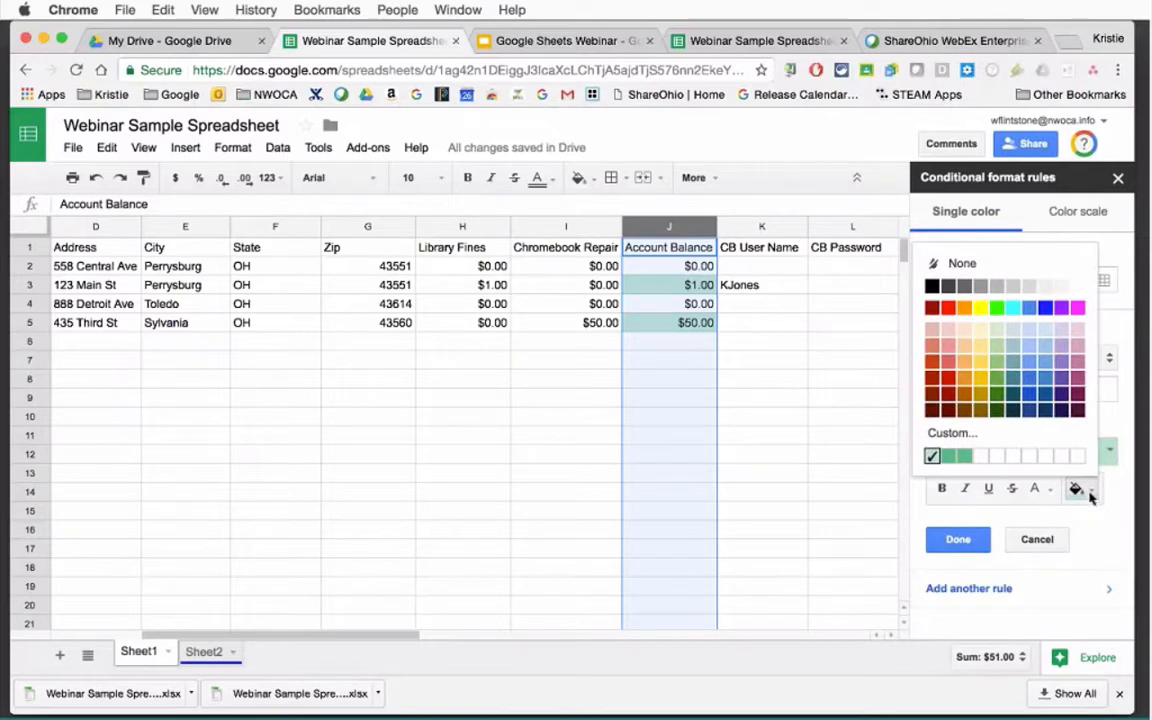
pyautogui.click(948, 308)
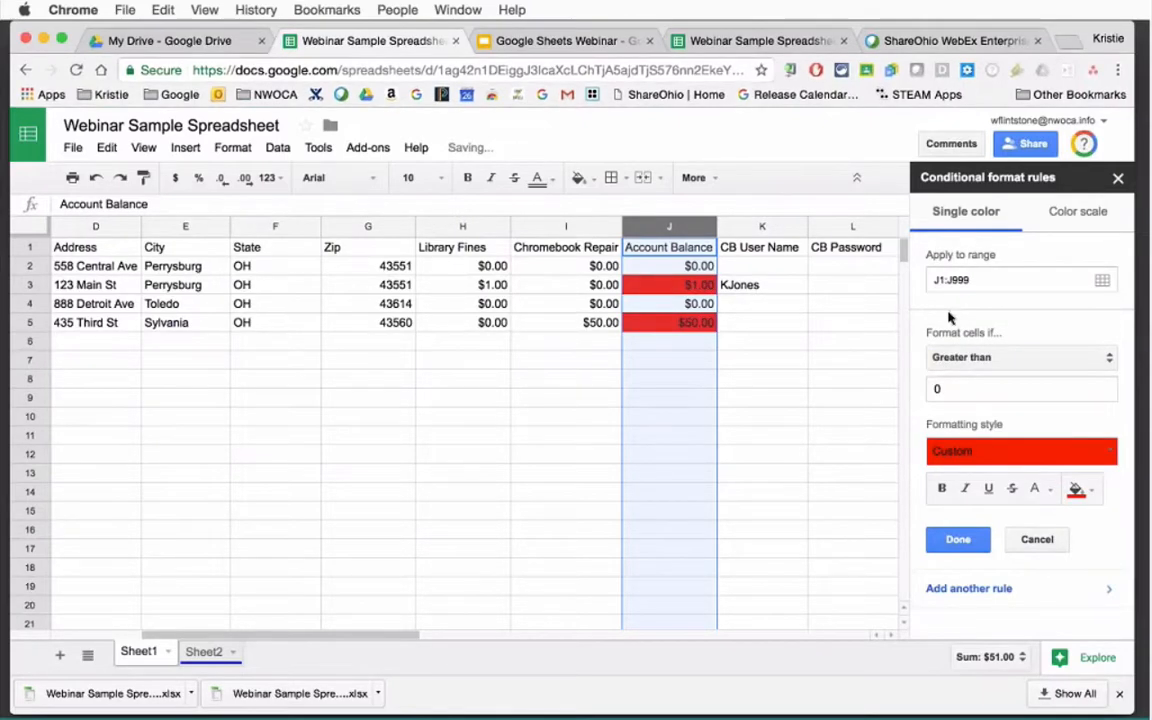
pyautogui.click(958, 541)
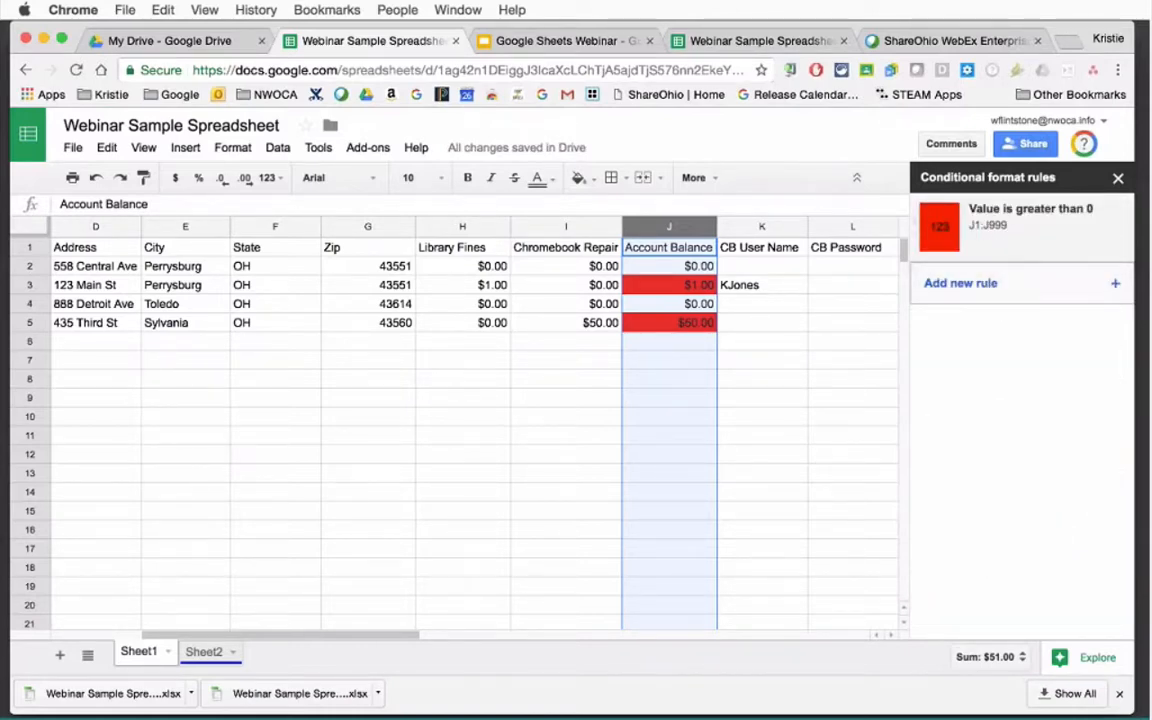
# Enter test balances 0, 5, 2 and 1 into J6 through J9.
pyautogui.click(823, 400)
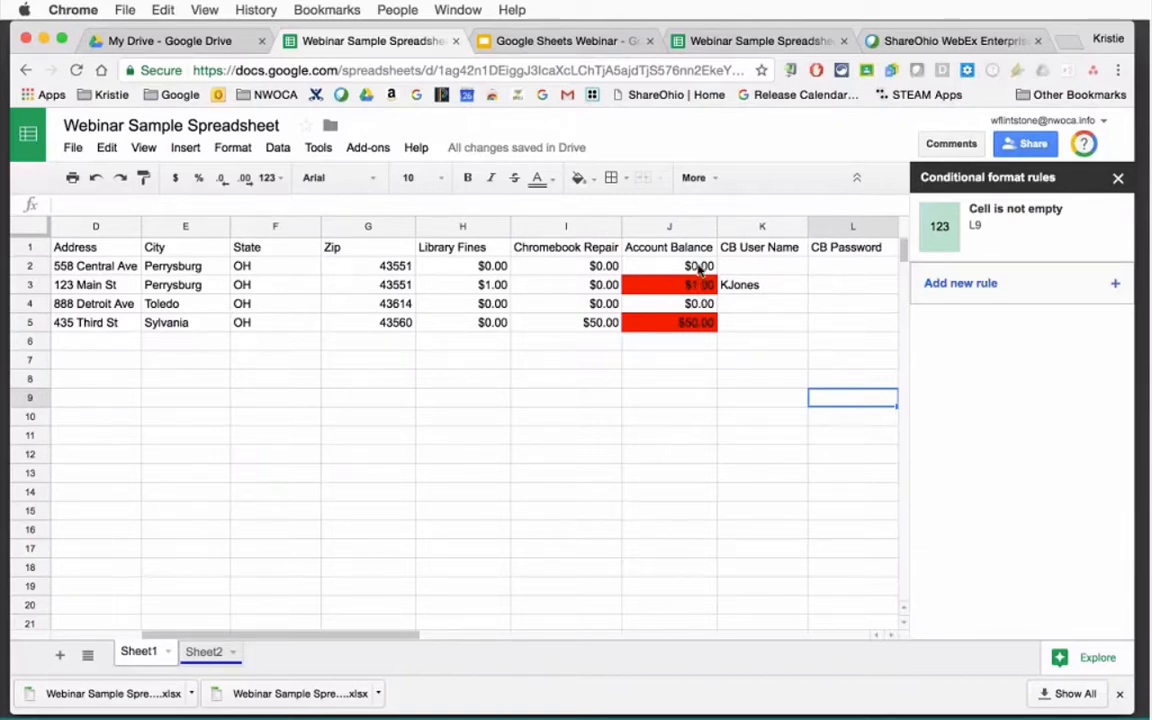
pyautogui.click(685, 347)
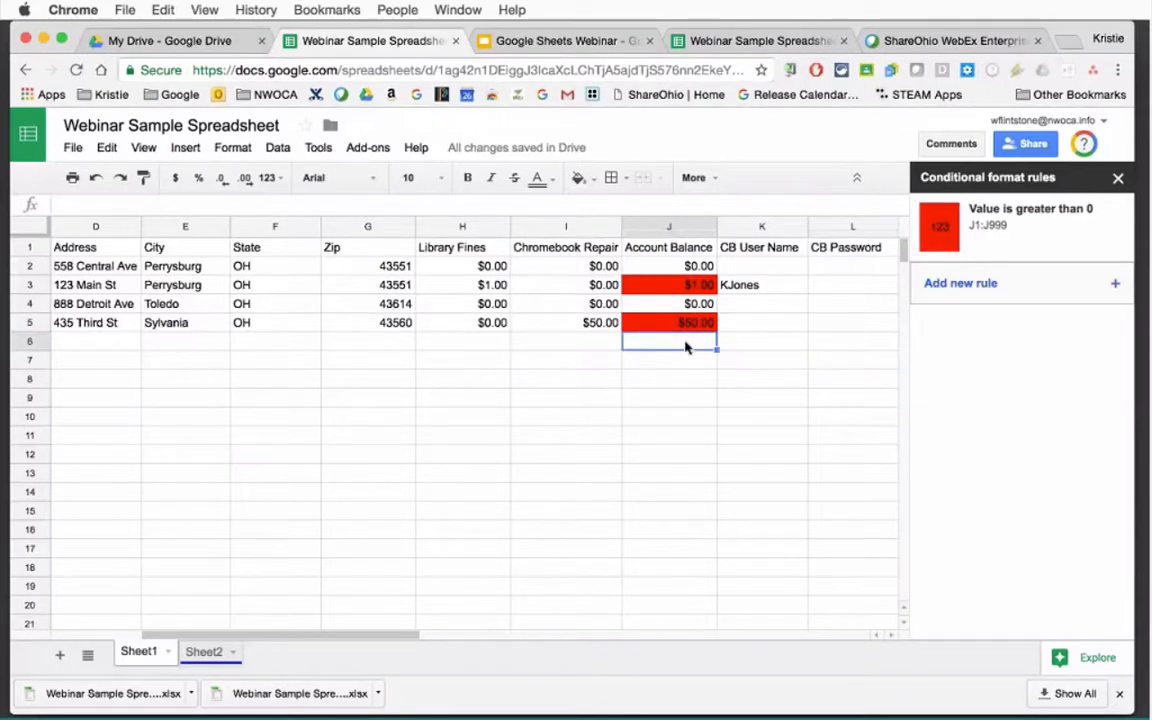
pyautogui.write('0')
pyautogui.press('Return')
pyautogui.write('5')
pyautogui.press('Return')
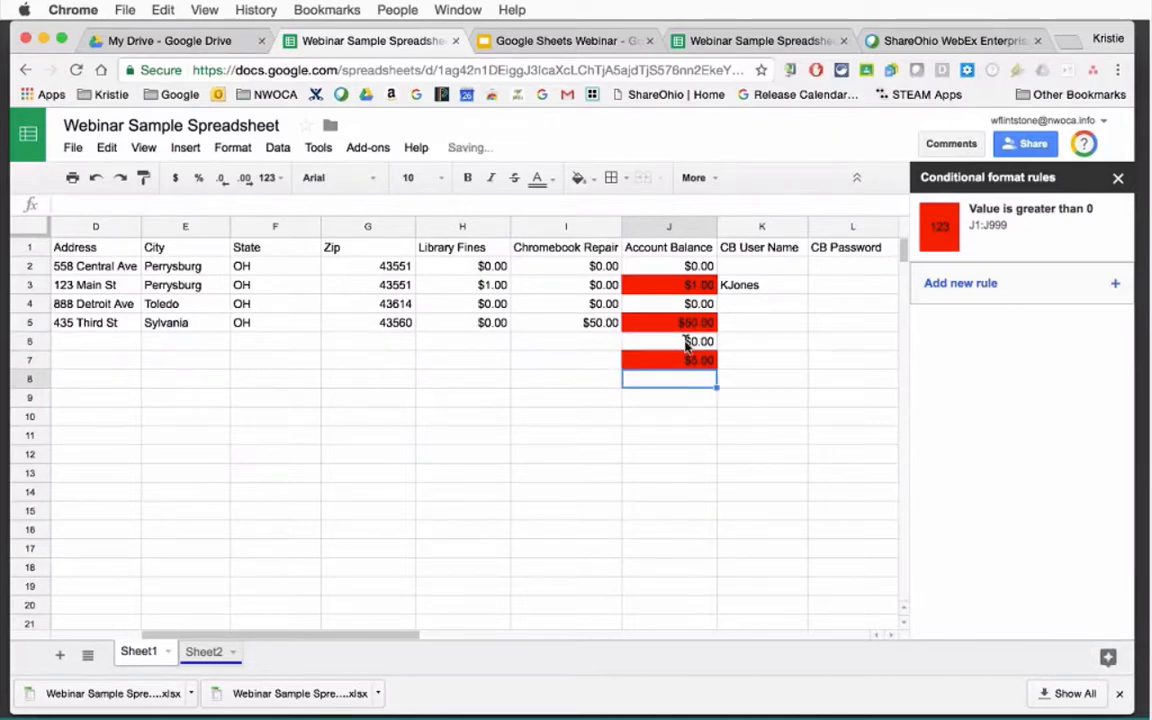
pyautogui.write('2')
pyautogui.press('Return')
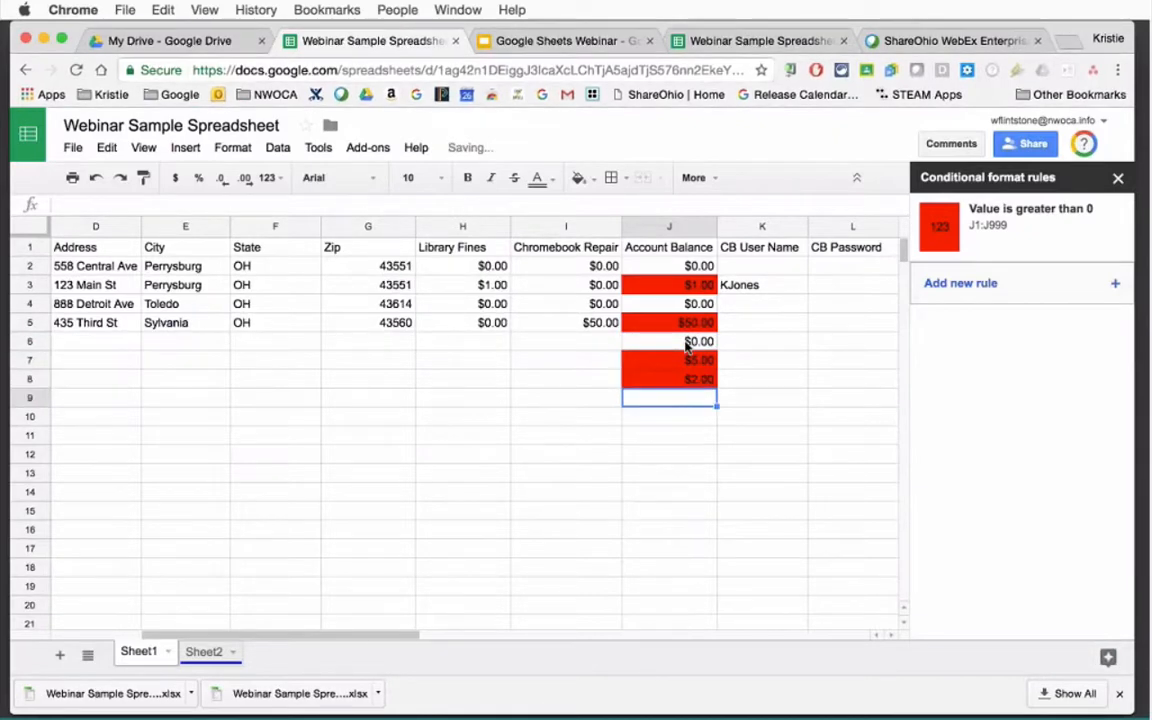
pyautogui.write('1')
pyautogui.press('Return')
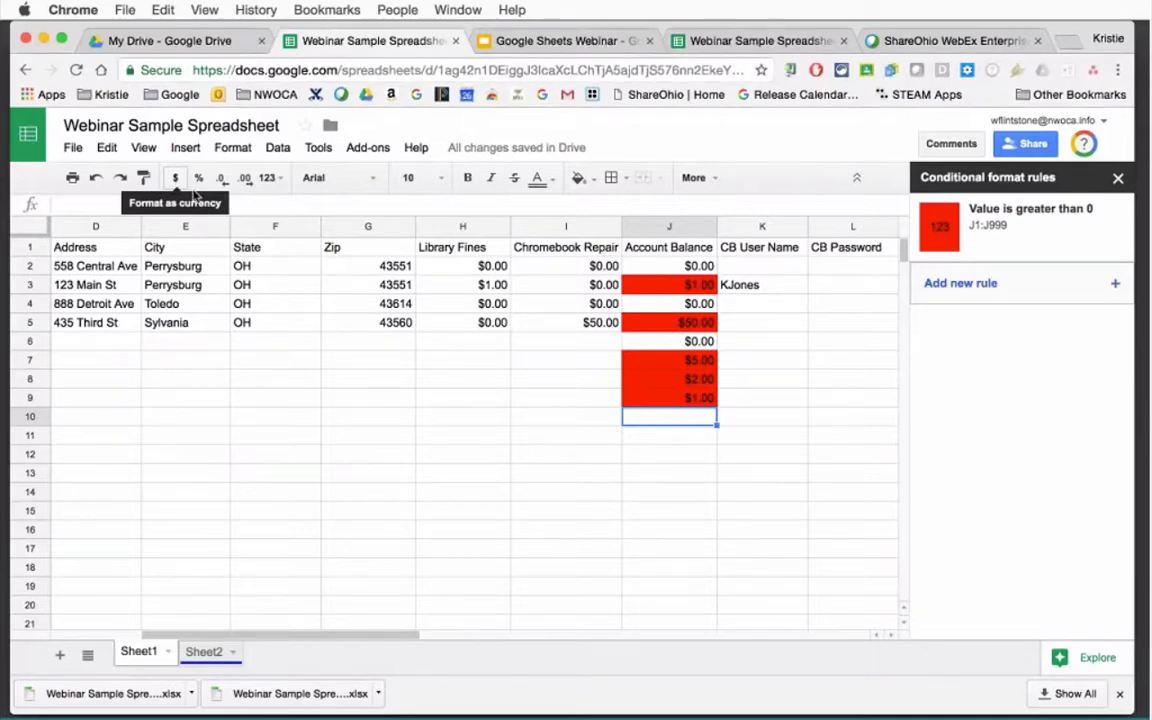
# Browse conditions for a new rule without saving it, then close the rules panel.
pyautogui.click(980, 283)
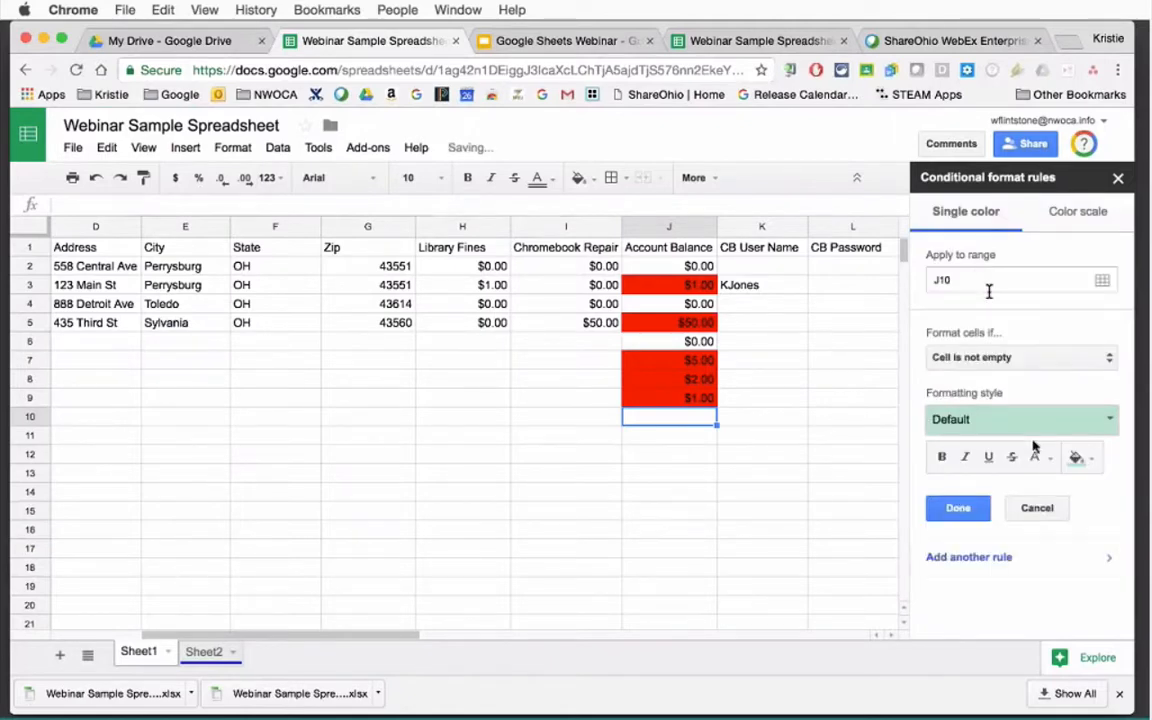
pyautogui.click(1022, 360)
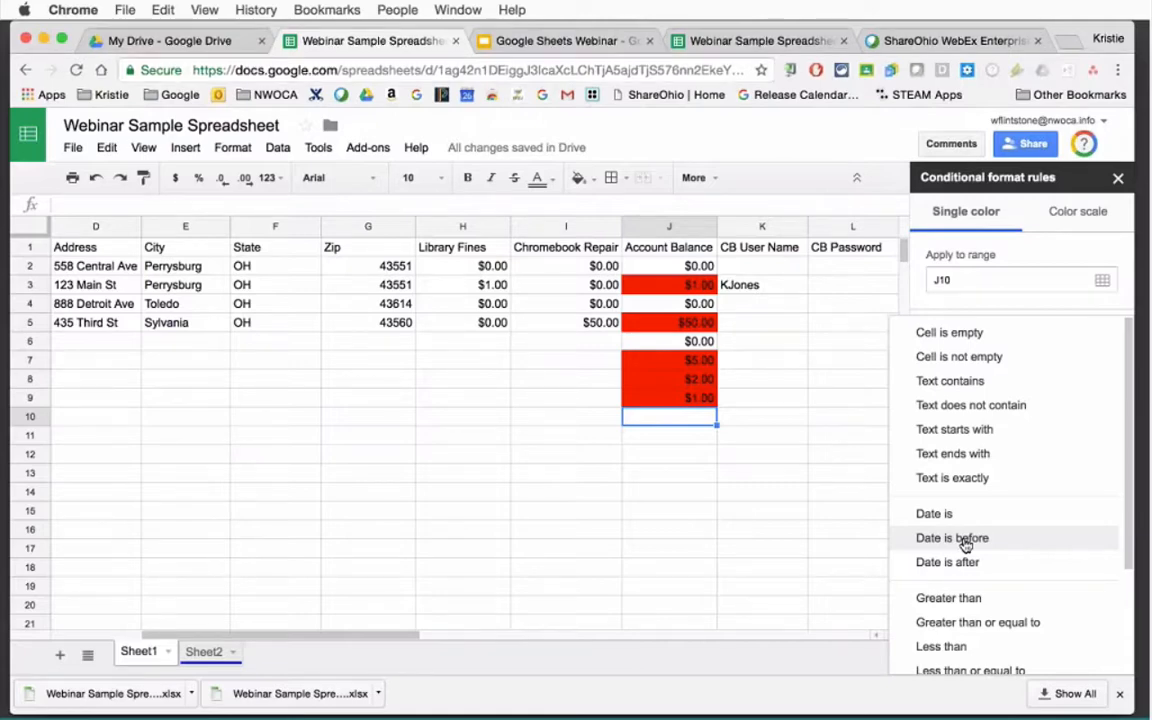
pyautogui.moveTo(1134, 496); pyautogui.dragTo(1127, 652)
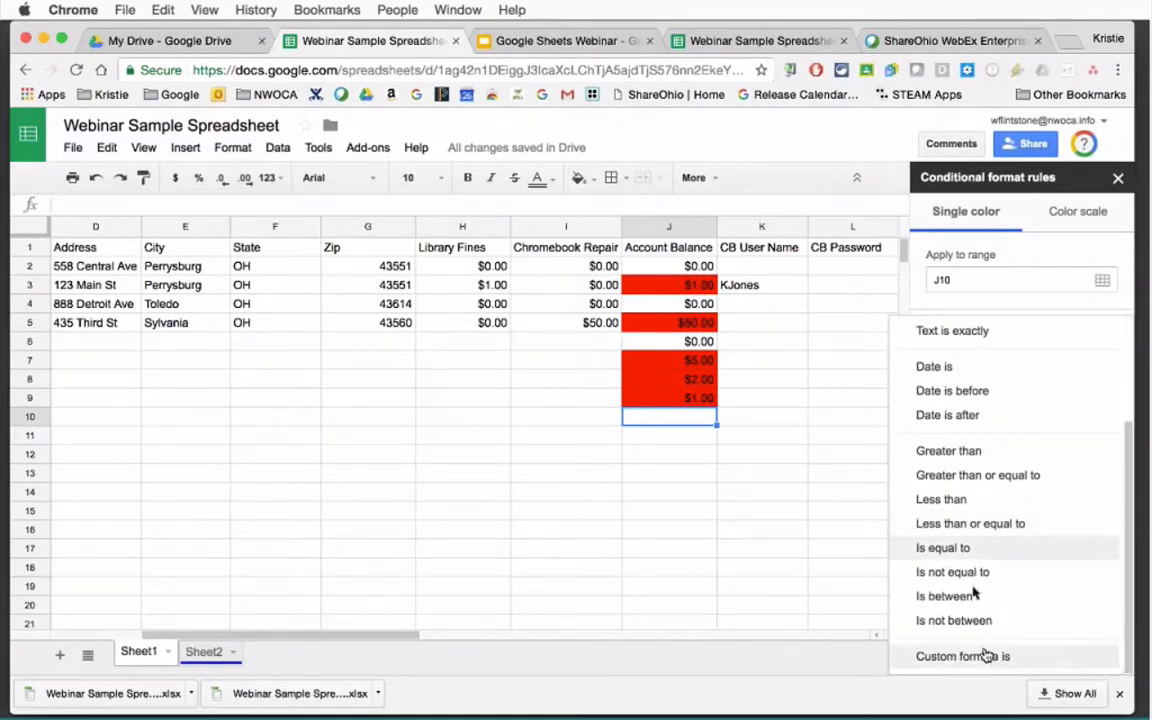
pyautogui.click(838, 567)
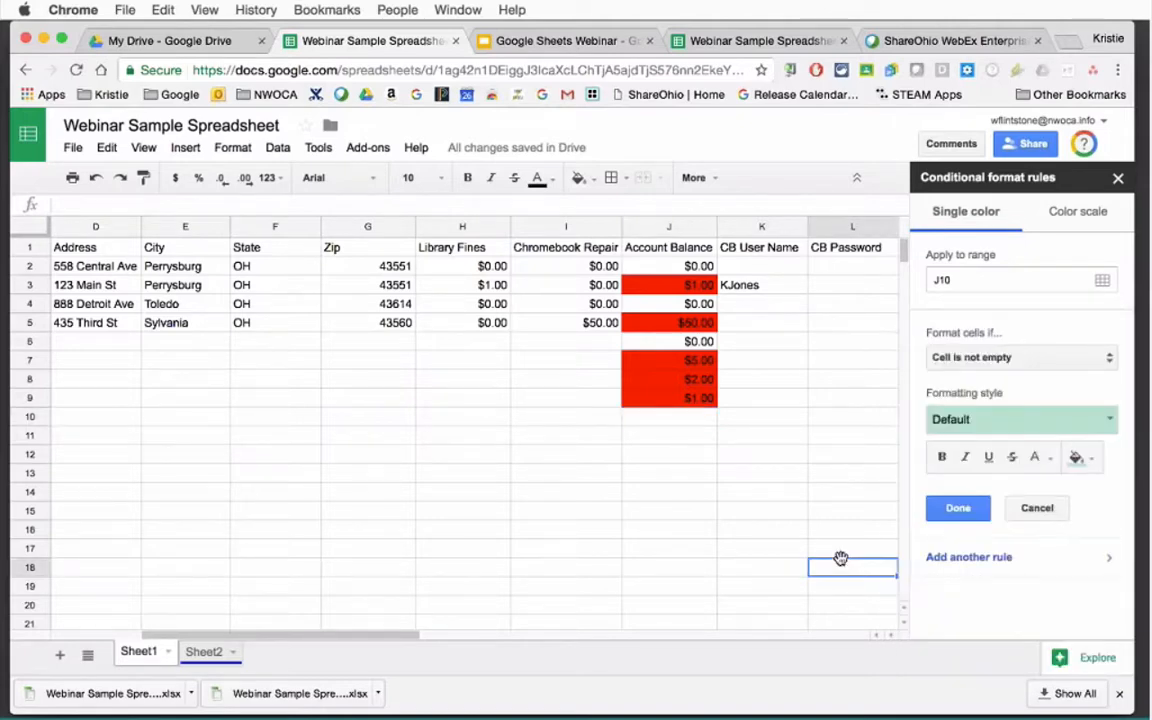
pyautogui.click(1118, 178)
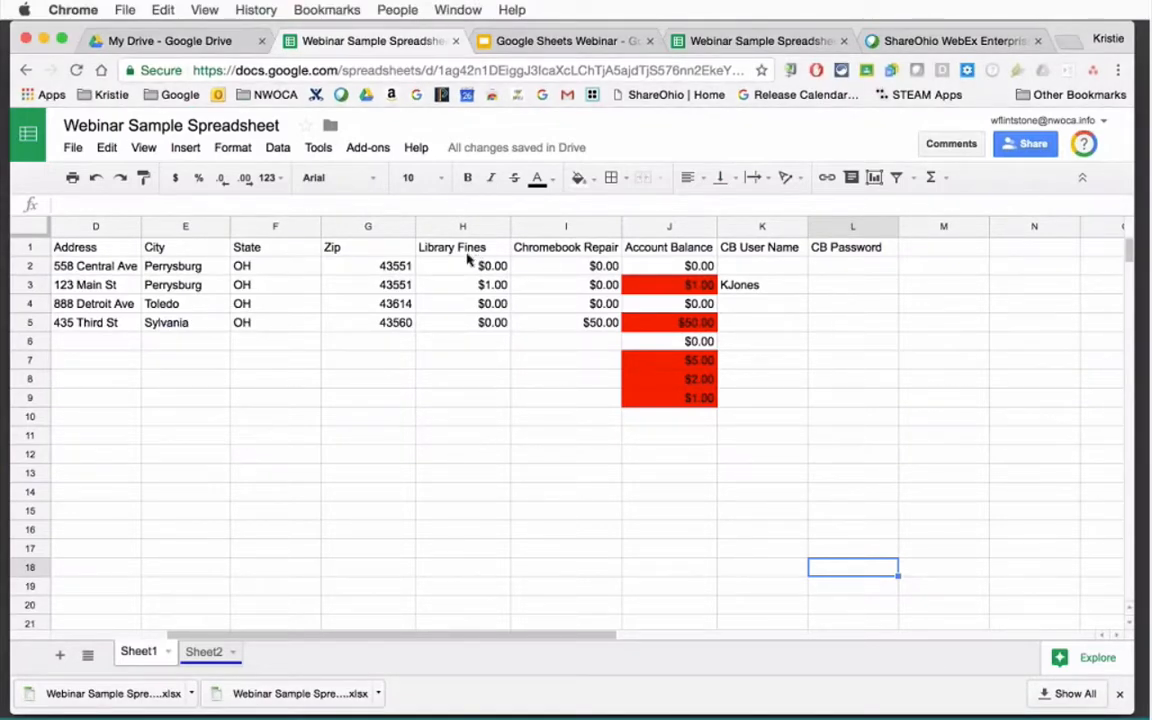
# Clear the test balances from J6:J9.
pyautogui.moveTo(690, 361); pyautogui.dragTo(684, 402)
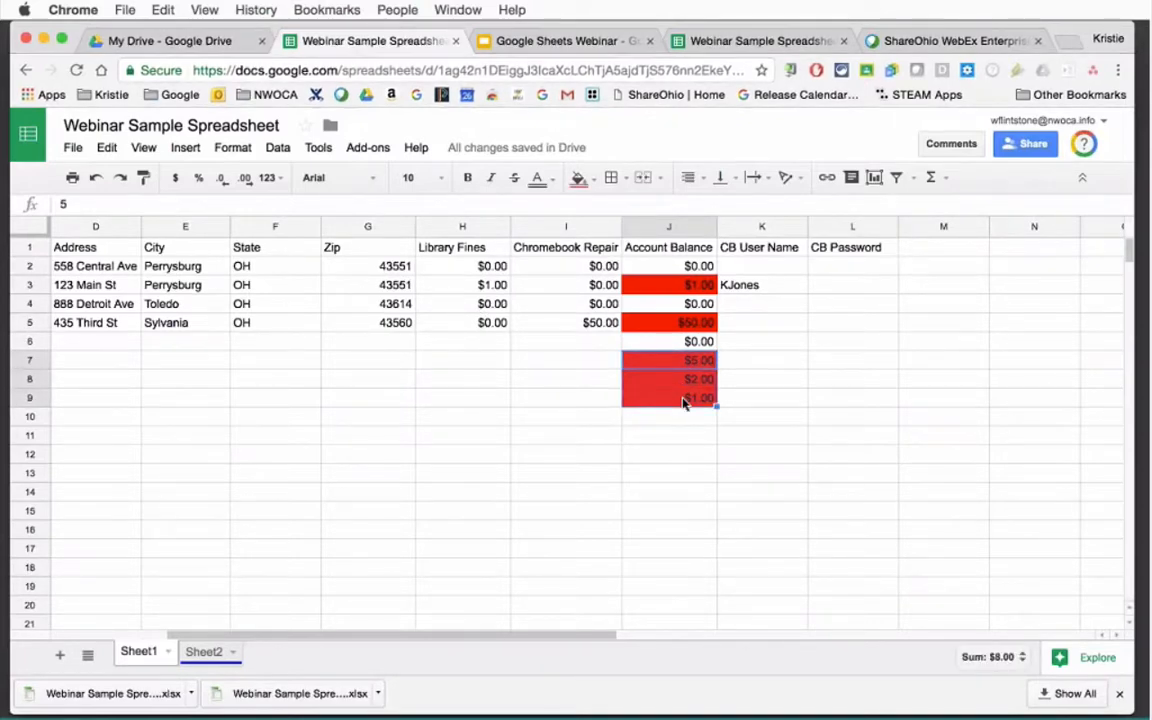
pyautogui.press('Delete')
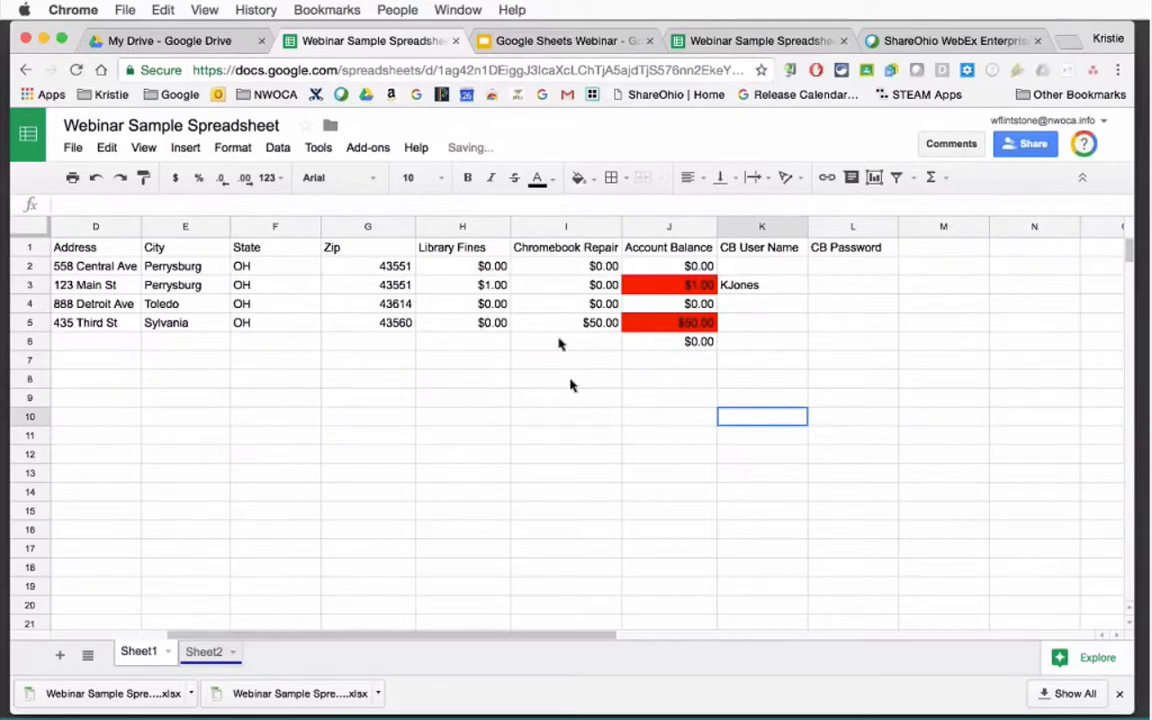
pyautogui.click(500, 343)
pyautogui.click(577, 345)
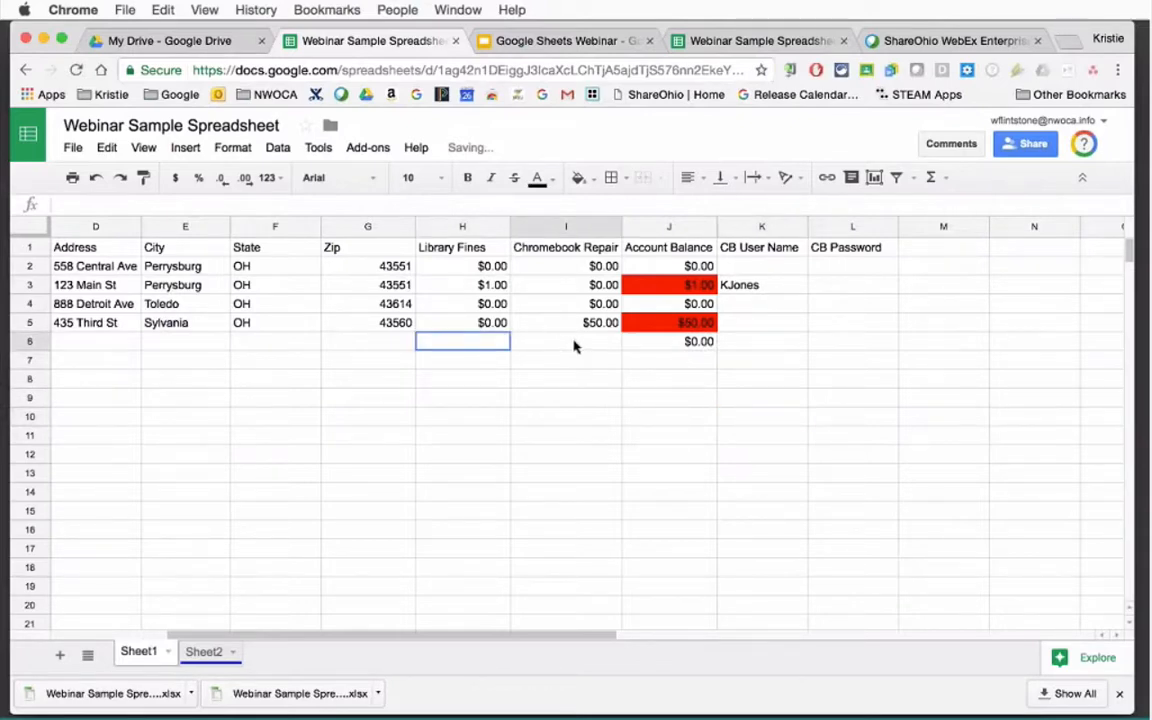
pyautogui.click(650, 342)
pyautogui.press('Delete')
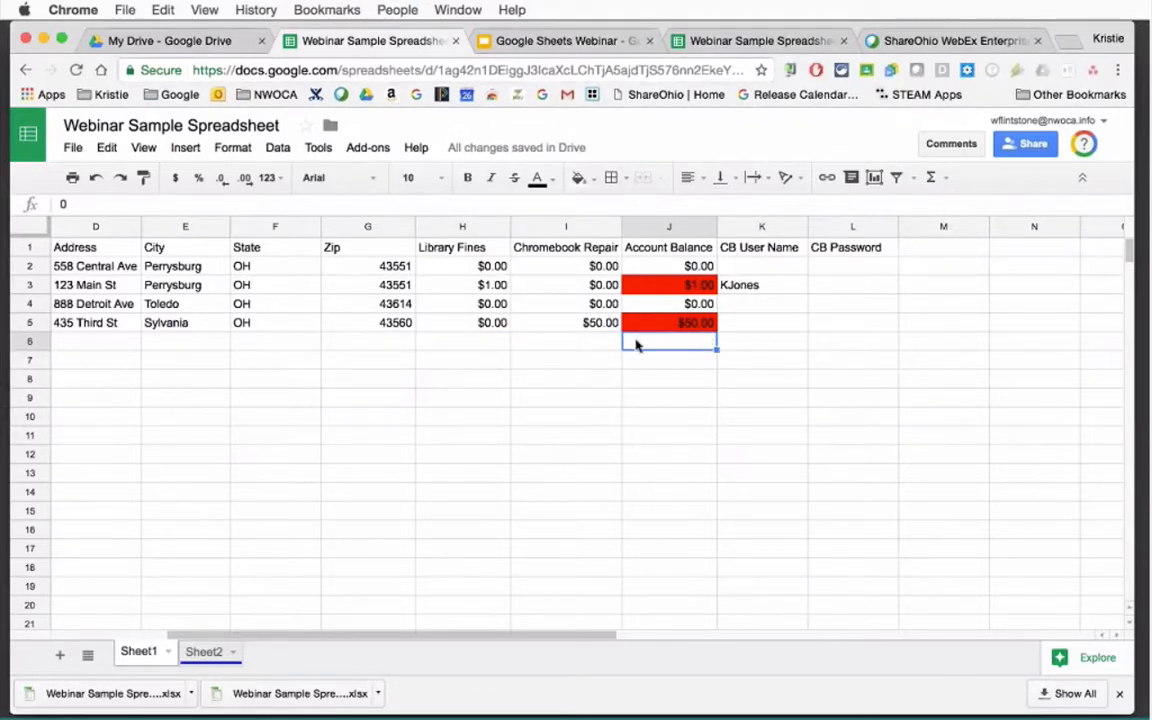
pyautogui.click(508, 341)
pyautogui.click(519, 342)
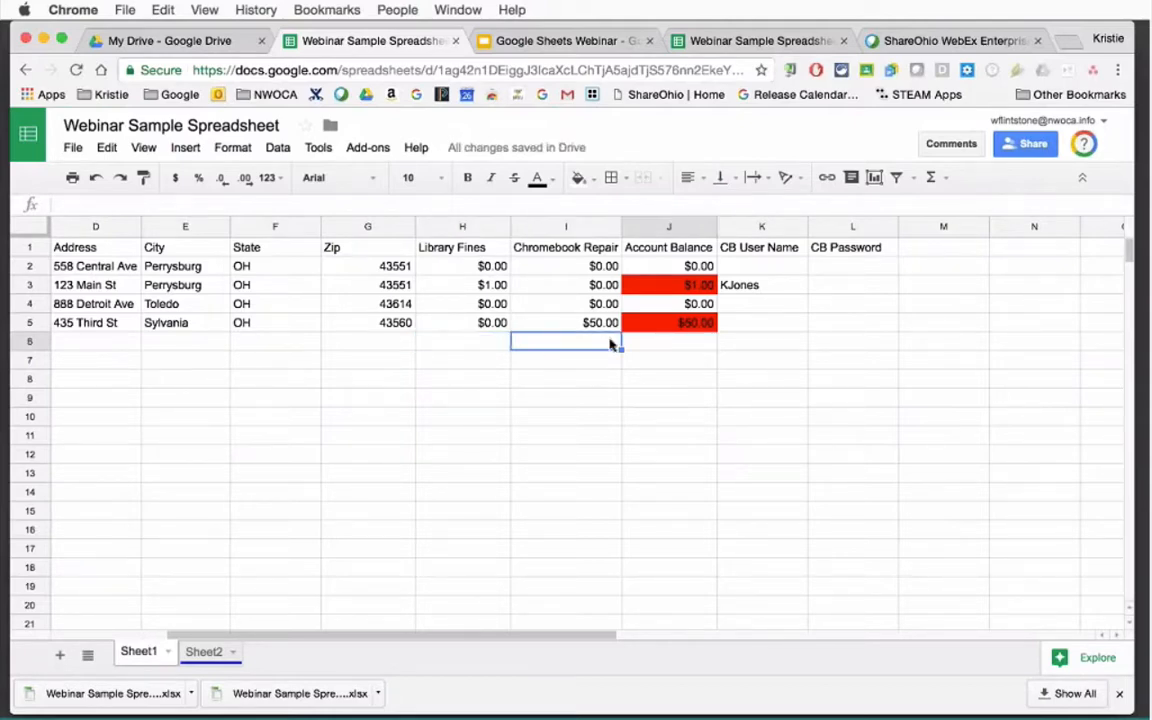
pyautogui.click(658, 344)
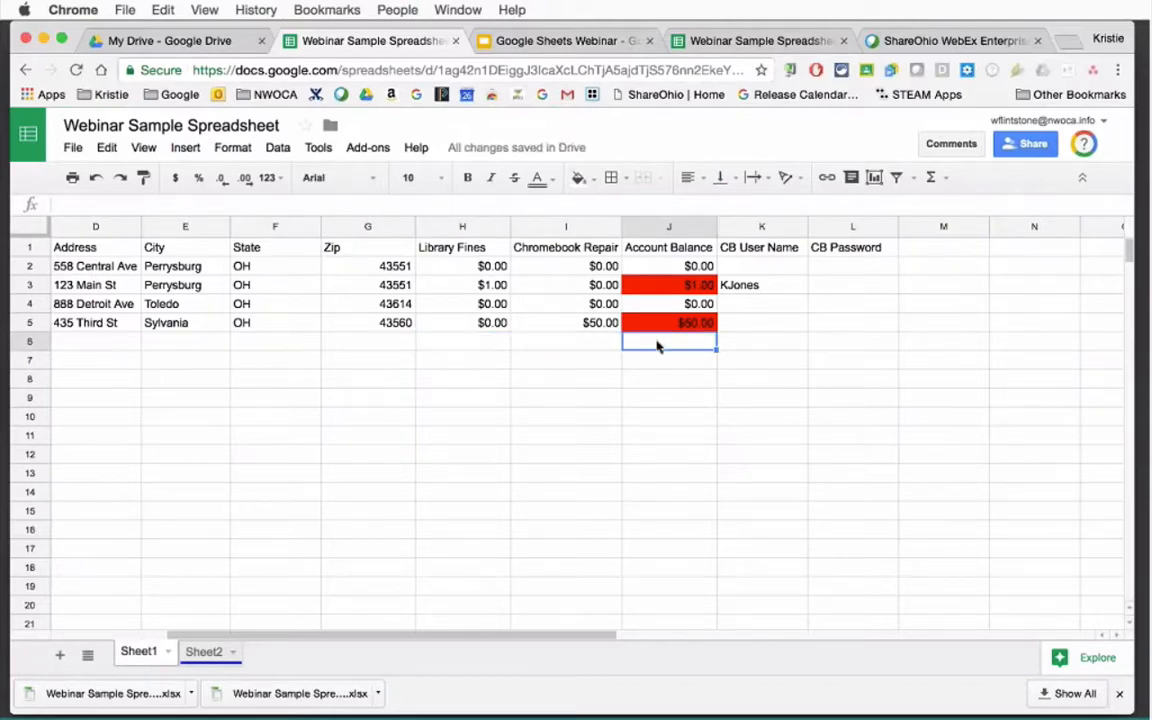
# With H6 selected, open the full function list via Σ > More functions.
pyautogui.click(472, 343)
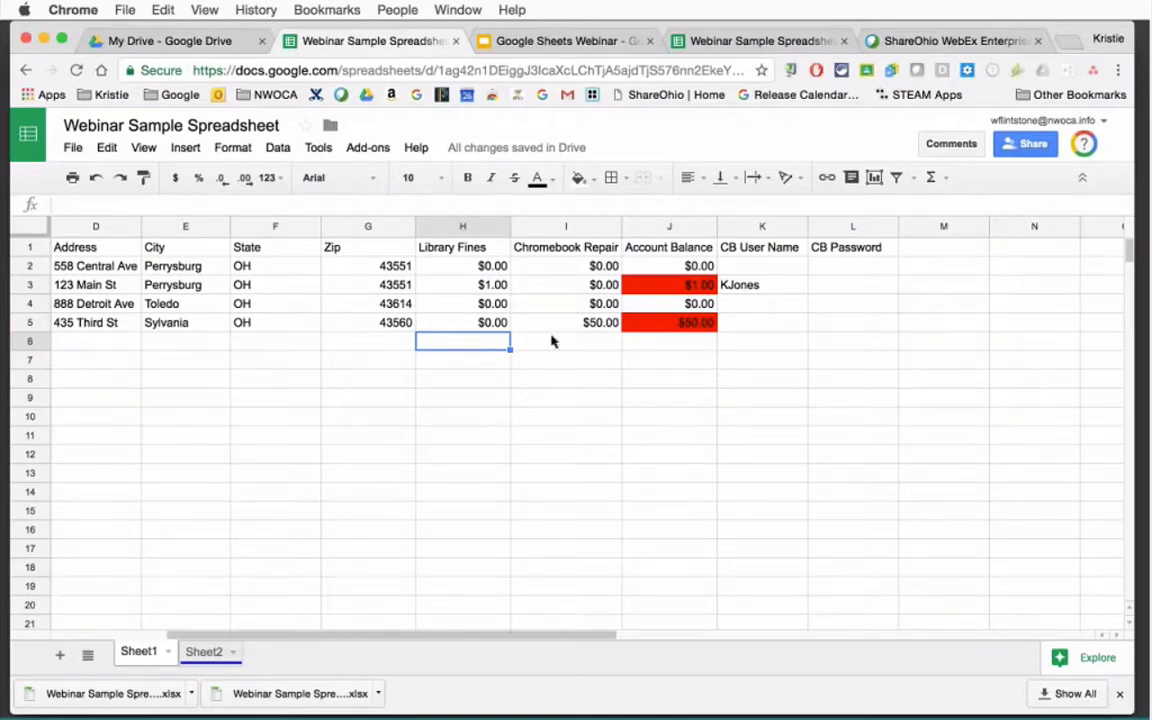
pyautogui.click(946, 180)
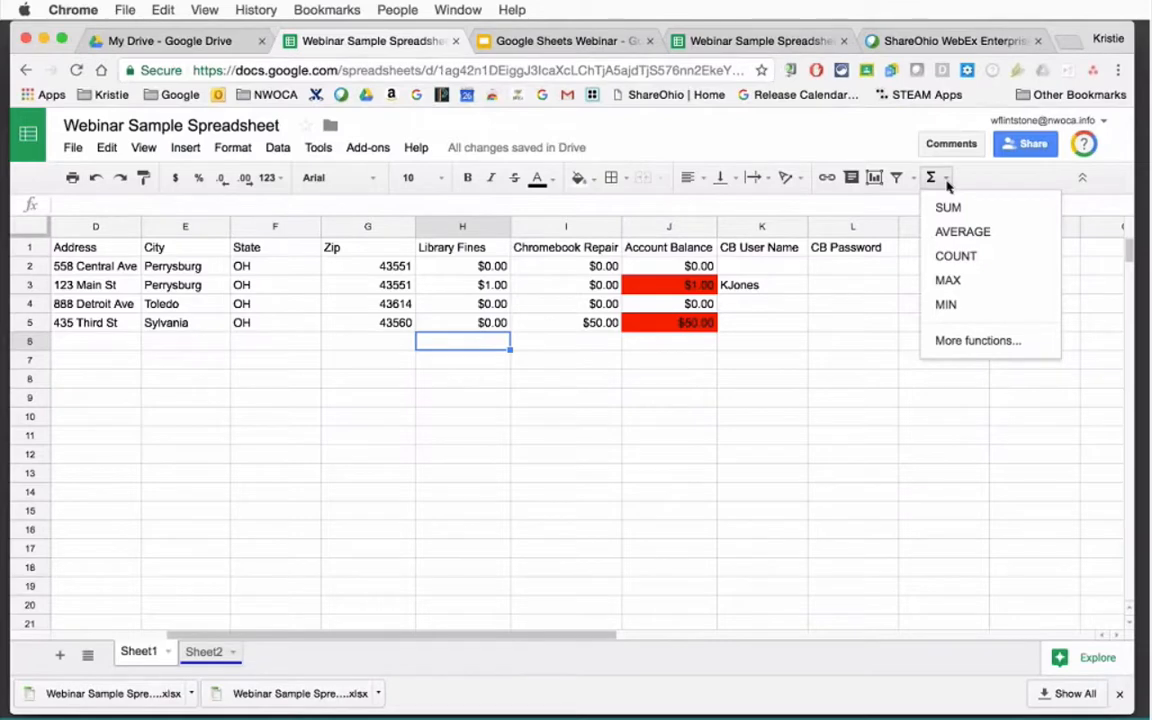
pyautogui.click(970, 340)
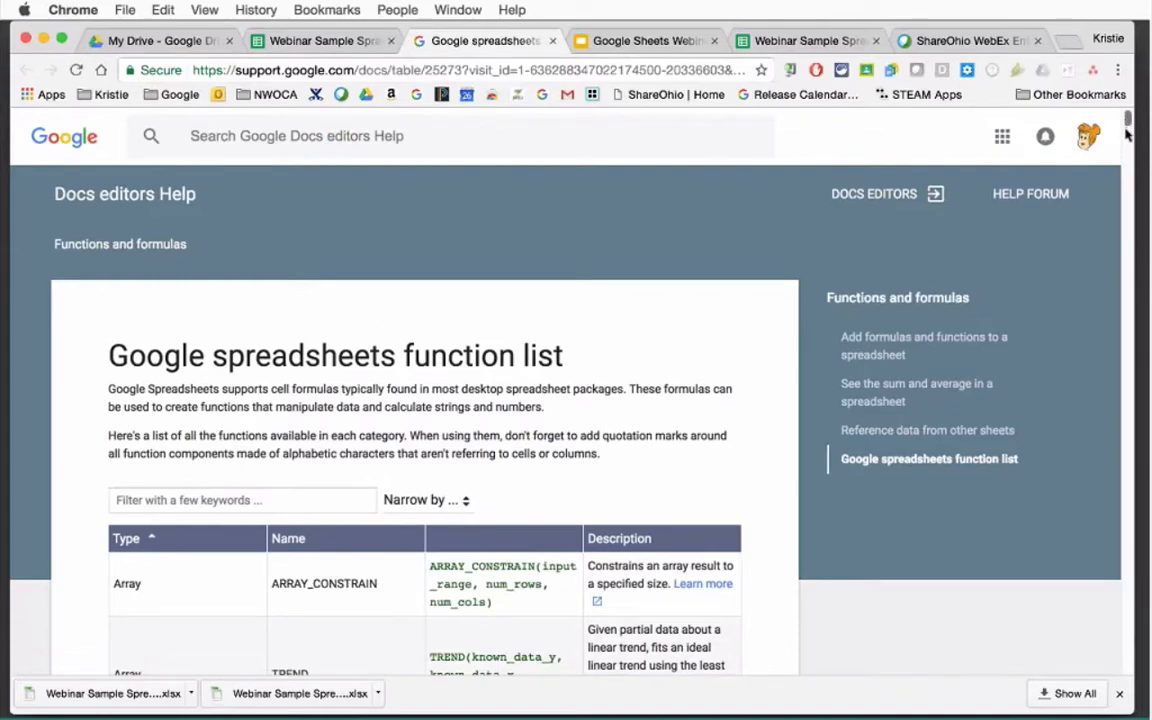
# Scroll through the spreadsheet function list, then close the help tab.
pyautogui.moveTo(1126, 132); pyautogui.dragTo(935, 103)
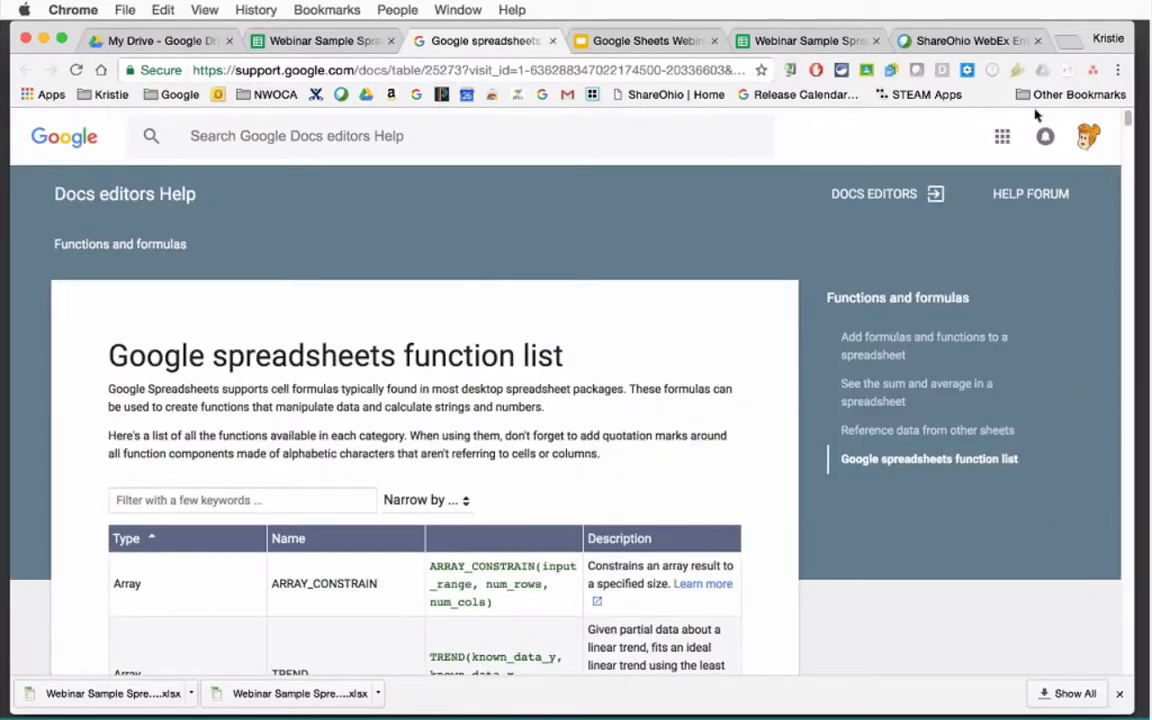
pyautogui.click(552, 41)
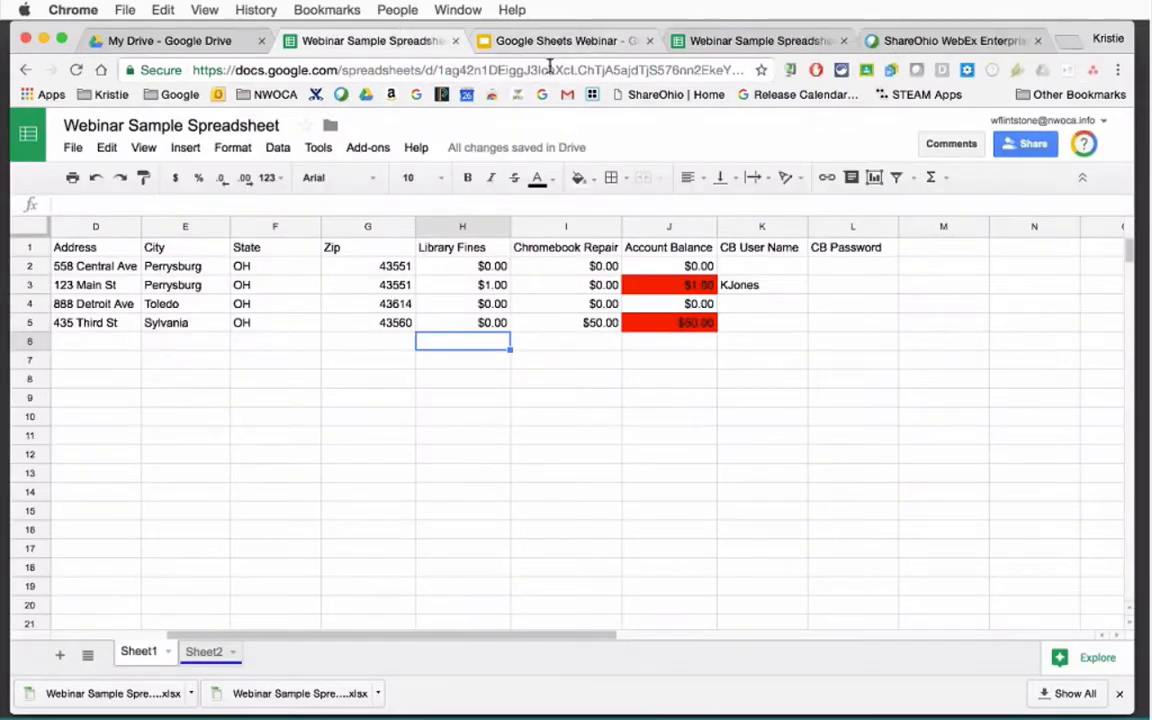
pyautogui.click(946, 179)
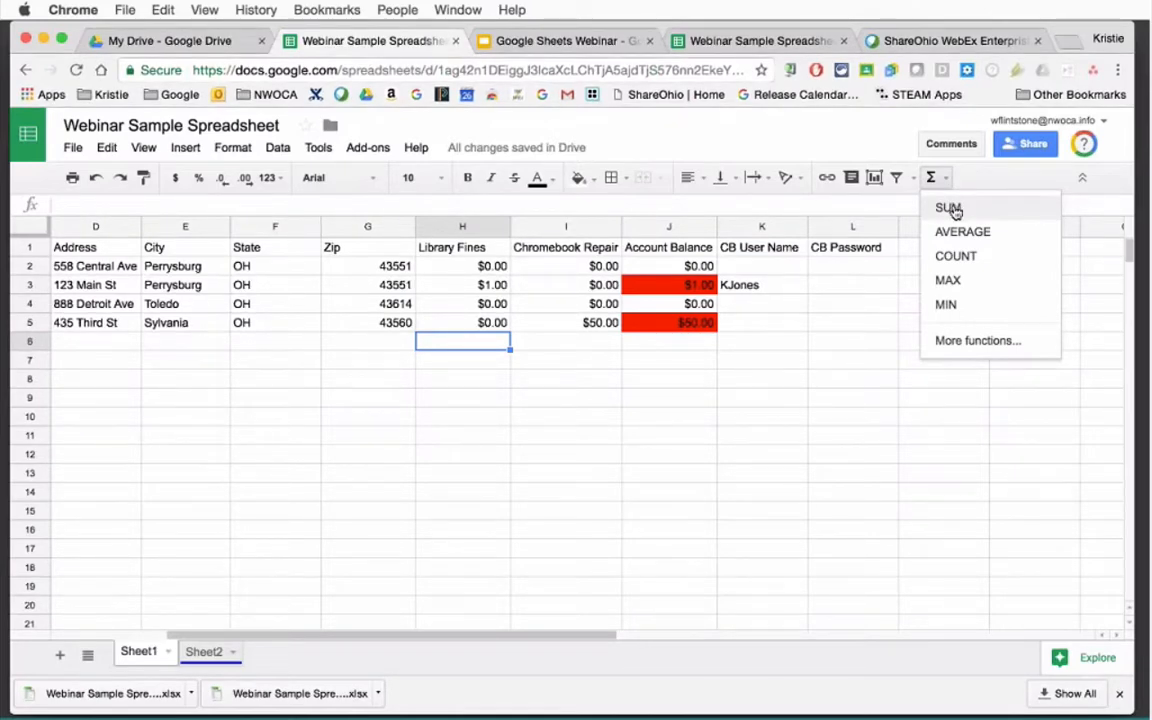
pyautogui.click(953, 209)
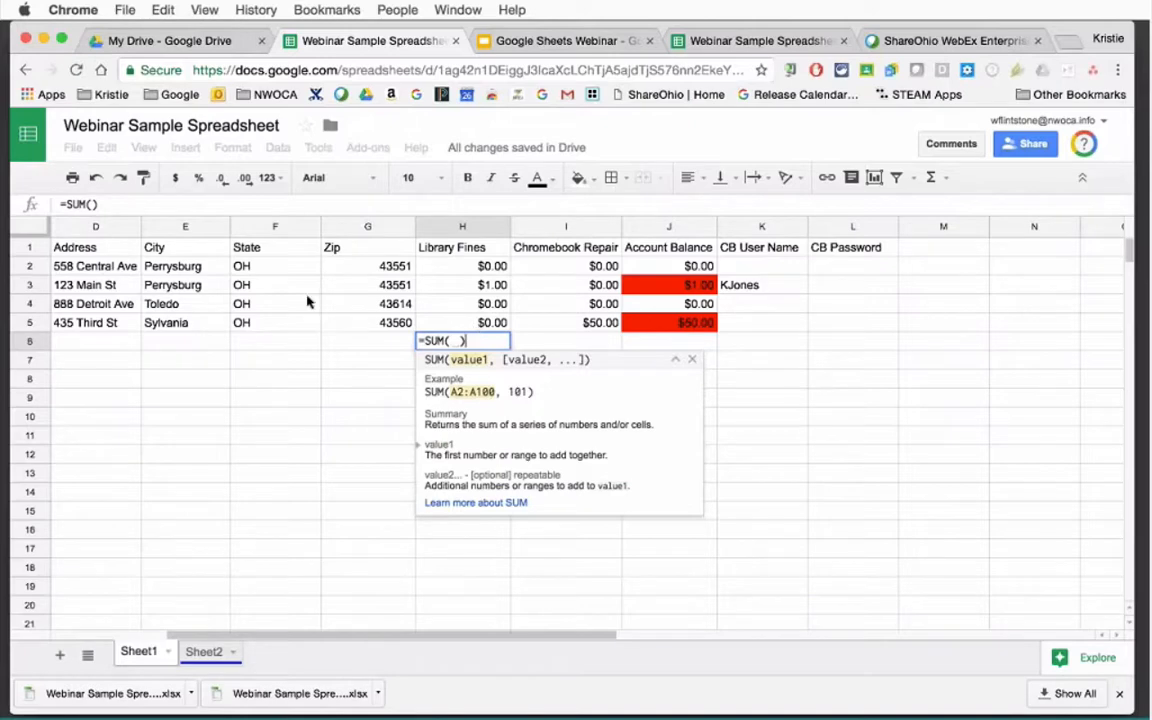
pyautogui.moveTo(108, 204); pyautogui.dragTo(75, 204)
pyautogui.click(85, 204)
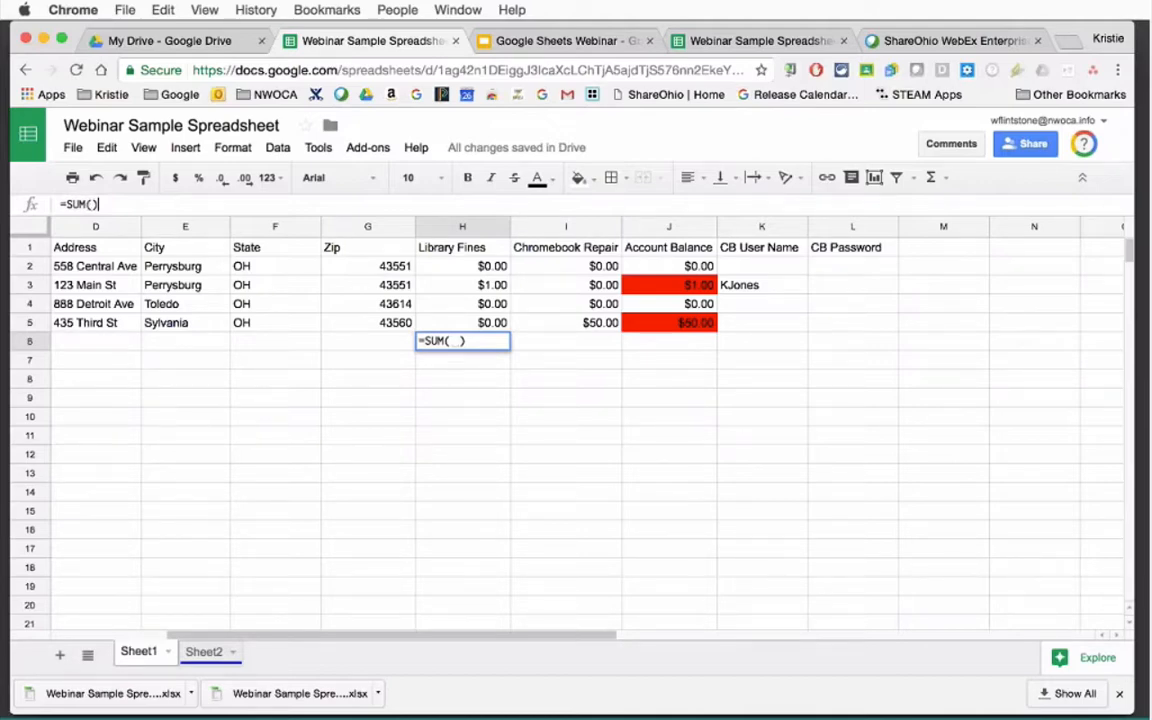
pyautogui.click(451, 265)
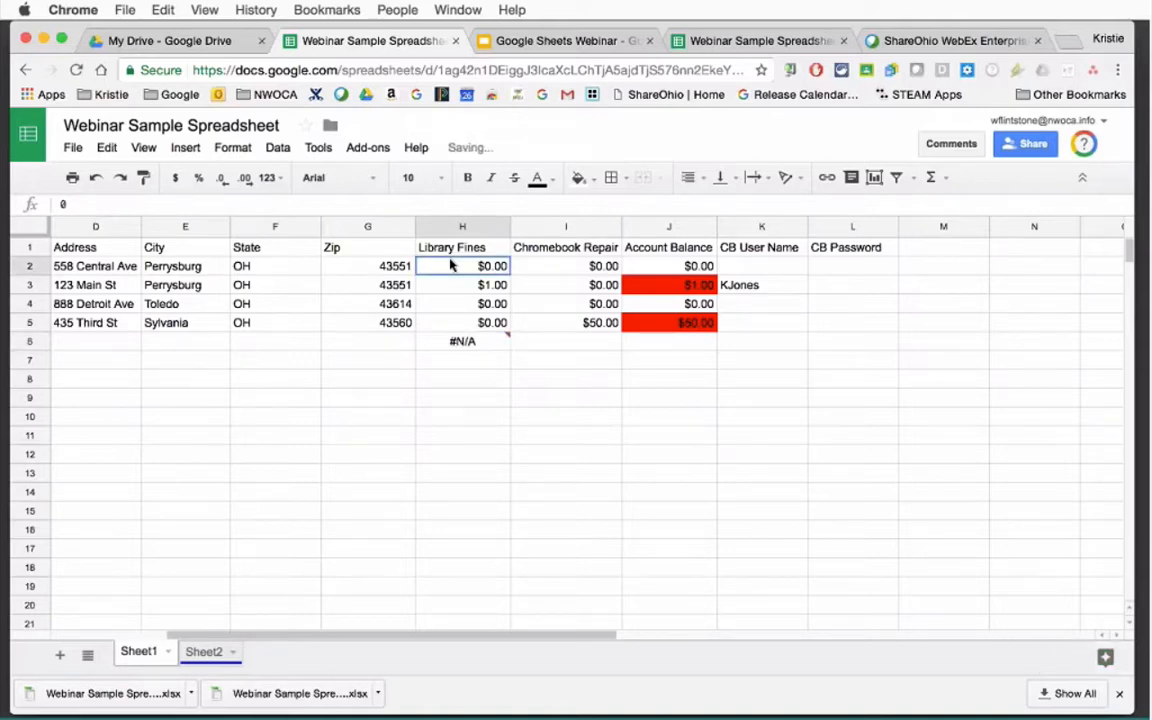
pyautogui.click(455, 339)
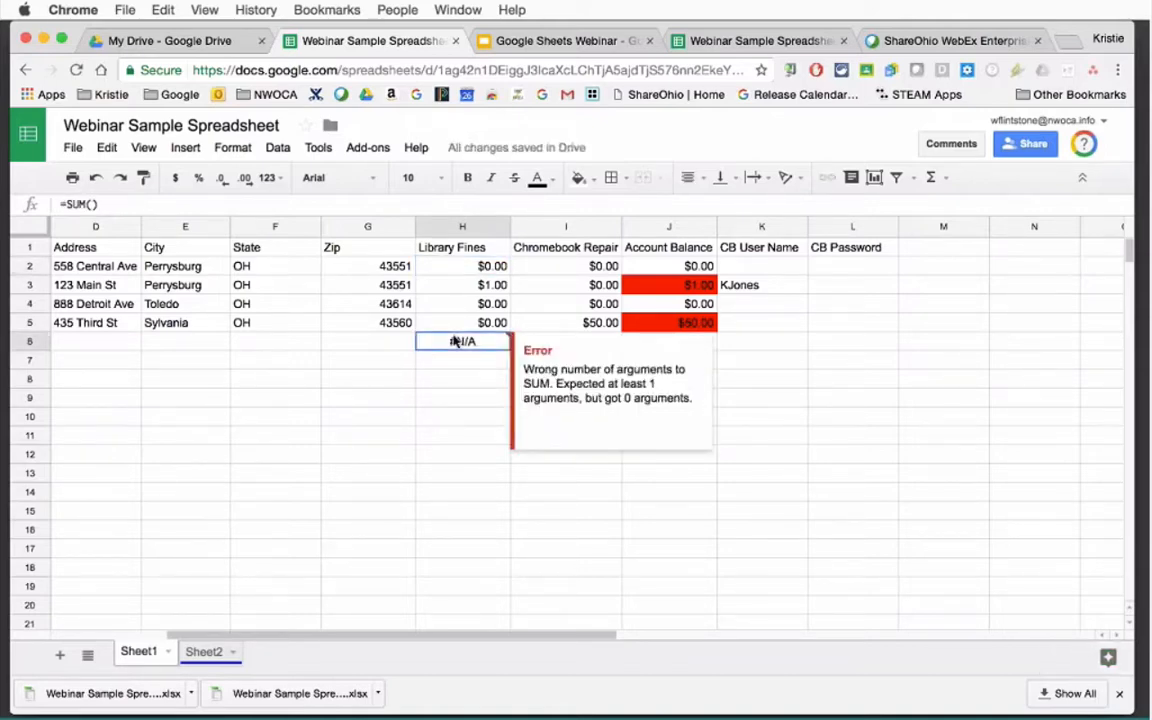
pyautogui.press('Delete')
pyautogui.click(481, 363)
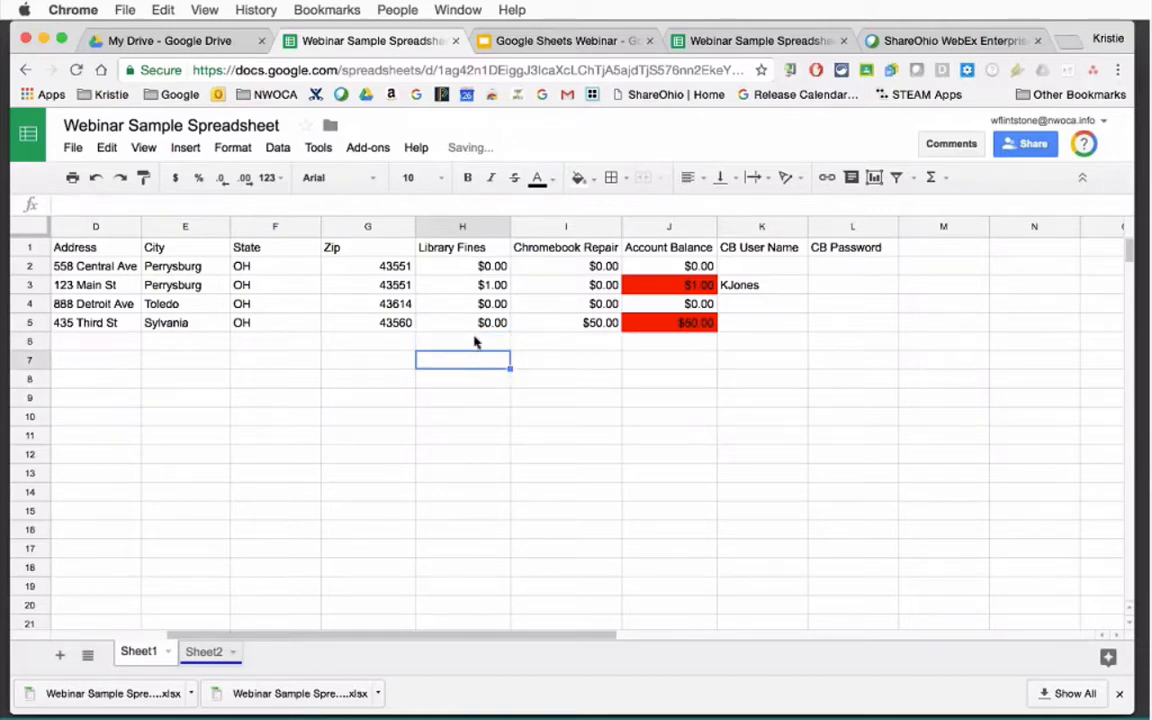
pyautogui.click(481, 344)
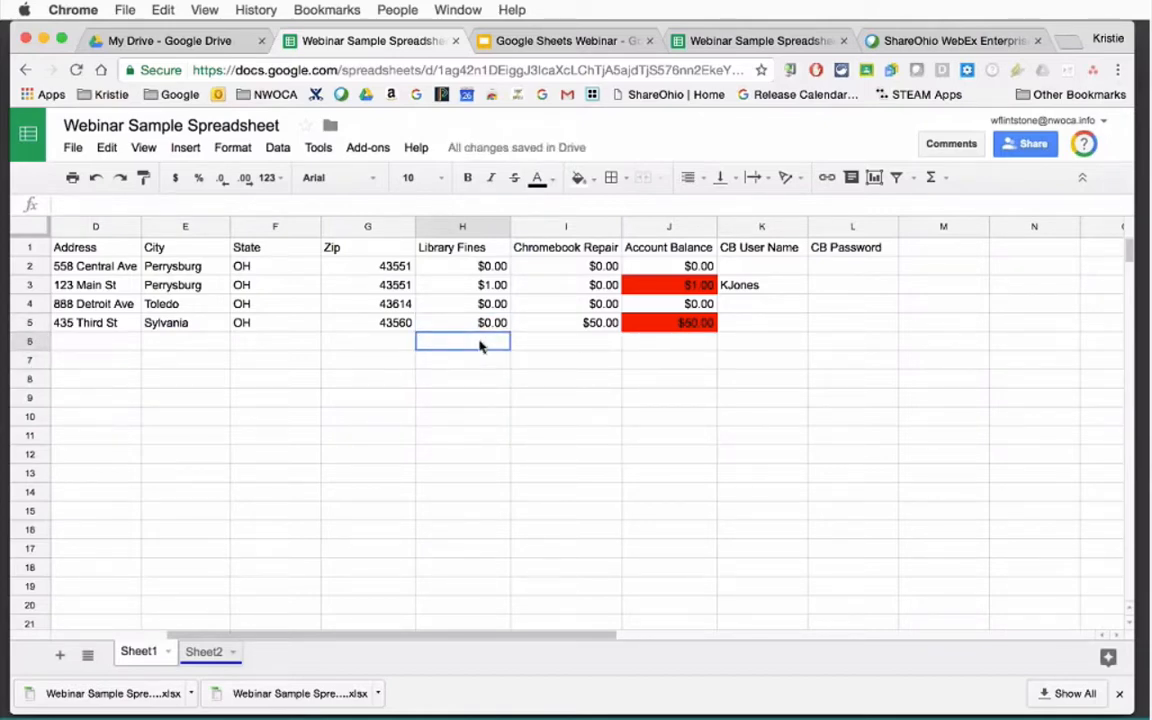
# Insert a SUM formula in H6 over the Library Fines cells, briefly changing its start to H3.
pyautogui.click(940, 178)
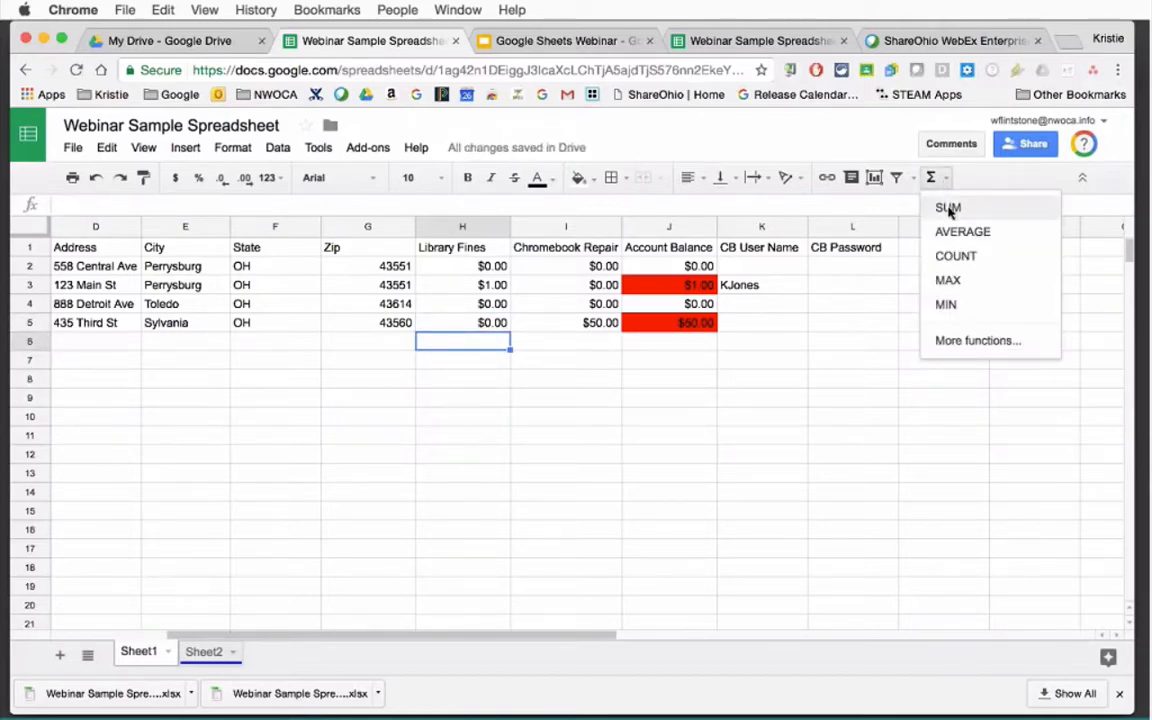
pyautogui.click(948, 209)
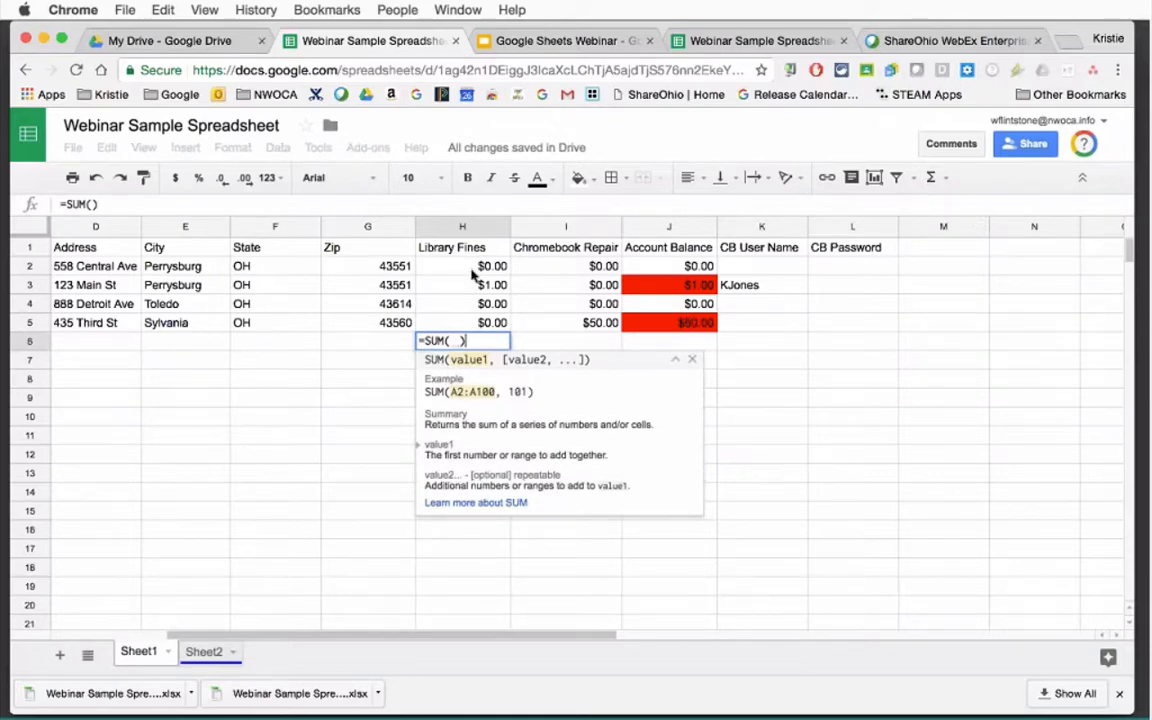
pyautogui.click(465, 265)
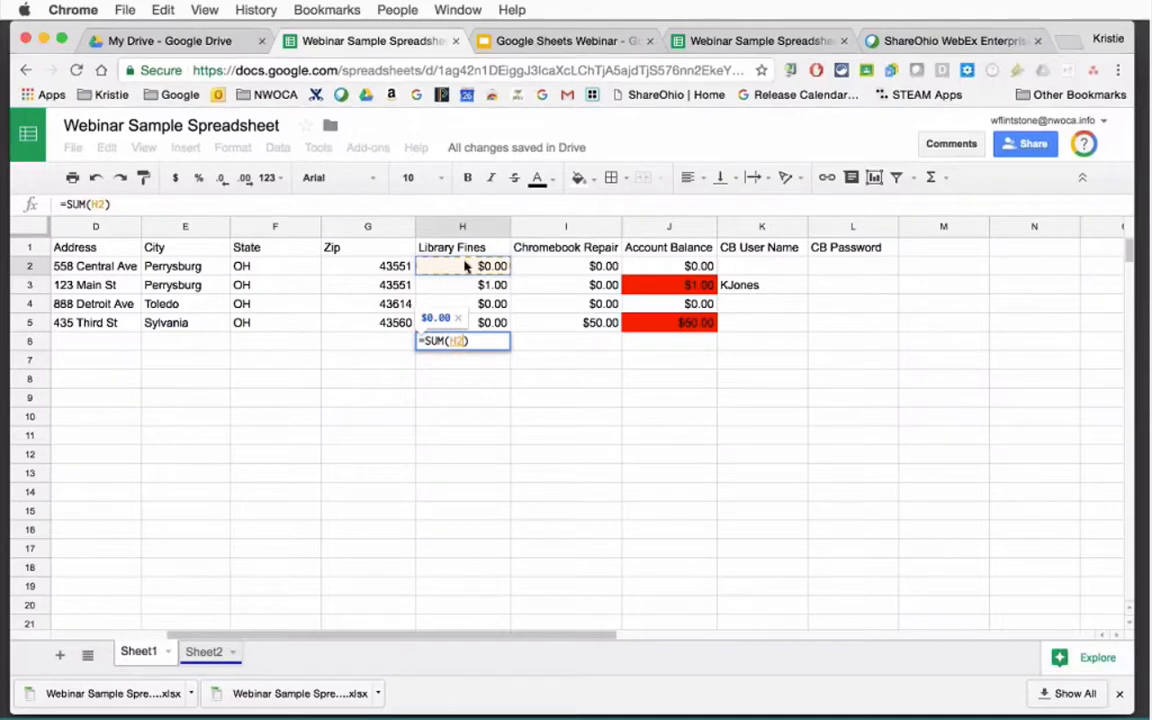
pyautogui.moveTo(465, 265); pyautogui.dragTo(470, 320)
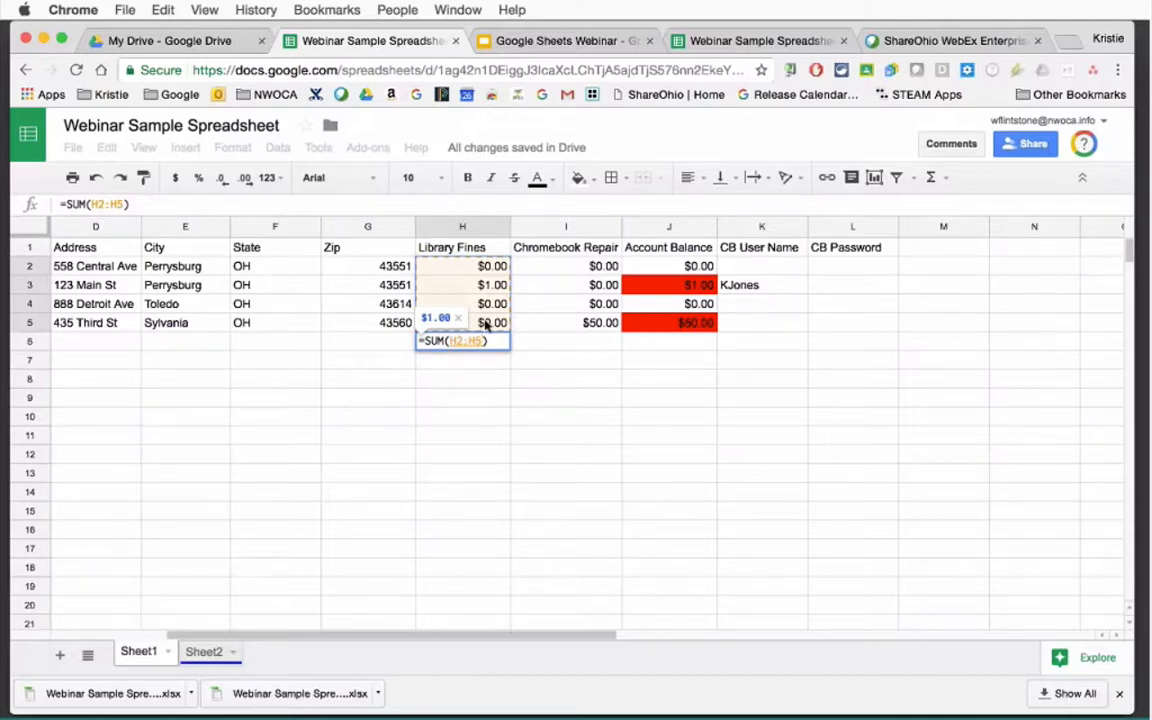
pyautogui.click(142, 210)
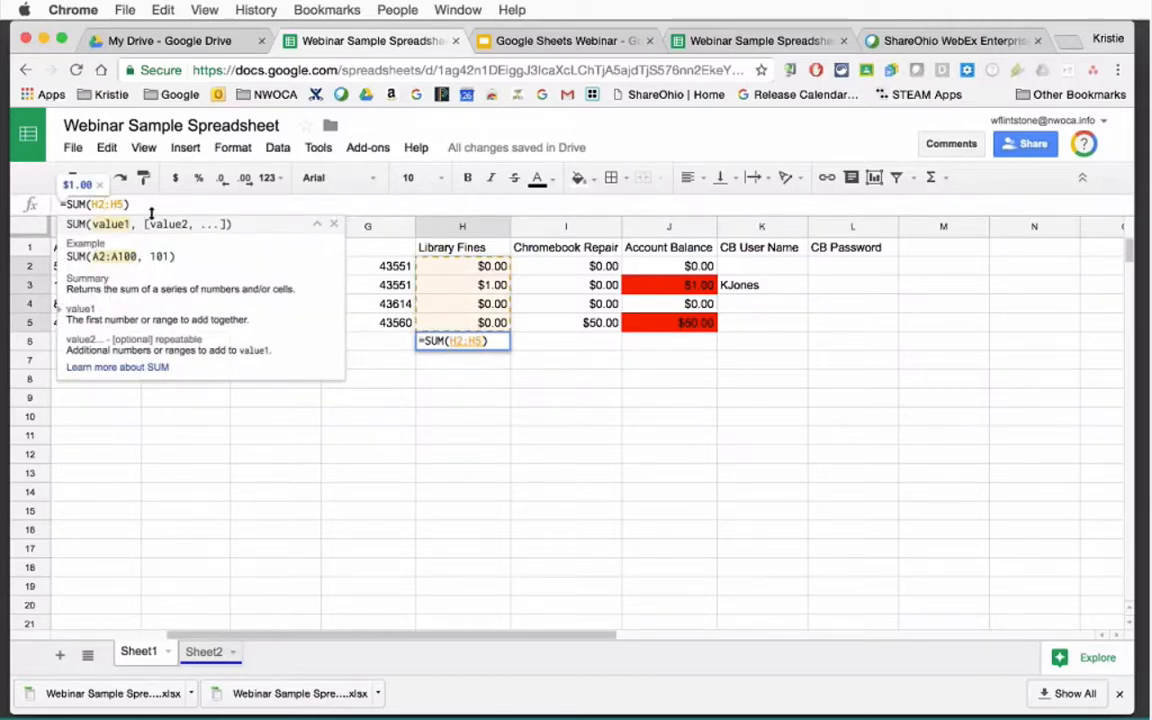
pyautogui.press('BackSpace')
pyautogui.write('3')
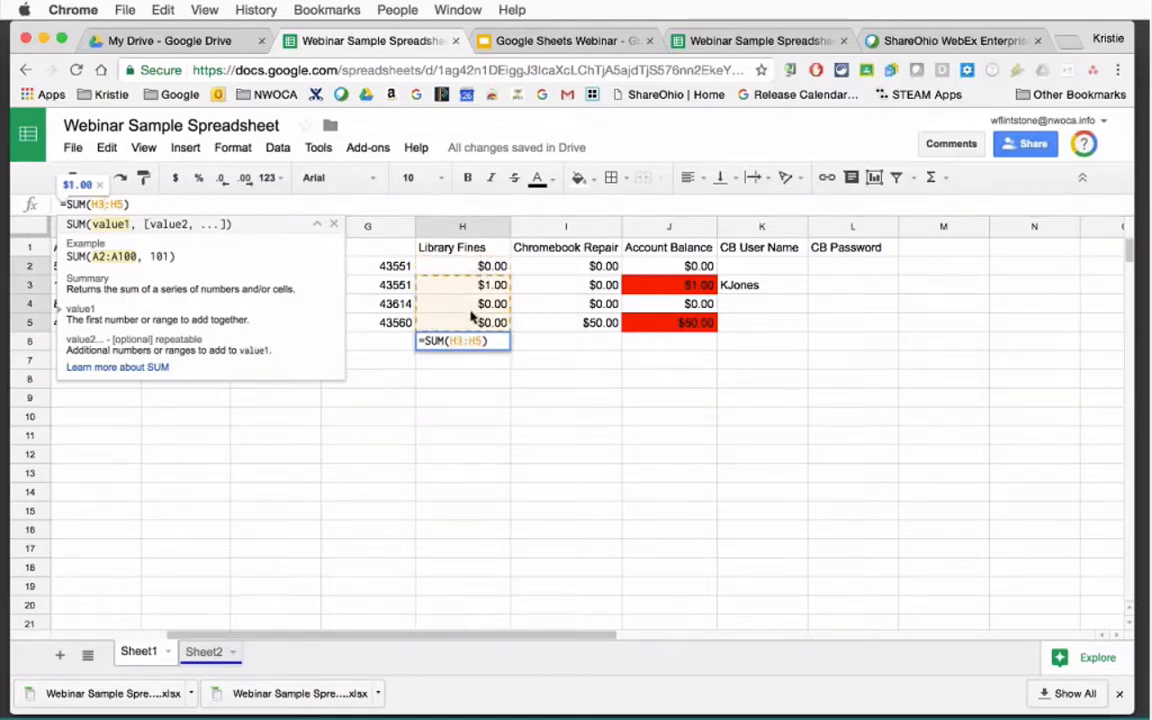
pyautogui.press('Return')
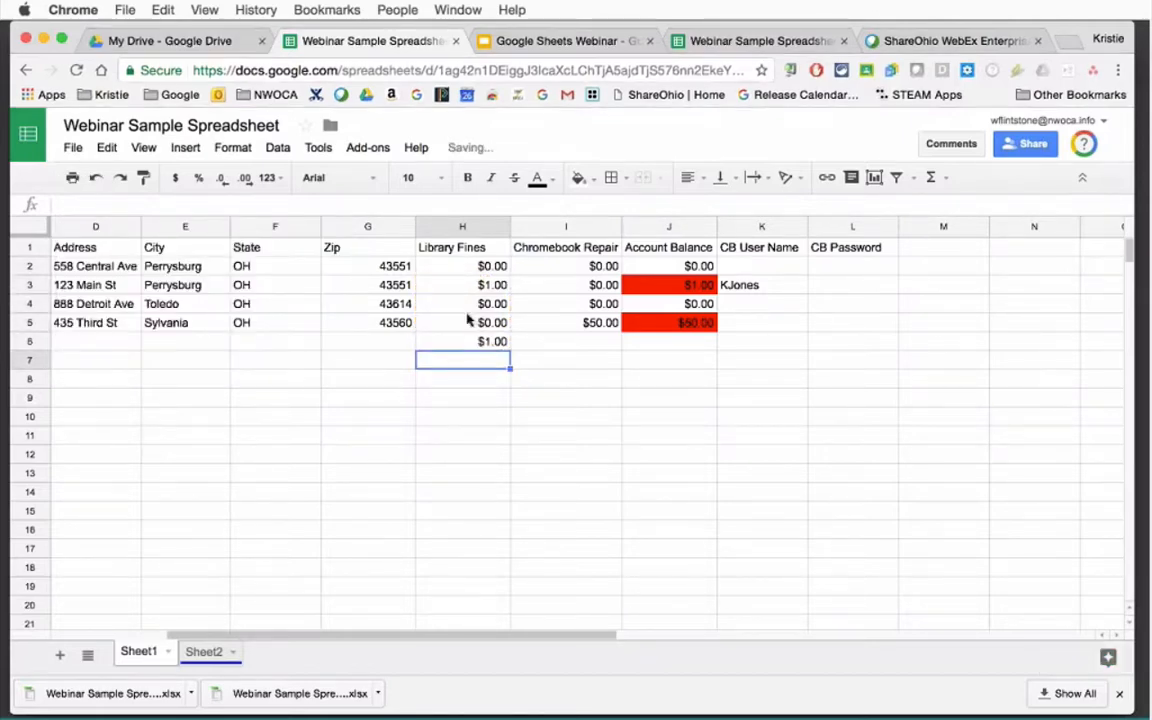
# Correct the H6 formula back to =SUM(H2:H5), totalling $1.00.
pyautogui.click(481, 341)
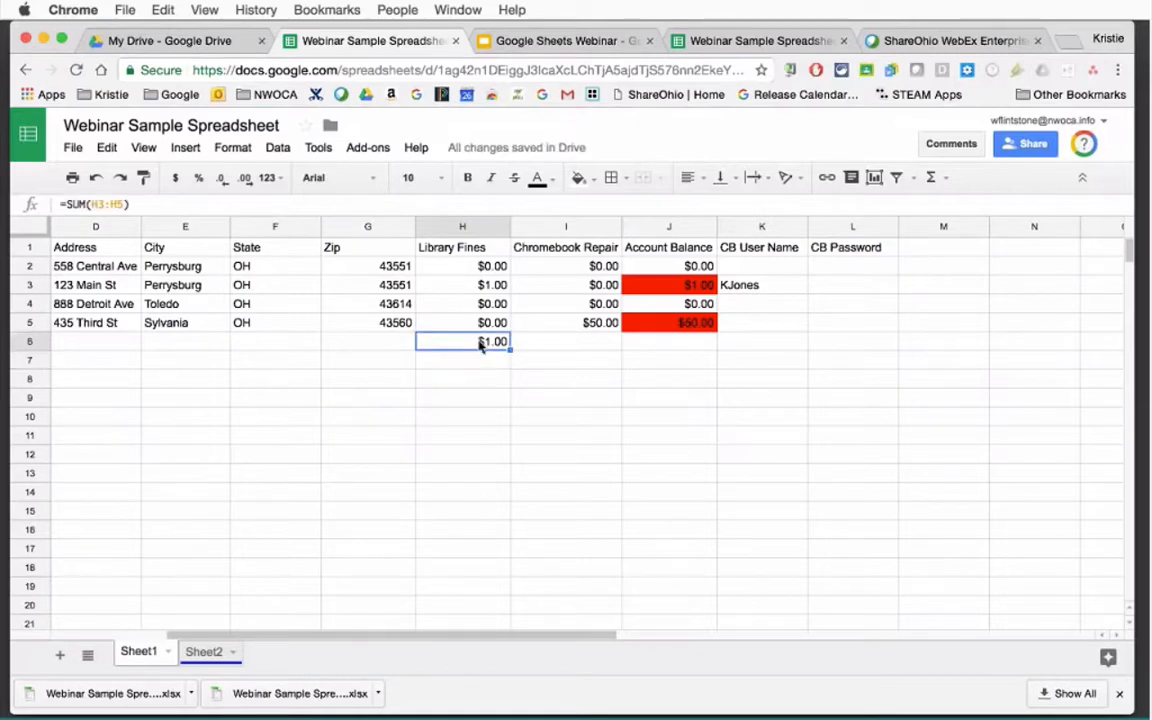
pyautogui.click(122, 204)
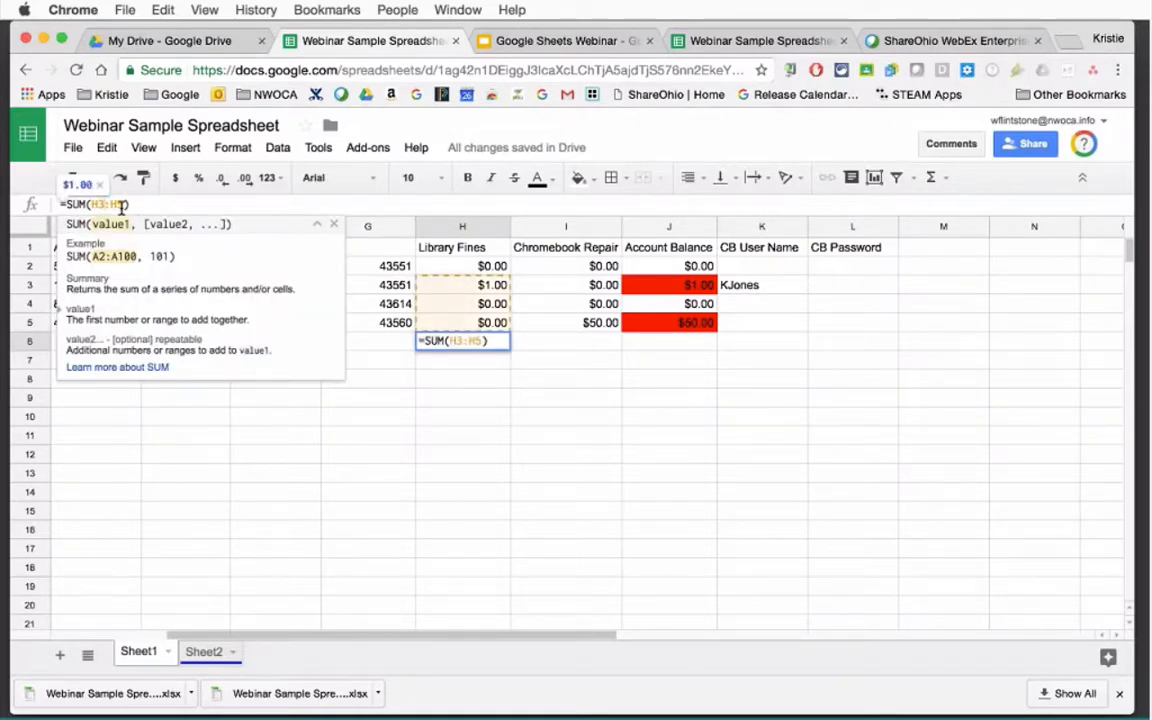
pyautogui.press('BackSpace')
pyautogui.write('2')
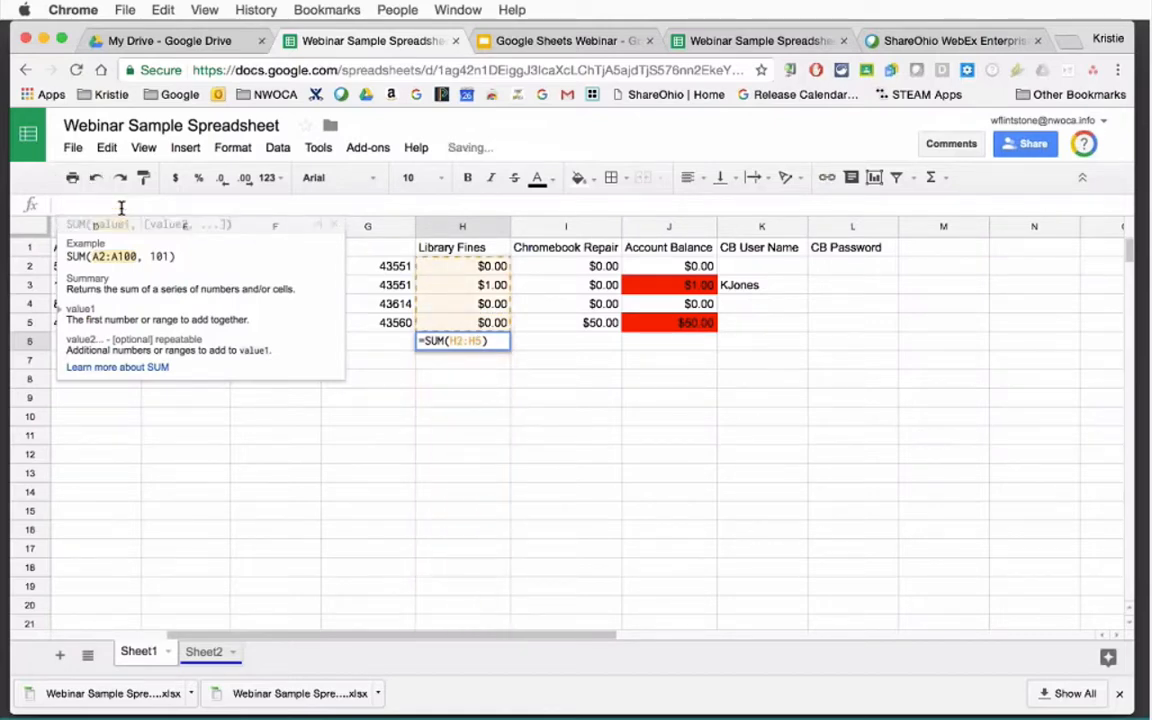
pyautogui.press('Return')
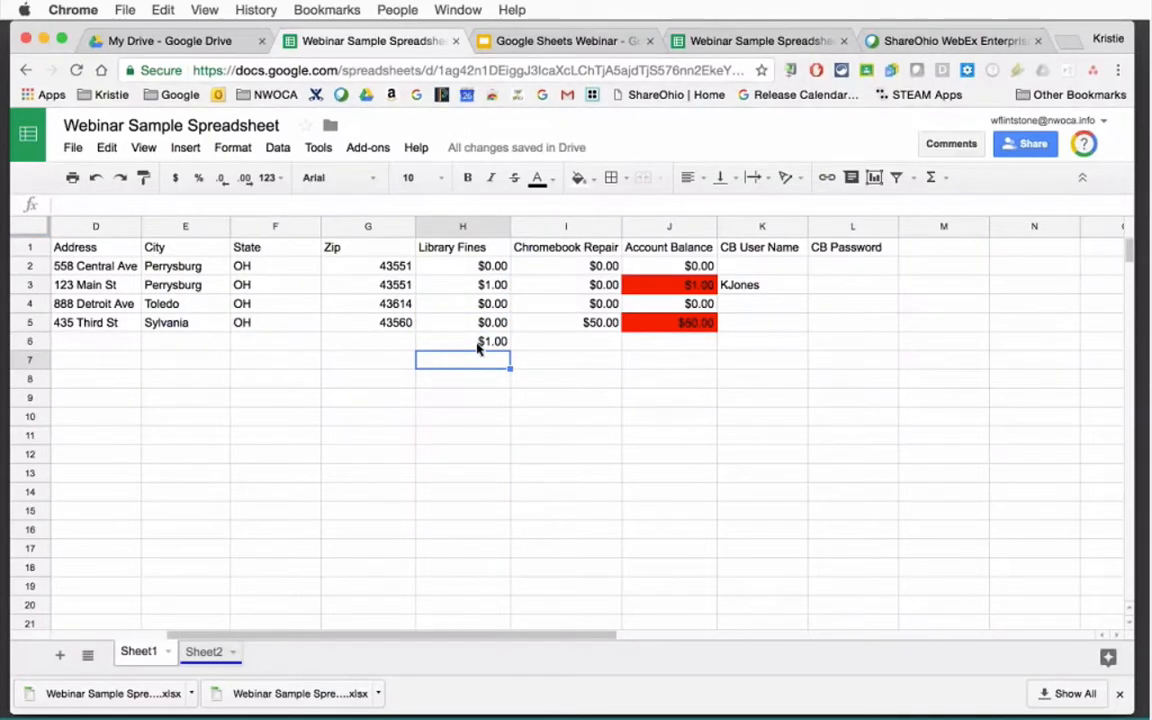
pyautogui.click(480, 343)
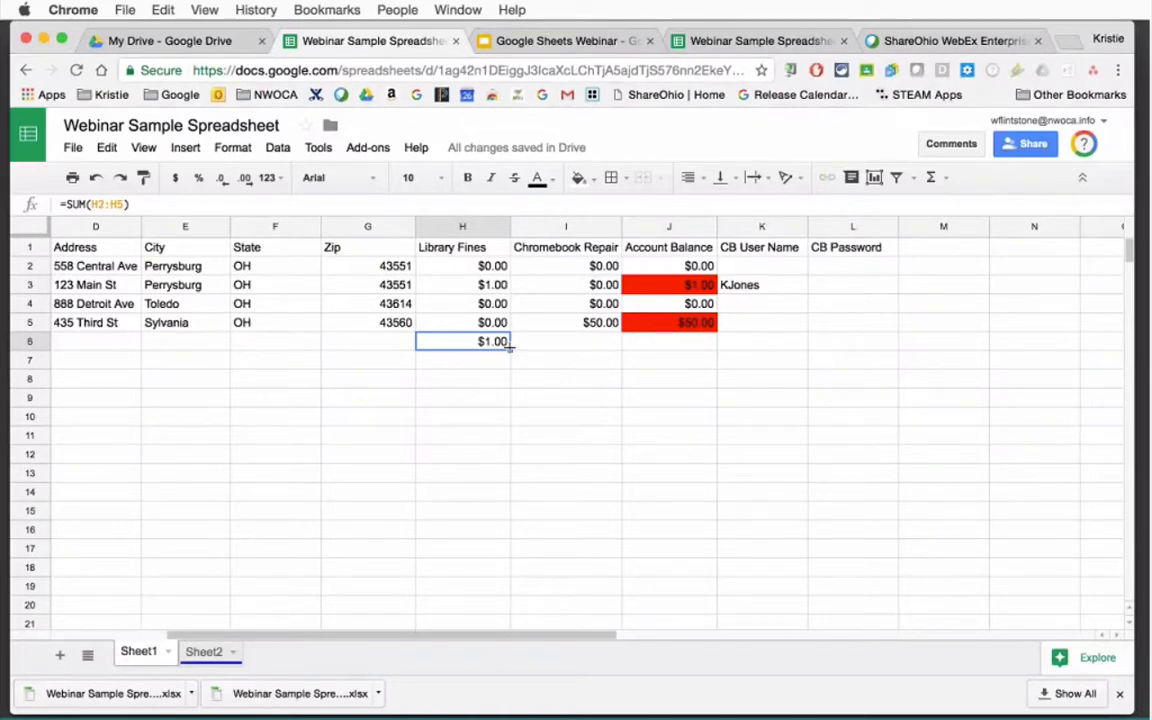
# Fill the H6 total across to I6 and J6, then change I4 to 50.
pyautogui.moveTo(510, 347); pyautogui.dragTo(686, 350)
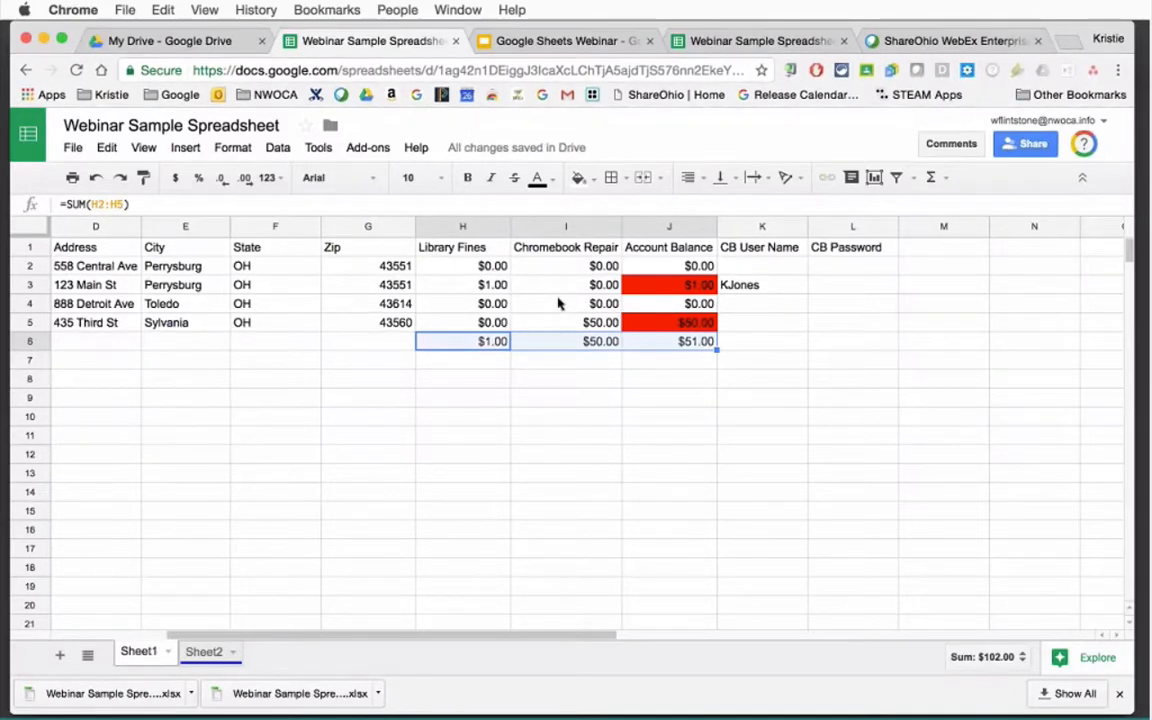
pyautogui.click(594, 304)
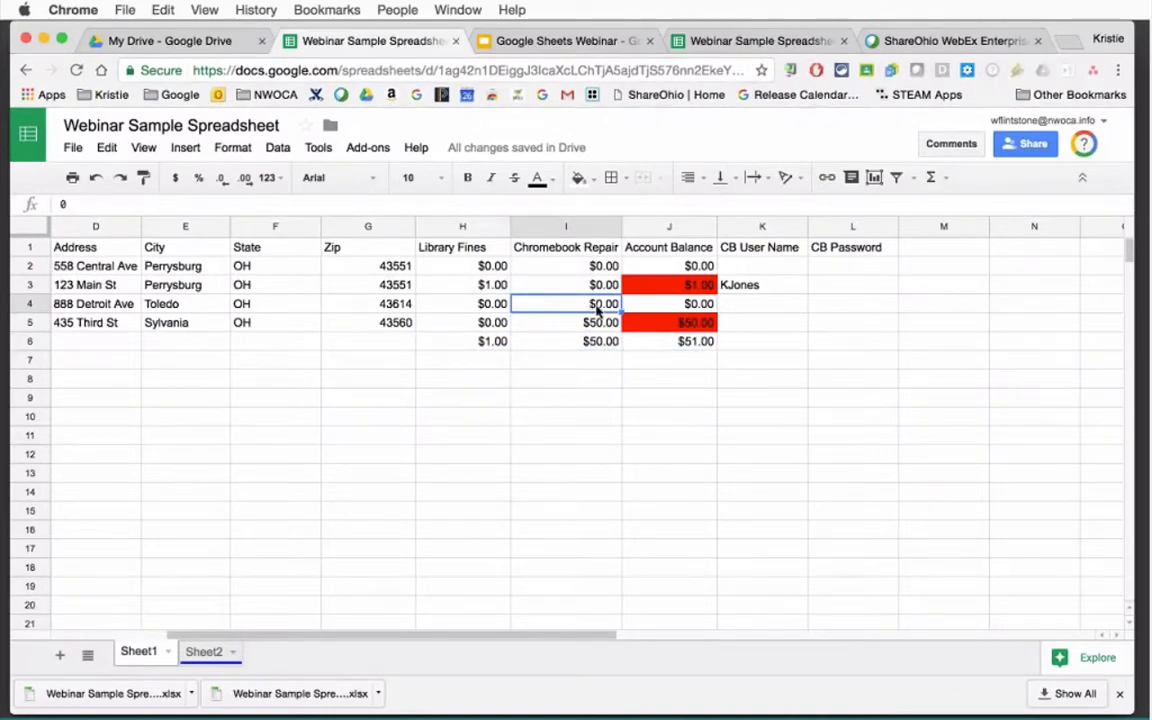
pyautogui.write('50')
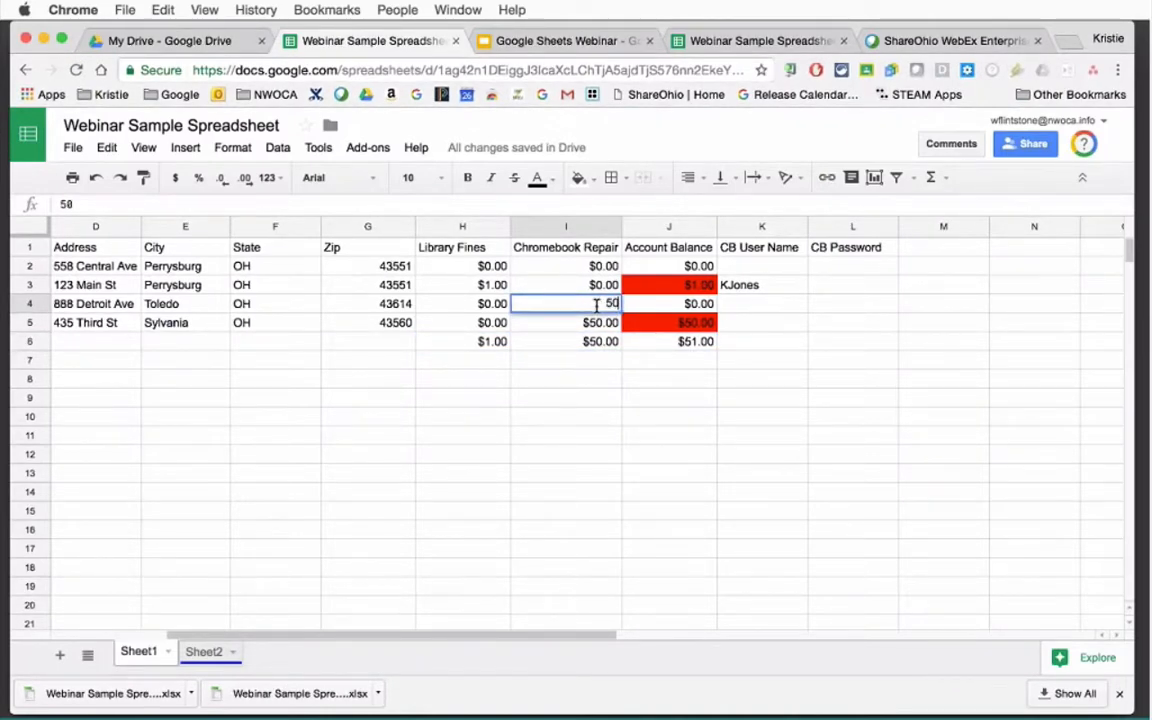
pyautogui.press('Return')
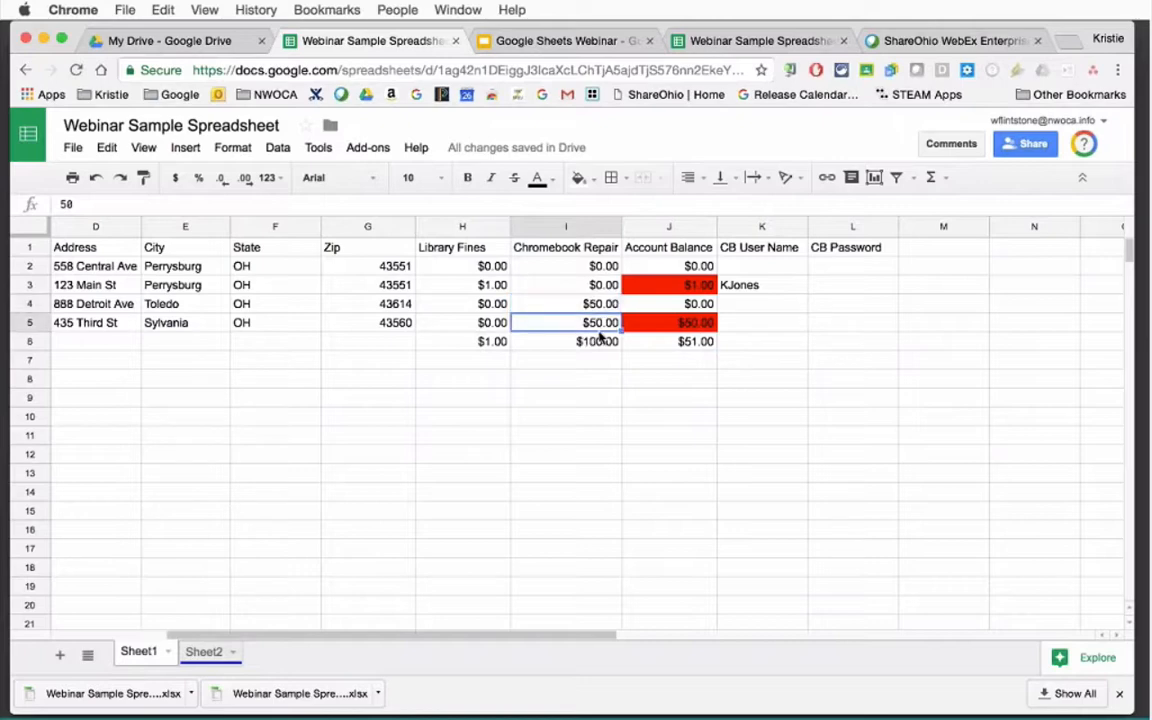
pyautogui.click(600, 341)
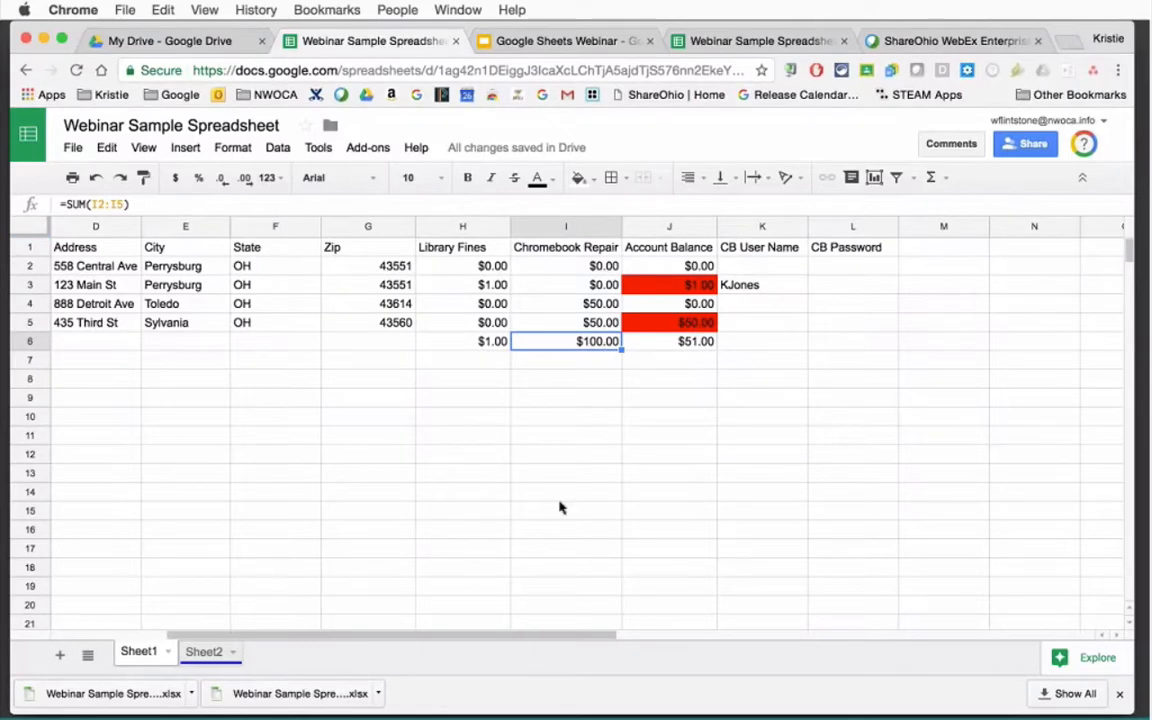
# Clear the old Chromebook Repair amounts in I2:I5.
pyautogui.click(765, 601)
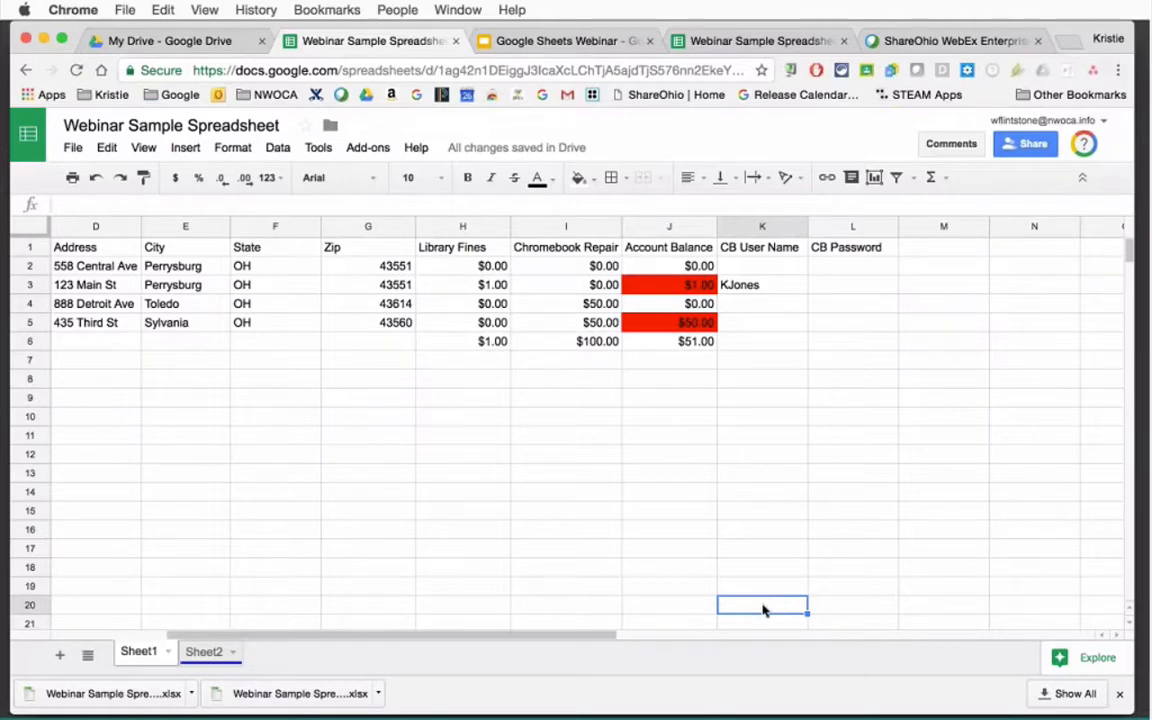
pyautogui.moveTo(555, 264); pyautogui.dragTo(558, 320)
pyautogui.press('Delete')
pyautogui.click(582, 377)
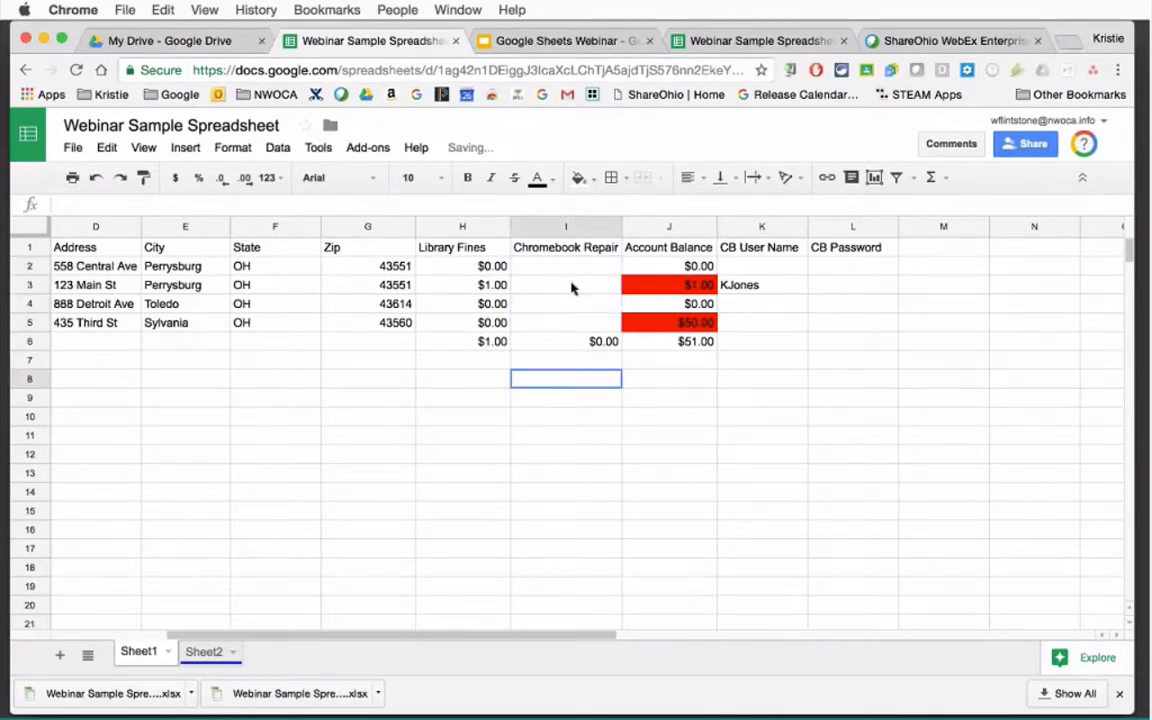
# Enter 5, 10, 100 and 20 into I2:I5 so the I6 total reads $135.00.
pyautogui.click(571, 265)
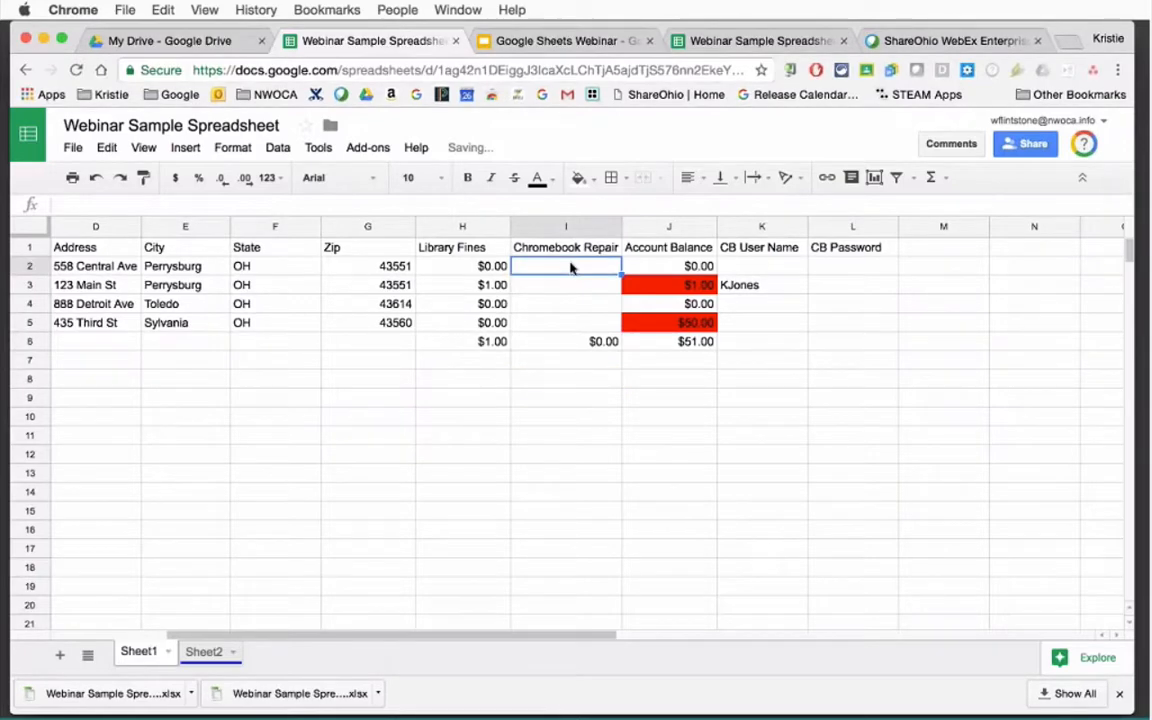
pyautogui.write('5')
pyautogui.press('Return')
pyautogui.write('10')
pyautogui.press('Return')
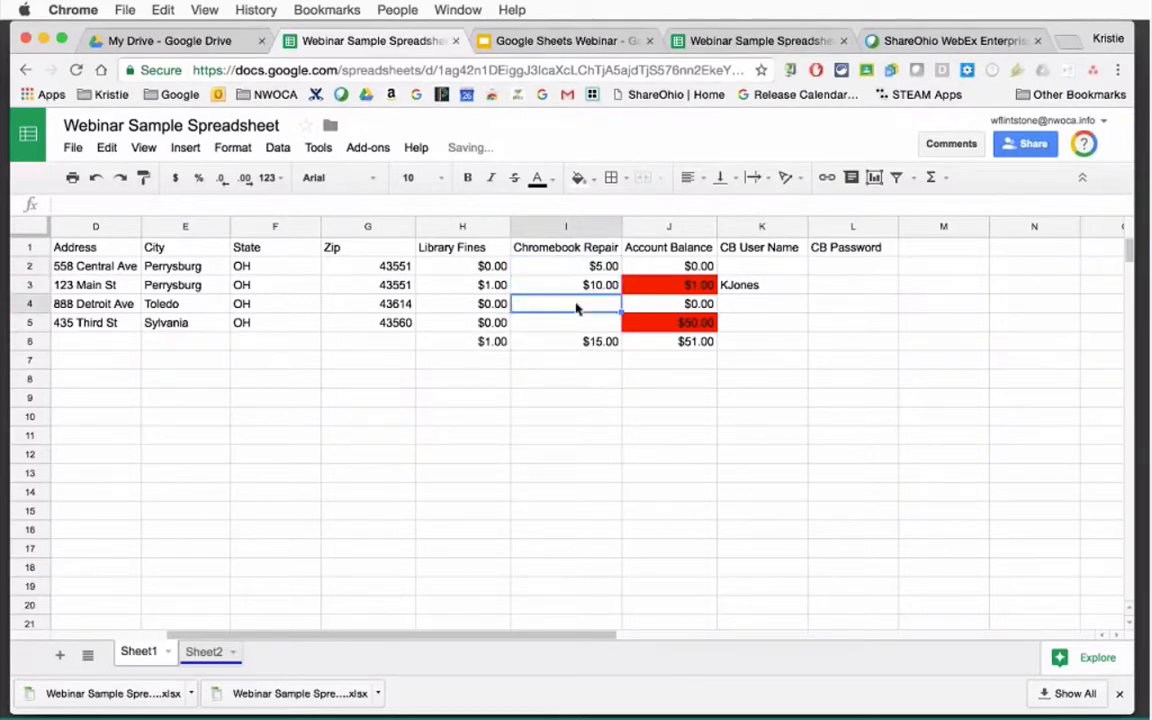
pyautogui.write('100')
pyautogui.press('Return')
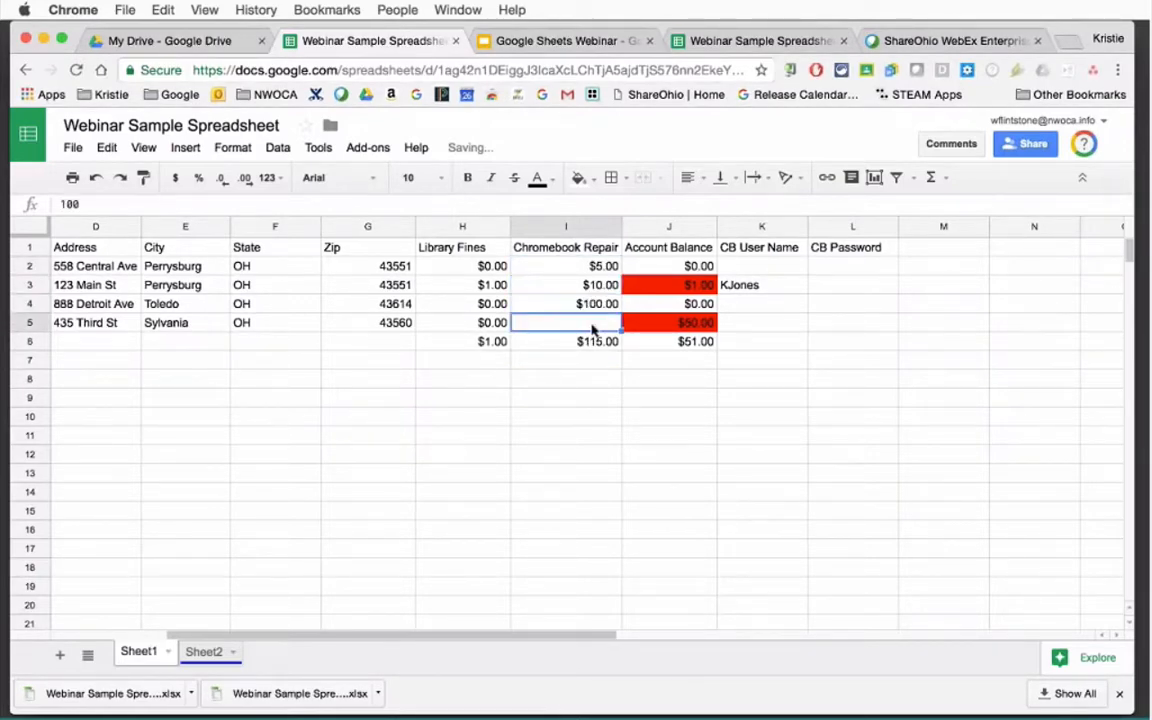
pyautogui.write('20')
pyautogui.press('Return')
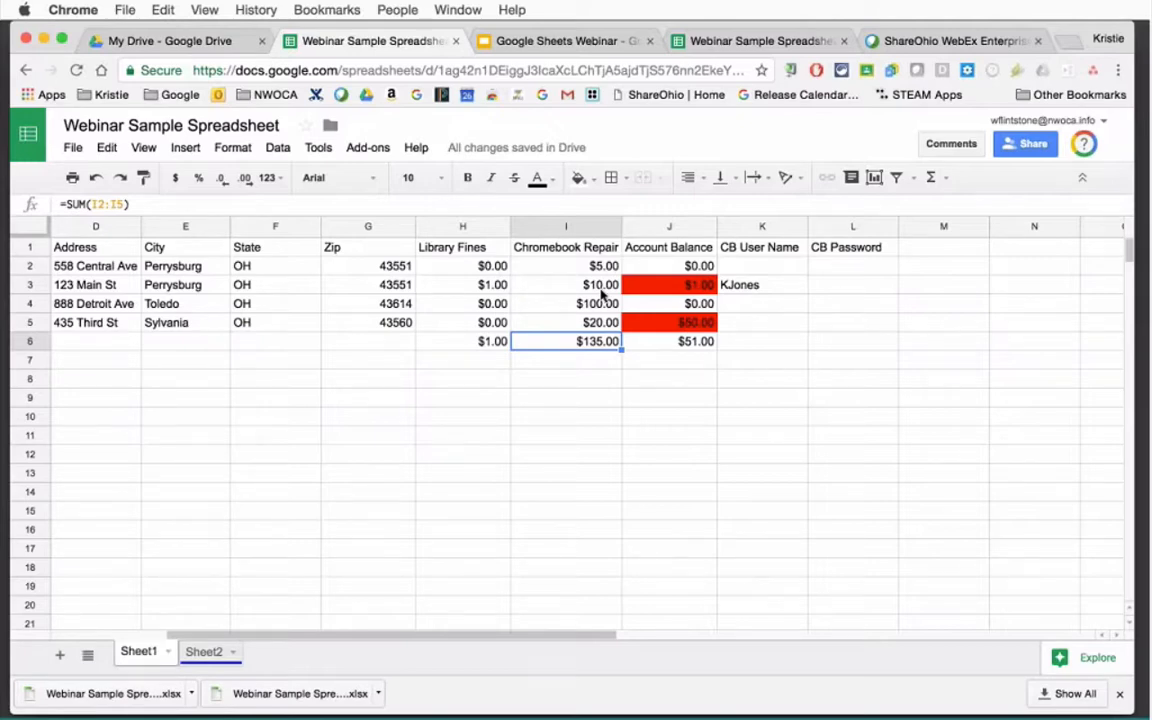
pyautogui.click(668, 386)
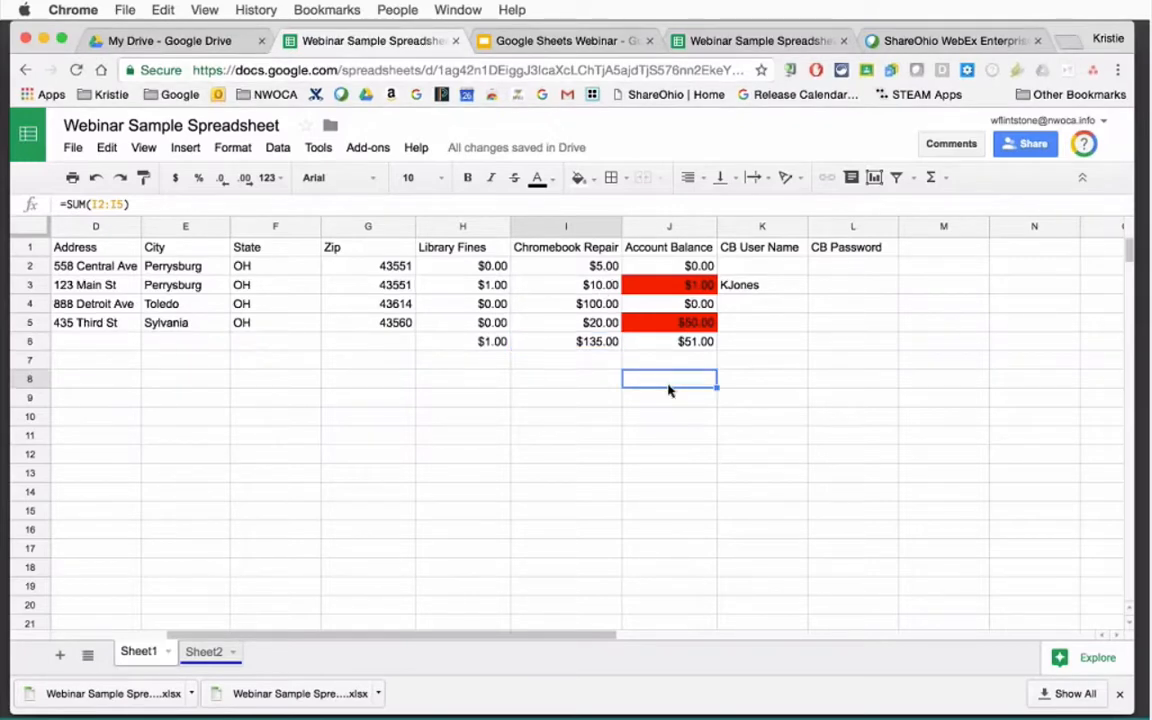
pyautogui.click(944, 179)
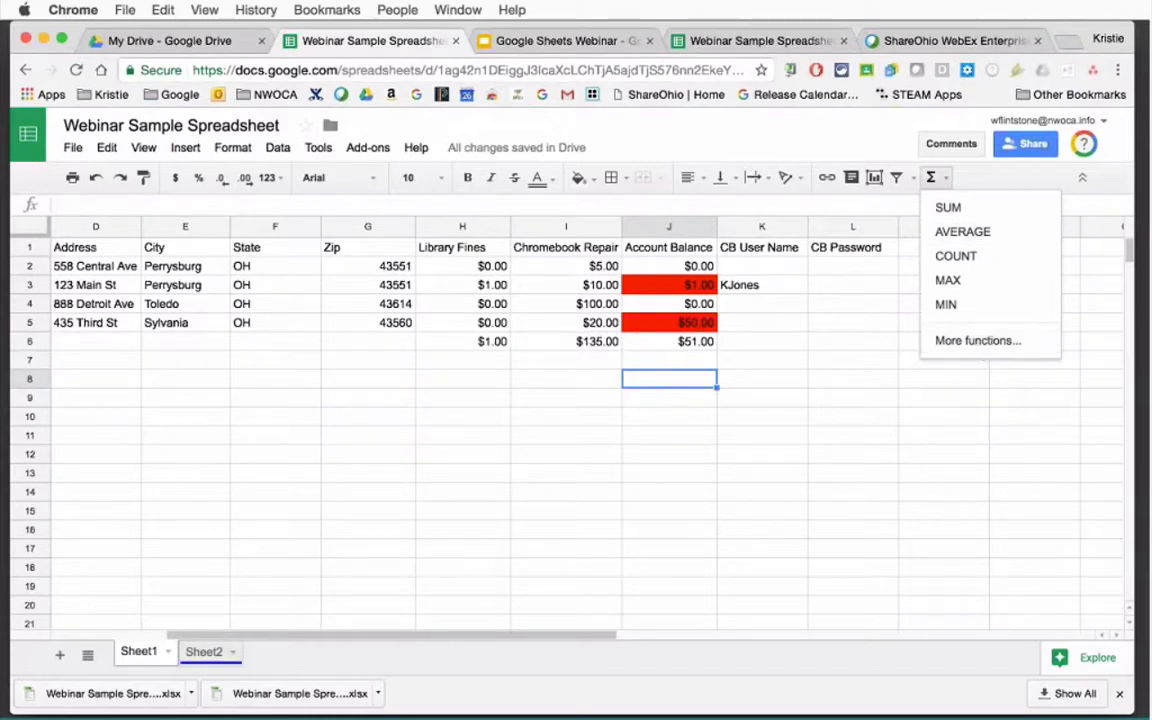
pyautogui.click(881, 420)
pyautogui.click(755, 287)
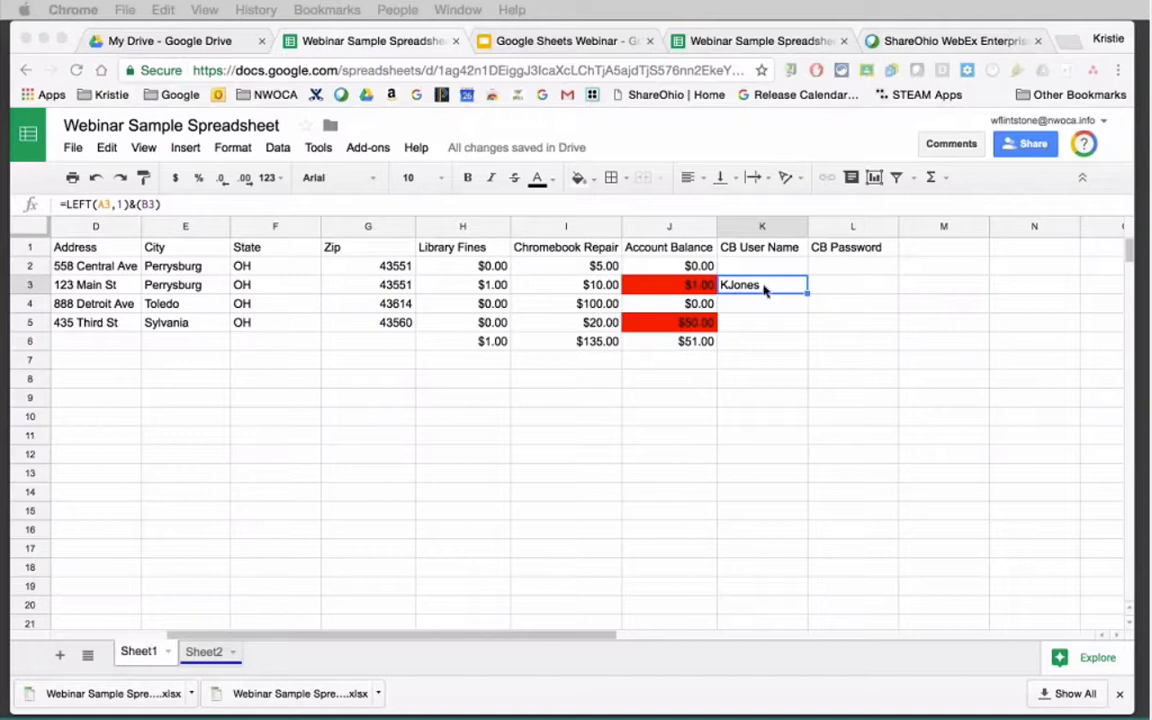
pyautogui.click(760, 248)
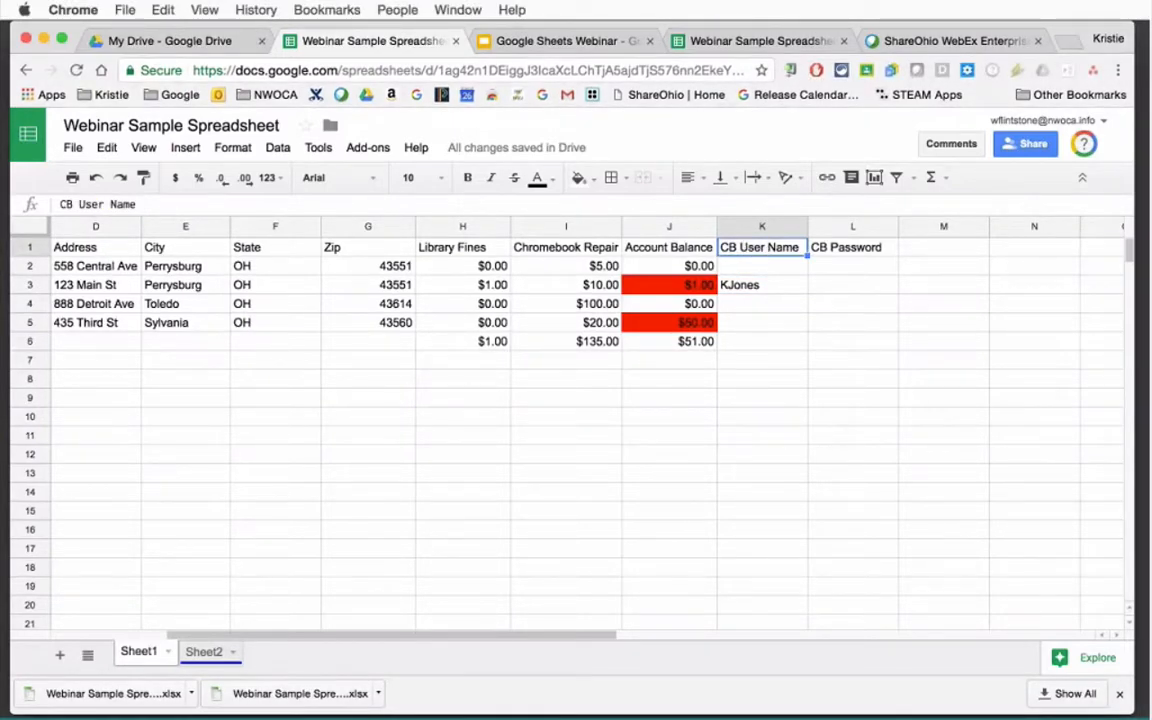
pyautogui.click(772, 289)
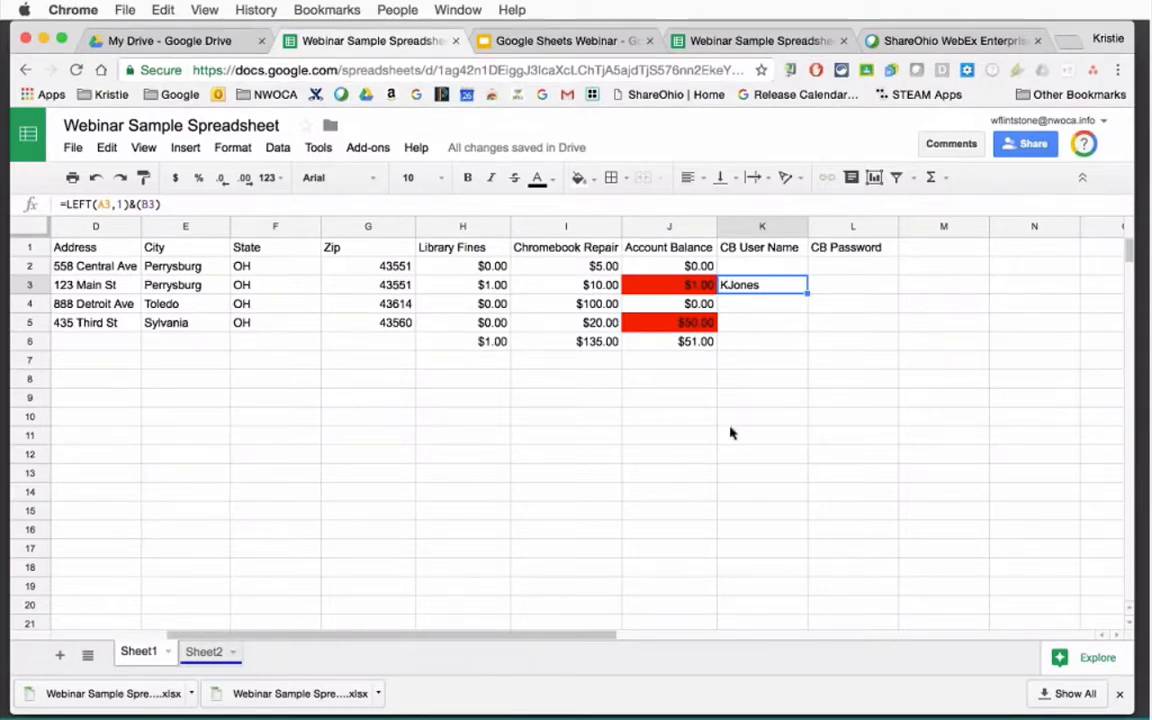
pyautogui.moveTo(519, 637); pyautogui.dragTo(329, 635)
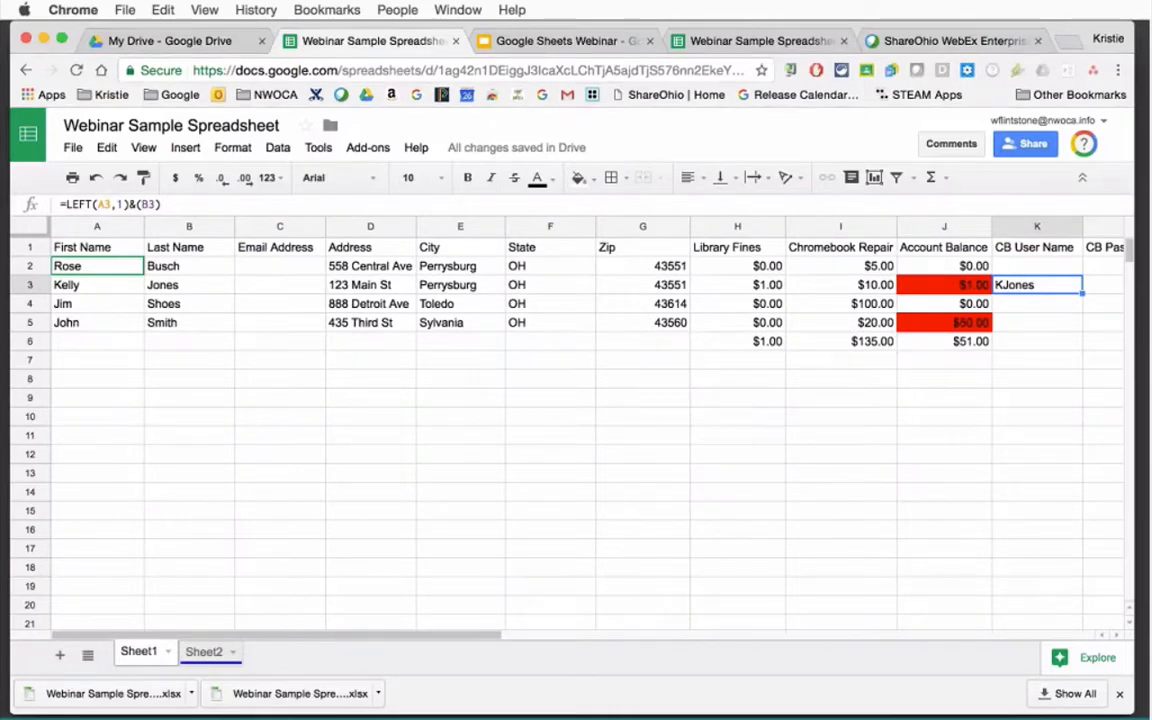
pyautogui.moveTo(425, 641); pyautogui.dragTo(527, 640)
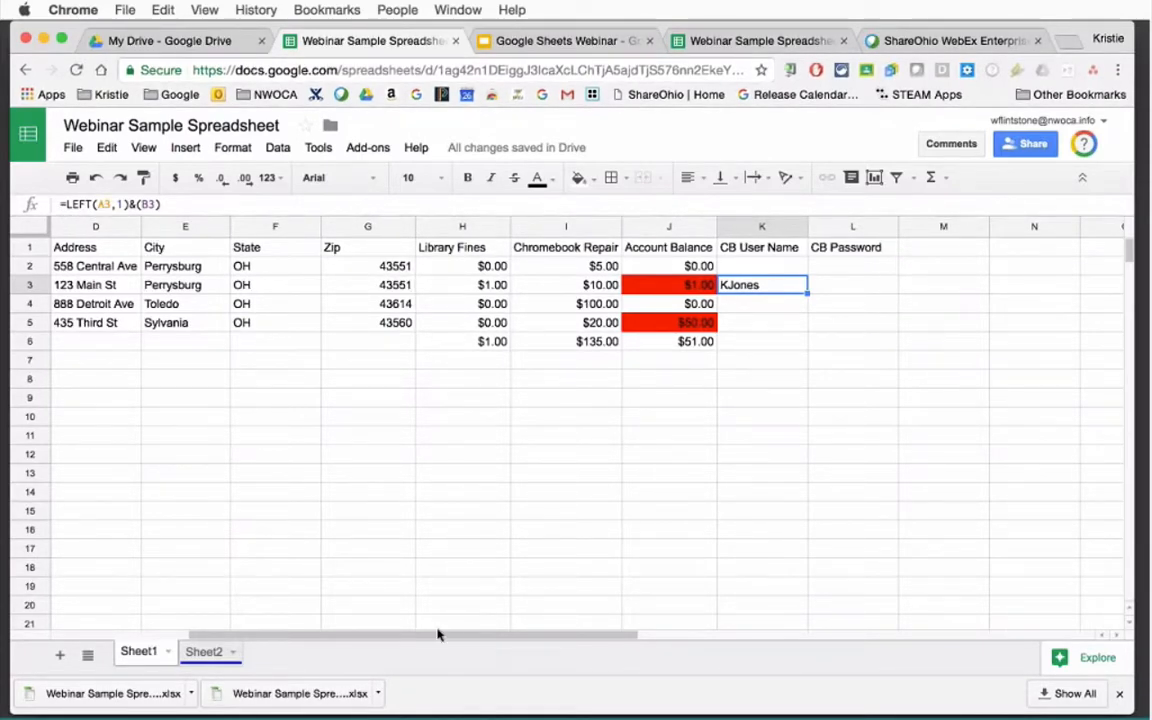
pyautogui.moveTo(440, 633); pyautogui.dragTo(316, 620)
pyautogui.click(85, 285)
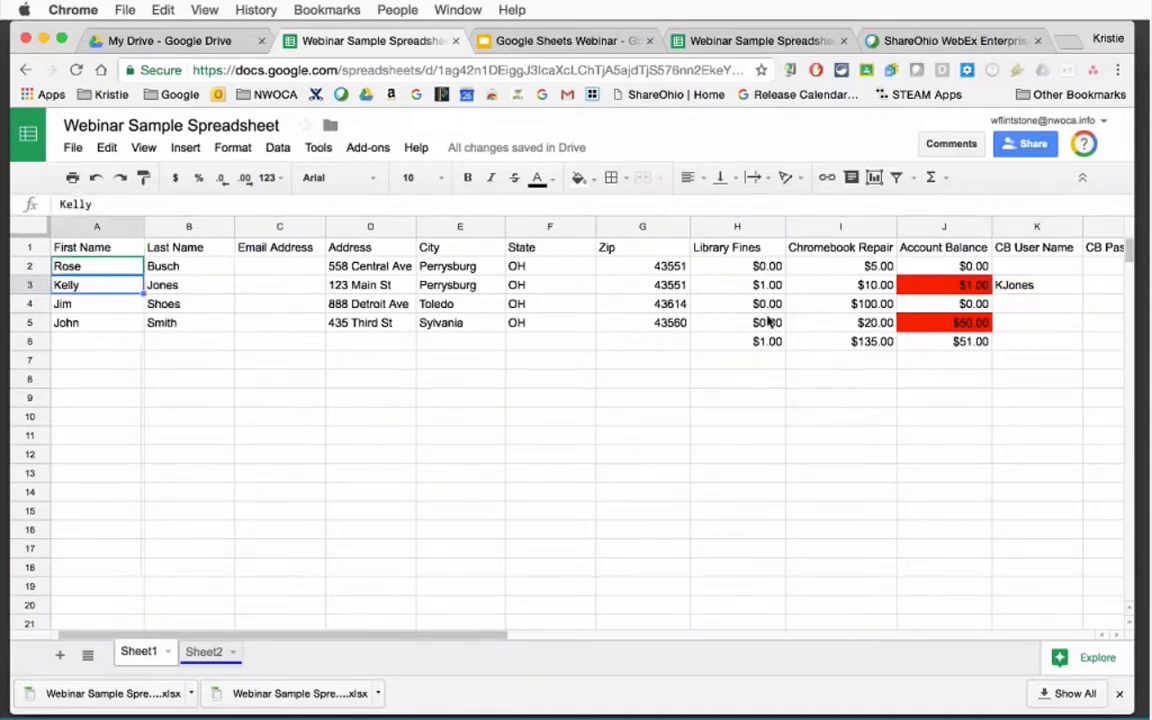
pyautogui.click(1030, 285)
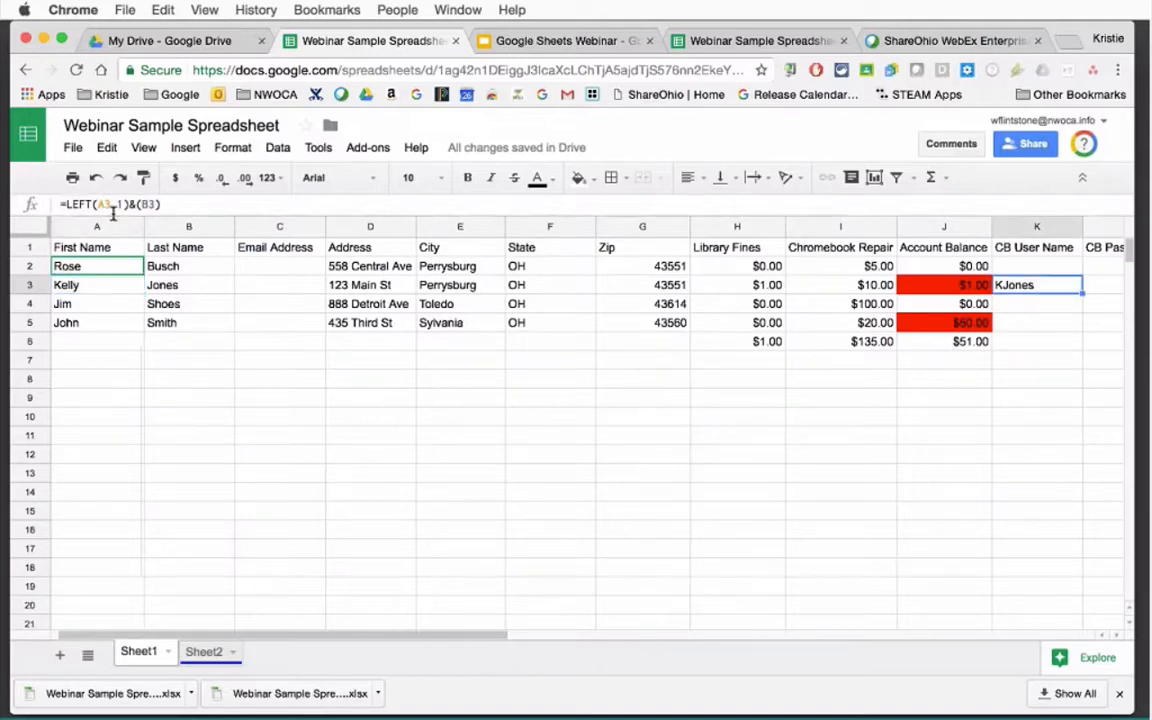
pyautogui.click(64, 285)
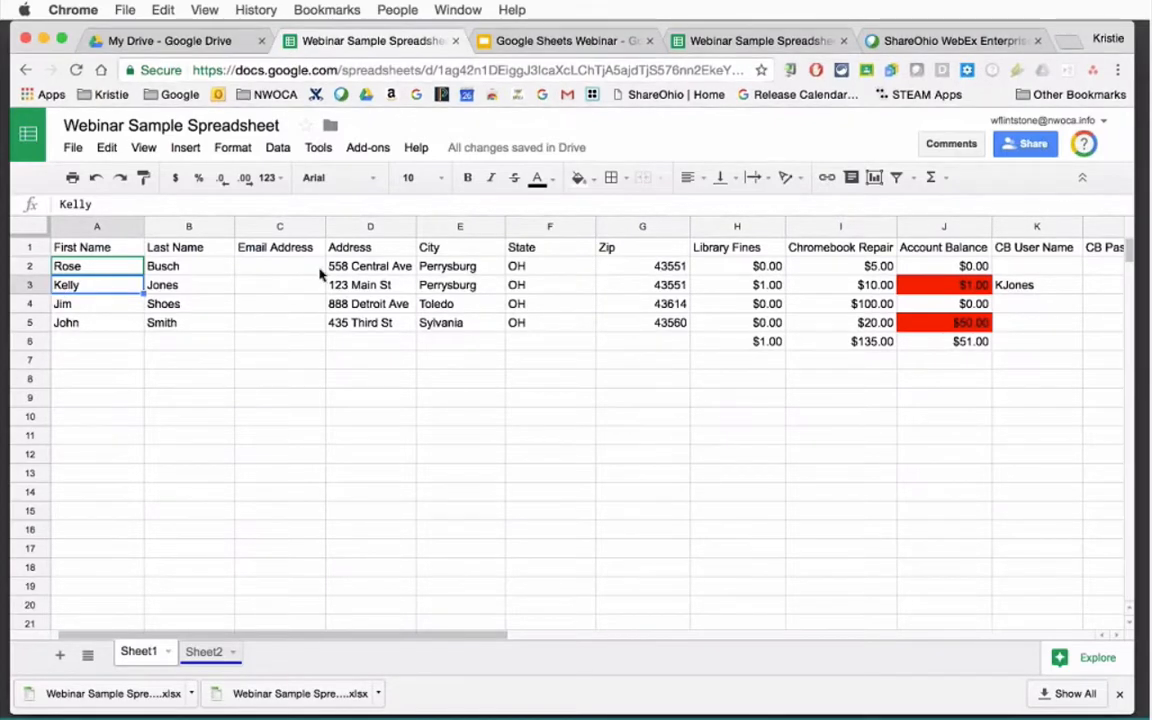
pyautogui.click(1010, 286)
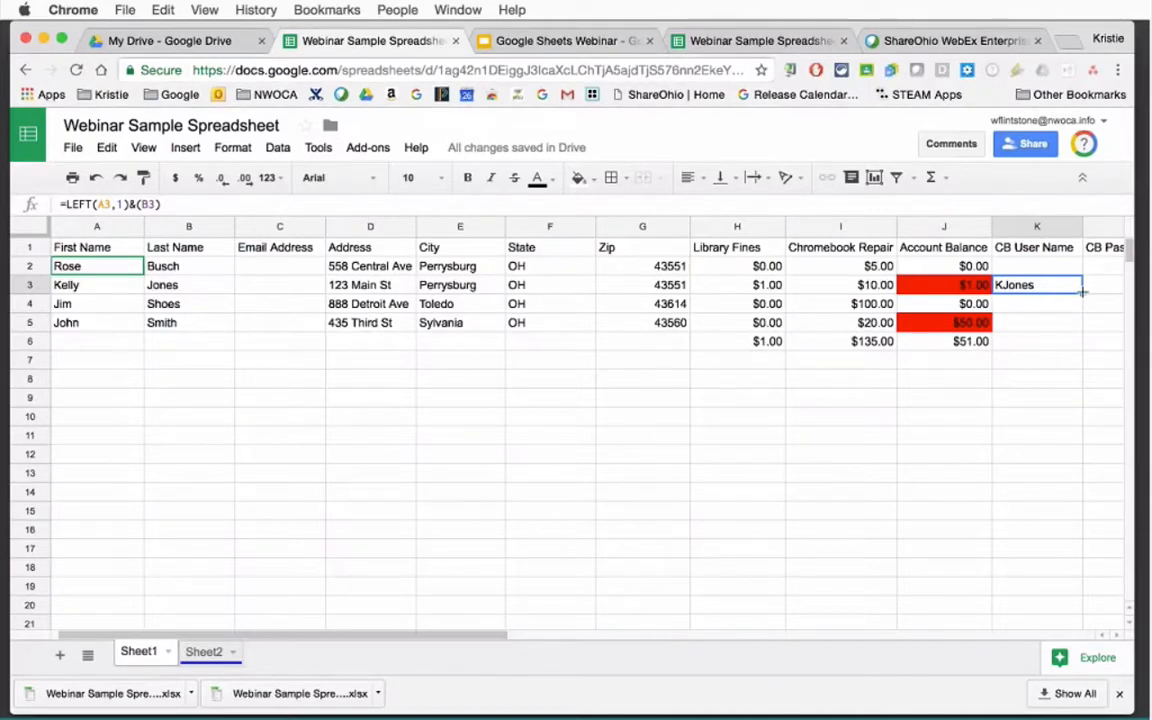
# Fill the CB User Name formula from K3 down to K5 and up to K2.
pyautogui.moveTo(1082, 291); pyautogui.dragTo(1070, 345)
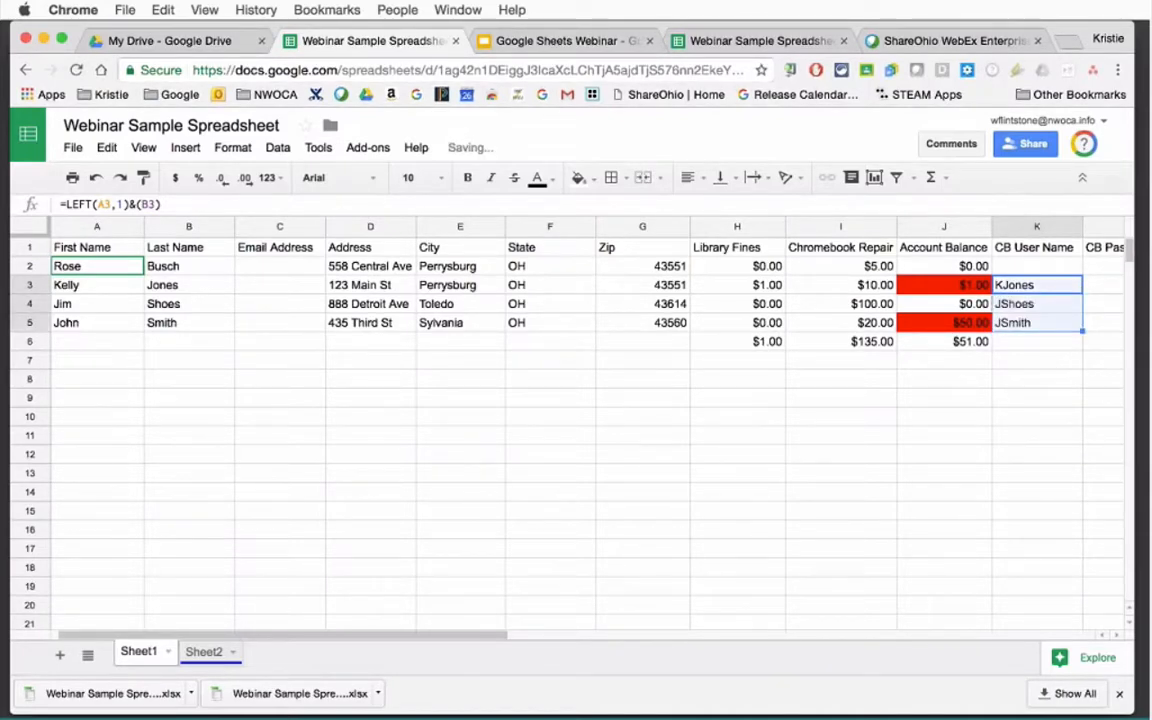
pyautogui.click(1048, 286)
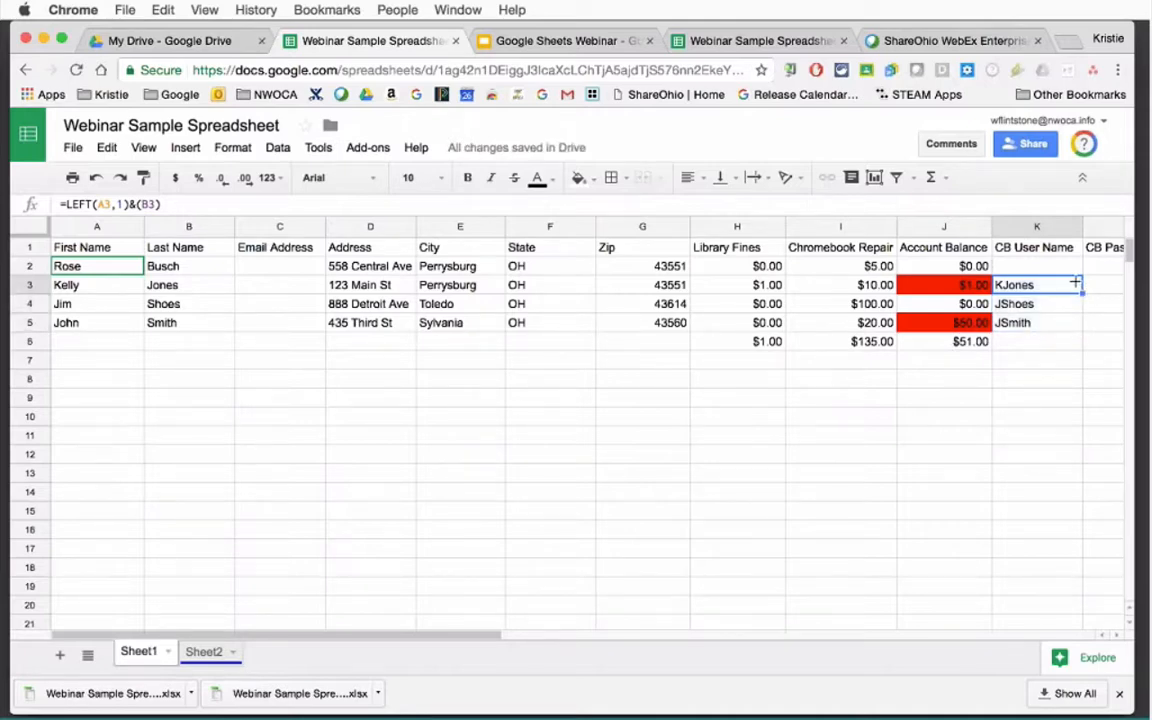
pyautogui.moveTo(1075, 283); pyautogui.dragTo(1043, 271)
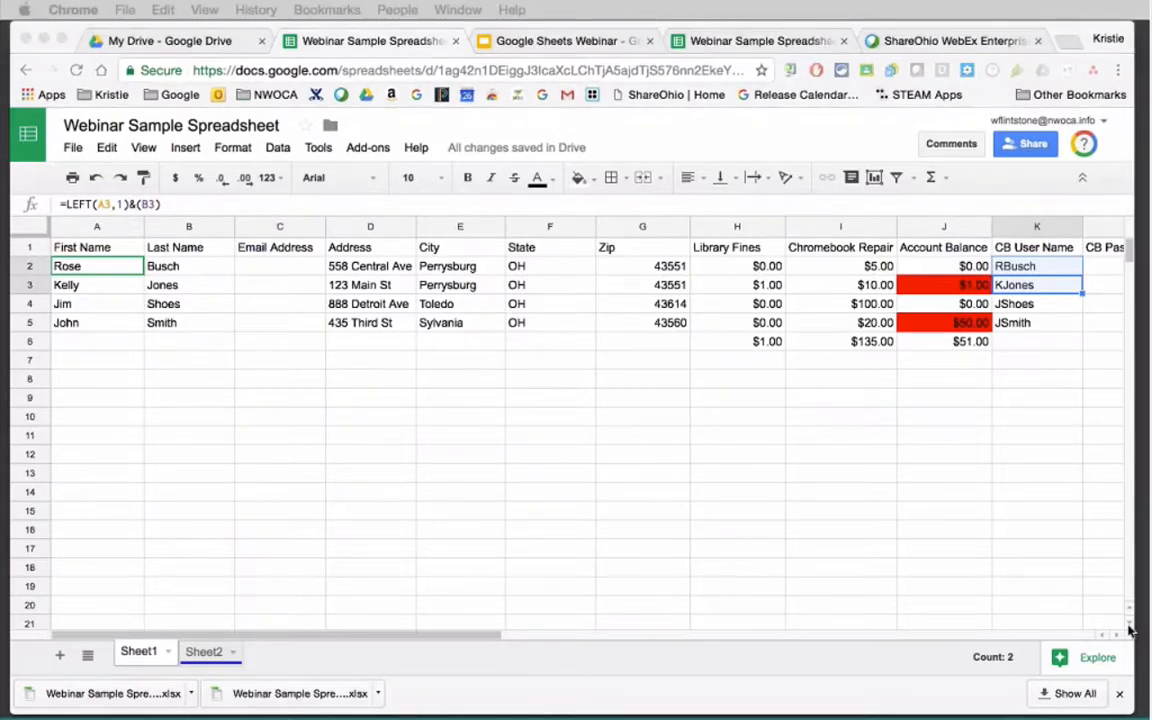
pyautogui.click(334, 638)
pyautogui.moveTo(334, 638); pyautogui.dragTo(468, 640)
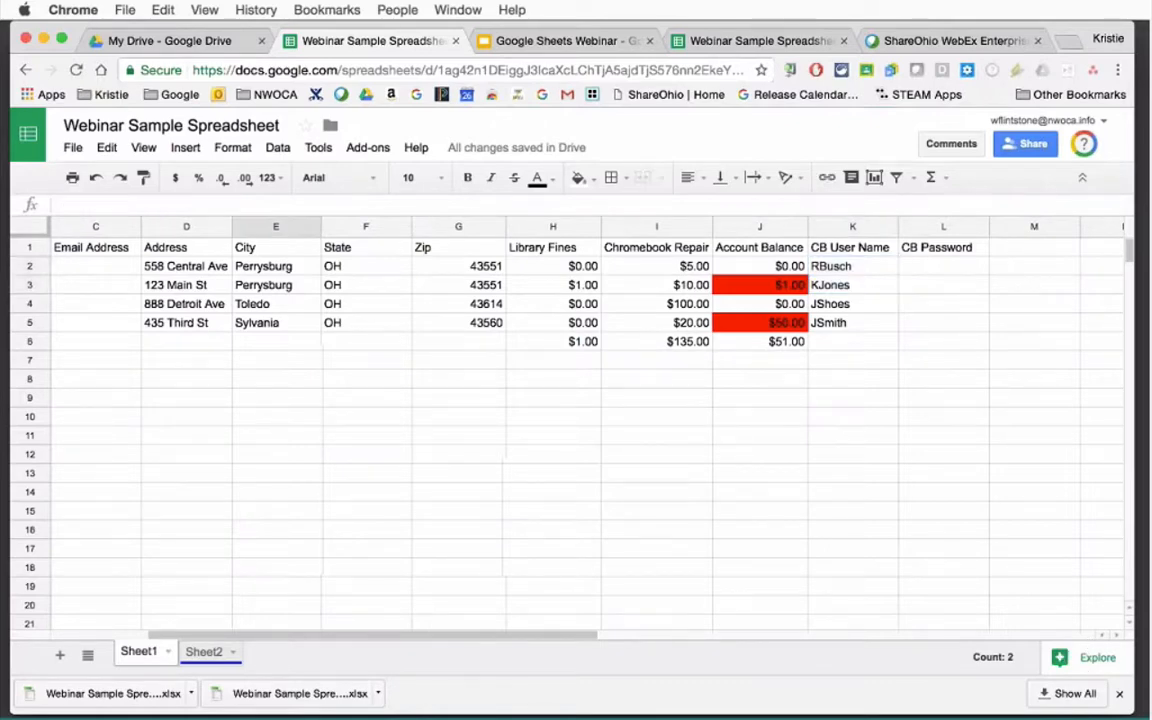
pyautogui.click(255, 378)
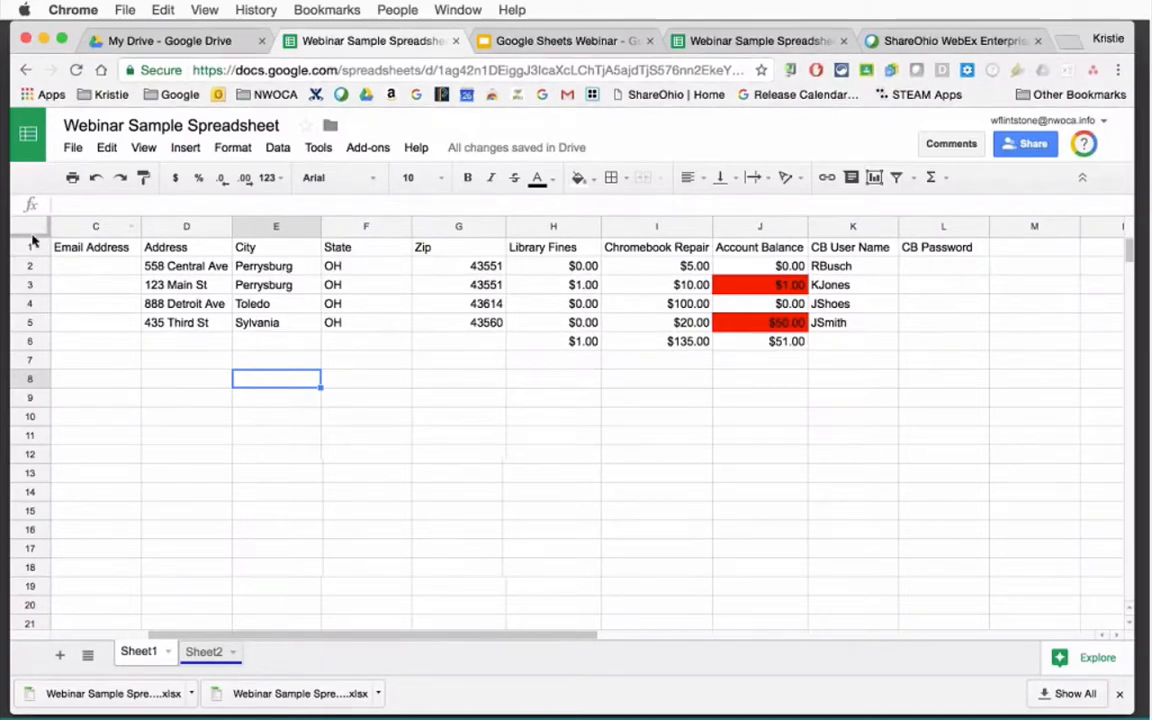
# Select all the sheet's data and open Explore suggestions.
pyautogui.hscroll(-3, 172, 638)
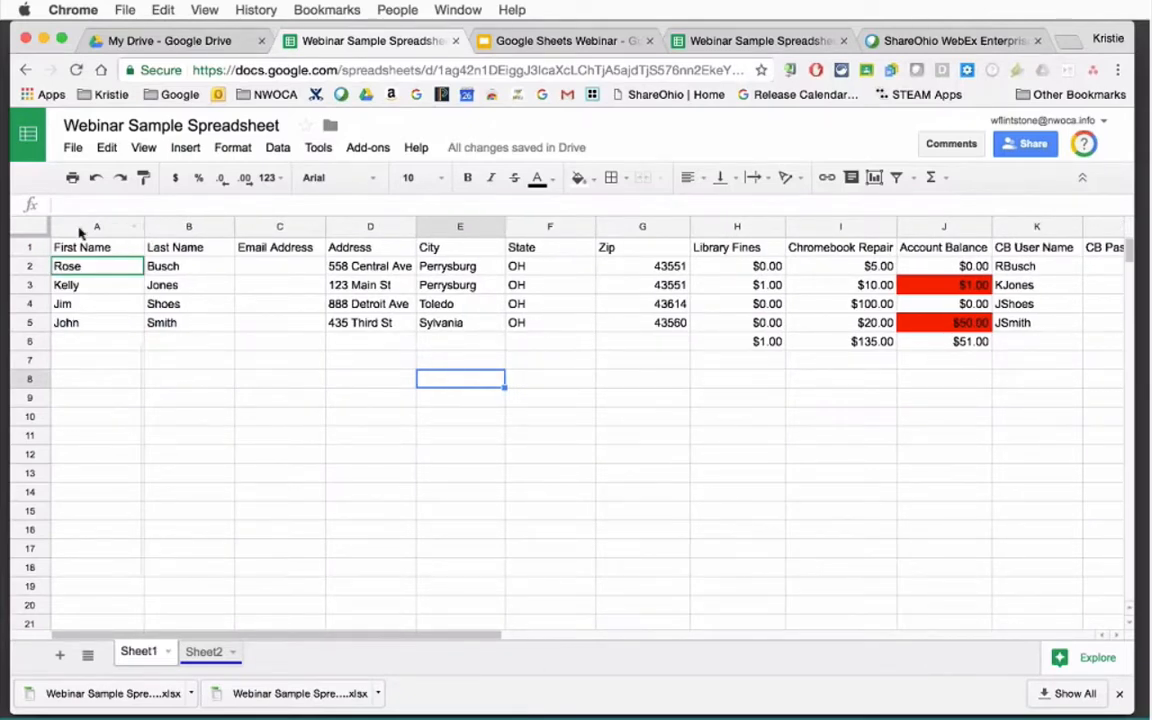
pyautogui.click(28, 226)
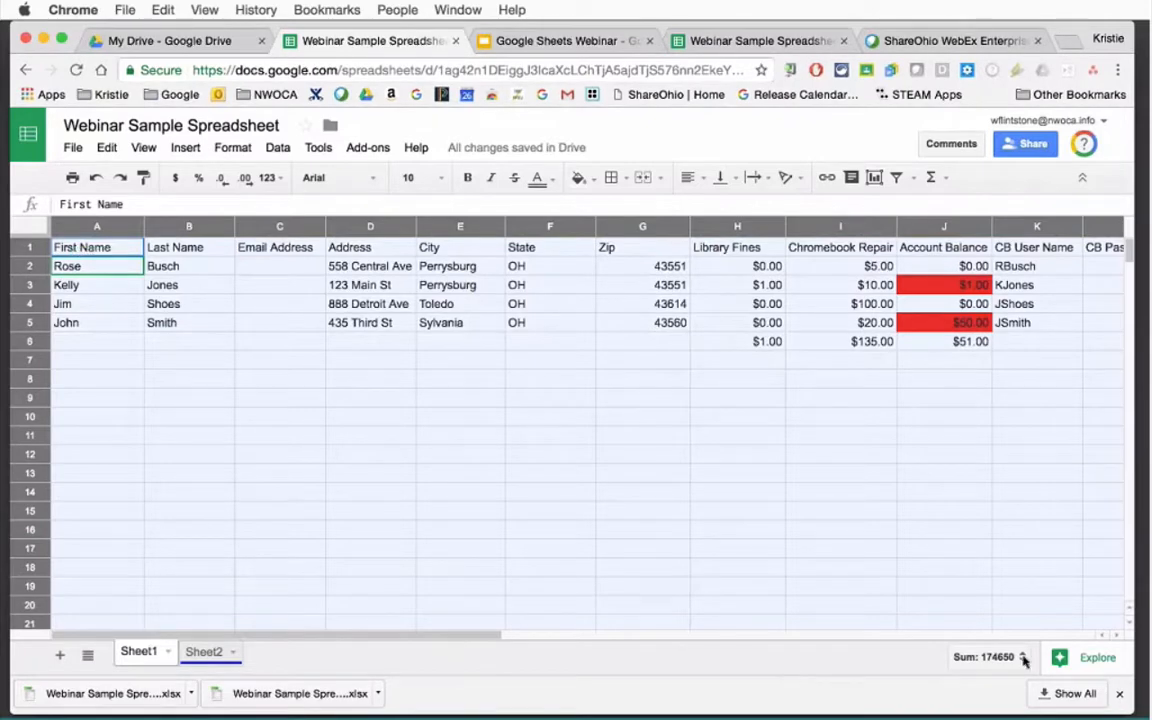
pyautogui.click(1070, 660)
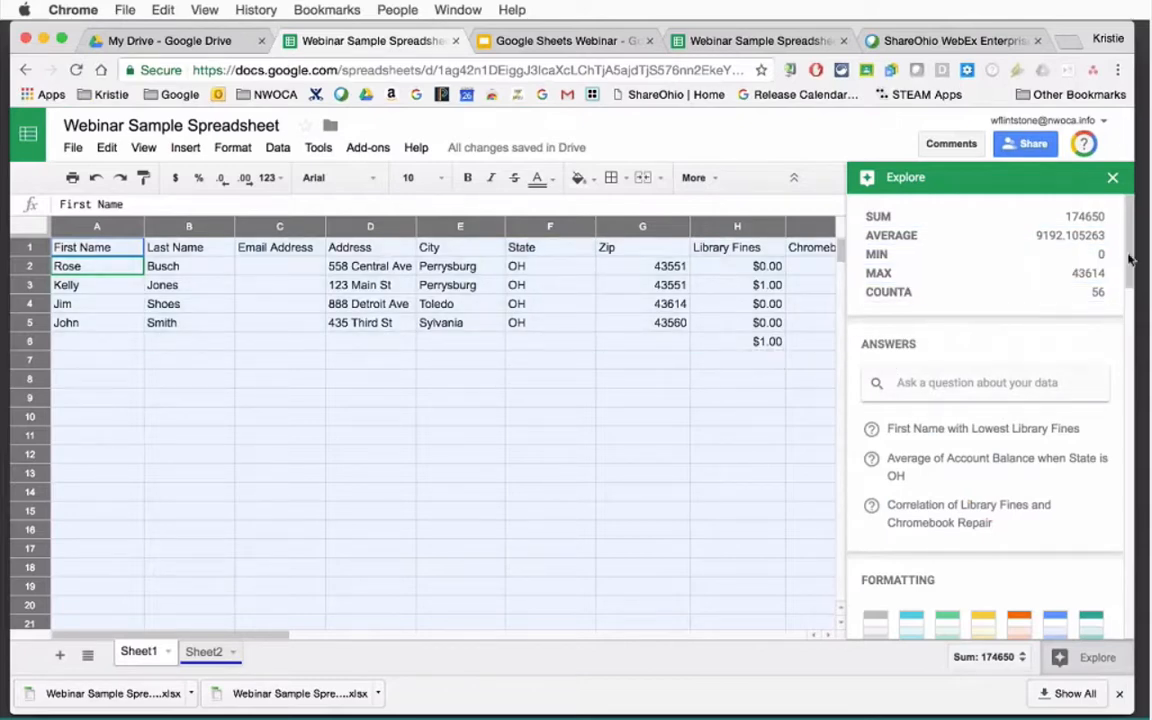
# Drag Explore's Count of City pie chart onto the sheet below the data.
pyautogui.moveTo(1126, 284); pyautogui.dragTo(1122, 381)
pyautogui.scroll(-2, 946, 447)
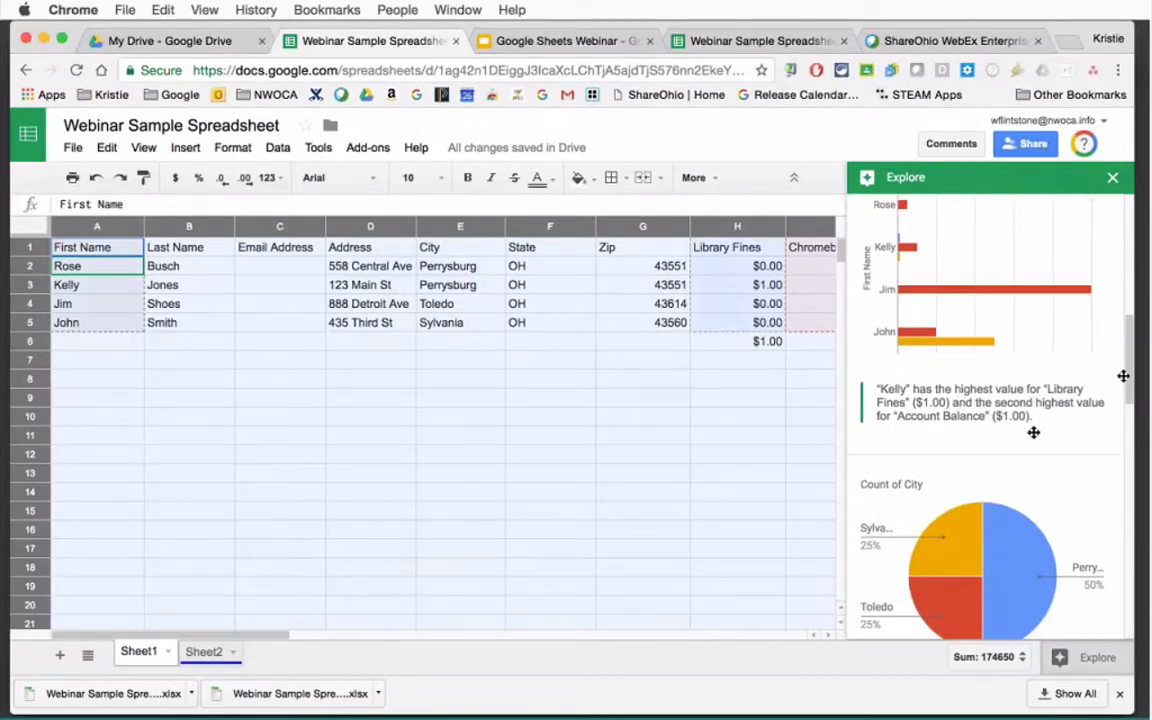
pyautogui.scroll(-3, 1126, 390)
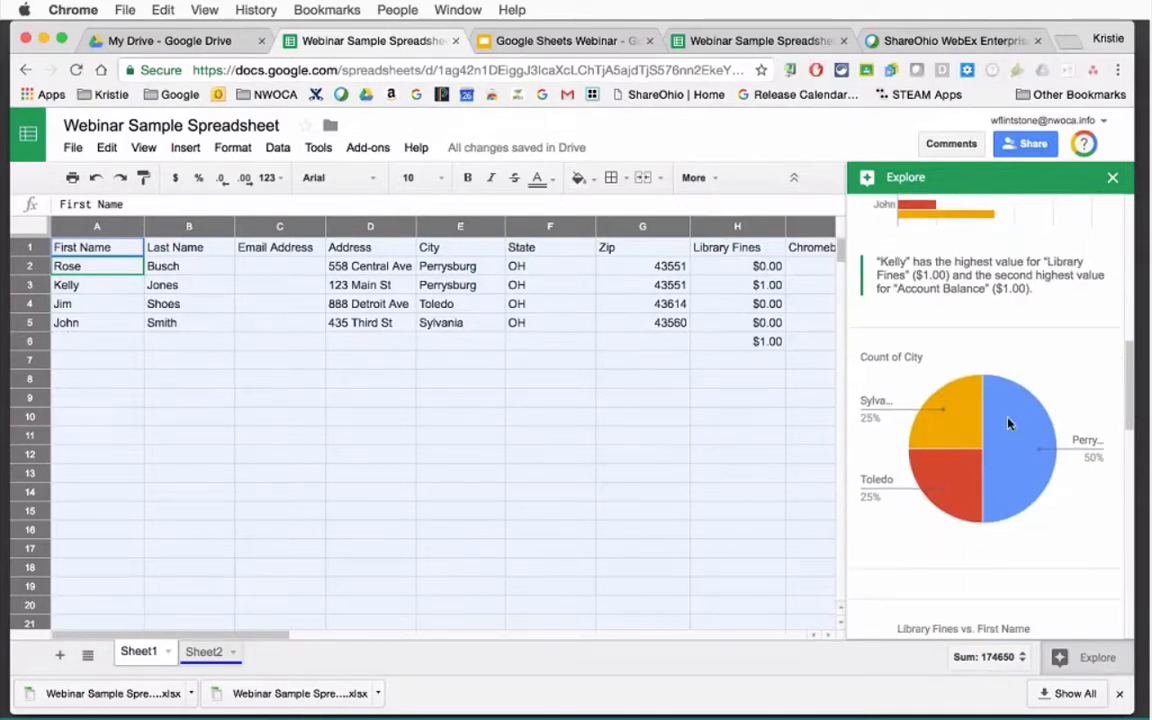
pyautogui.moveTo(937, 438)
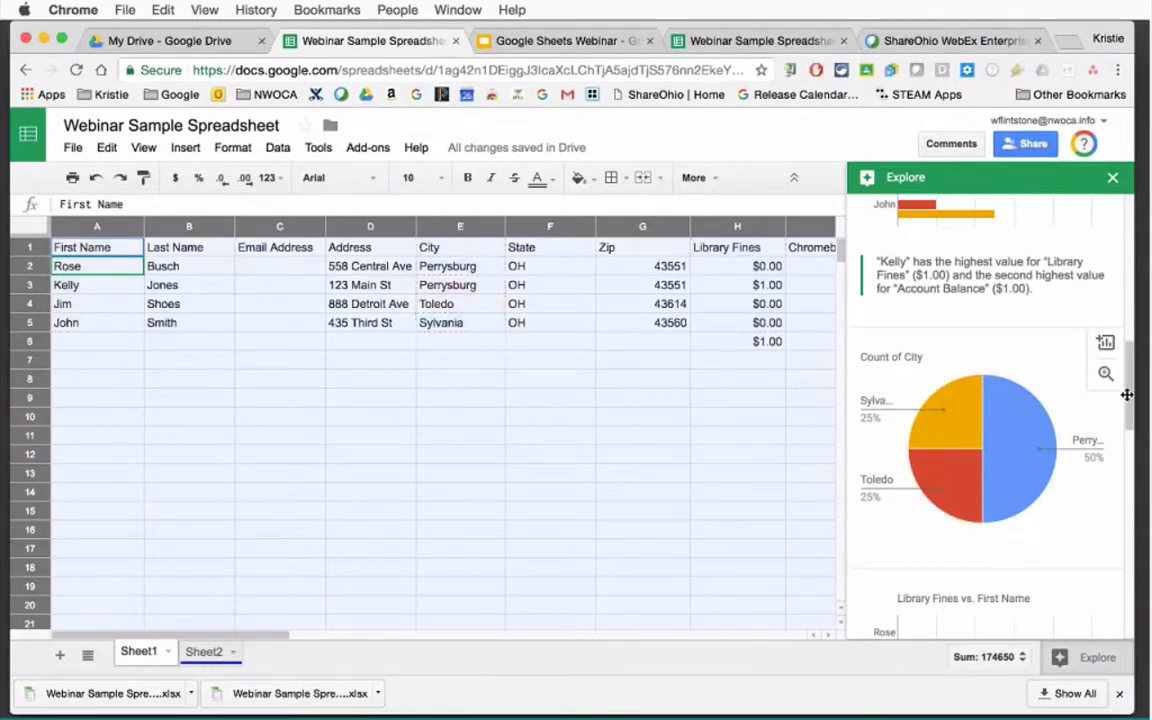
pyautogui.scroll(-2, 1126, 420)
pyautogui.scroll(-8, 1126, 447)
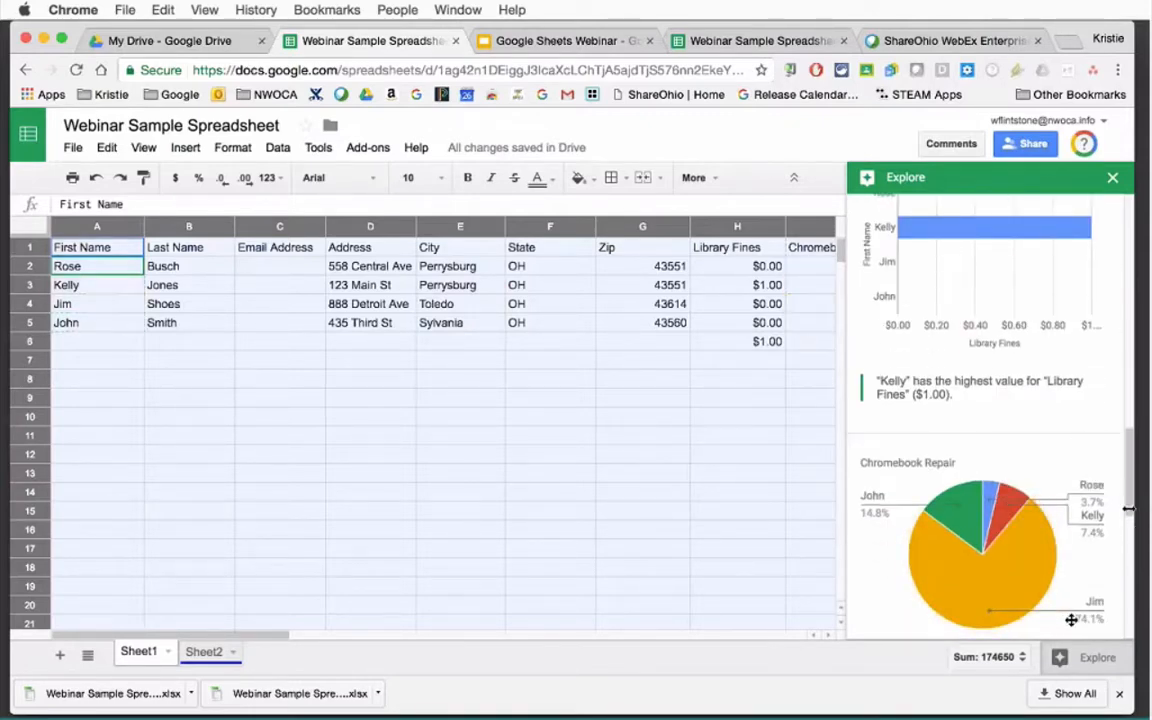
pyautogui.scroll(-6, 1136, 530)
pyautogui.scroll(-5, 1130, 560)
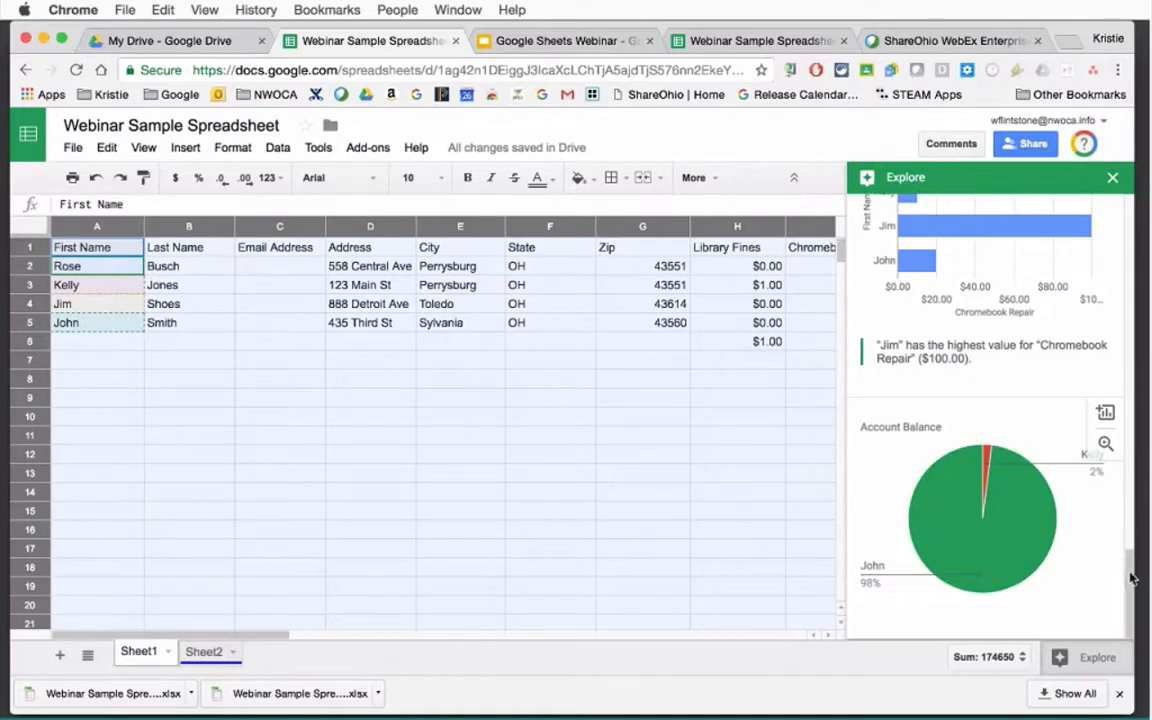
pyautogui.moveTo(1131, 578); pyautogui.dragTo(1129, 368)
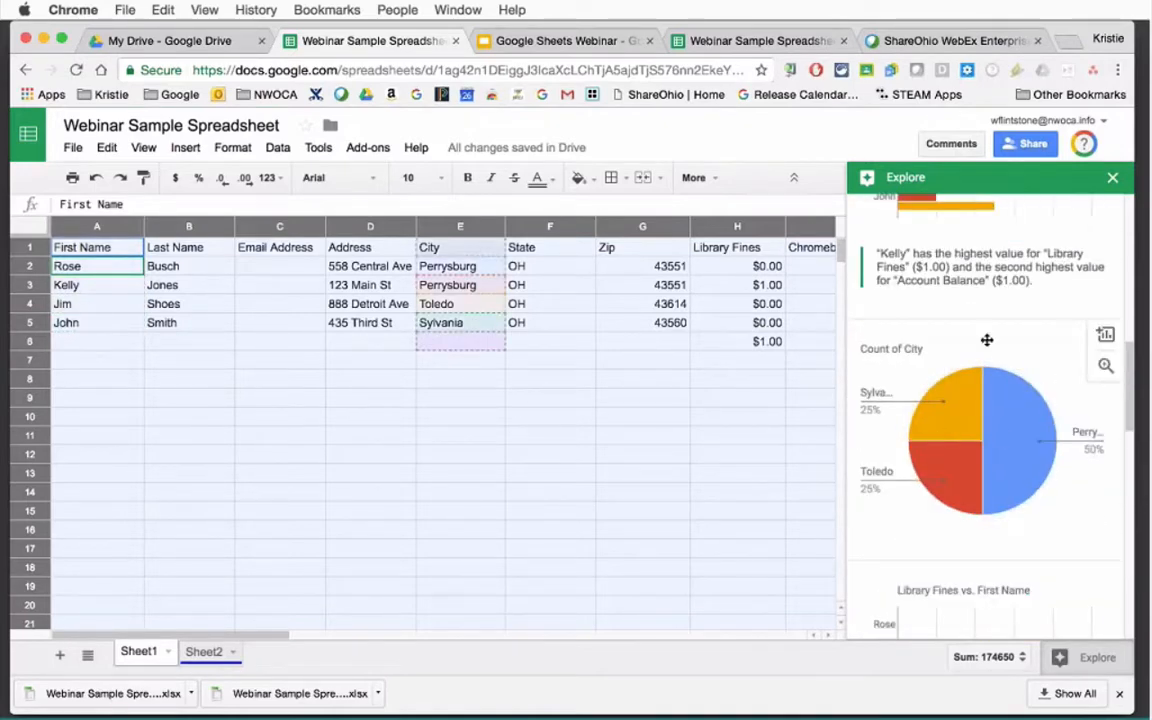
pyautogui.moveTo(987, 340); pyautogui.dragTo(576, 404)
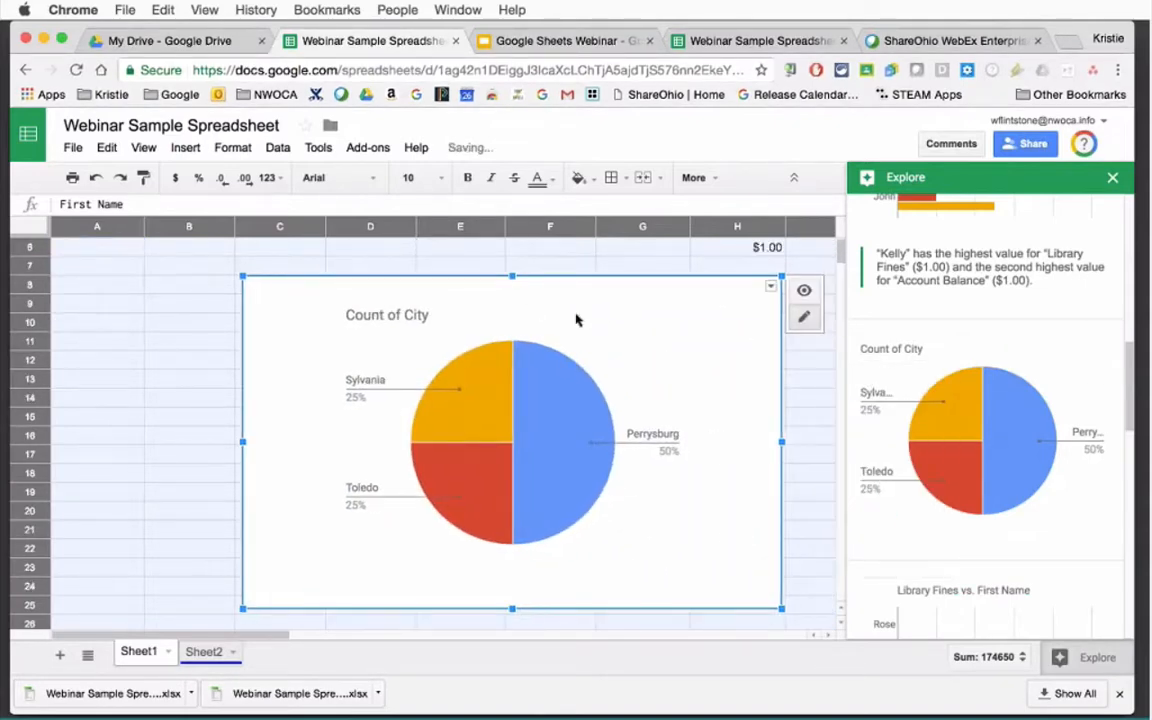
# Close Explore, then select the Count of City chart and open its options list.
pyautogui.click(1112, 178)
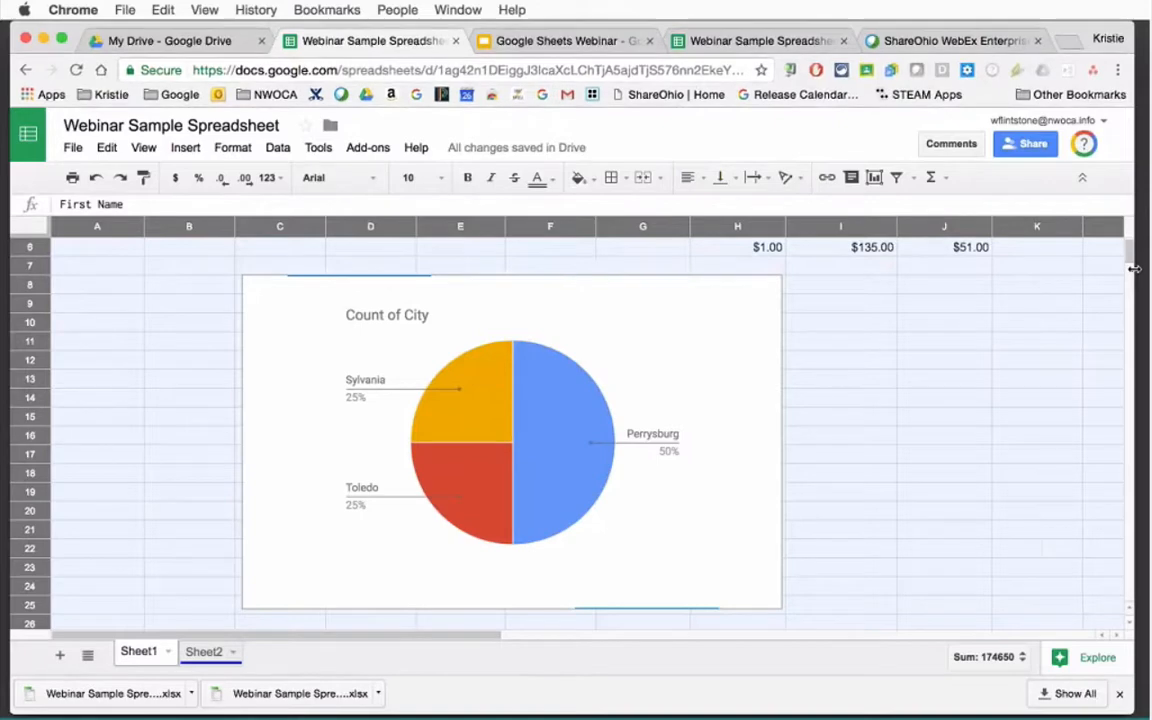
pyautogui.scroll(3, 1131, 248)
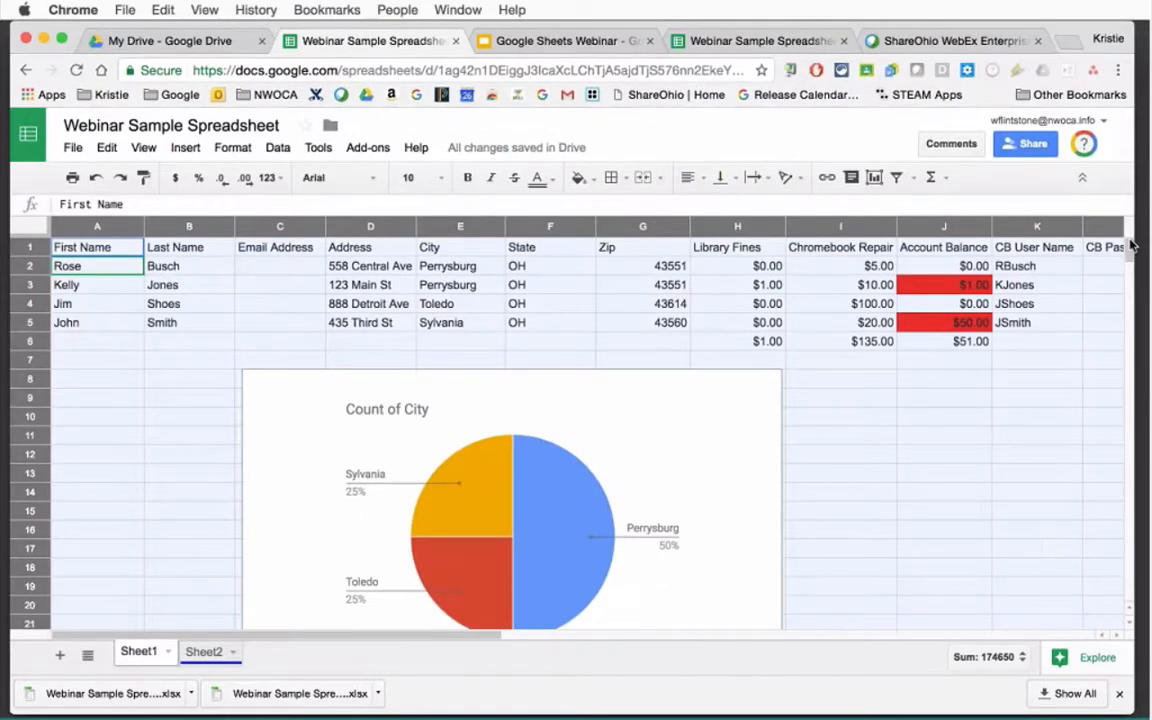
pyautogui.click(546, 470)
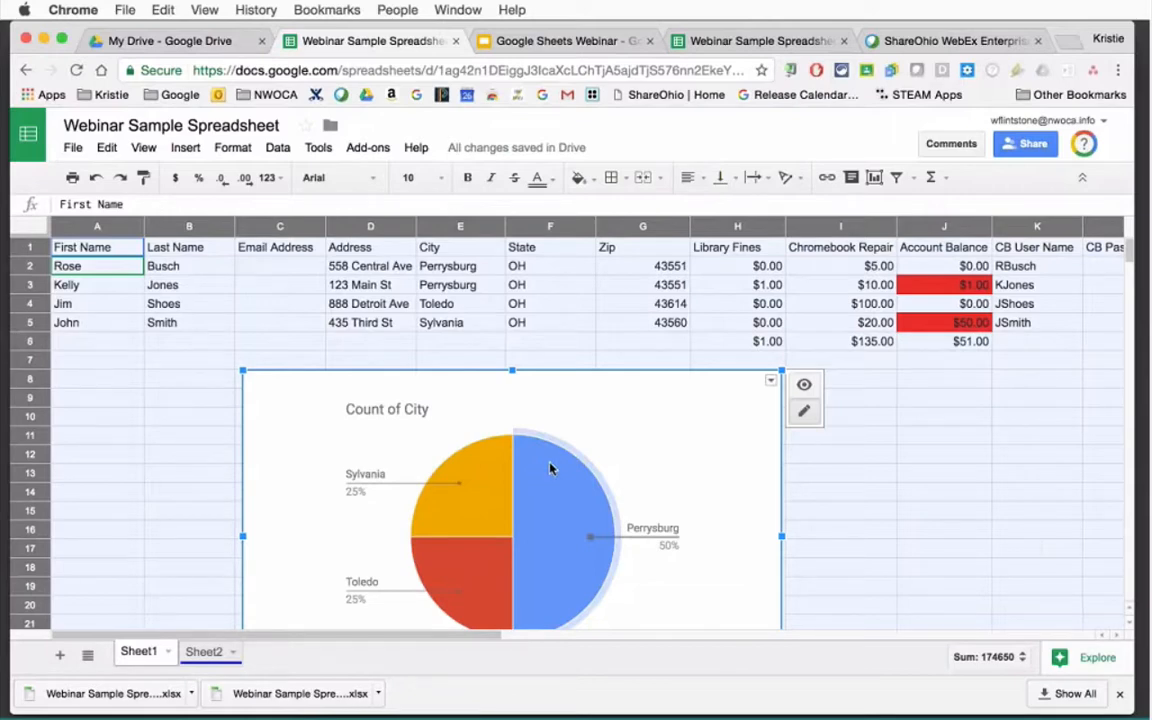
pyautogui.click(770, 385)
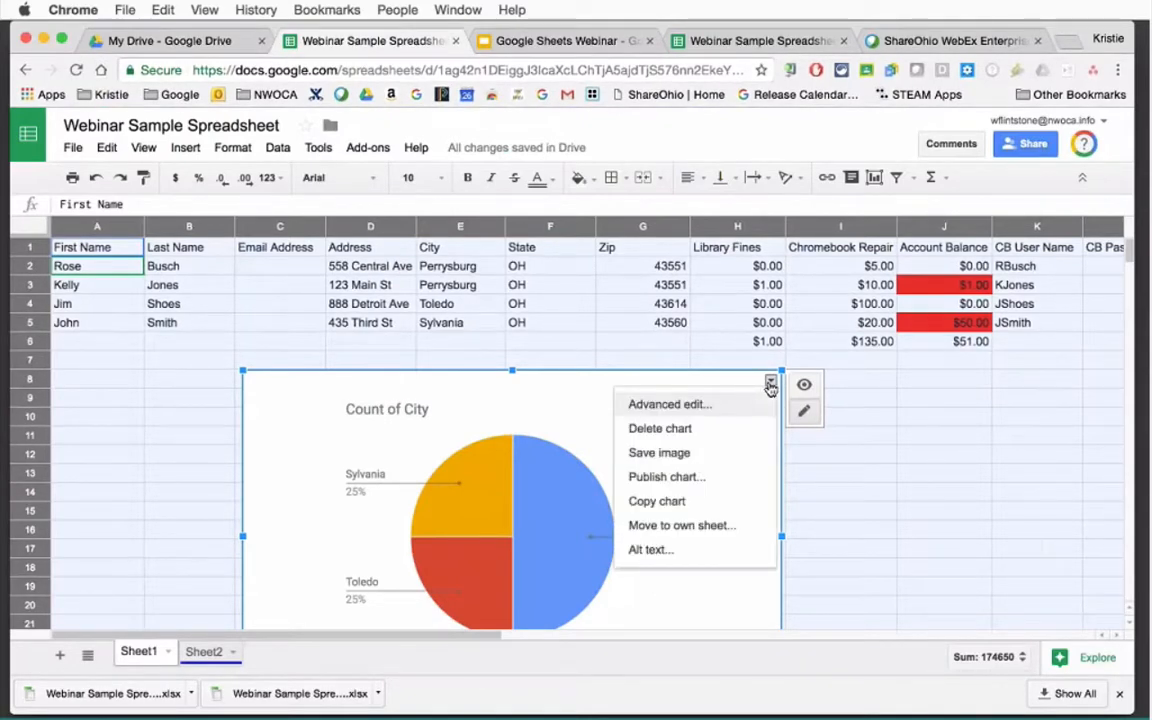
# In the chart editor, try a dark grey background, then revert it to white.
pyautogui.click(680, 406)
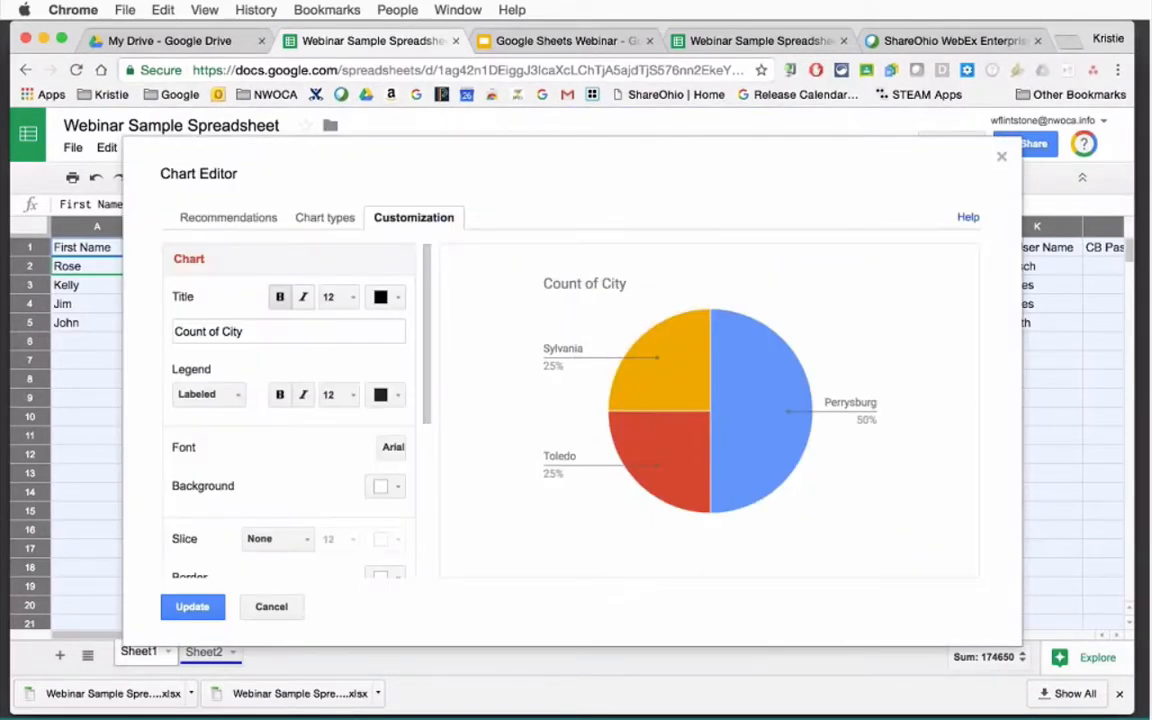
pyautogui.moveTo(427, 390); pyautogui.dragTo(428, 434)
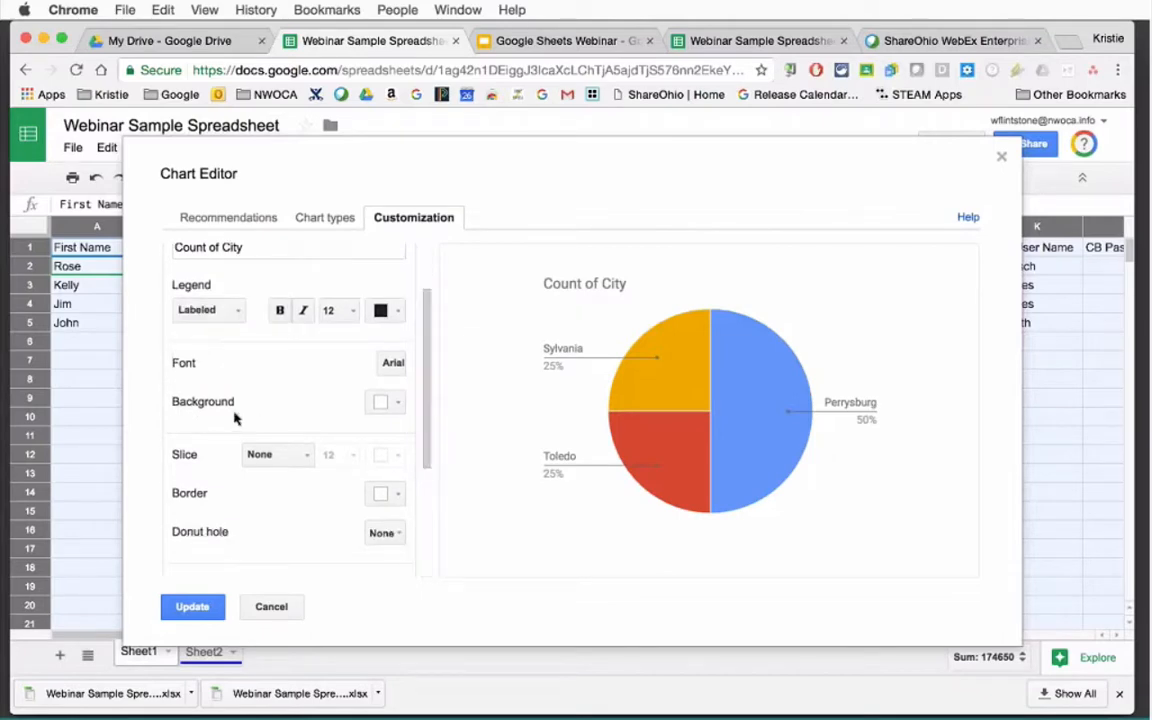
pyautogui.click(391, 403)
pyautogui.click(398, 436)
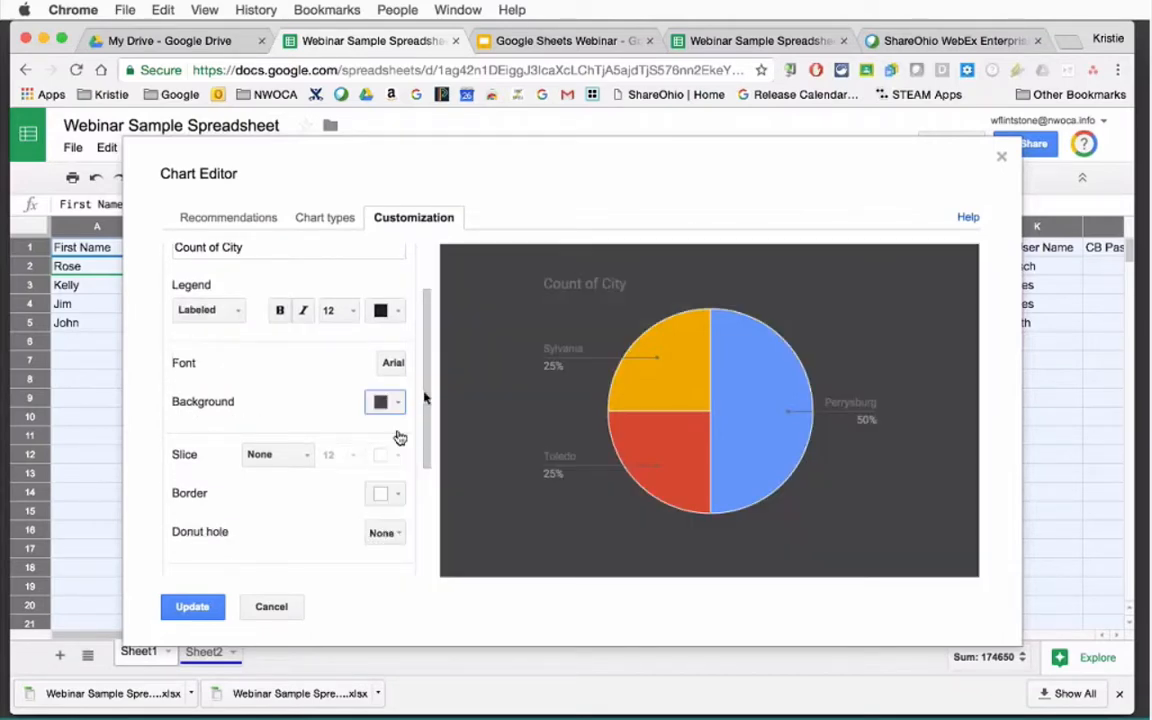
pyautogui.moveTo(424, 398); pyautogui.dragTo(463, 386)
pyautogui.click(386, 420)
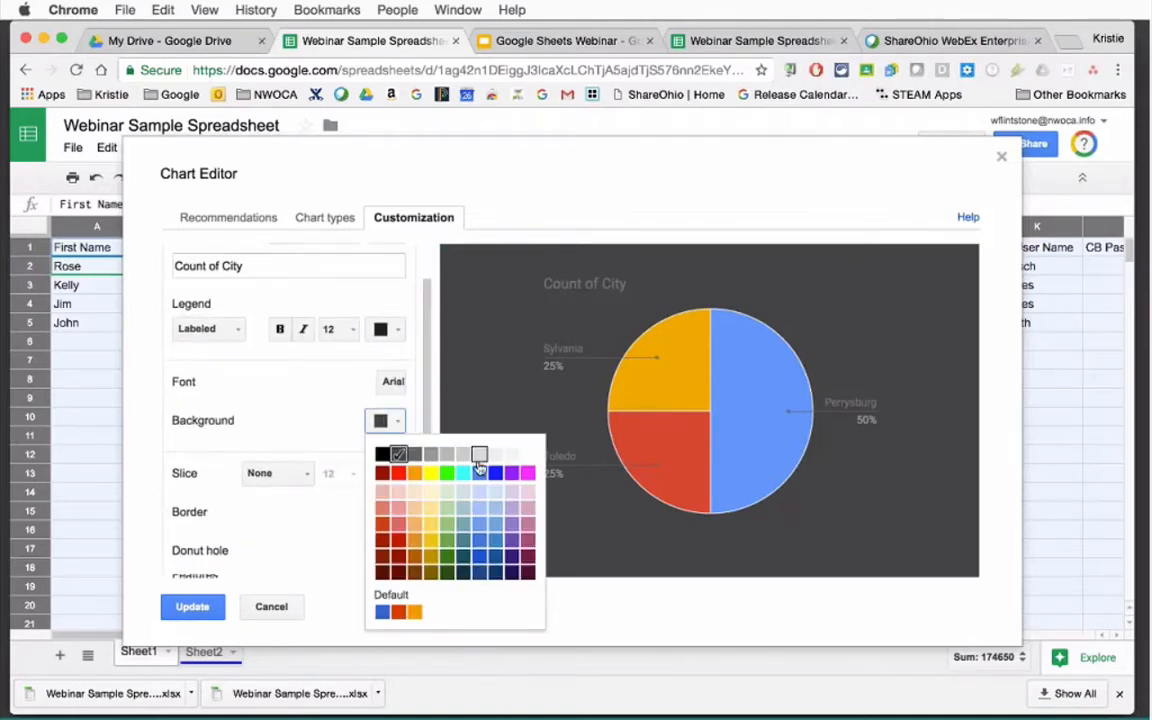
pyautogui.click(527, 455)
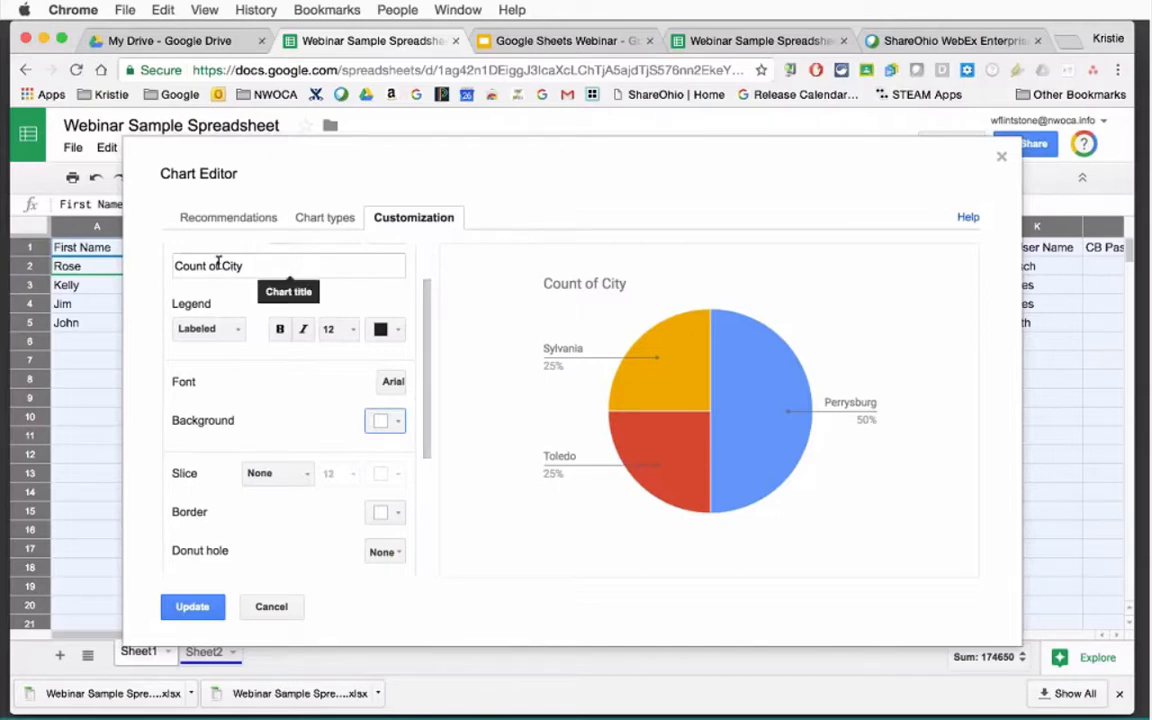
# Retitle the chart 'City' and change it to a column chart.
pyautogui.moveTo(217, 262); pyautogui.dragTo(123, 257)
pyautogui.press('BackSpace')
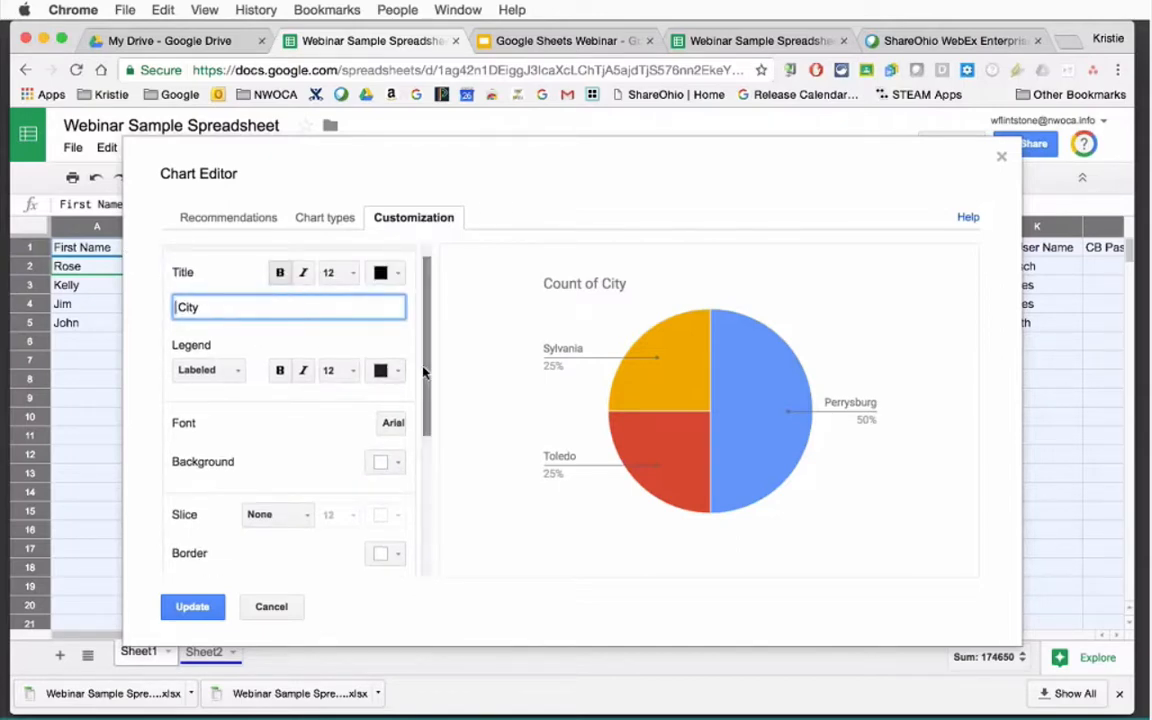
pyautogui.click(311, 220)
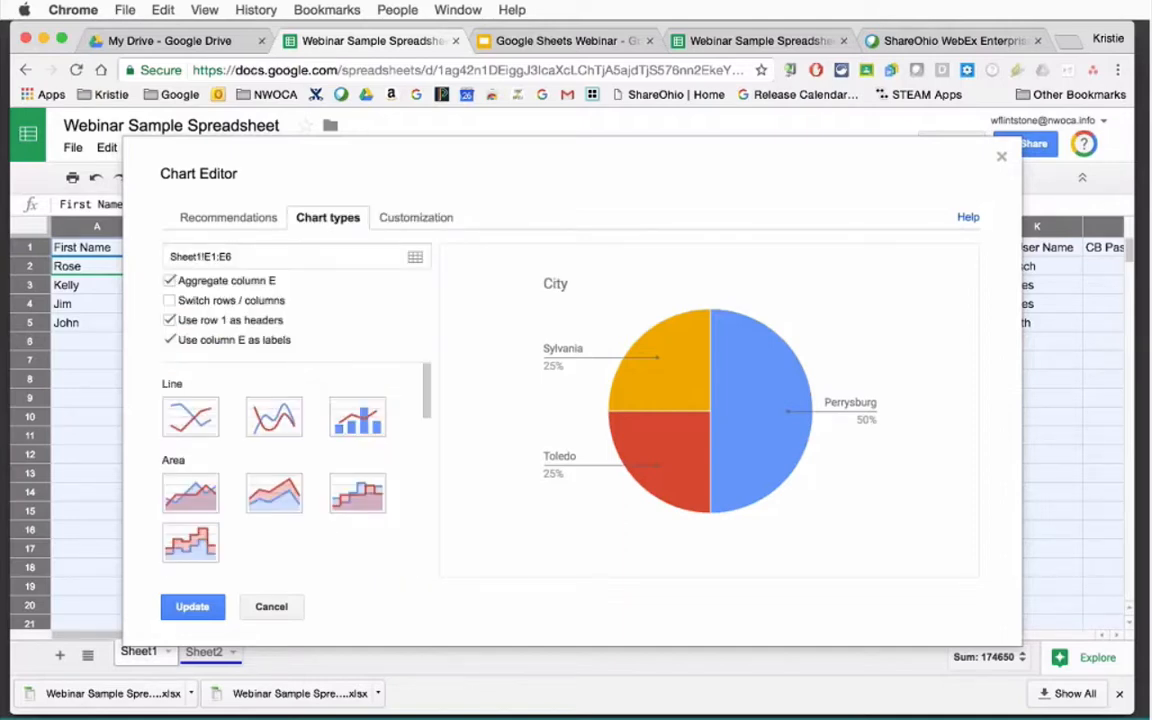
pyautogui.click(181, 424)
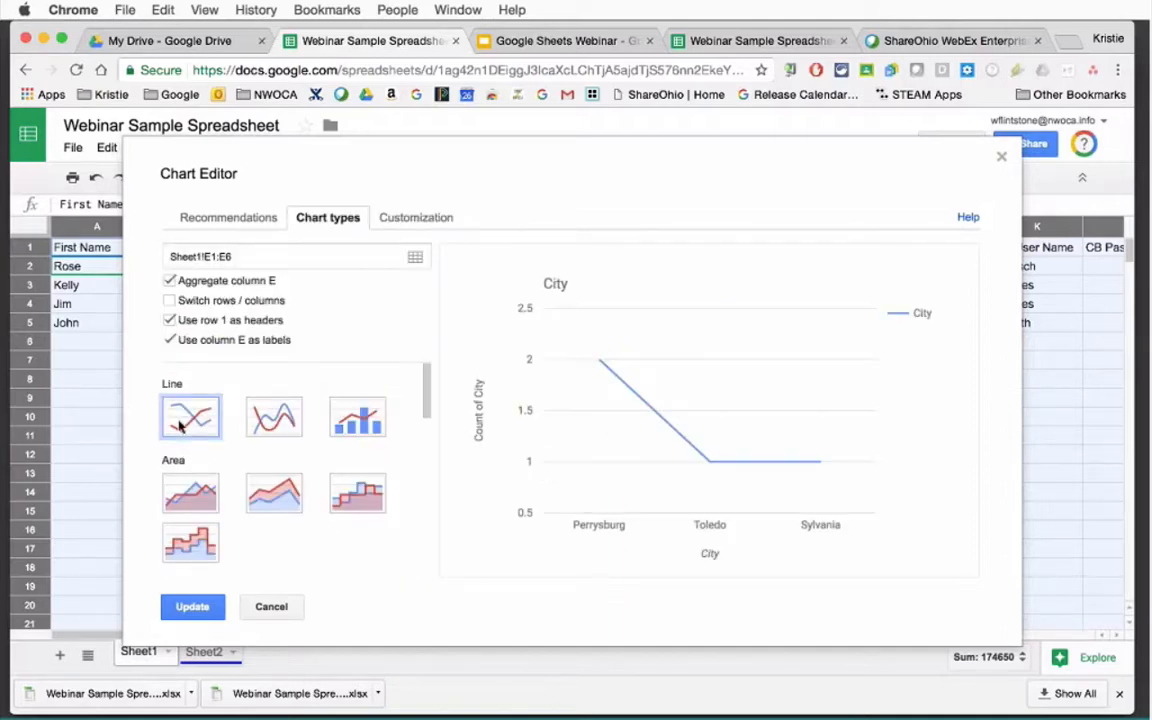
pyautogui.click(270, 418)
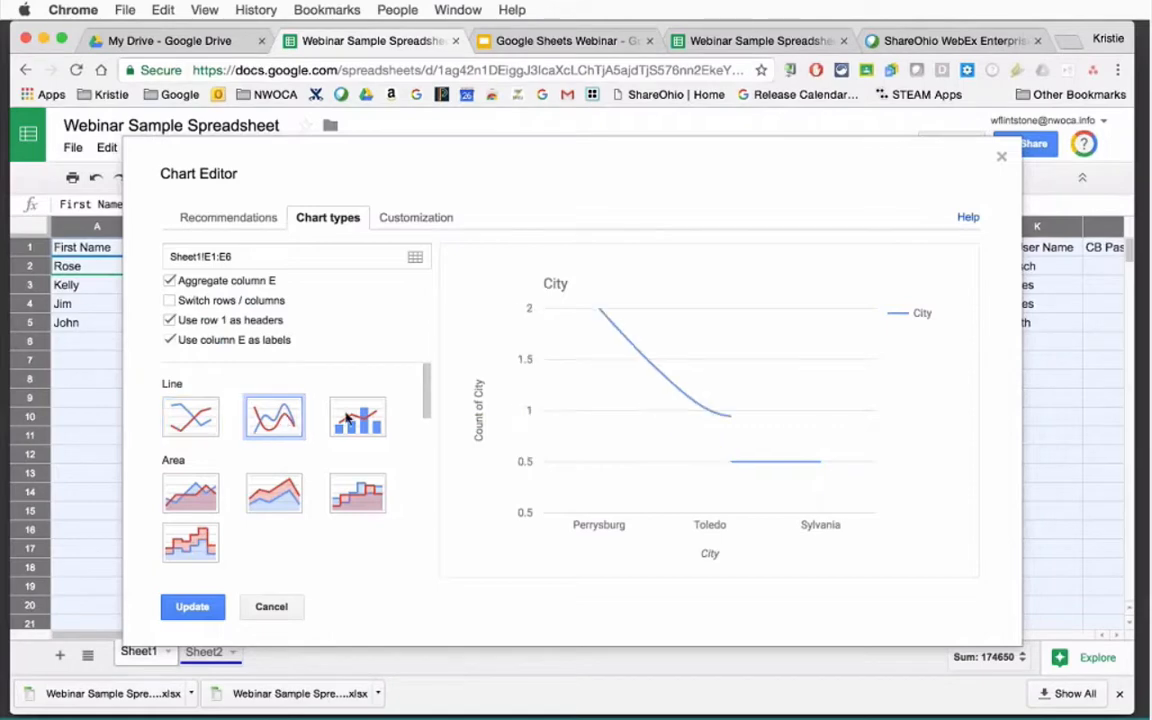
pyautogui.click(352, 418)
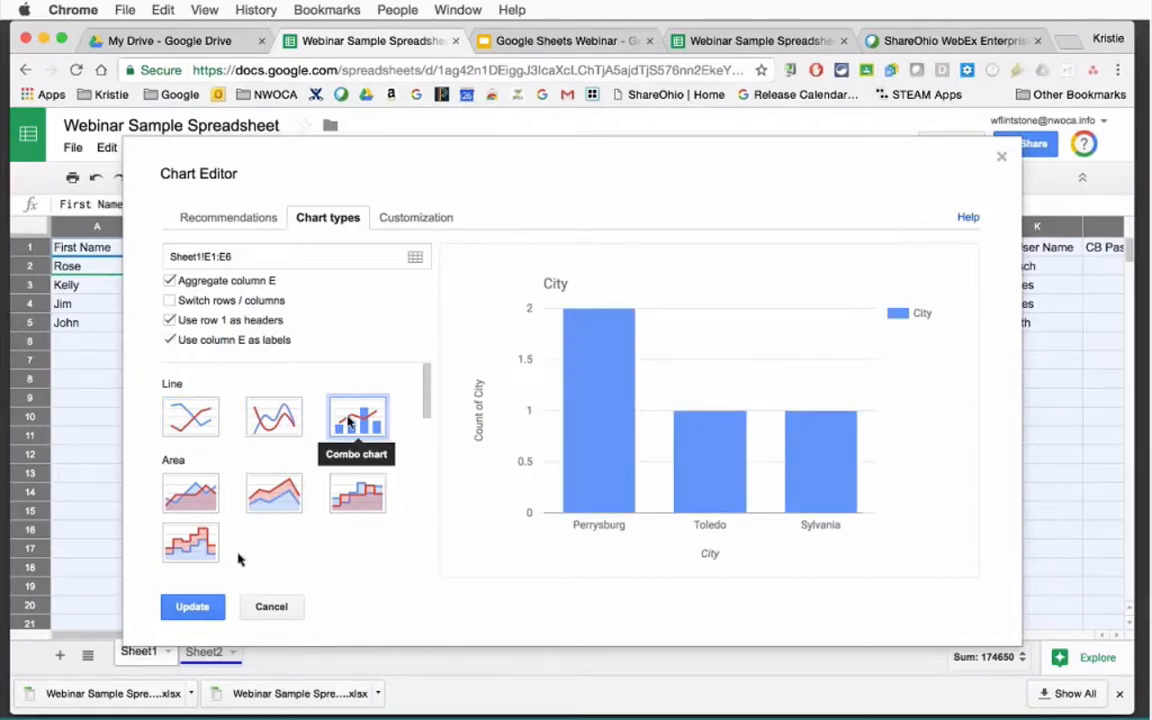
pyautogui.click(193, 607)
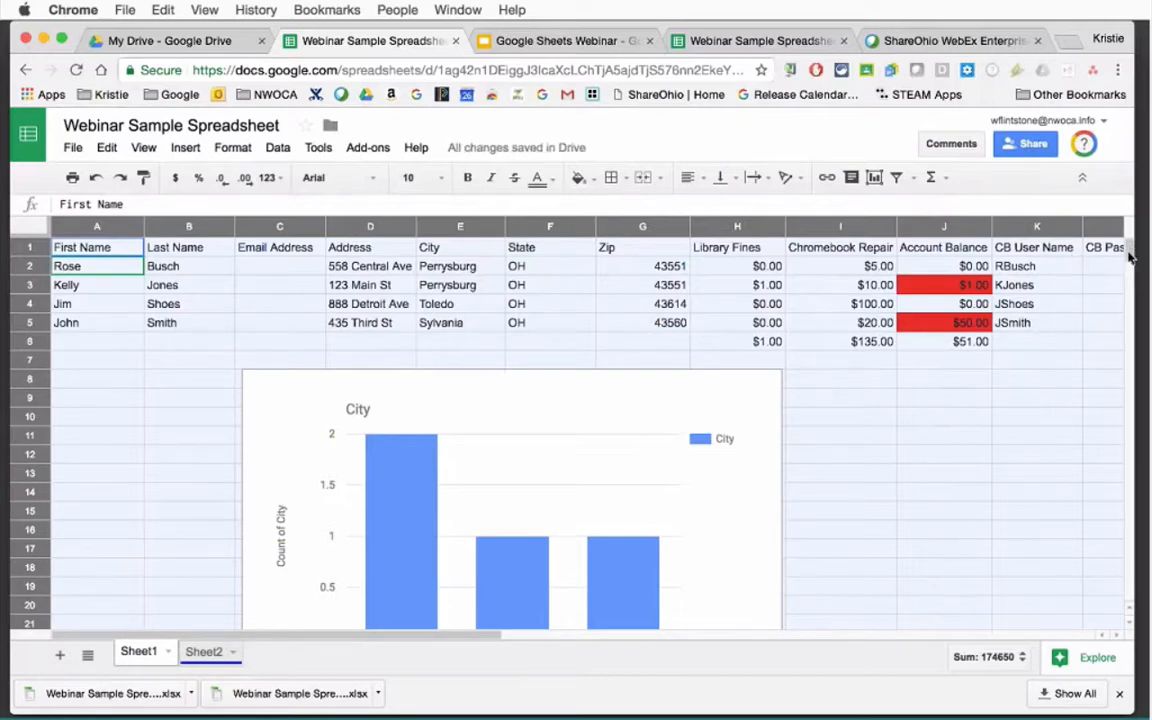
# Glance at Sheet2's month grid, return to Sheet1, and open the Insert menu.
pyautogui.scroll(-10, 1127, 265)
pyautogui.scroll(10, 1127, 265)
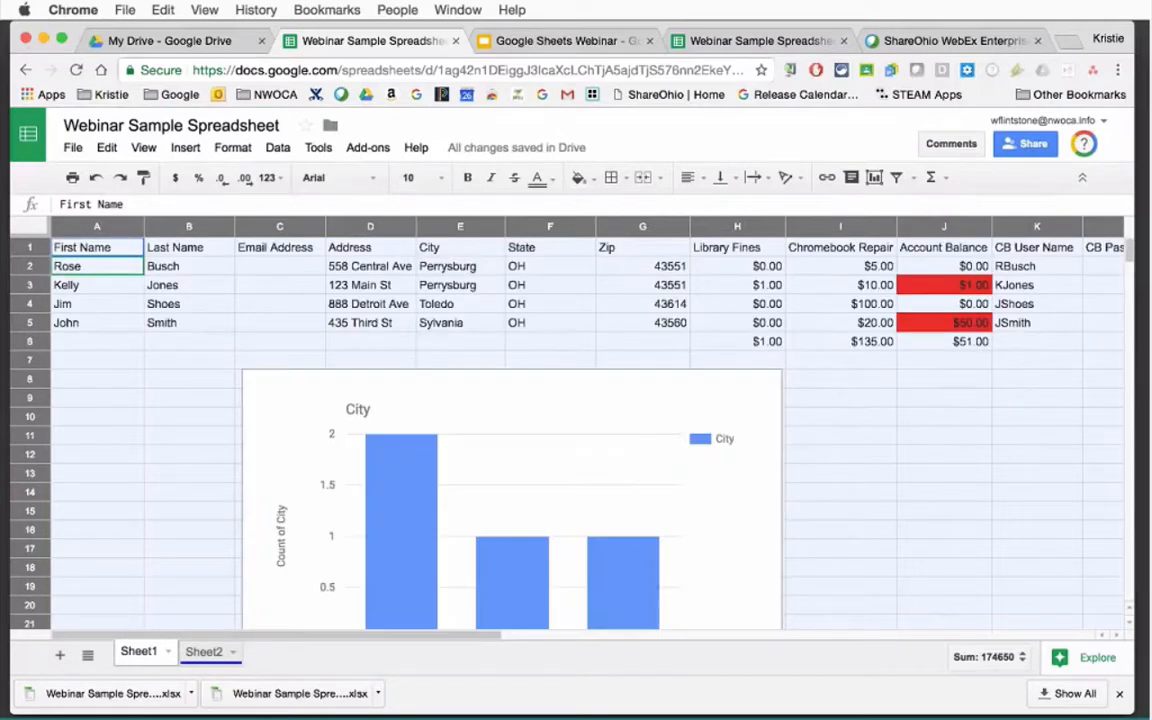
pyautogui.click(205, 652)
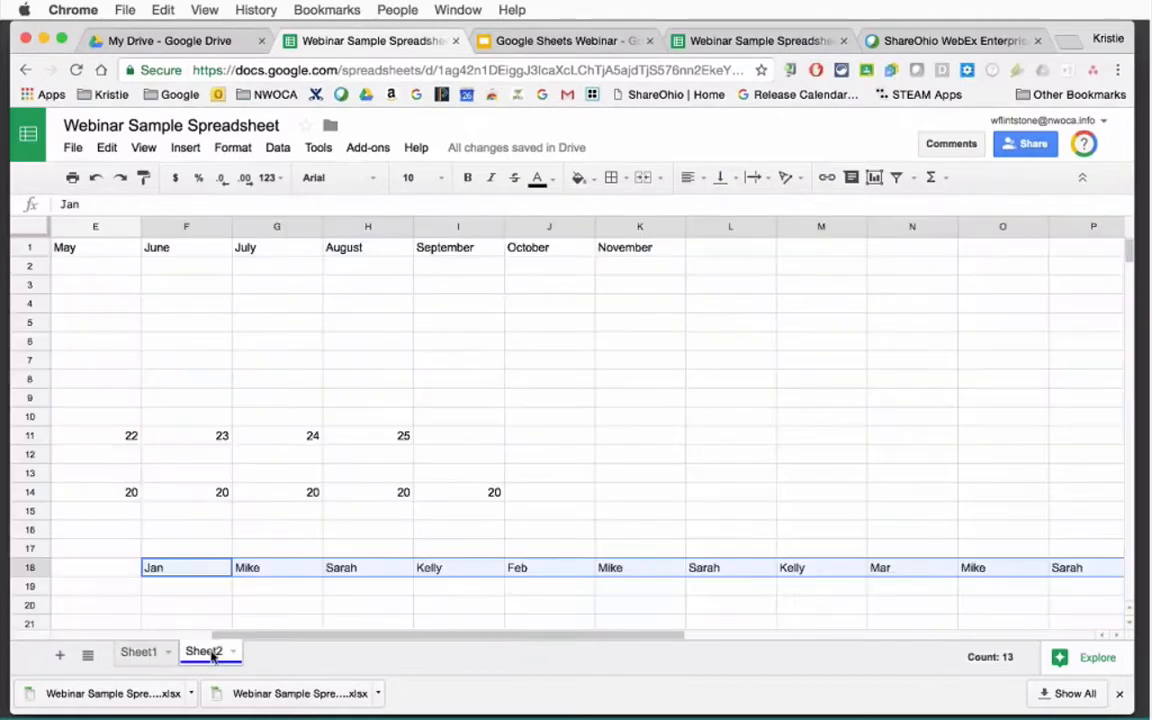
pyautogui.click(140, 652)
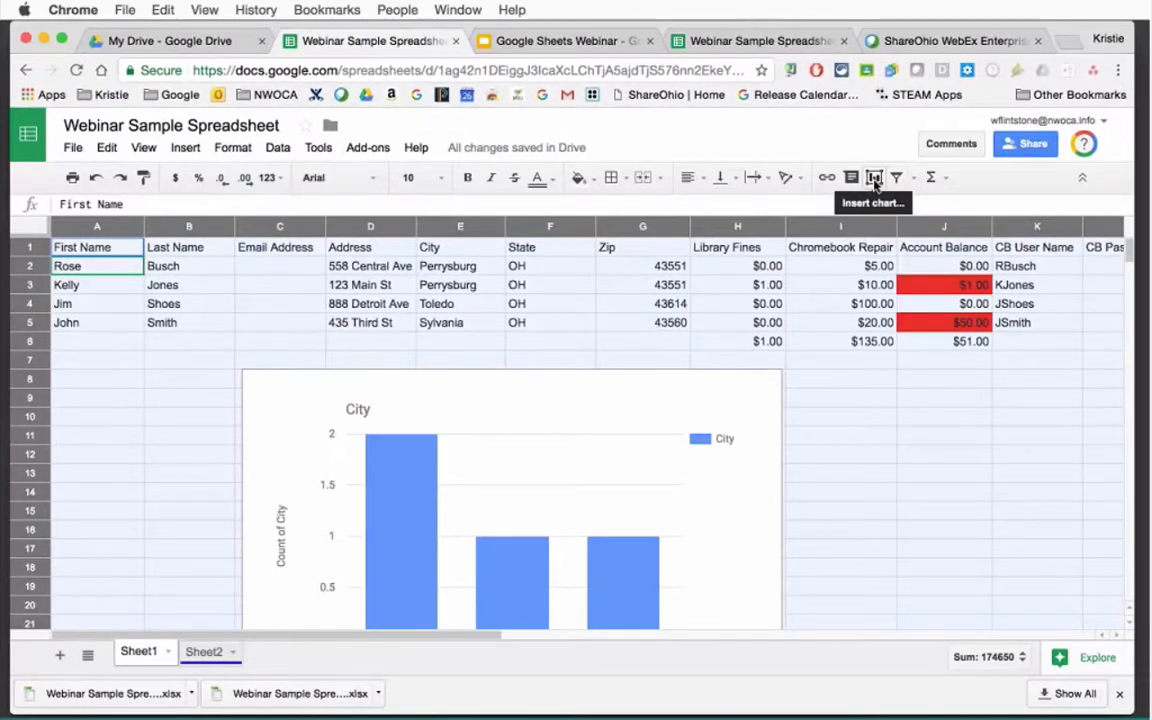
pyautogui.click(190, 149)
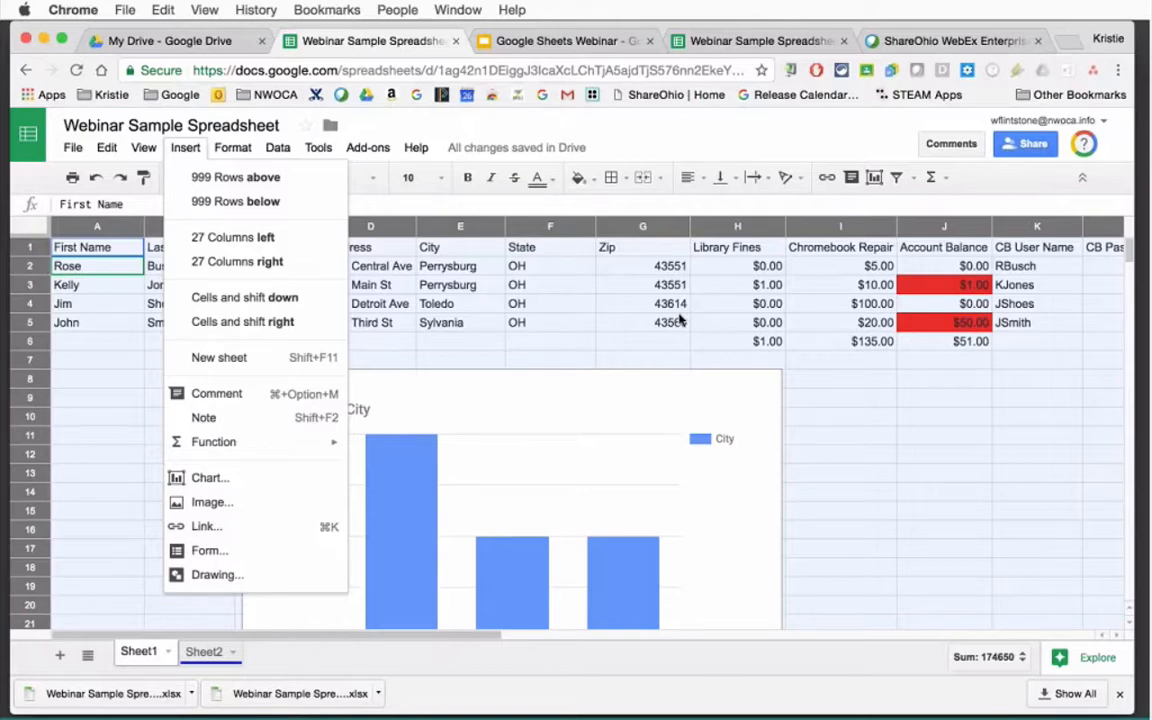
# Browse a new chart's editor tabs without adding it, then open the City chart's options.
pyautogui.click(876, 185)
pyautogui.click(874, 179)
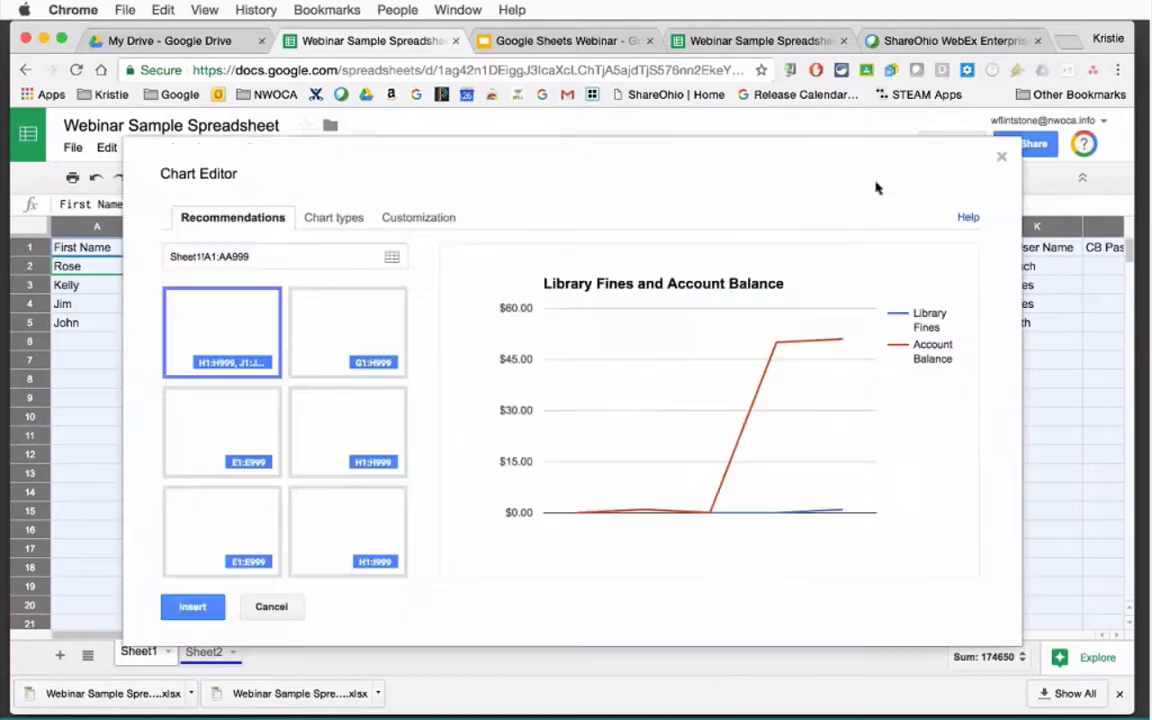
pyautogui.click(336, 220)
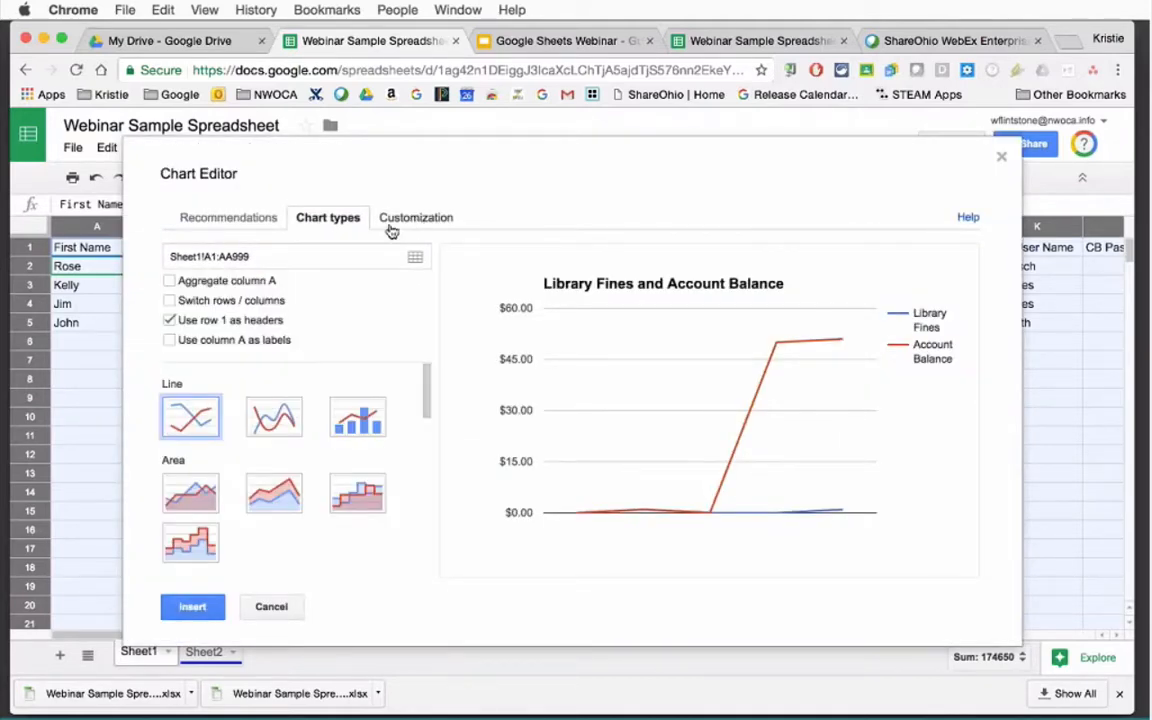
pyautogui.click(390, 222)
pyautogui.click(235, 218)
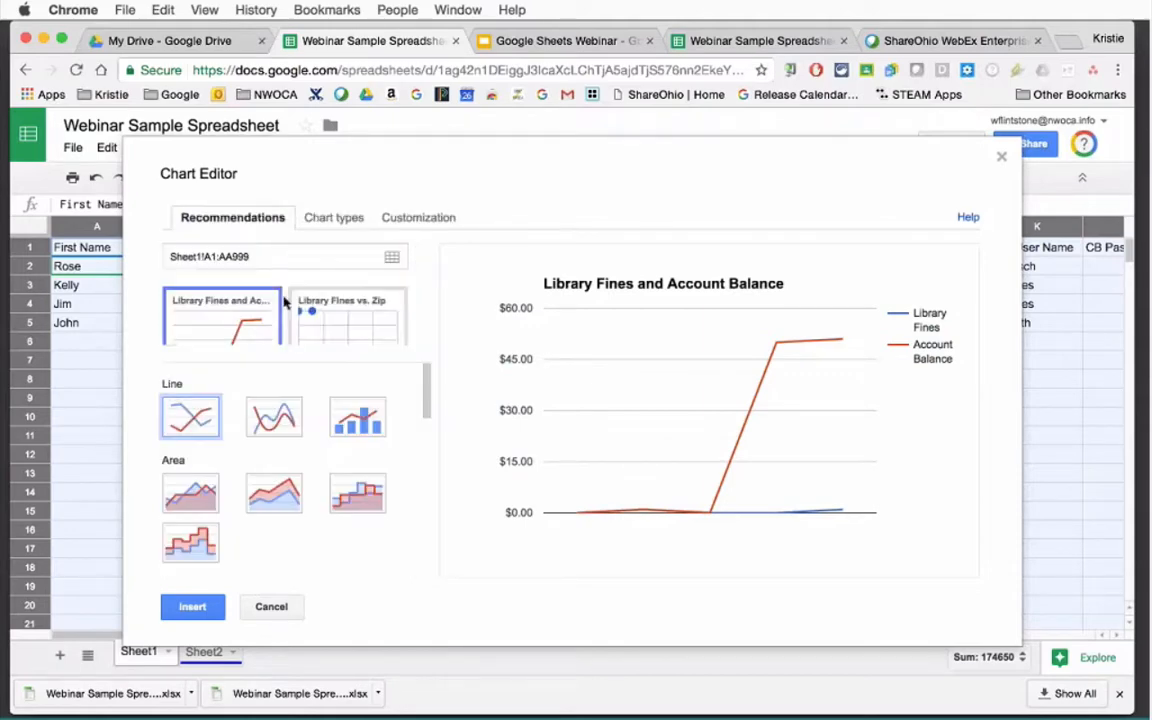
pyautogui.click(270, 606)
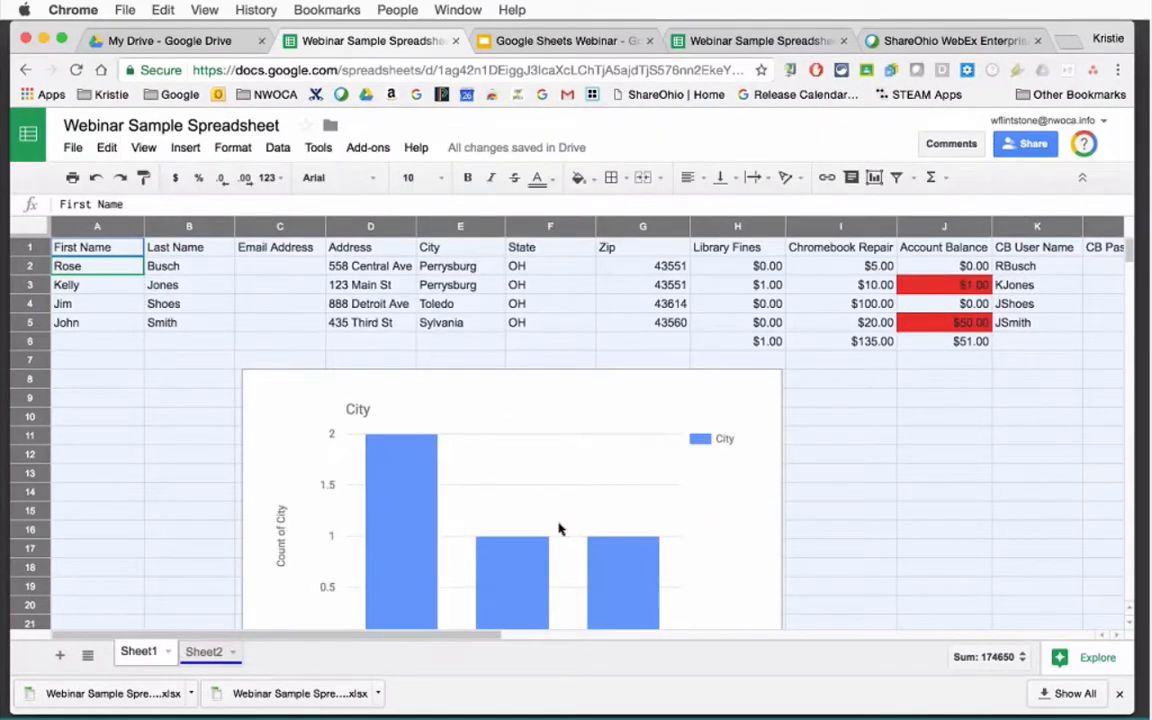
pyautogui.click(750, 397)
pyautogui.click(770, 381)
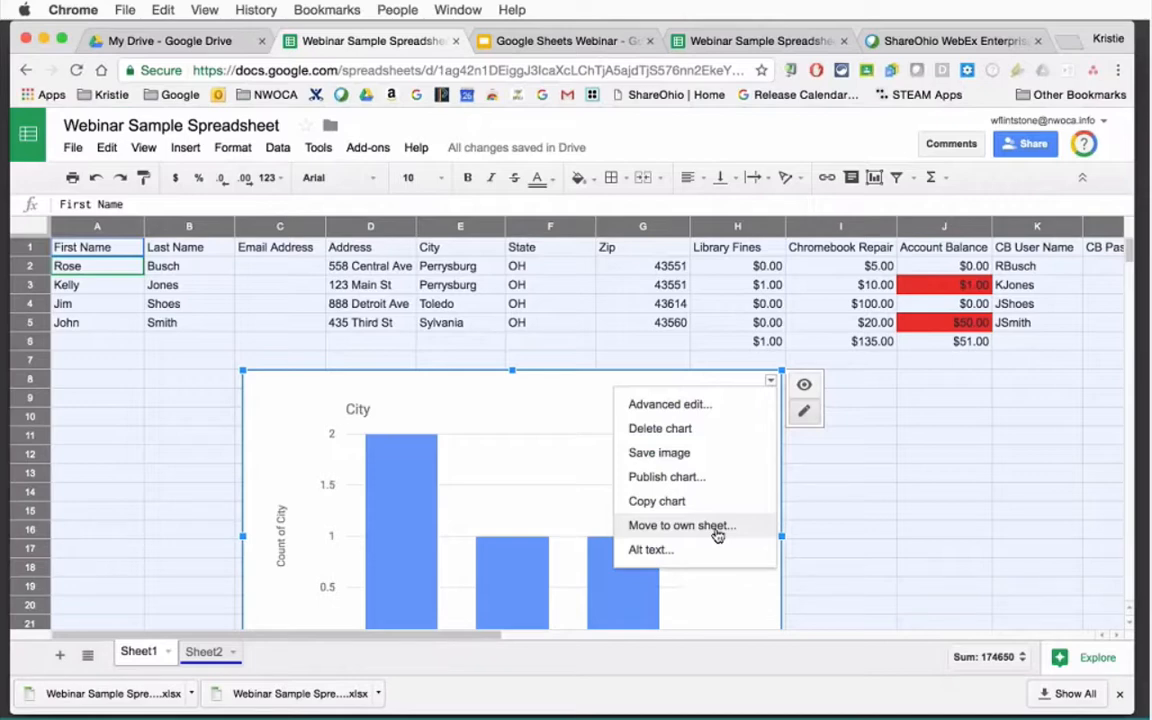
# Dismiss the chart options by clicking outside the chart, leaving the City chart in place.
pyautogui.click(864, 520)
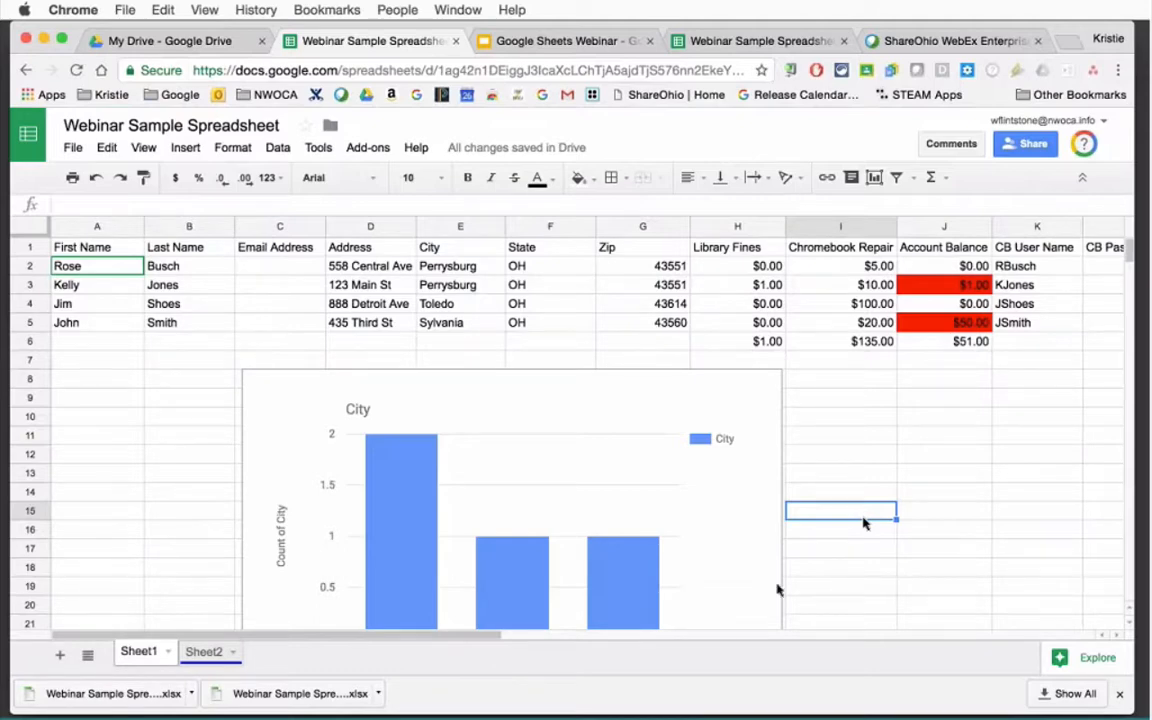
pyautogui.click(903, 716)
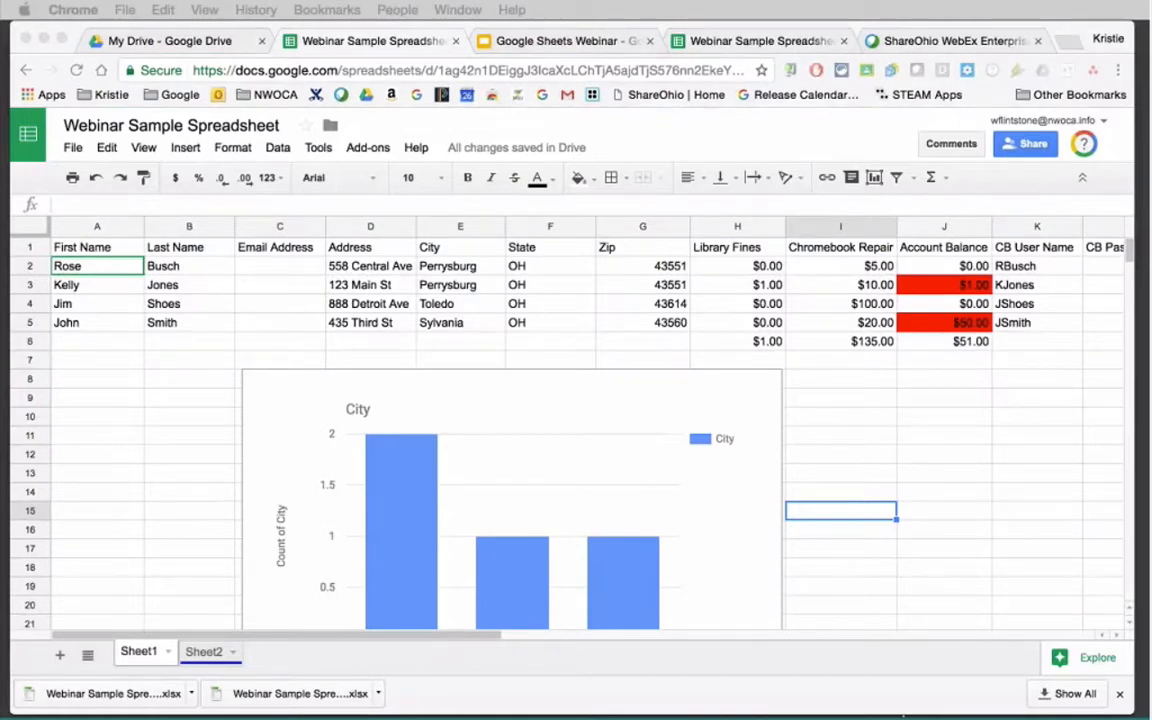
pyautogui.click(840, 580)
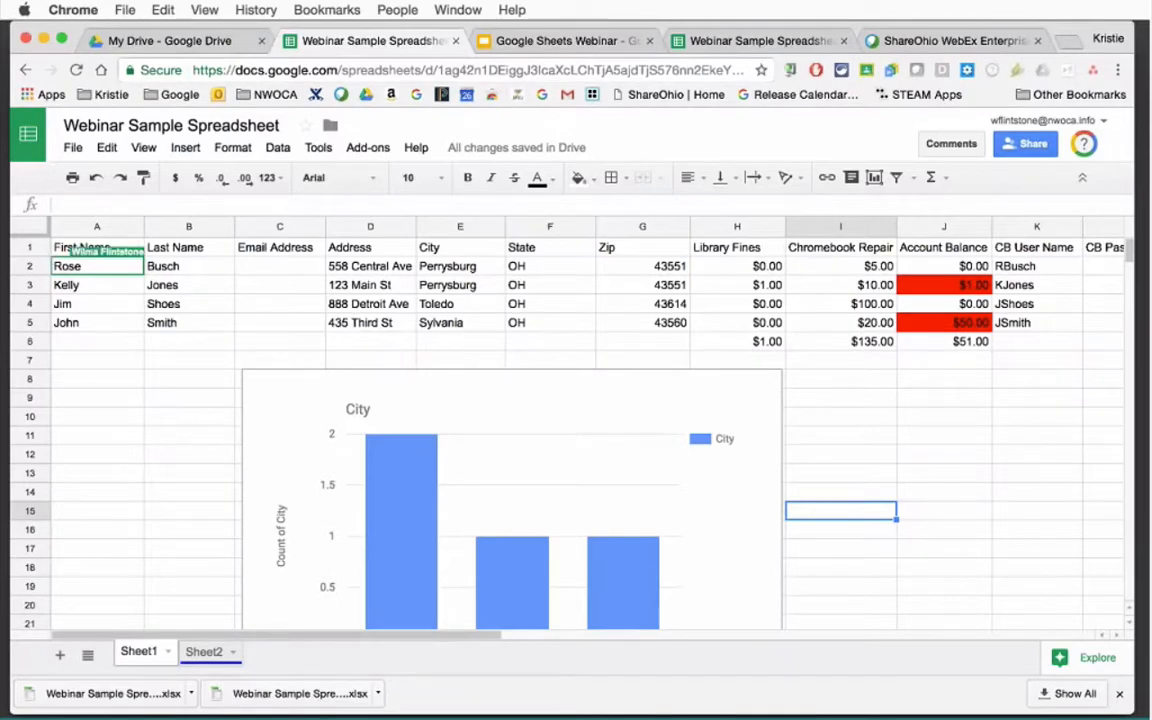
# Open the Print settings for the current sheet from the File menu.
pyautogui.click(75, 149)
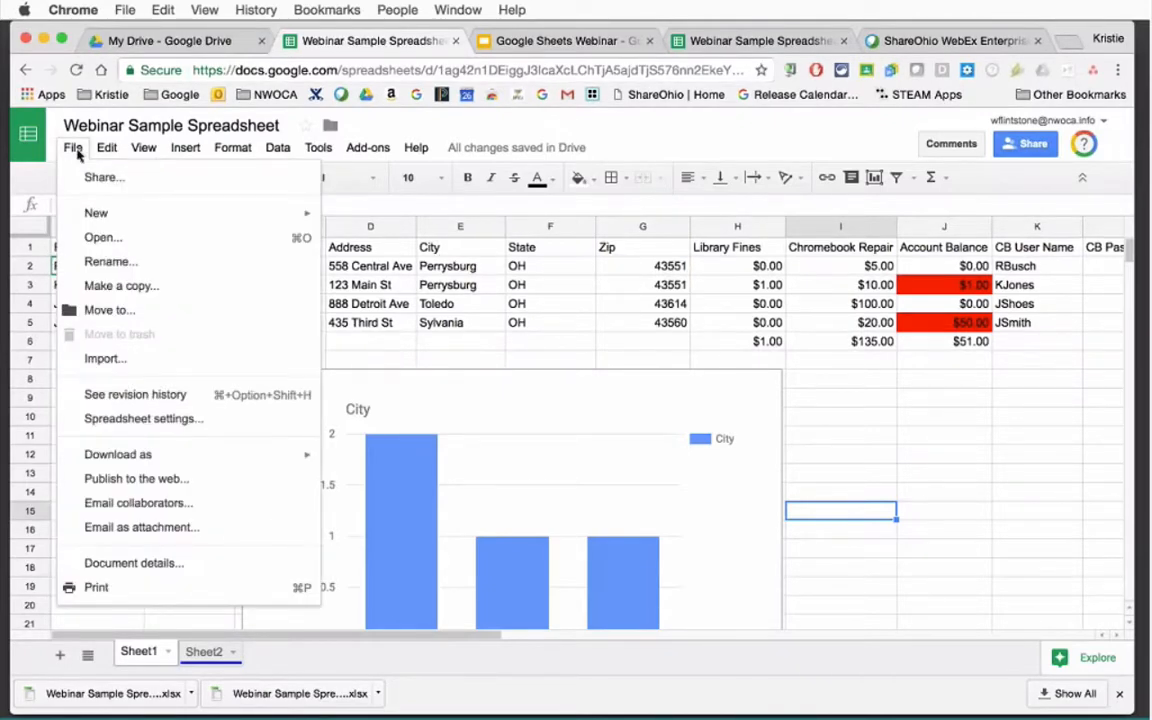
pyautogui.moveTo(169, 459)
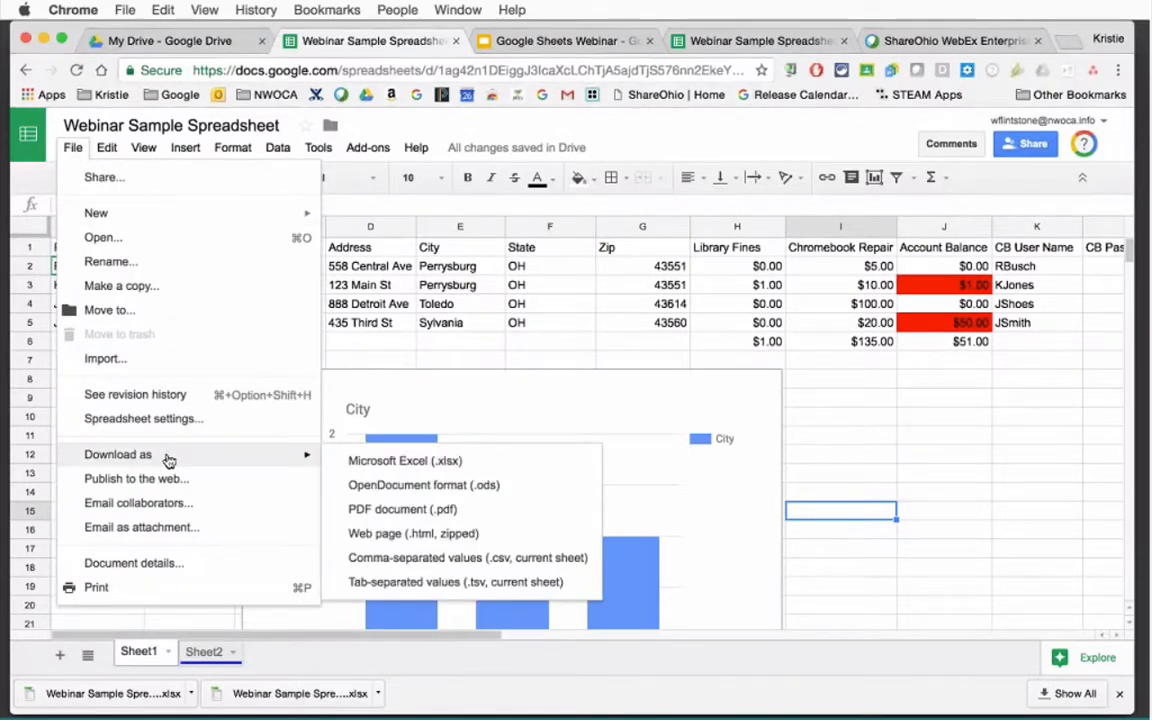
pyautogui.click(96, 589)
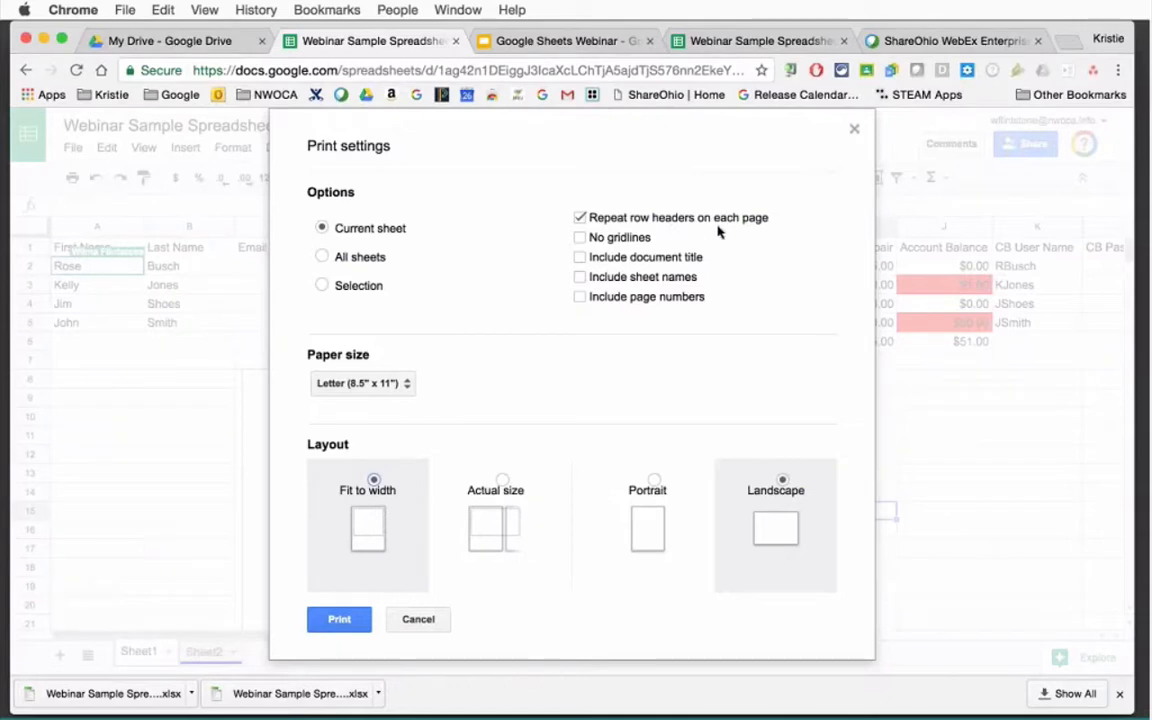
# Toggle Repeat row headers off and on, cancel printing, reopen Print, then cancel again.
pyautogui.click(581, 218)
pyautogui.click(581, 219)
pyautogui.click(442, 625)
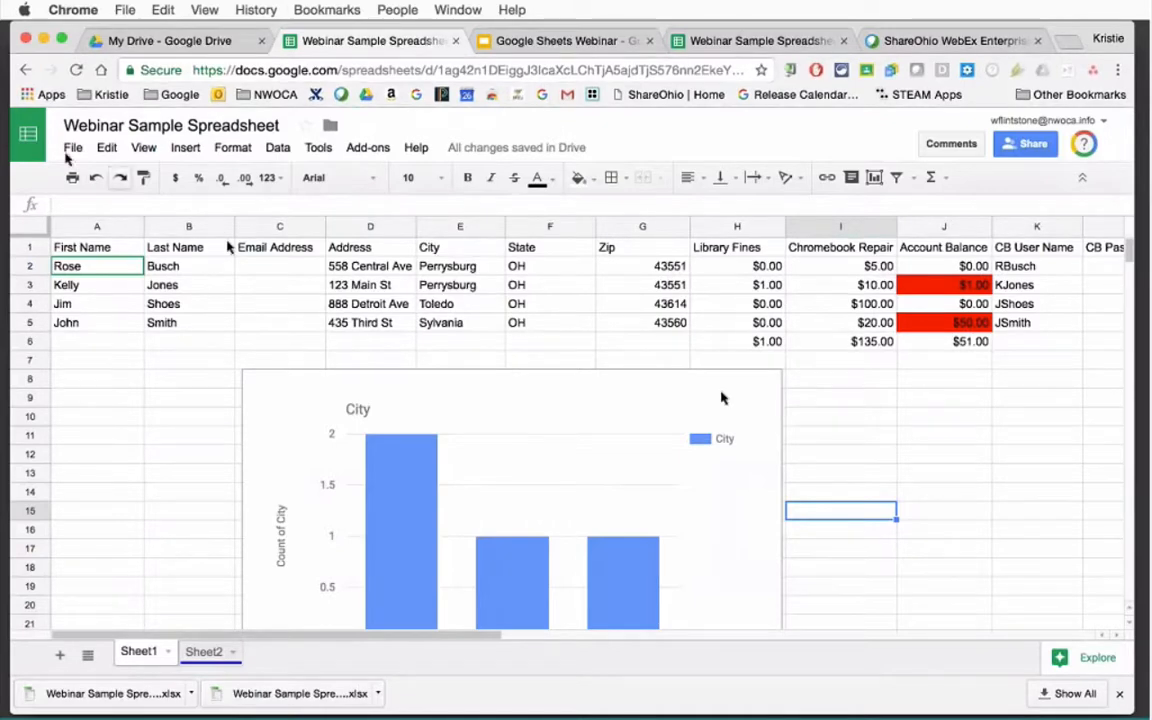
pyautogui.click(73, 147)
pyautogui.click(162, 590)
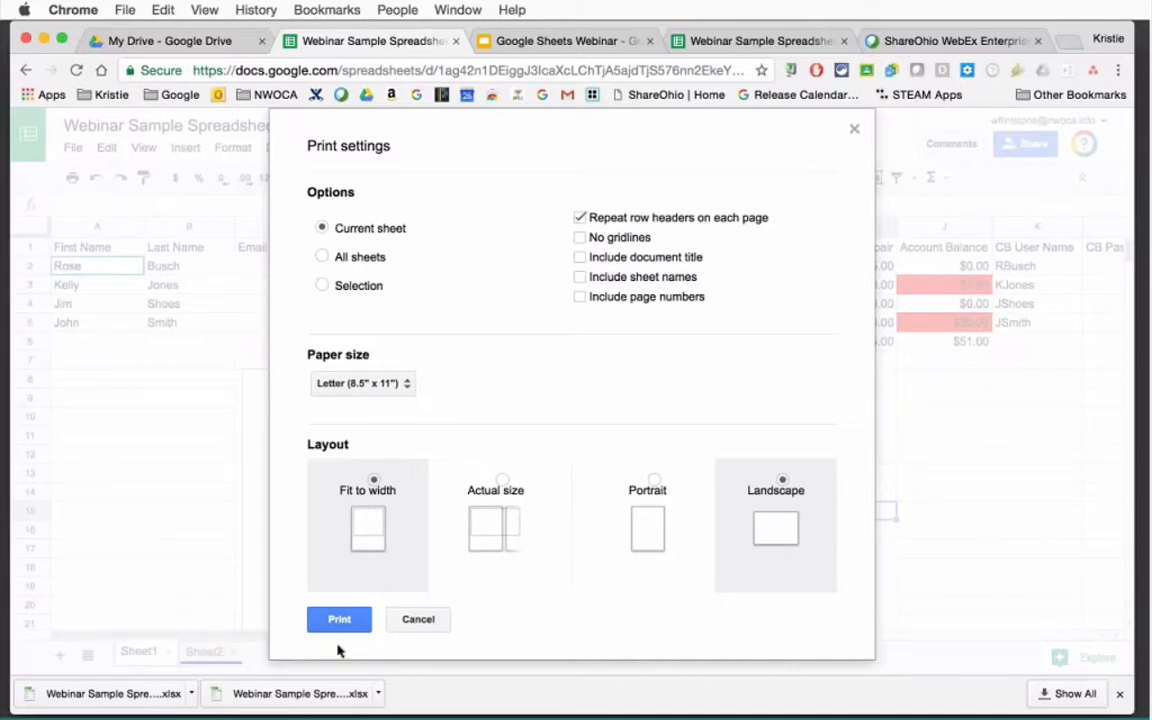
pyautogui.click(418, 620)
# Switch to the Webinar presentation and show its final 'Thank you for attending!' slide.
pyautogui.click(876, 458)
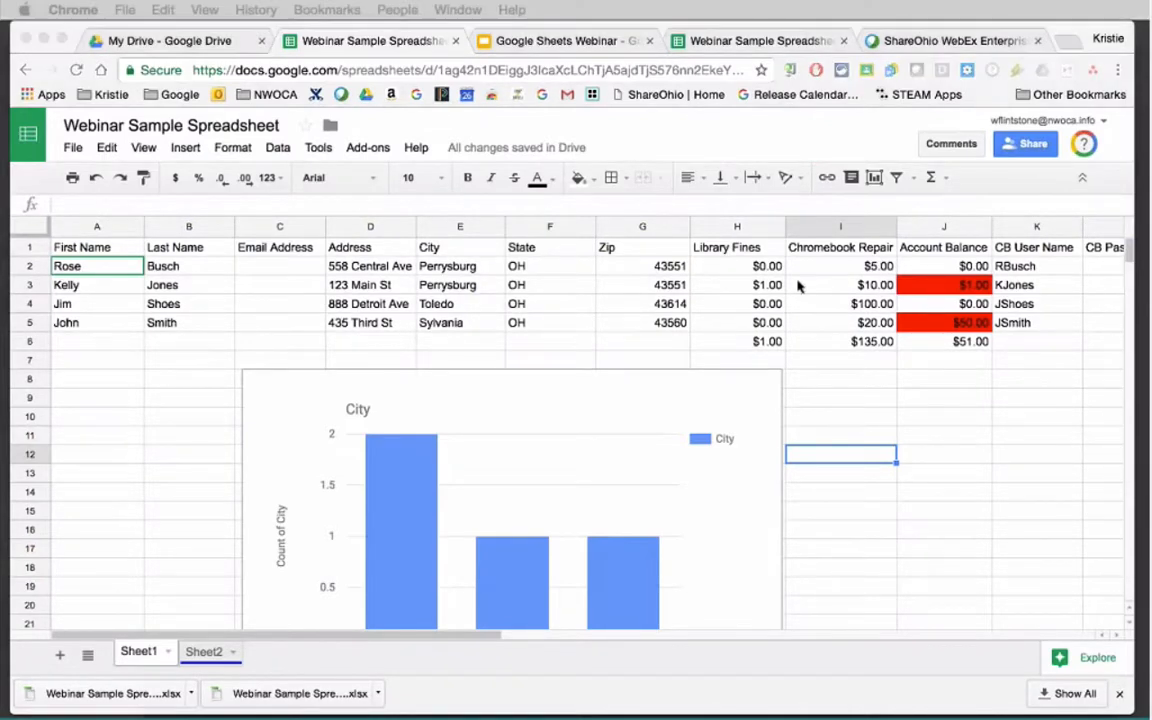
pyautogui.click(566, 44)
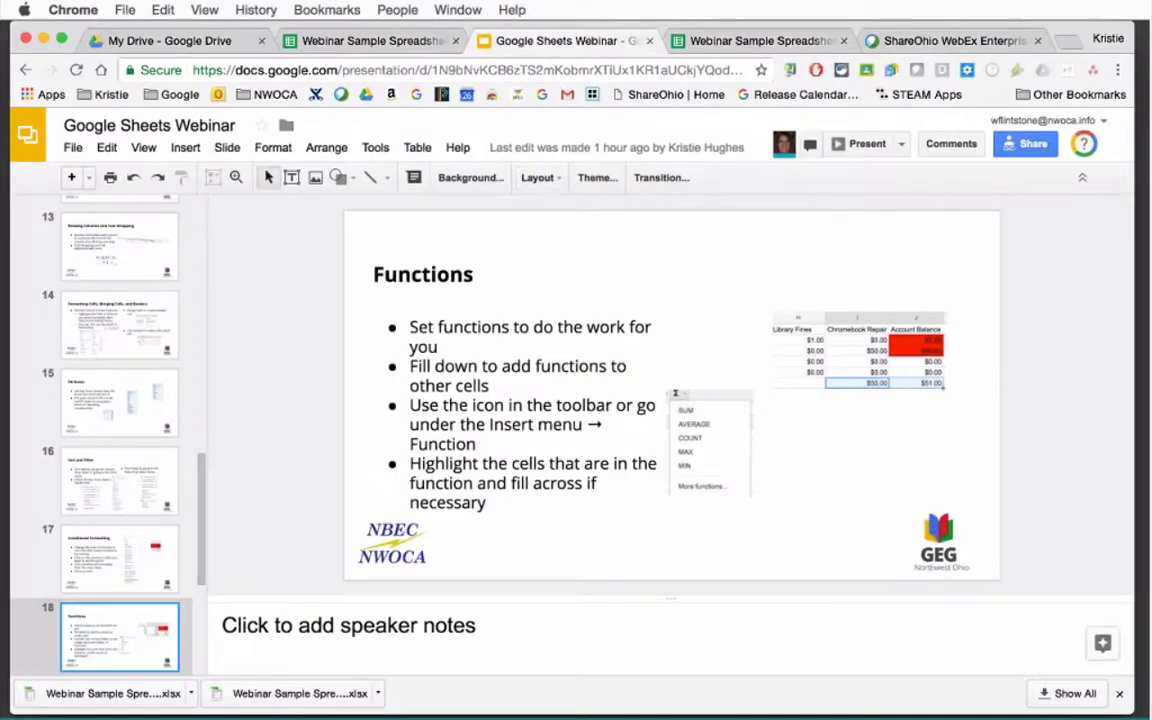
pyautogui.scroll(-3, 136, 635)
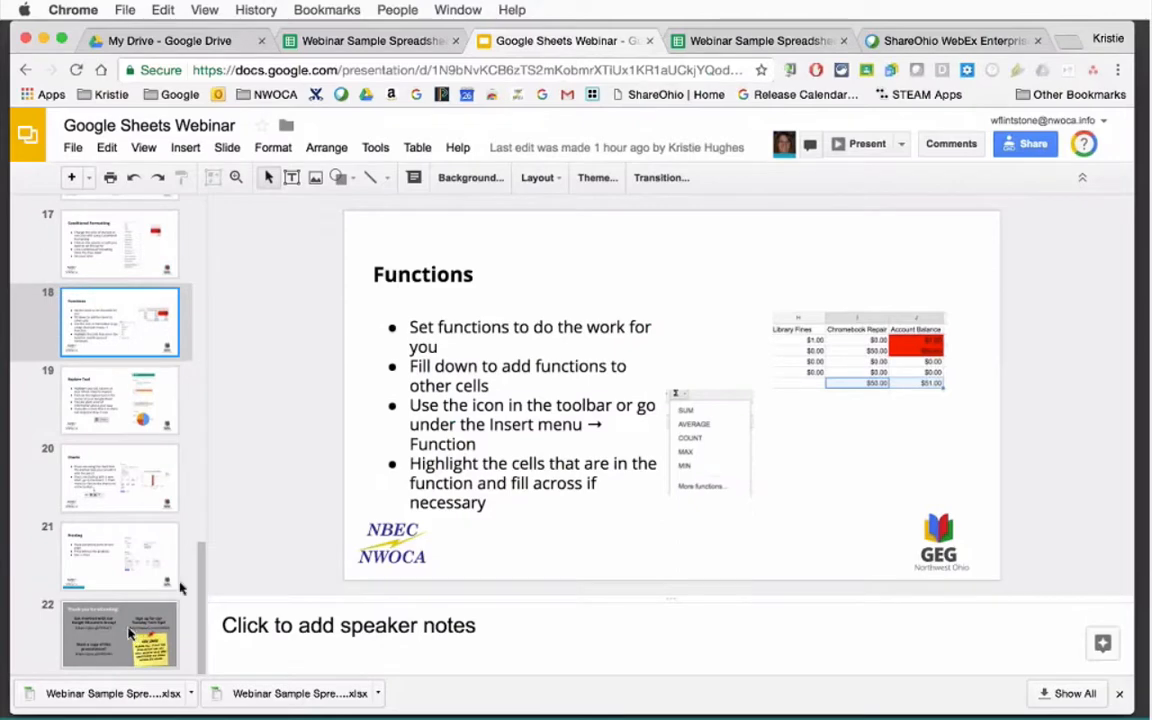
pyautogui.click(136, 635)
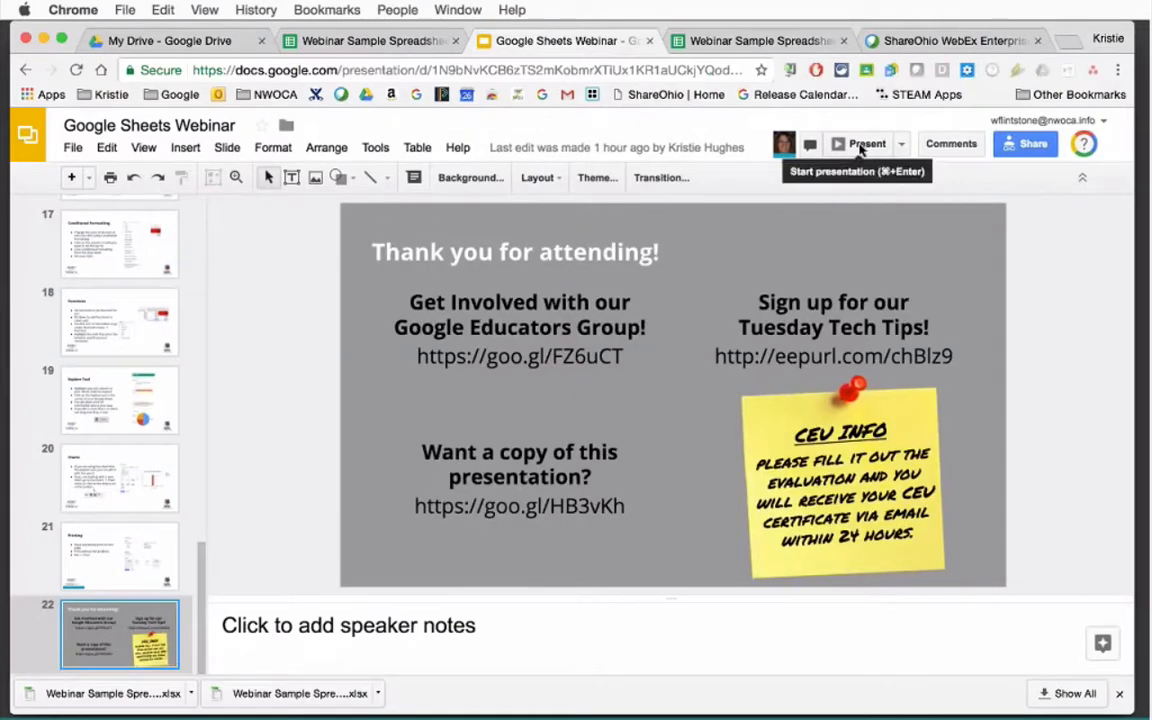